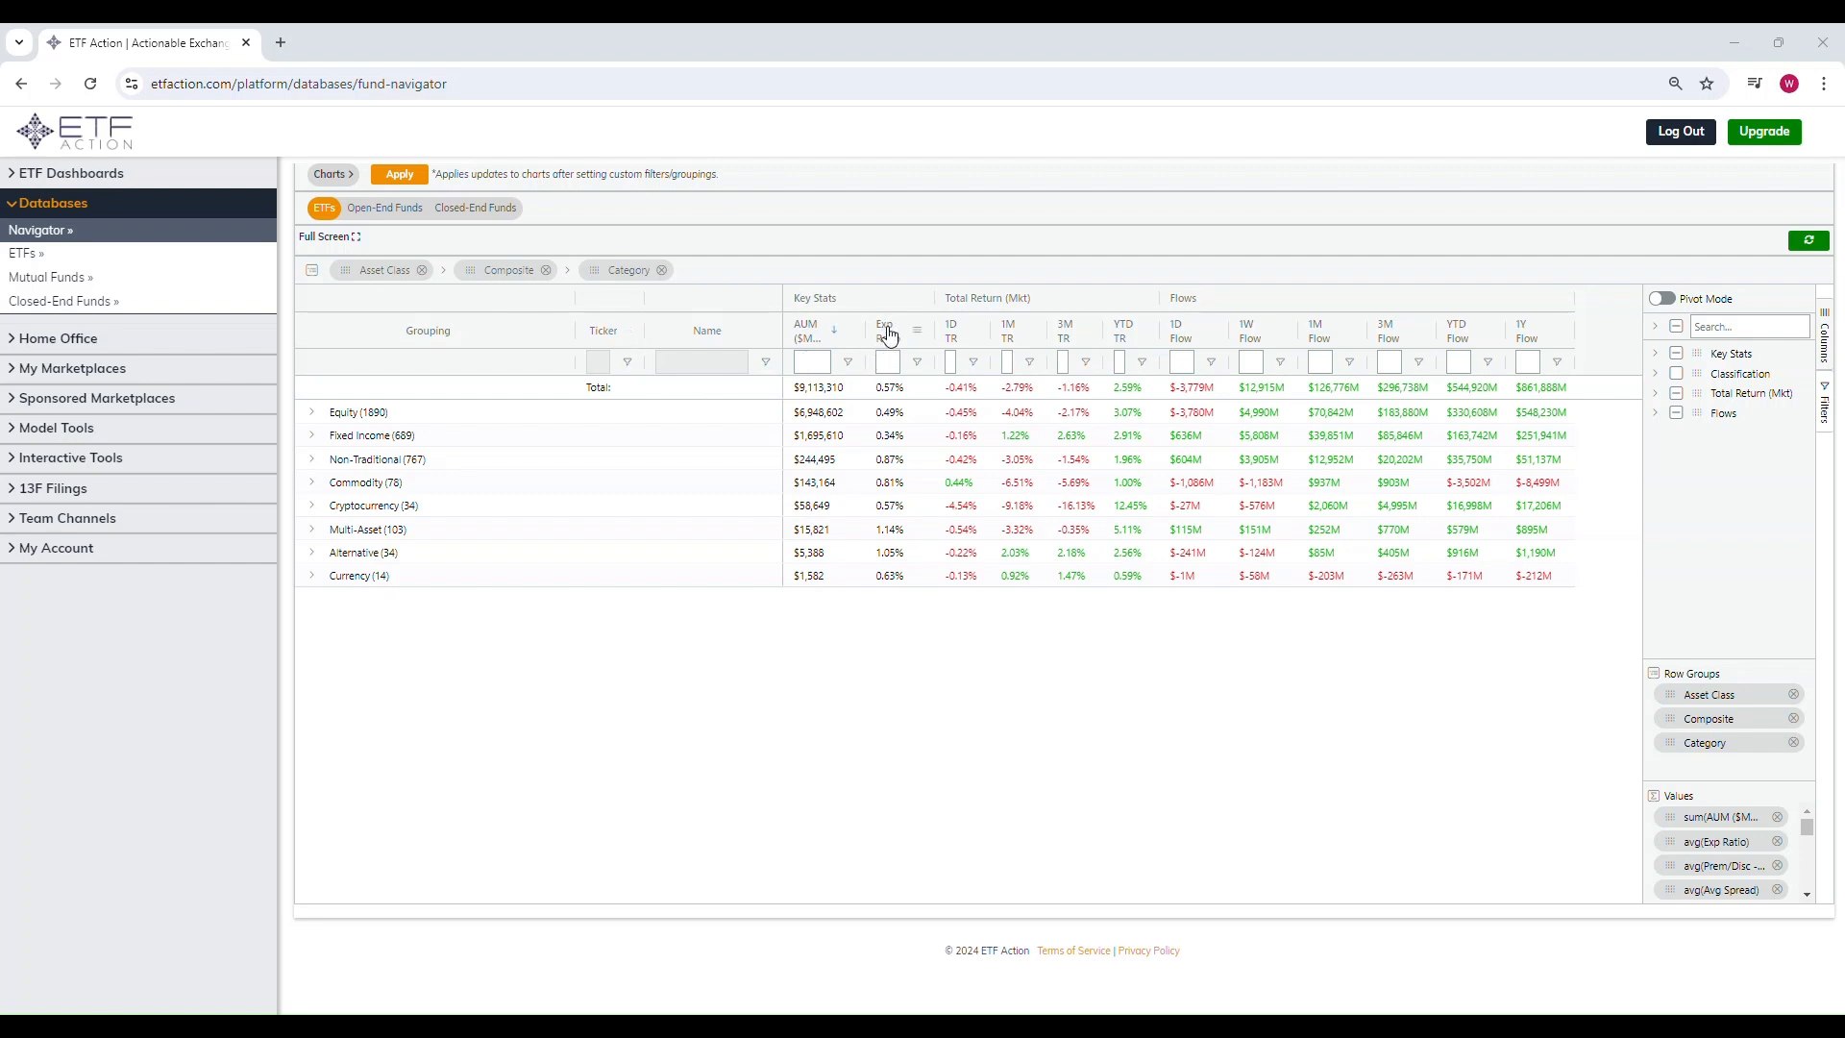
Step: Hide the Total Return (Mkt) and Flows column groups from the grid
{"action": "left_click", "coordinate": [1655, 353]}
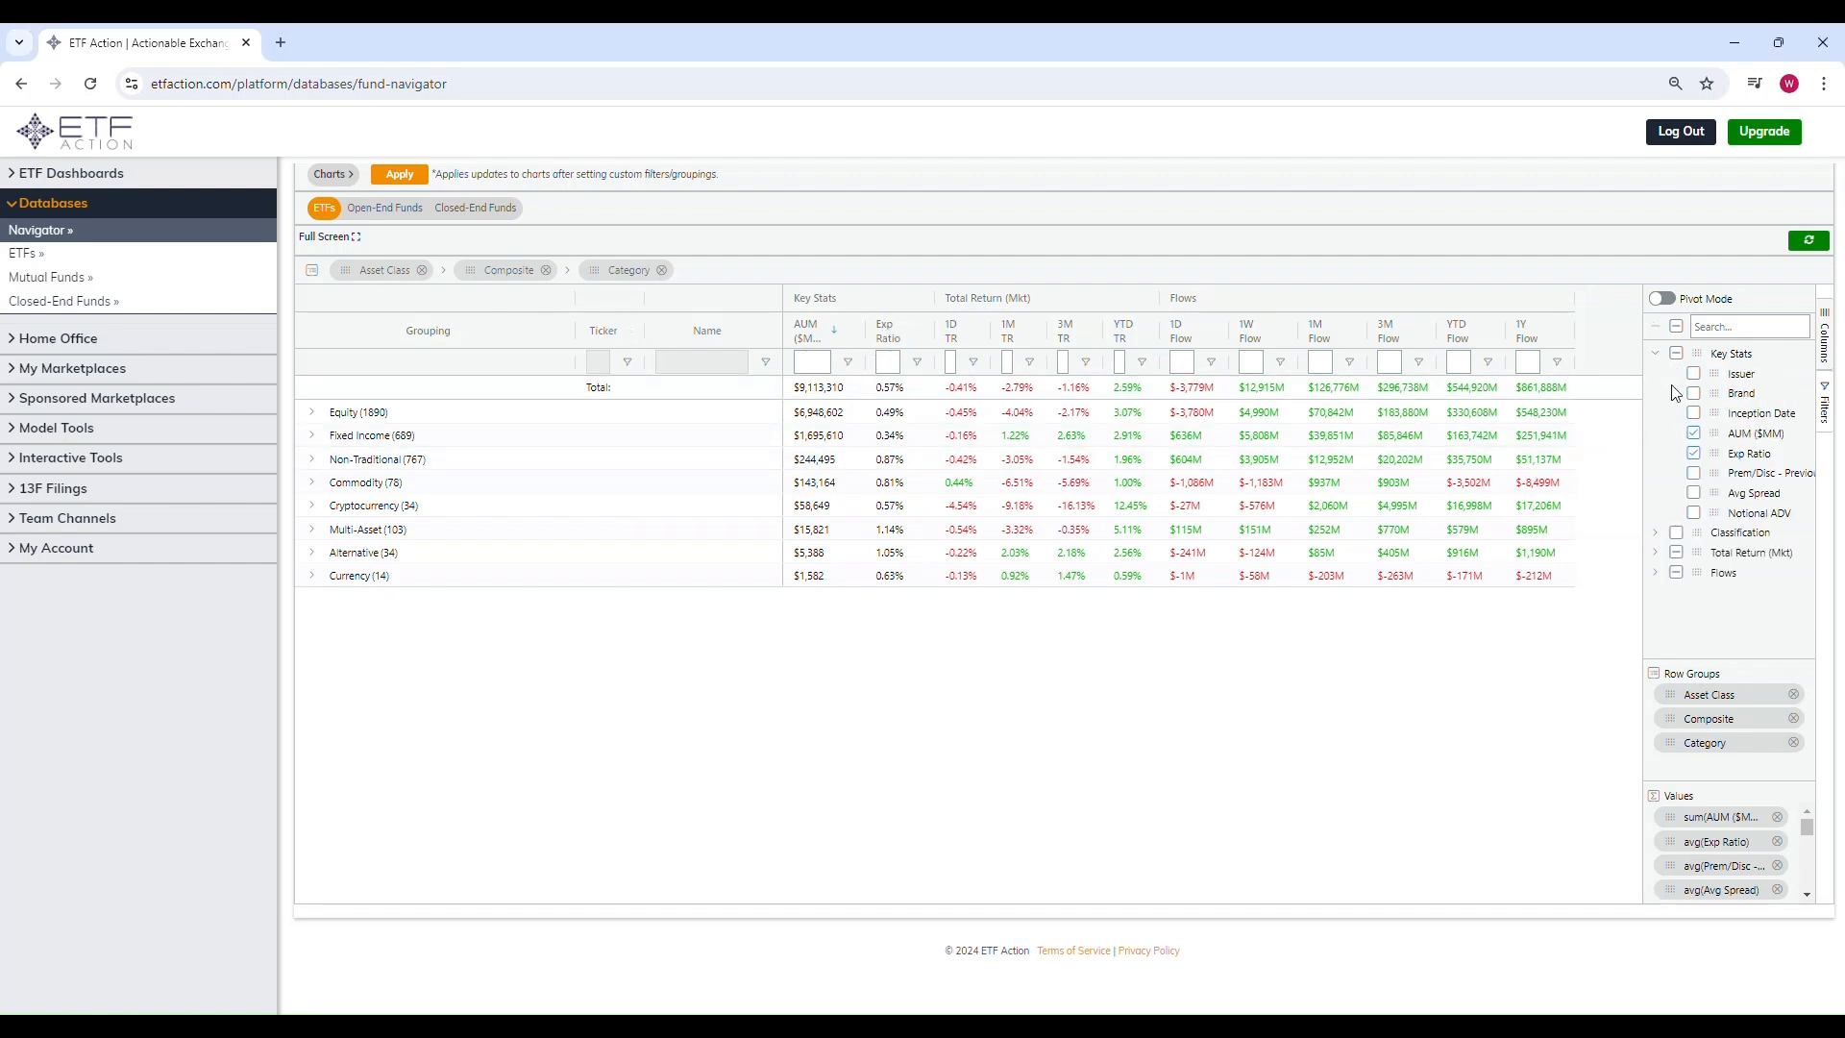
{"action": "left_click", "coordinate": [1655, 354]}
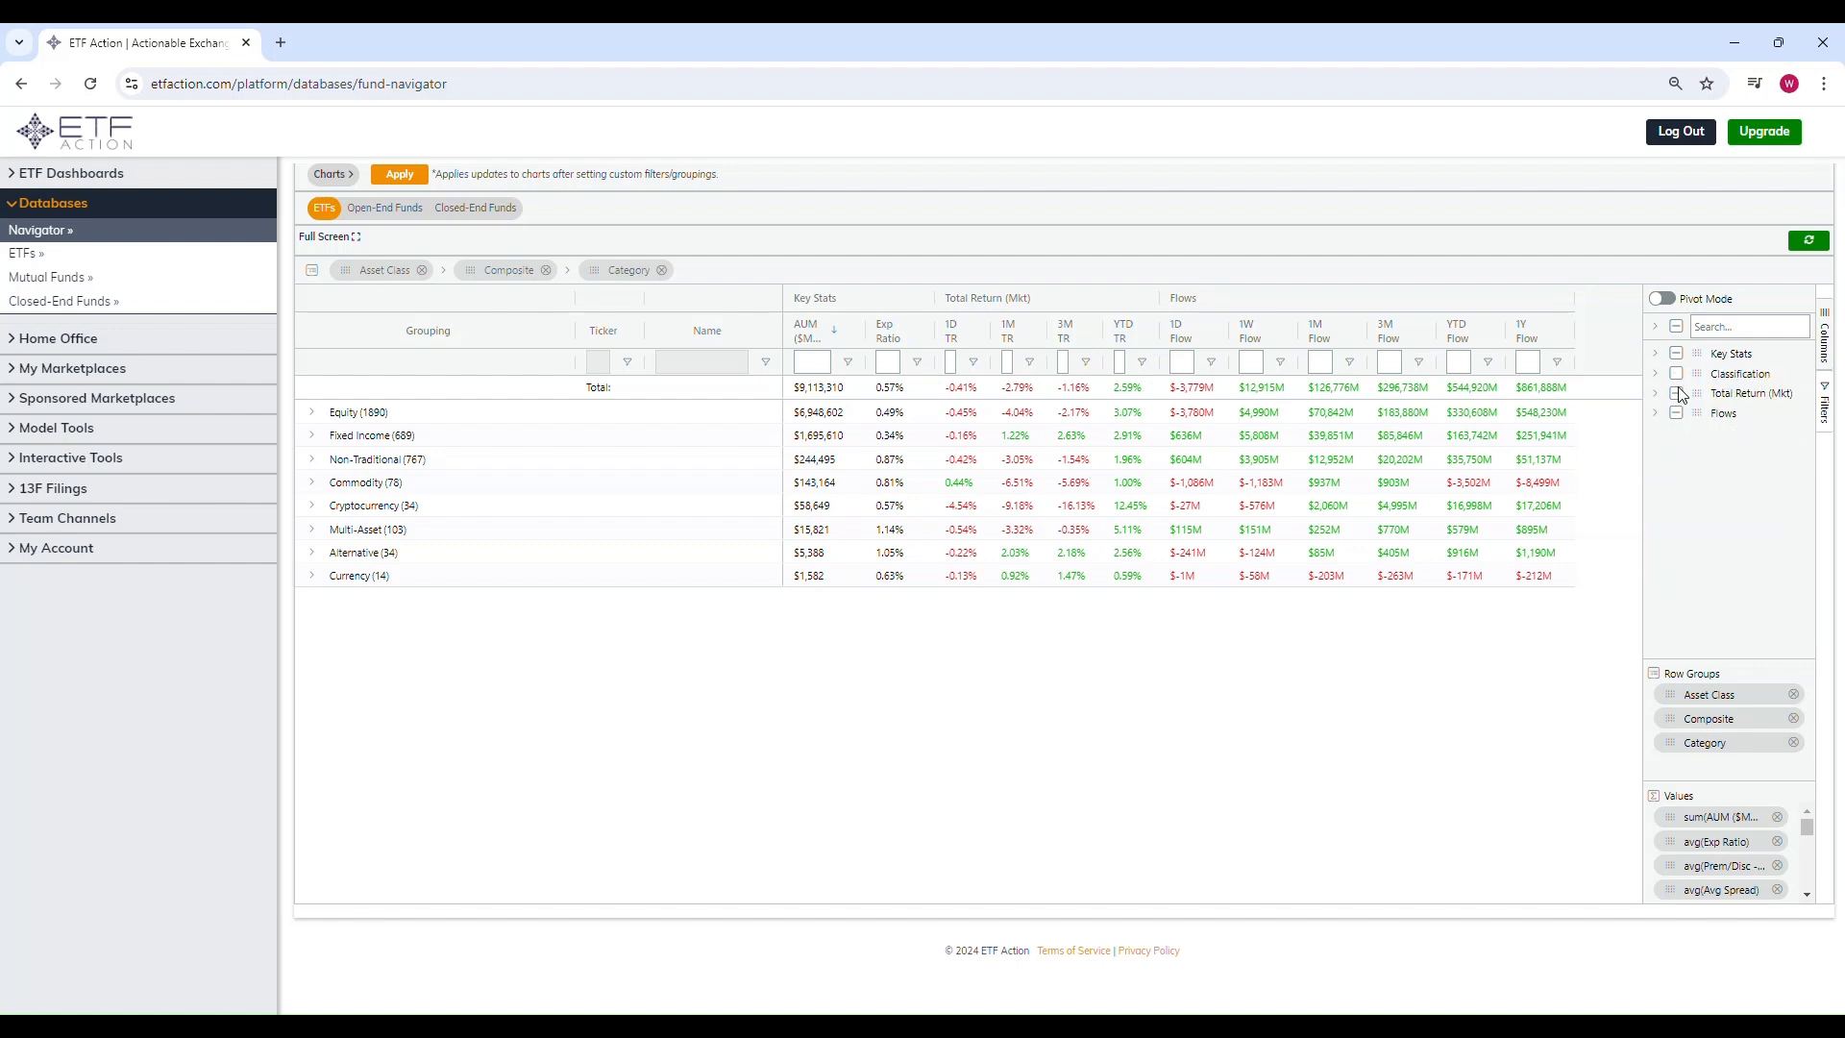
{"action": "left_click", "coordinate": [1676, 394]}
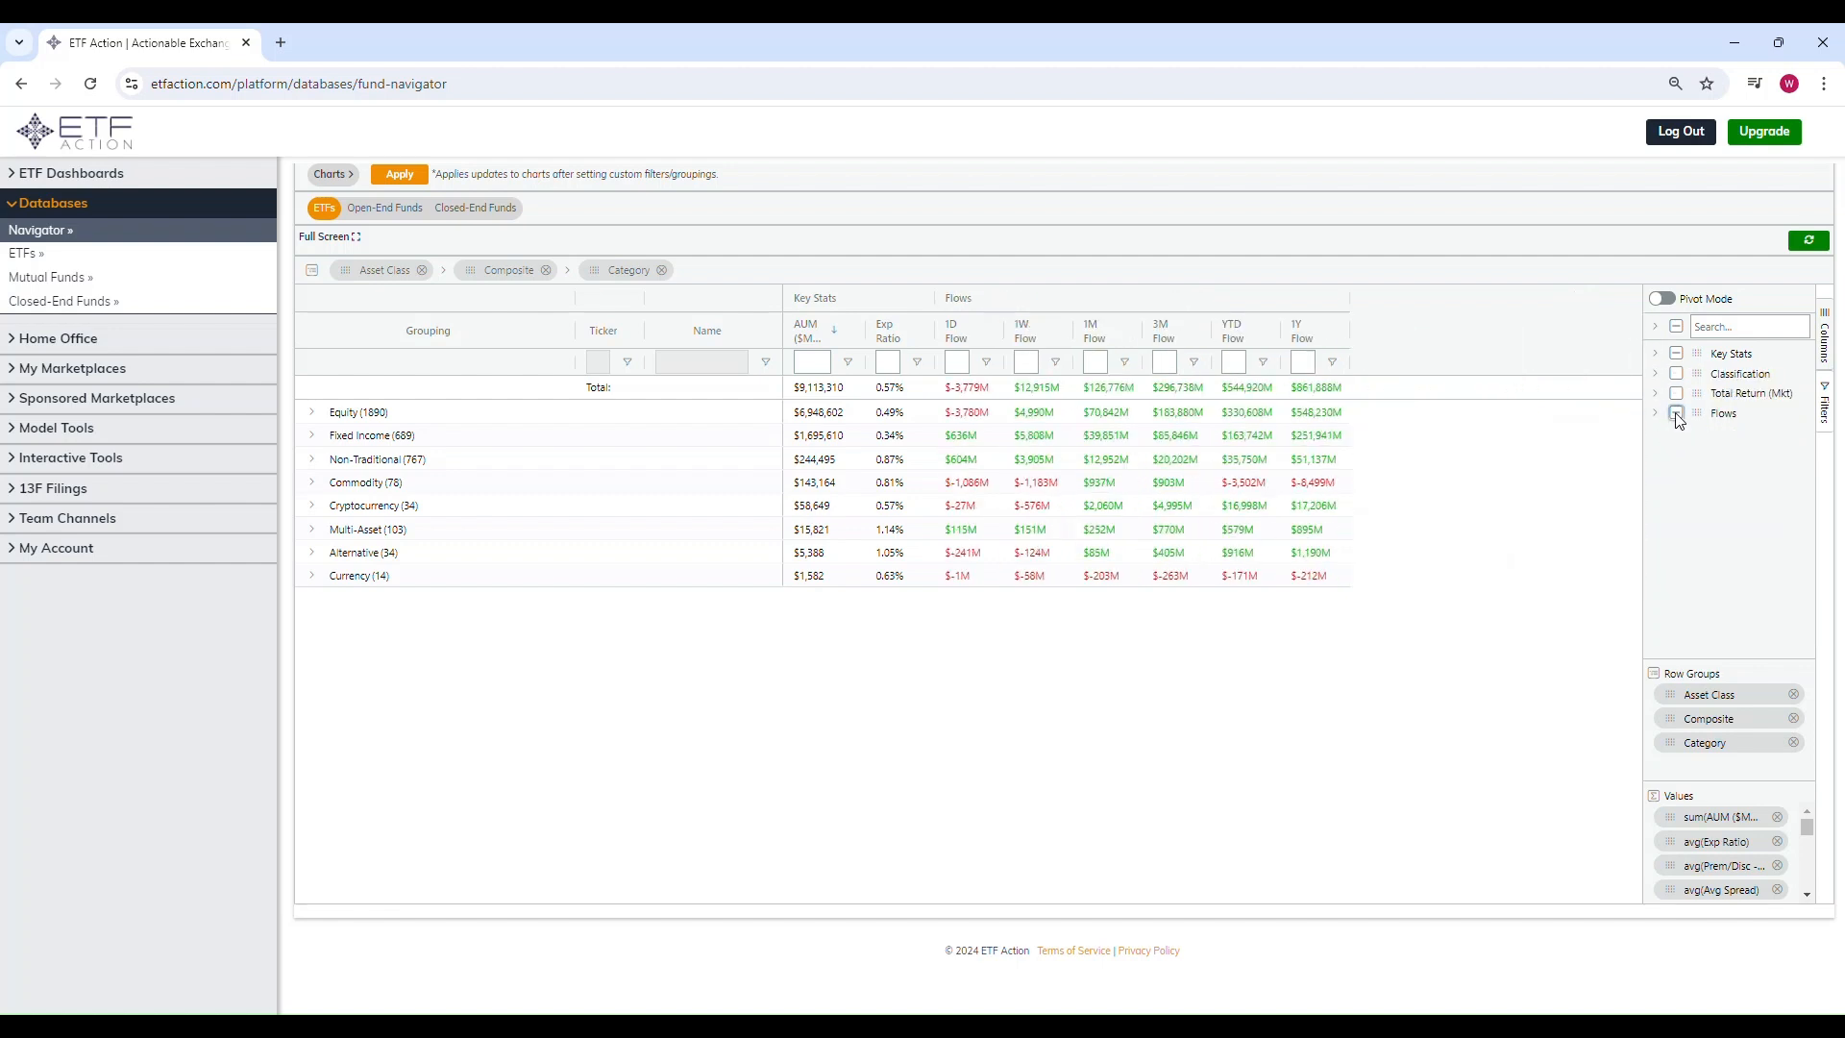
{"action": "left_click", "coordinate": [1677, 413]}
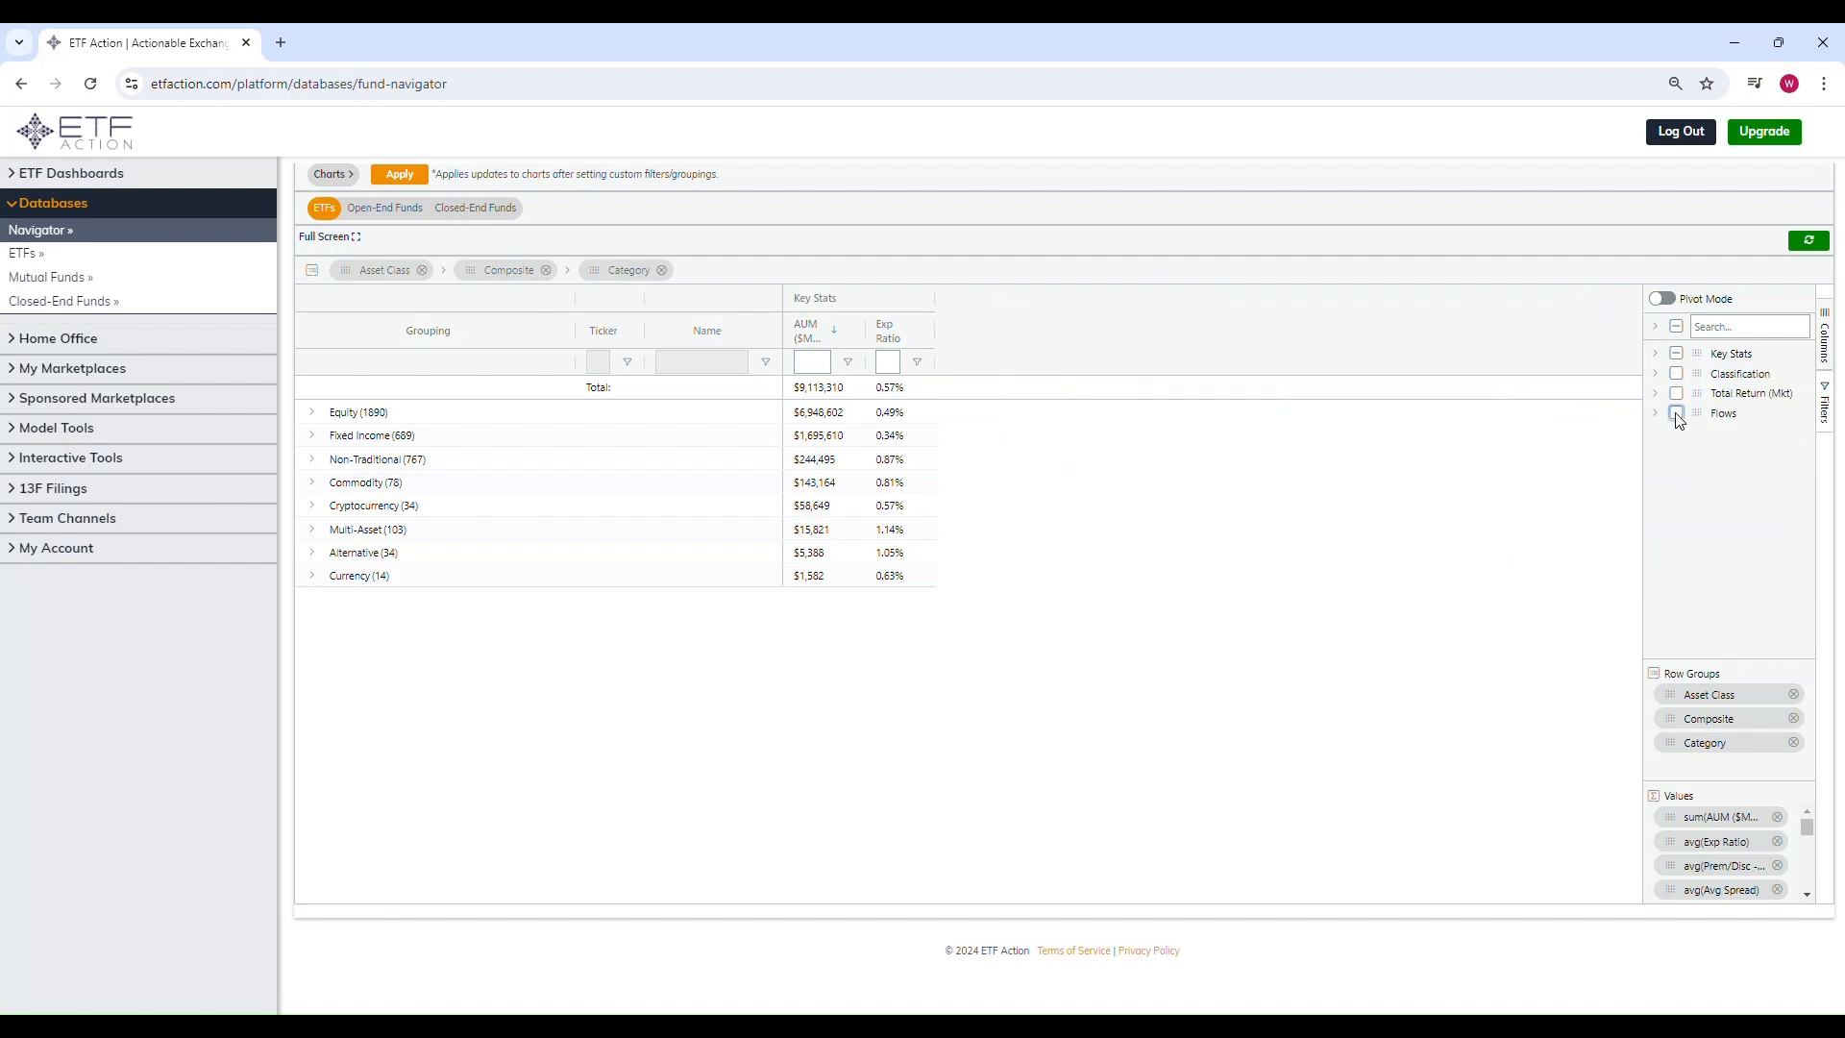
Step: Add the Notional ADV column from the Key Stats group
{"action": "left_click", "coordinate": [1655, 354]}
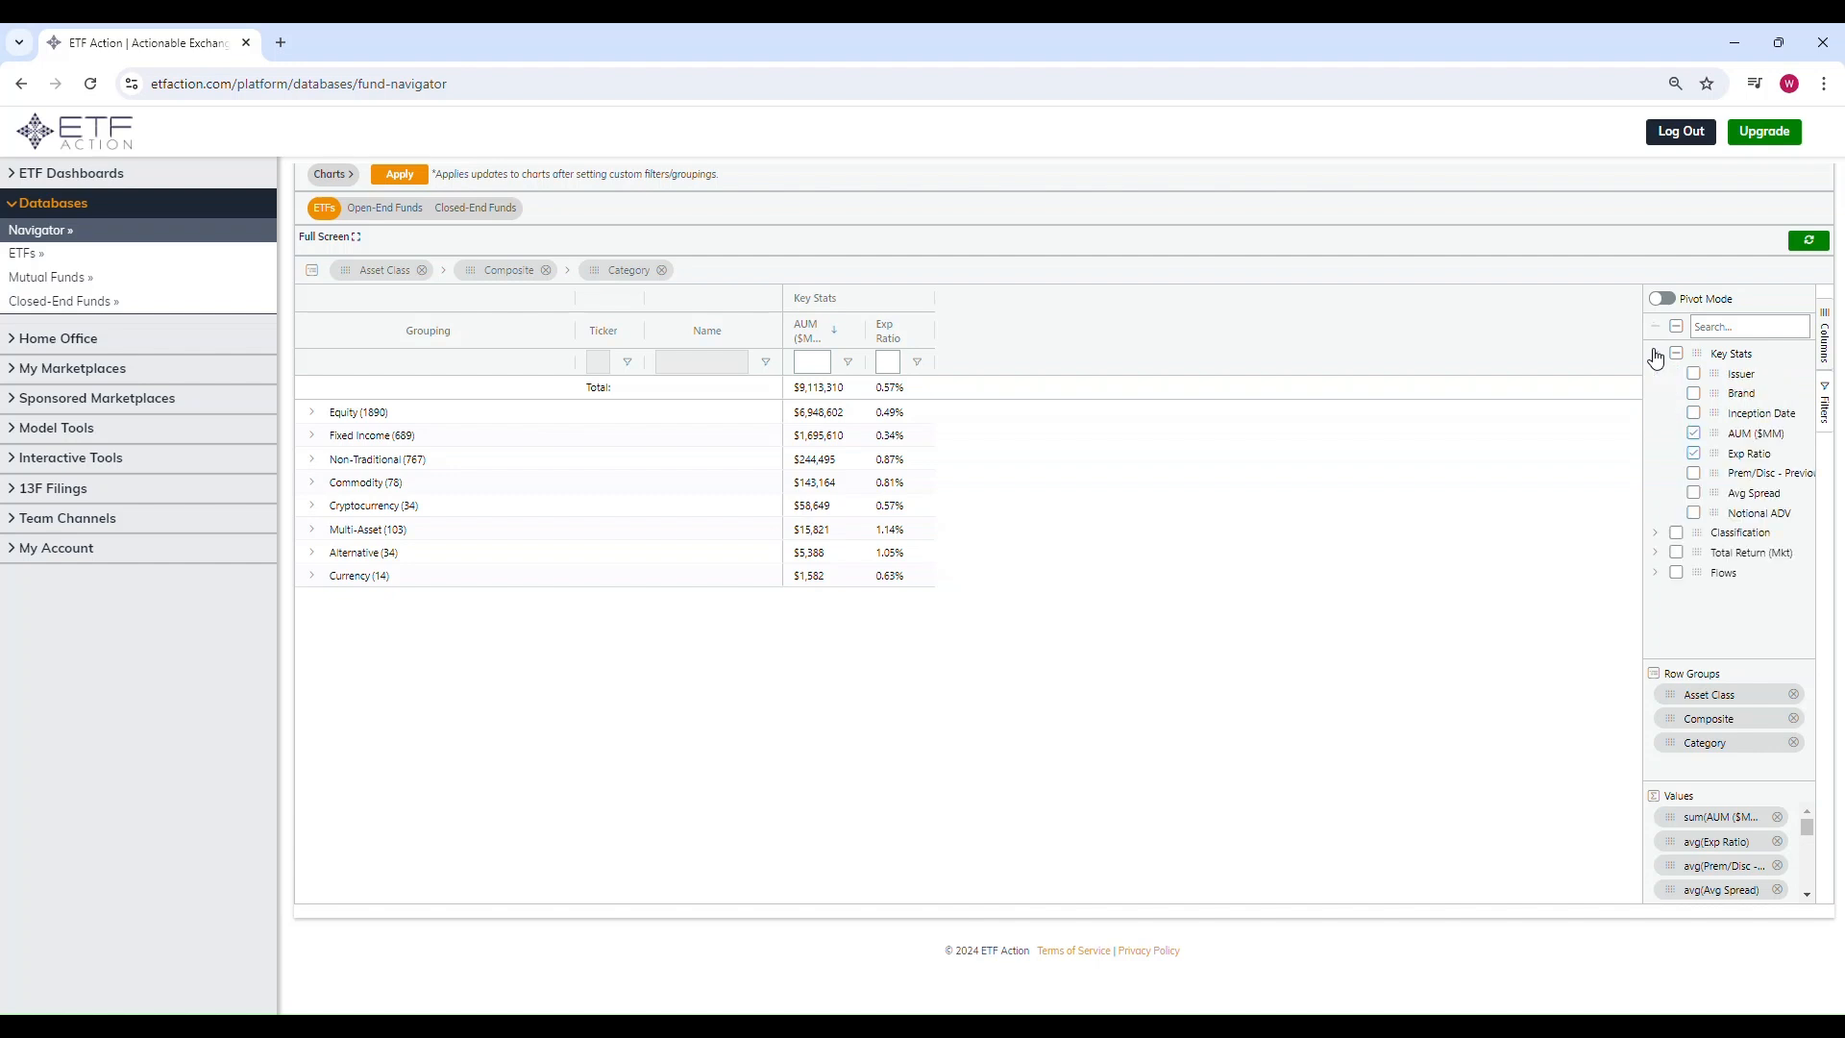
{"action": "left_click", "coordinate": [1694, 513]}
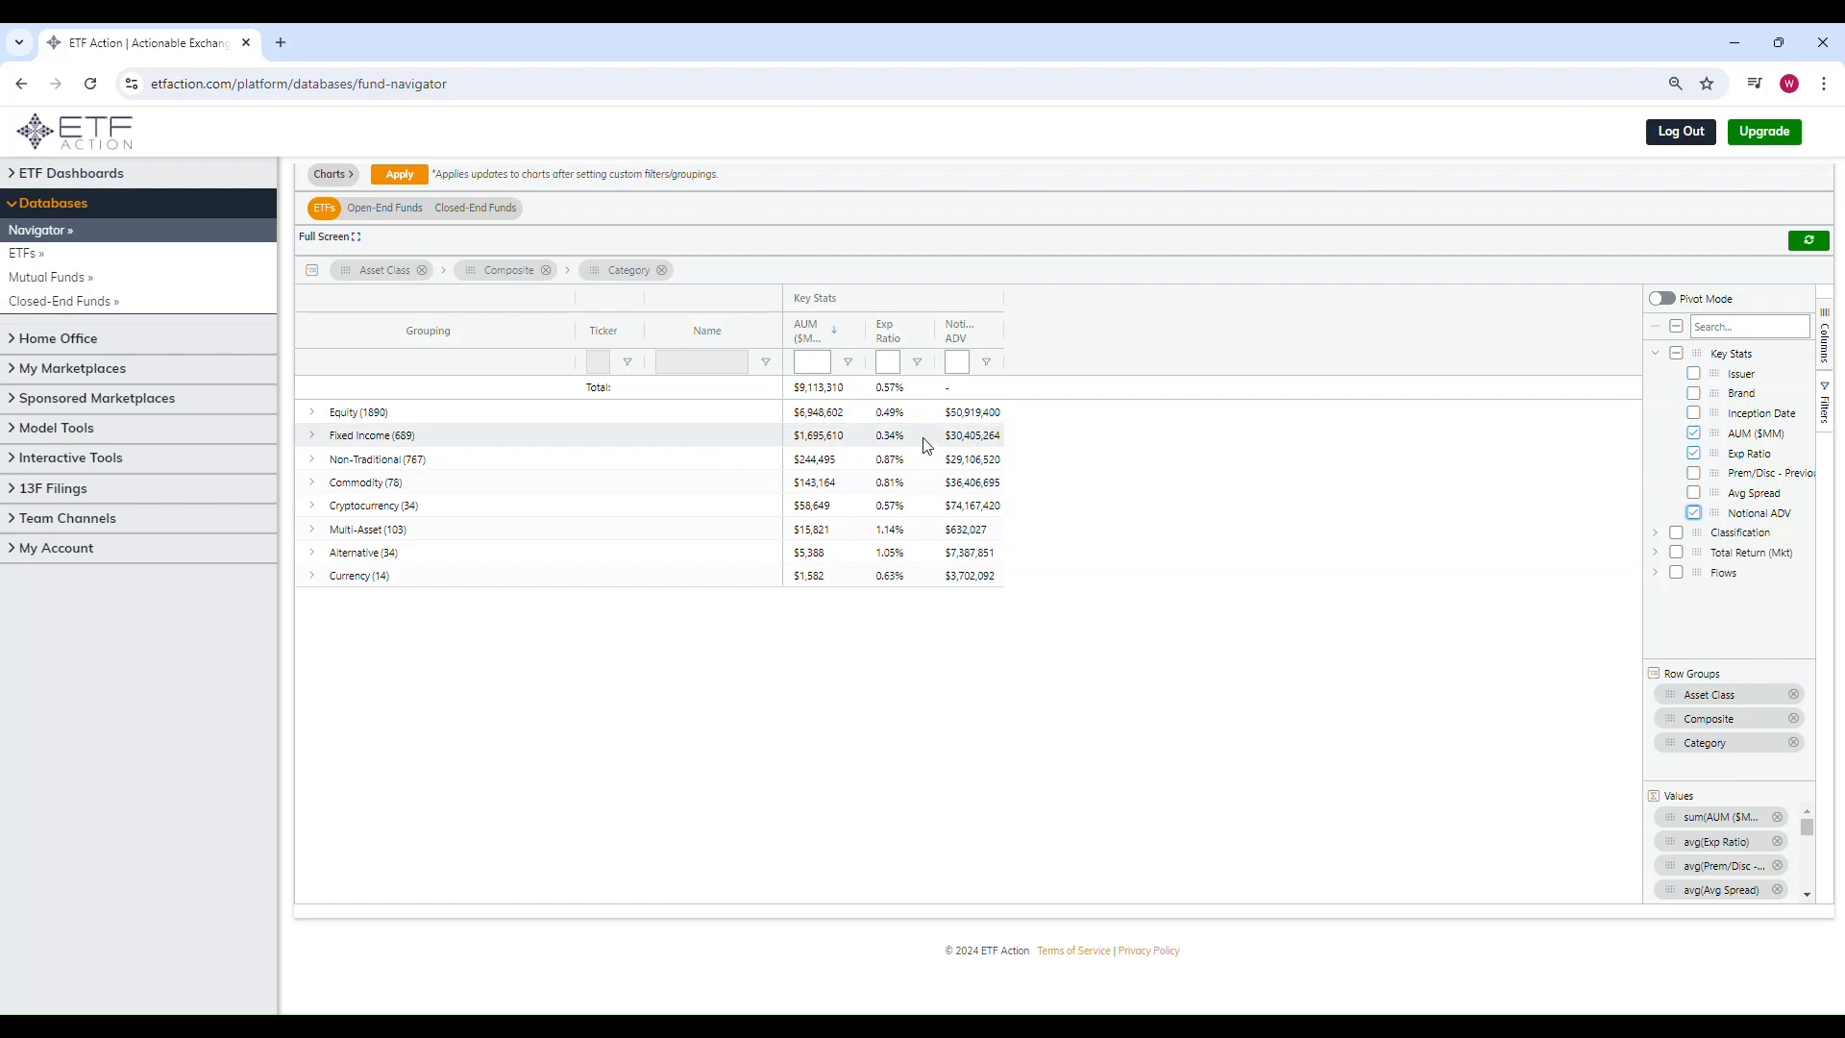
Step: Expand Equity, EQ: Size & Style - U.S., and Equity: U.S. Large Cap - Blend to list its ETFs
{"action": "left_click", "coordinate": [313, 414]}
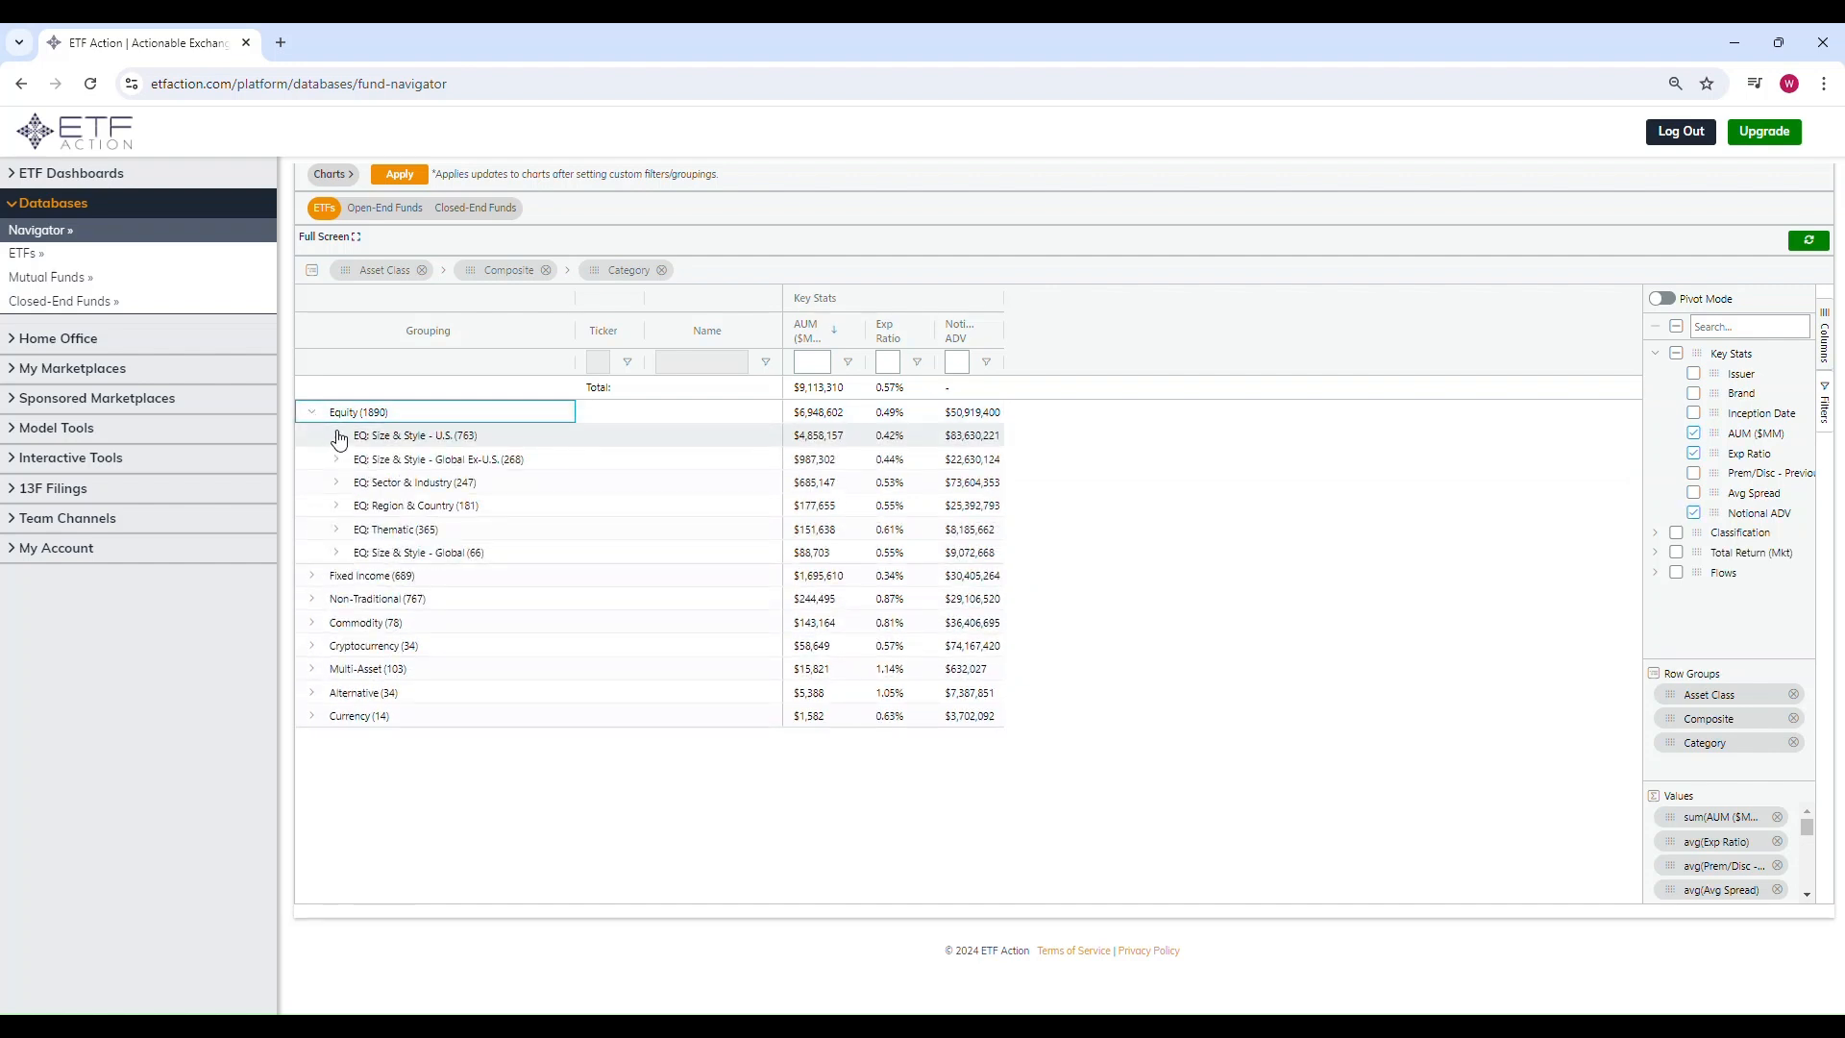
{"action": "left_click", "coordinate": [336, 437]}
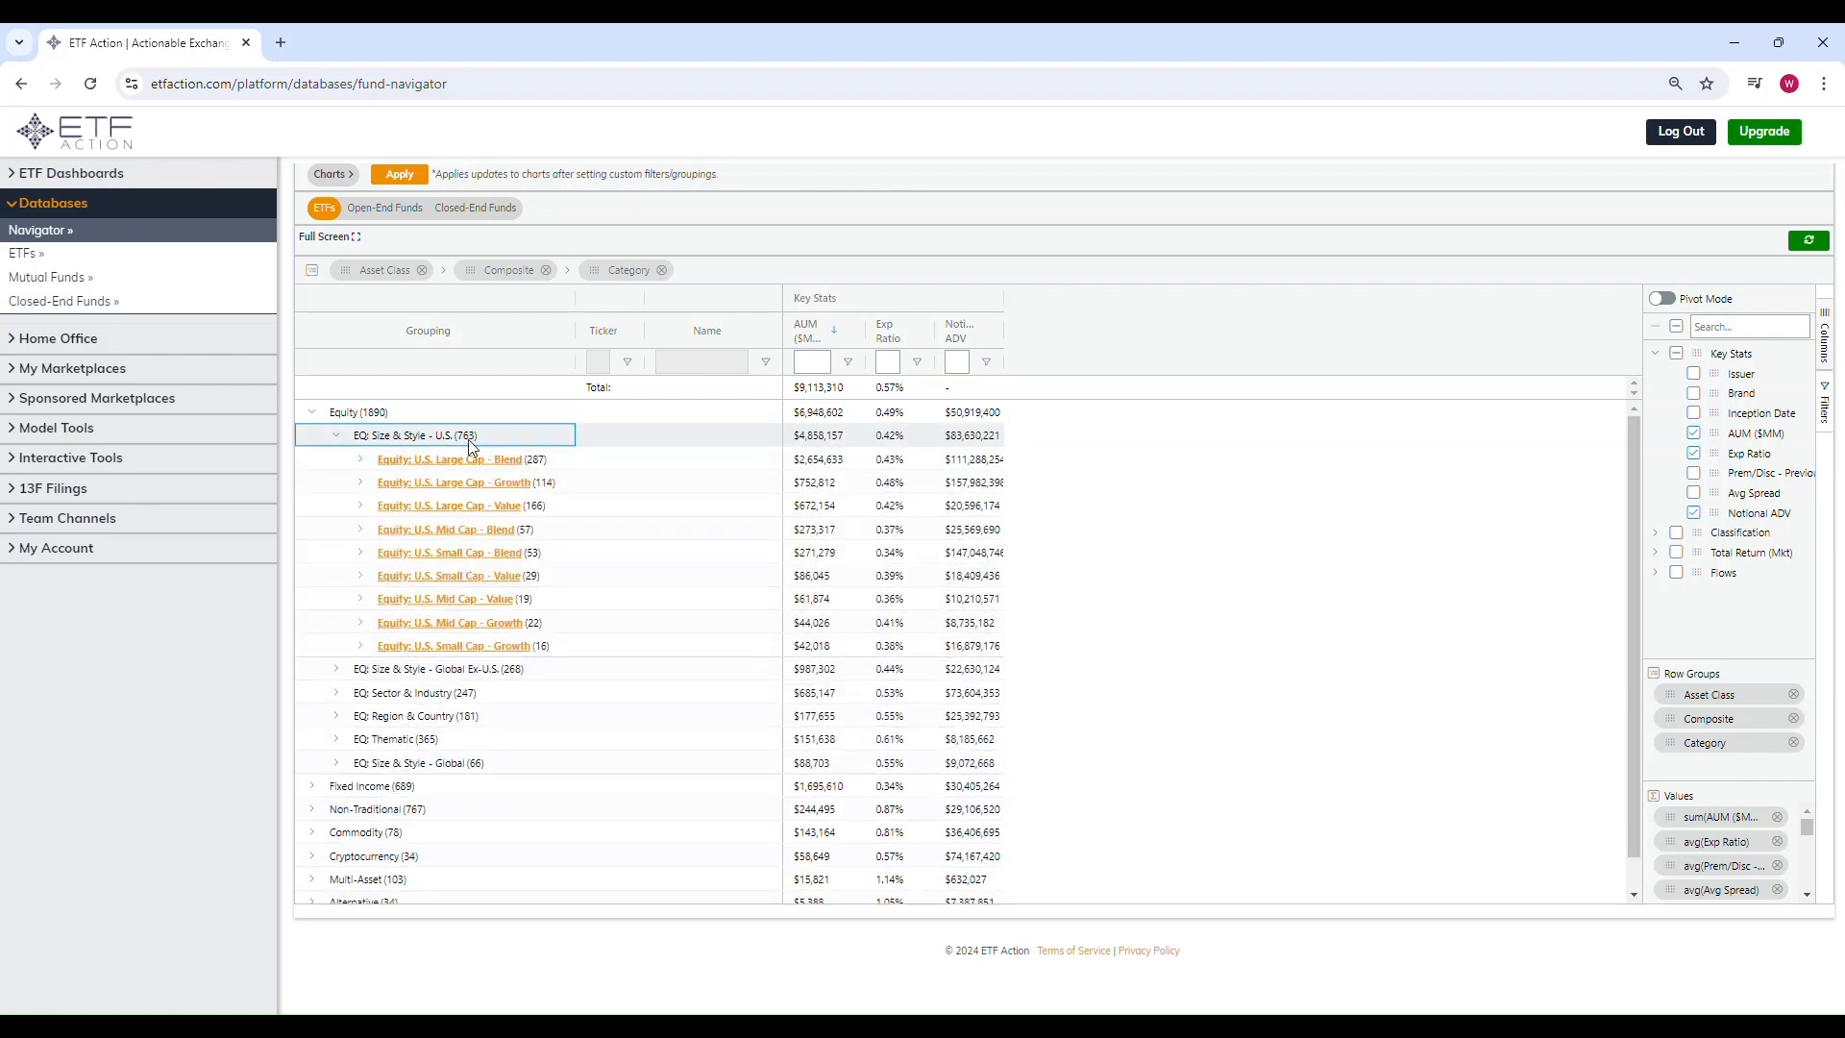
{"action": "left_click", "coordinate": [361, 459]}
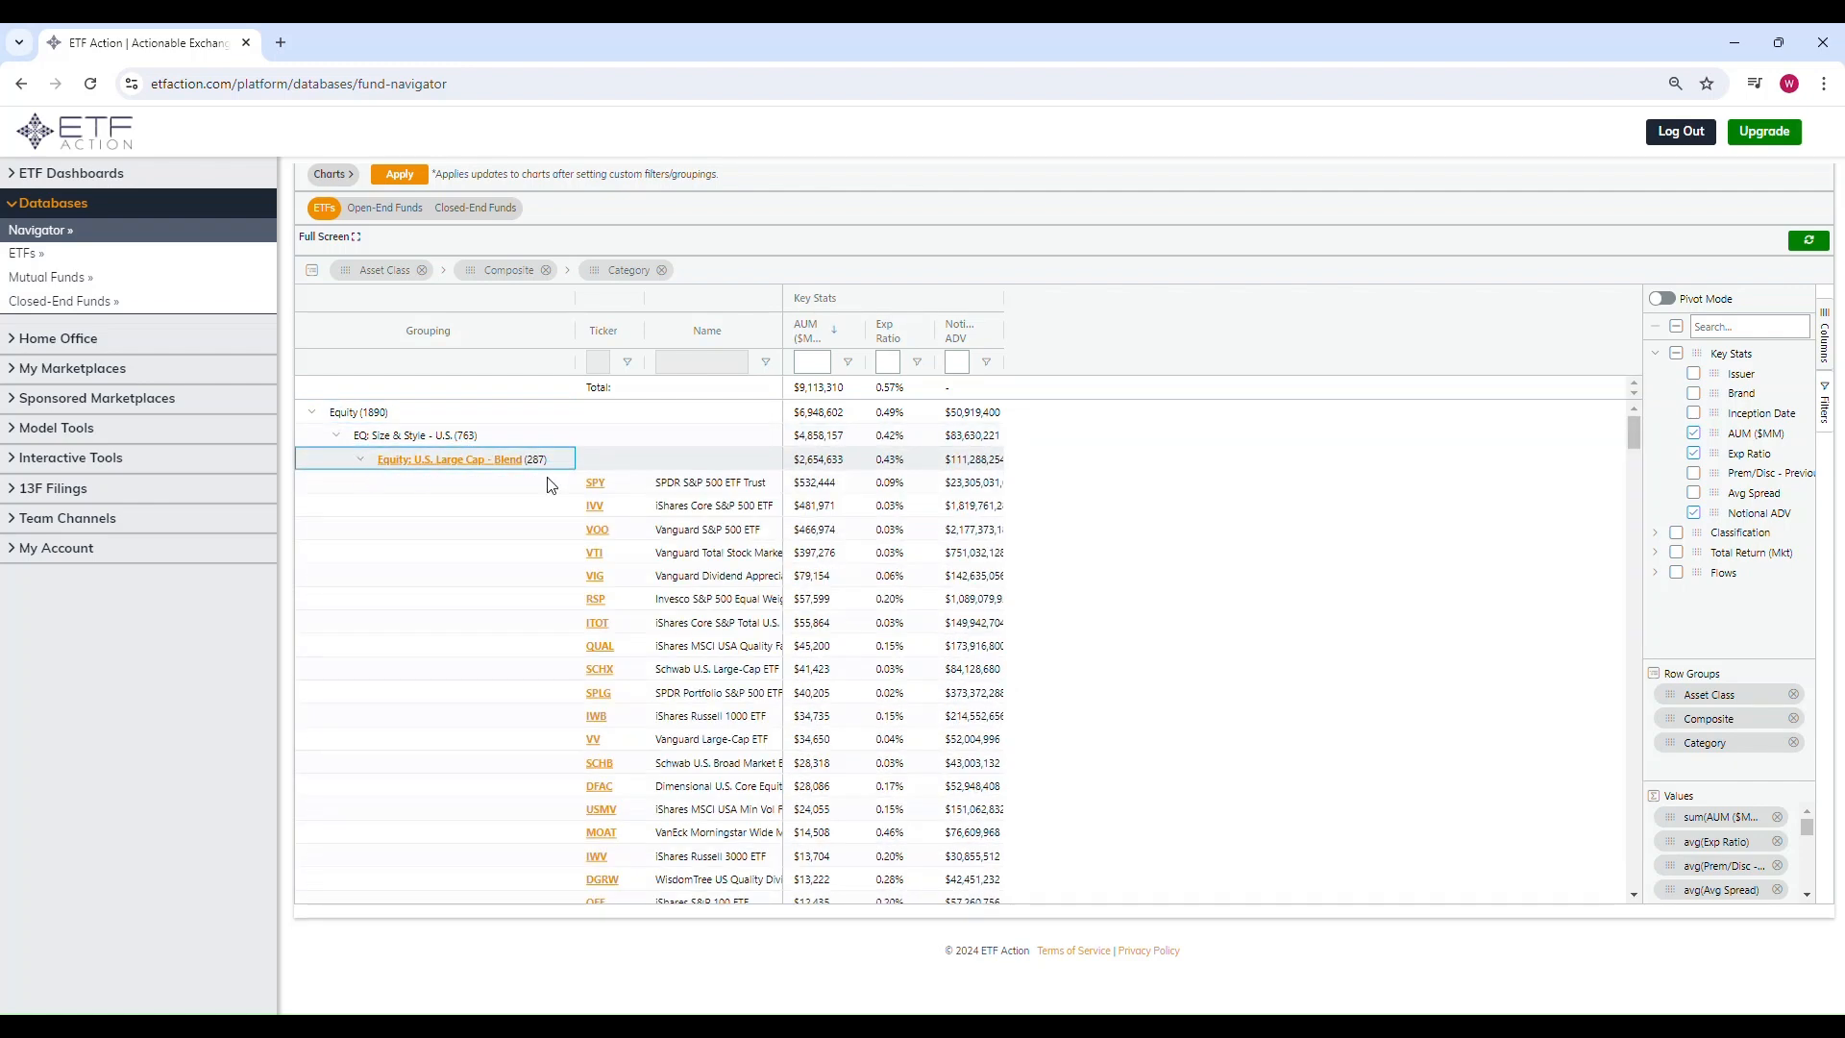
Step: Sort the grid by expense ratio in ascending order
{"action": "left_click", "coordinate": [884, 333]}
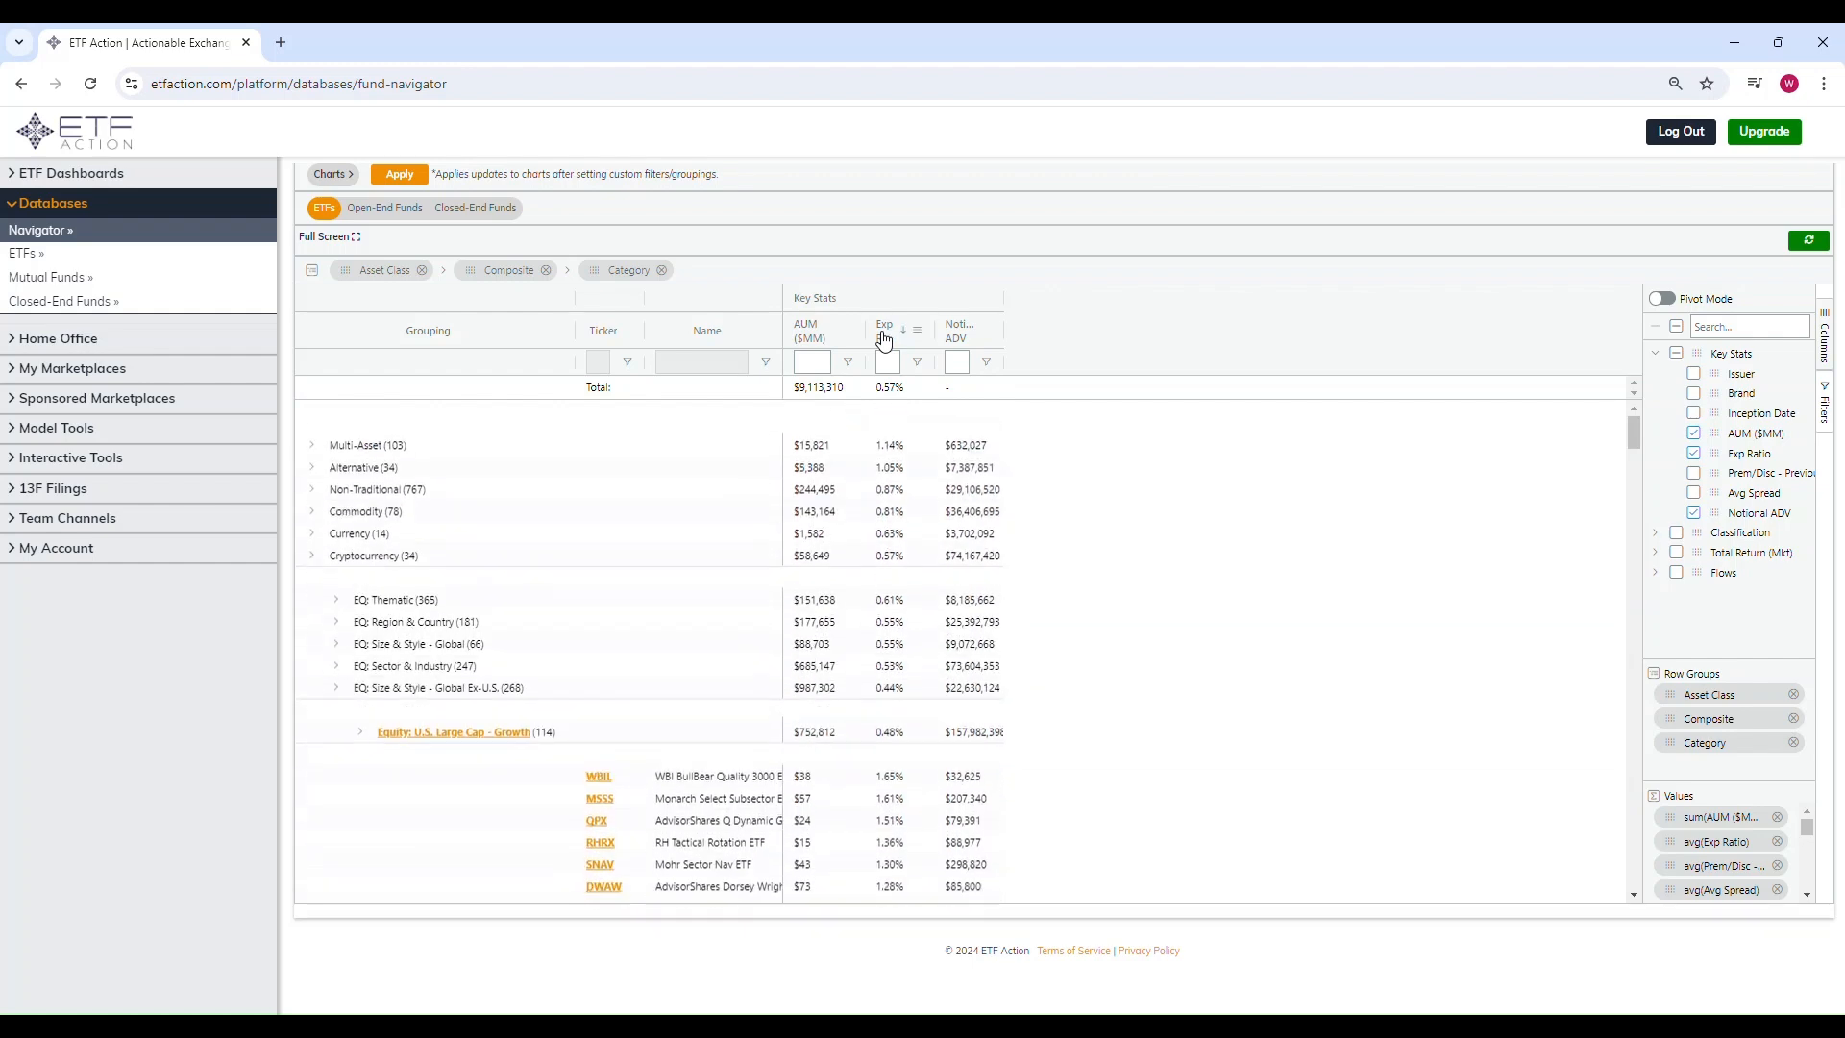
{"action": "left_click", "coordinate": [884, 338]}
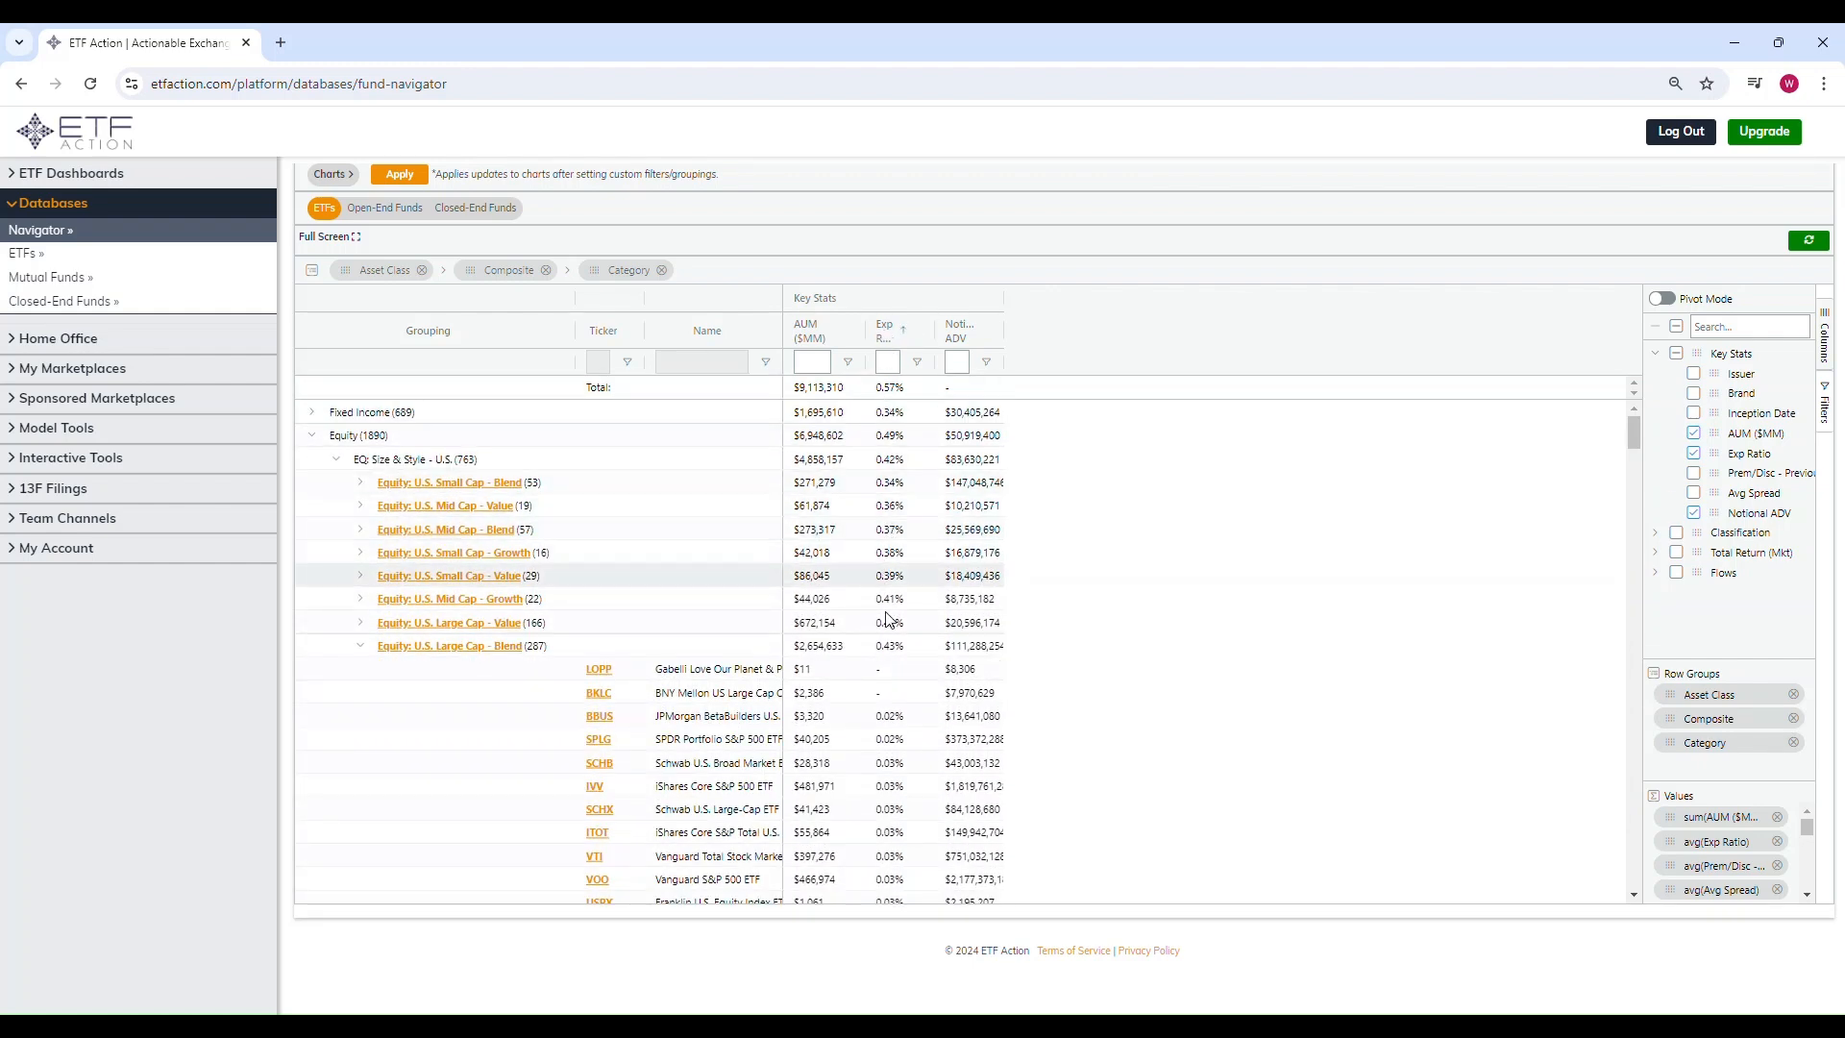
{"action": "scroll", "coordinate": [889, 627], "scroll_direction": "down", "scroll_amount": 1}
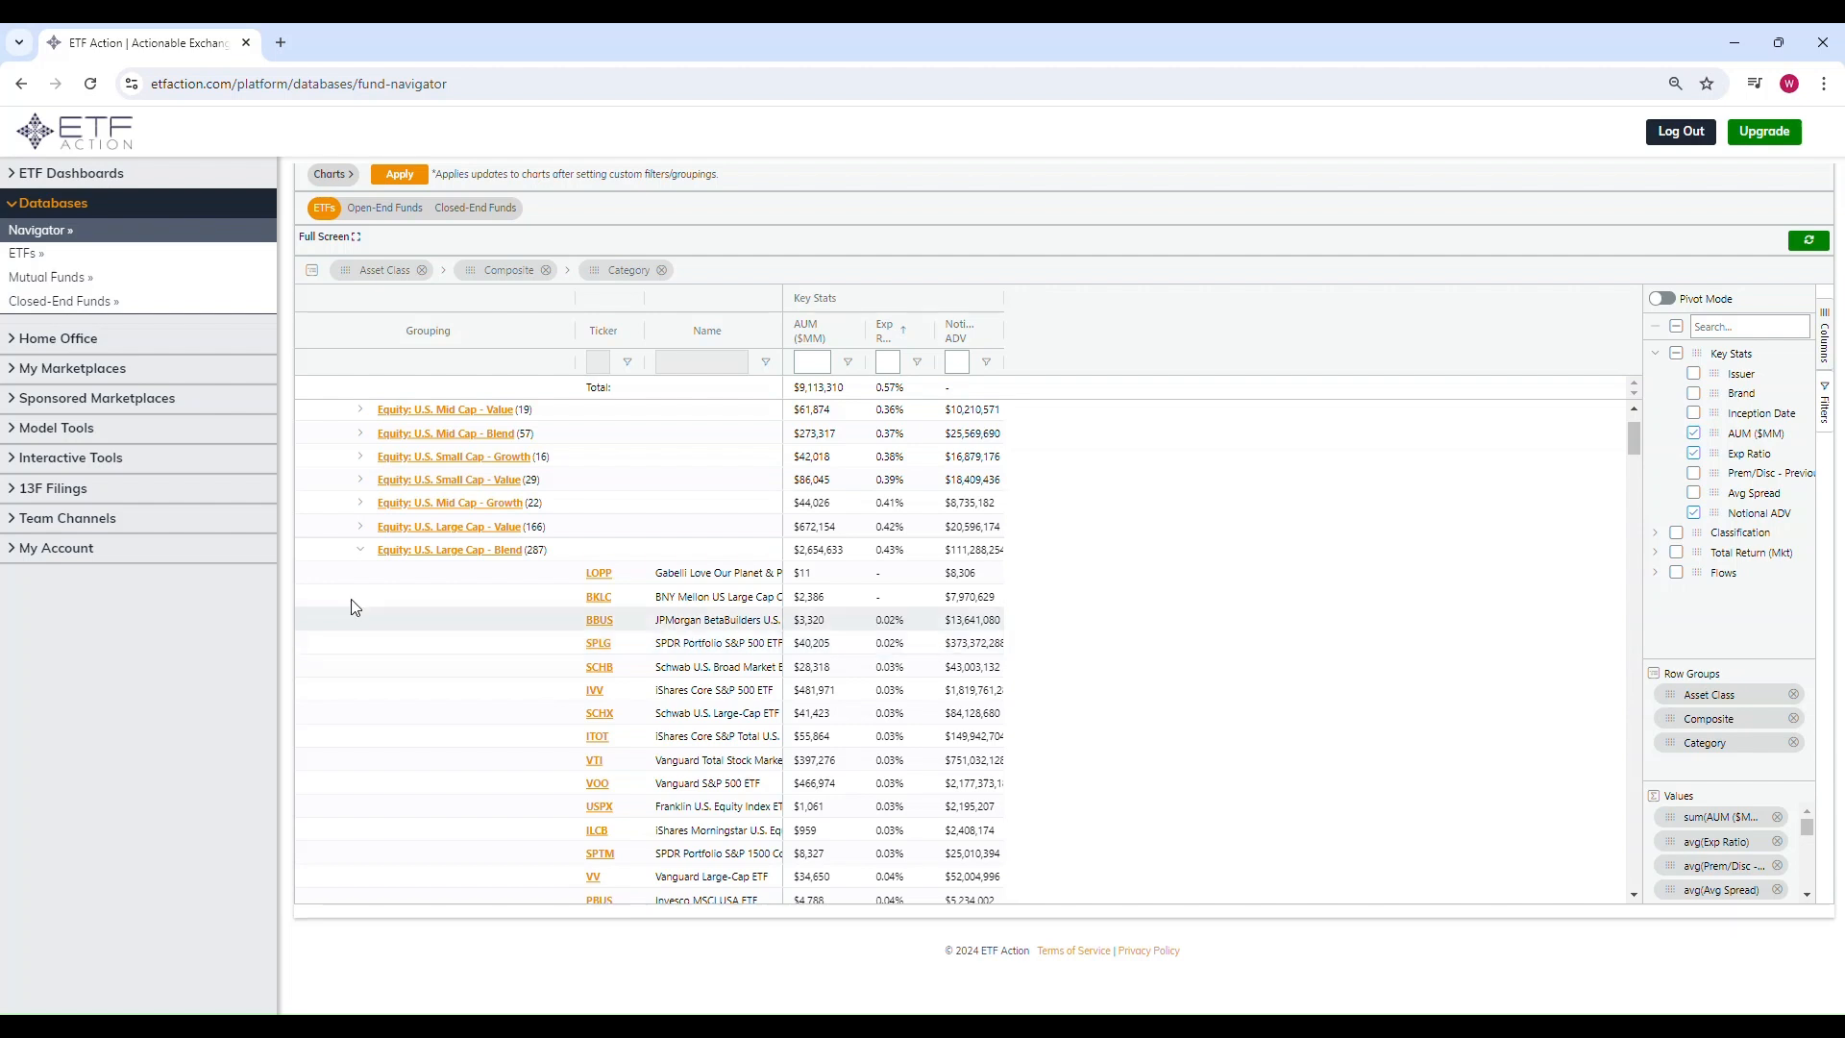
Step: Collapse the Large Cap - Blend group and examine the Equity: U.S. Mid Cap - Blend ETFs
{"action": "left_click", "coordinate": [361, 550]}
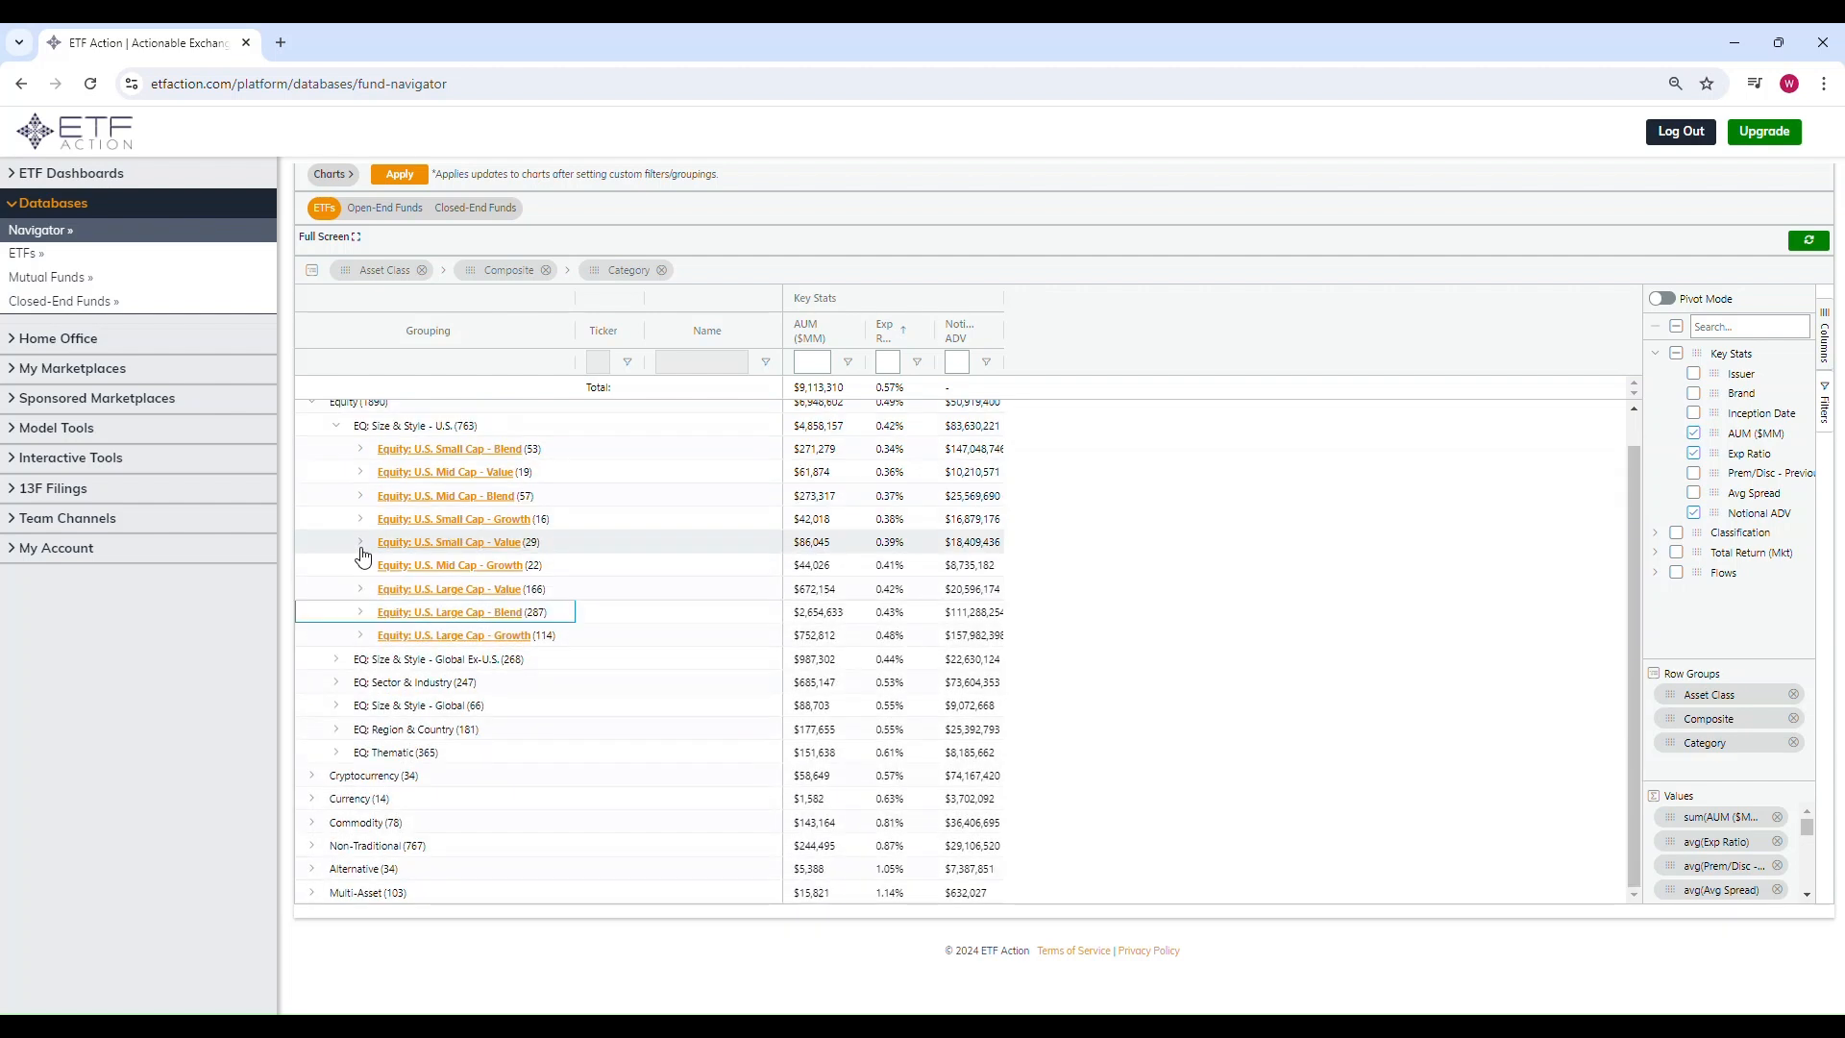
{"action": "left_click", "coordinate": [361, 498]}
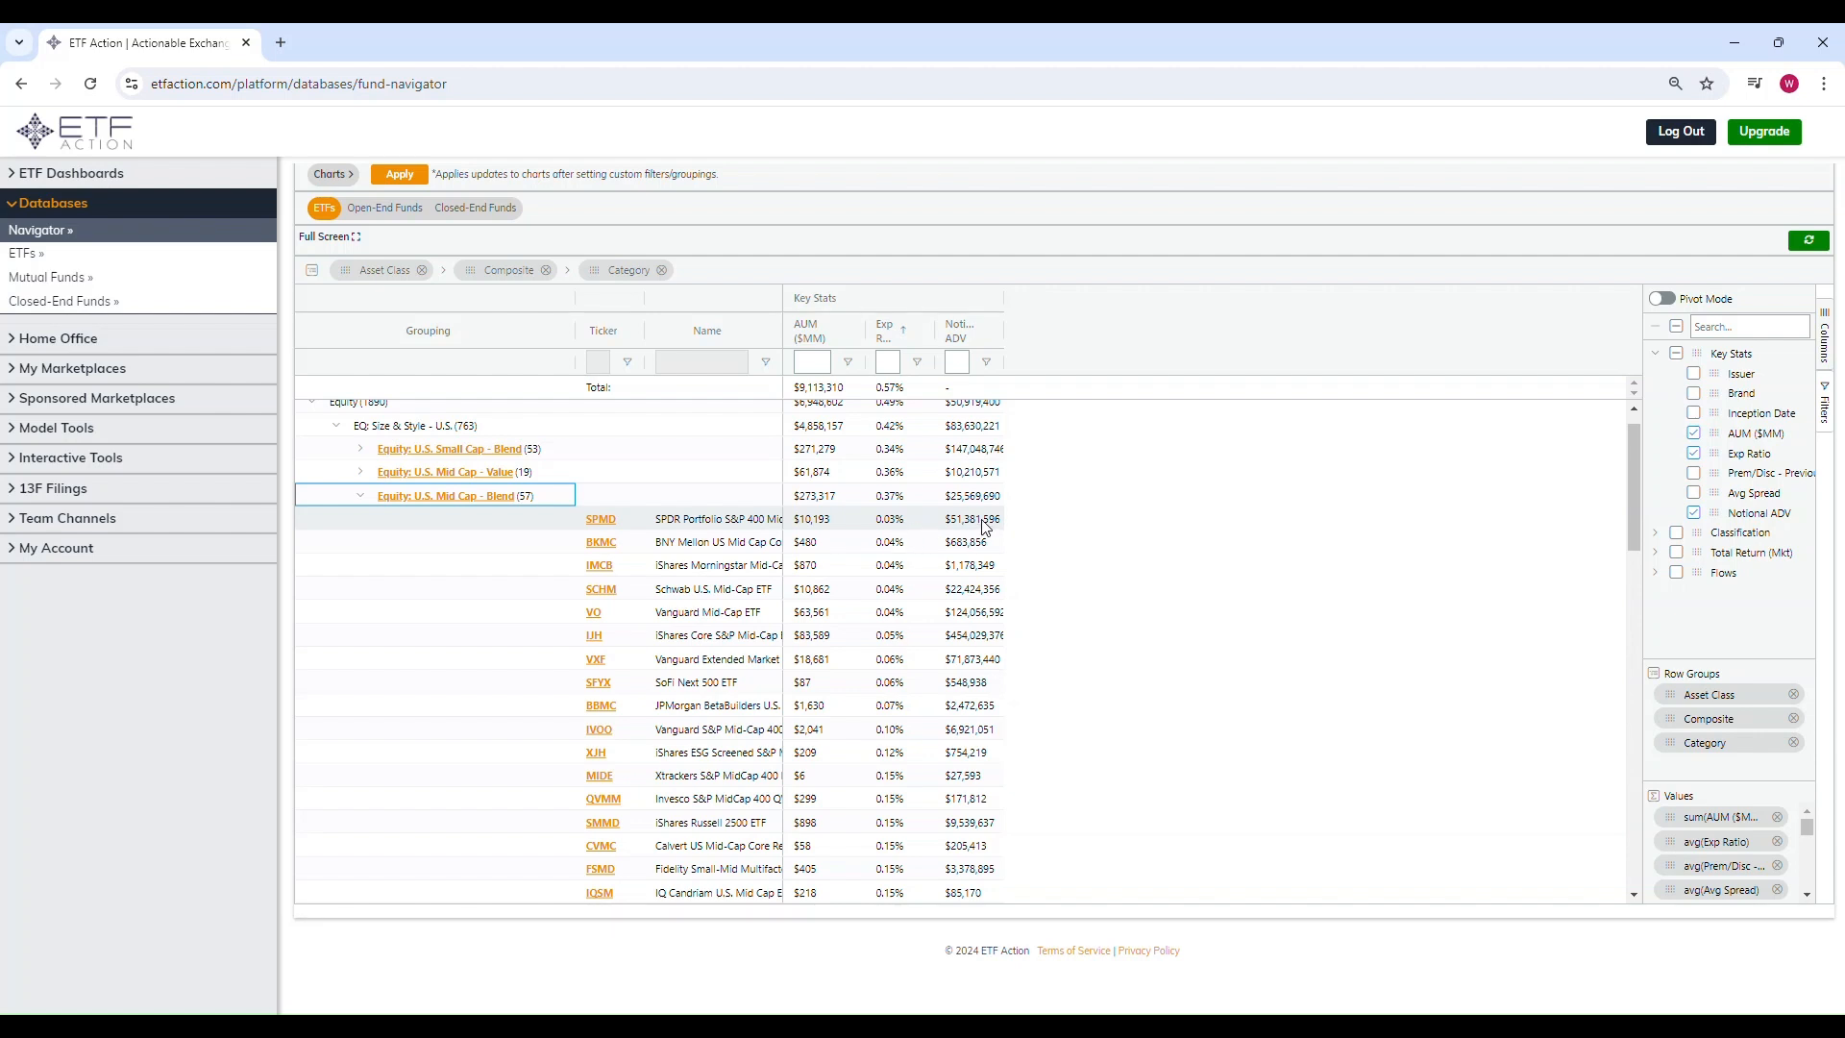
{"action": "left_click", "coordinate": [361, 496]}
Step: Widen the Name column while viewing the Equity: U.S. Small Cap - Blend ETFs, then collapse that group
{"action": "left_click", "coordinate": [360, 449]}
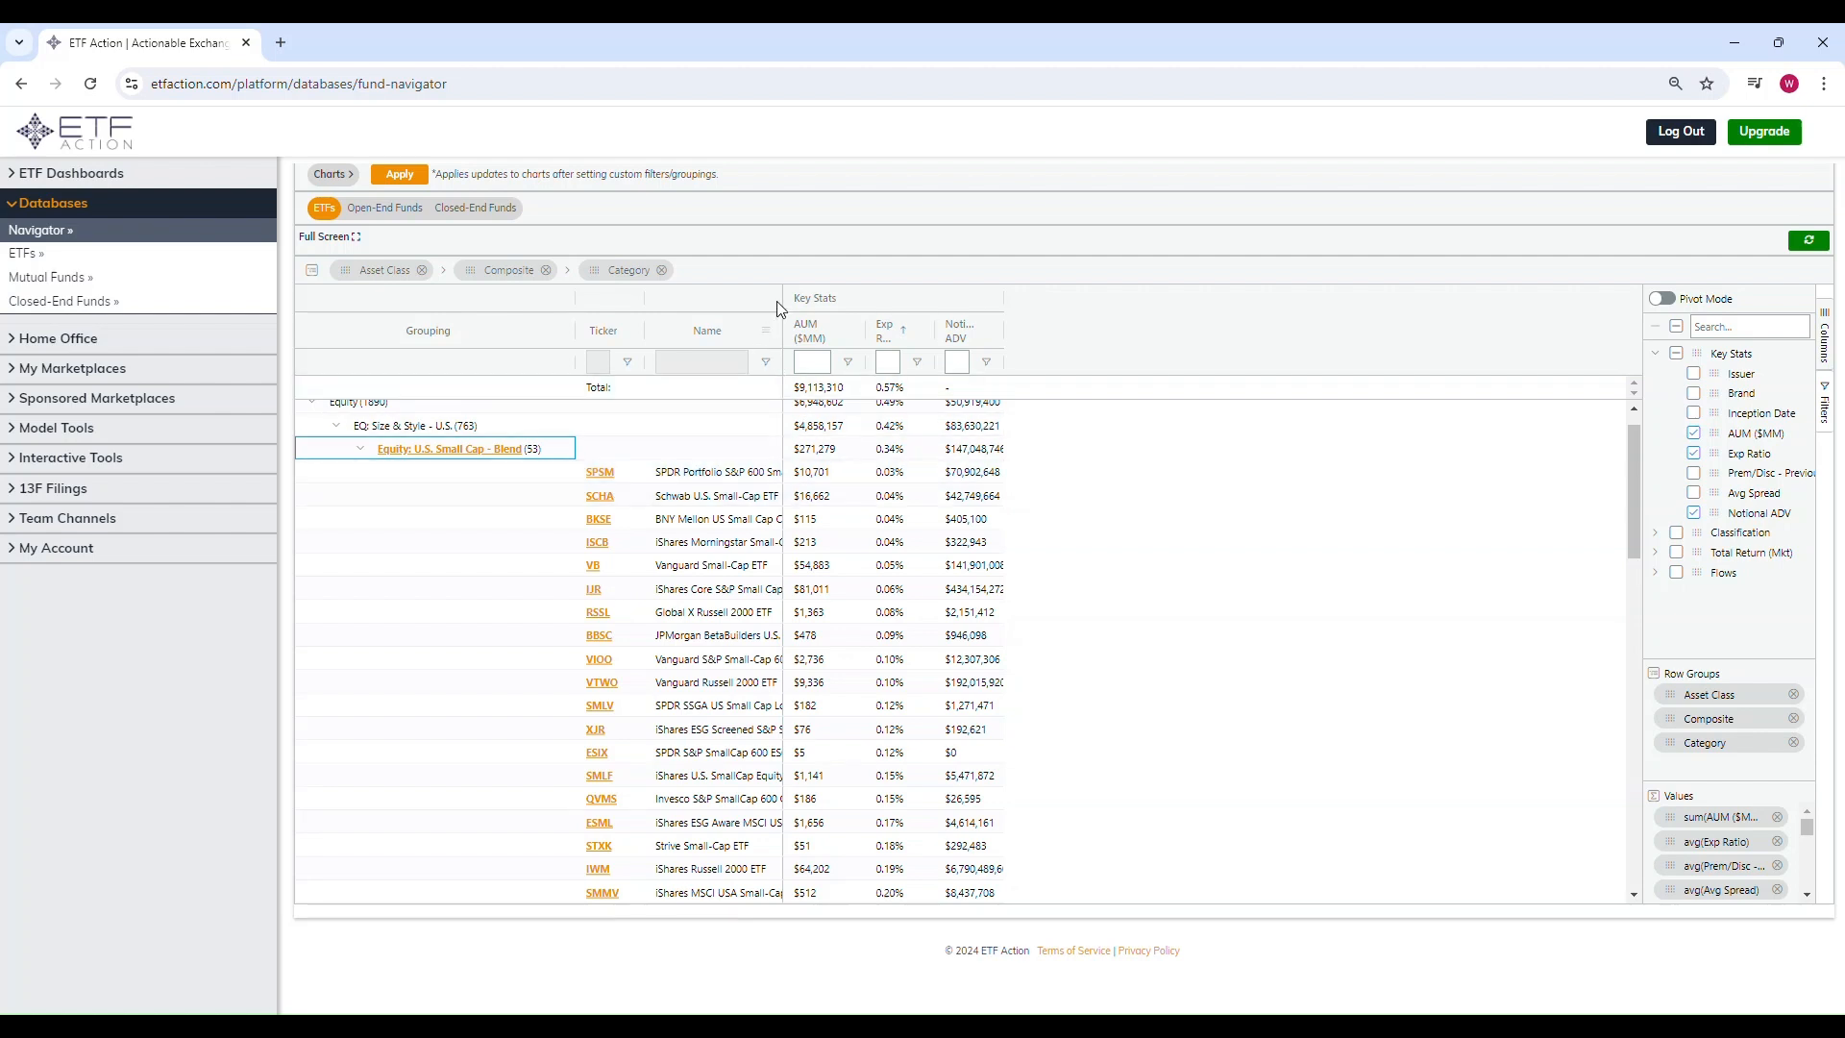
{"action": "left_click_drag", "start_coordinate": [780, 300], "coordinate": [879, 309]}
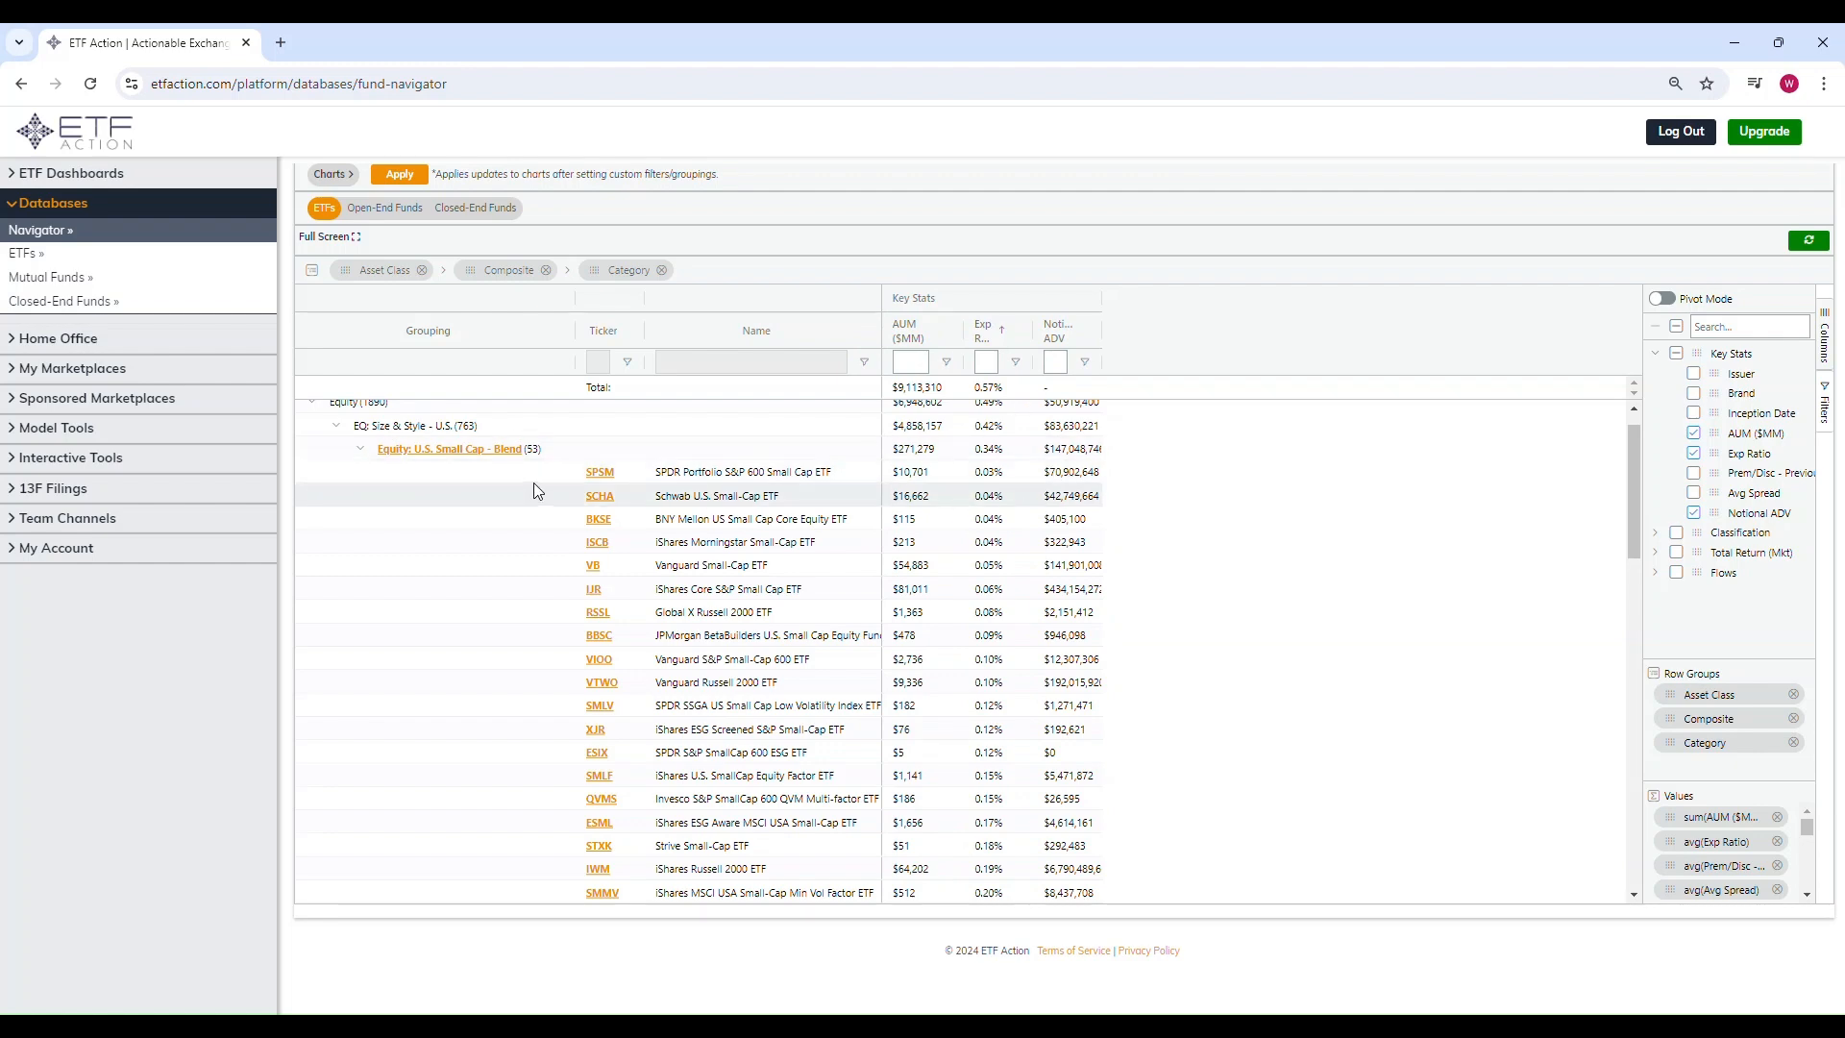
{"action": "left_click", "coordinate": [360, 449]}
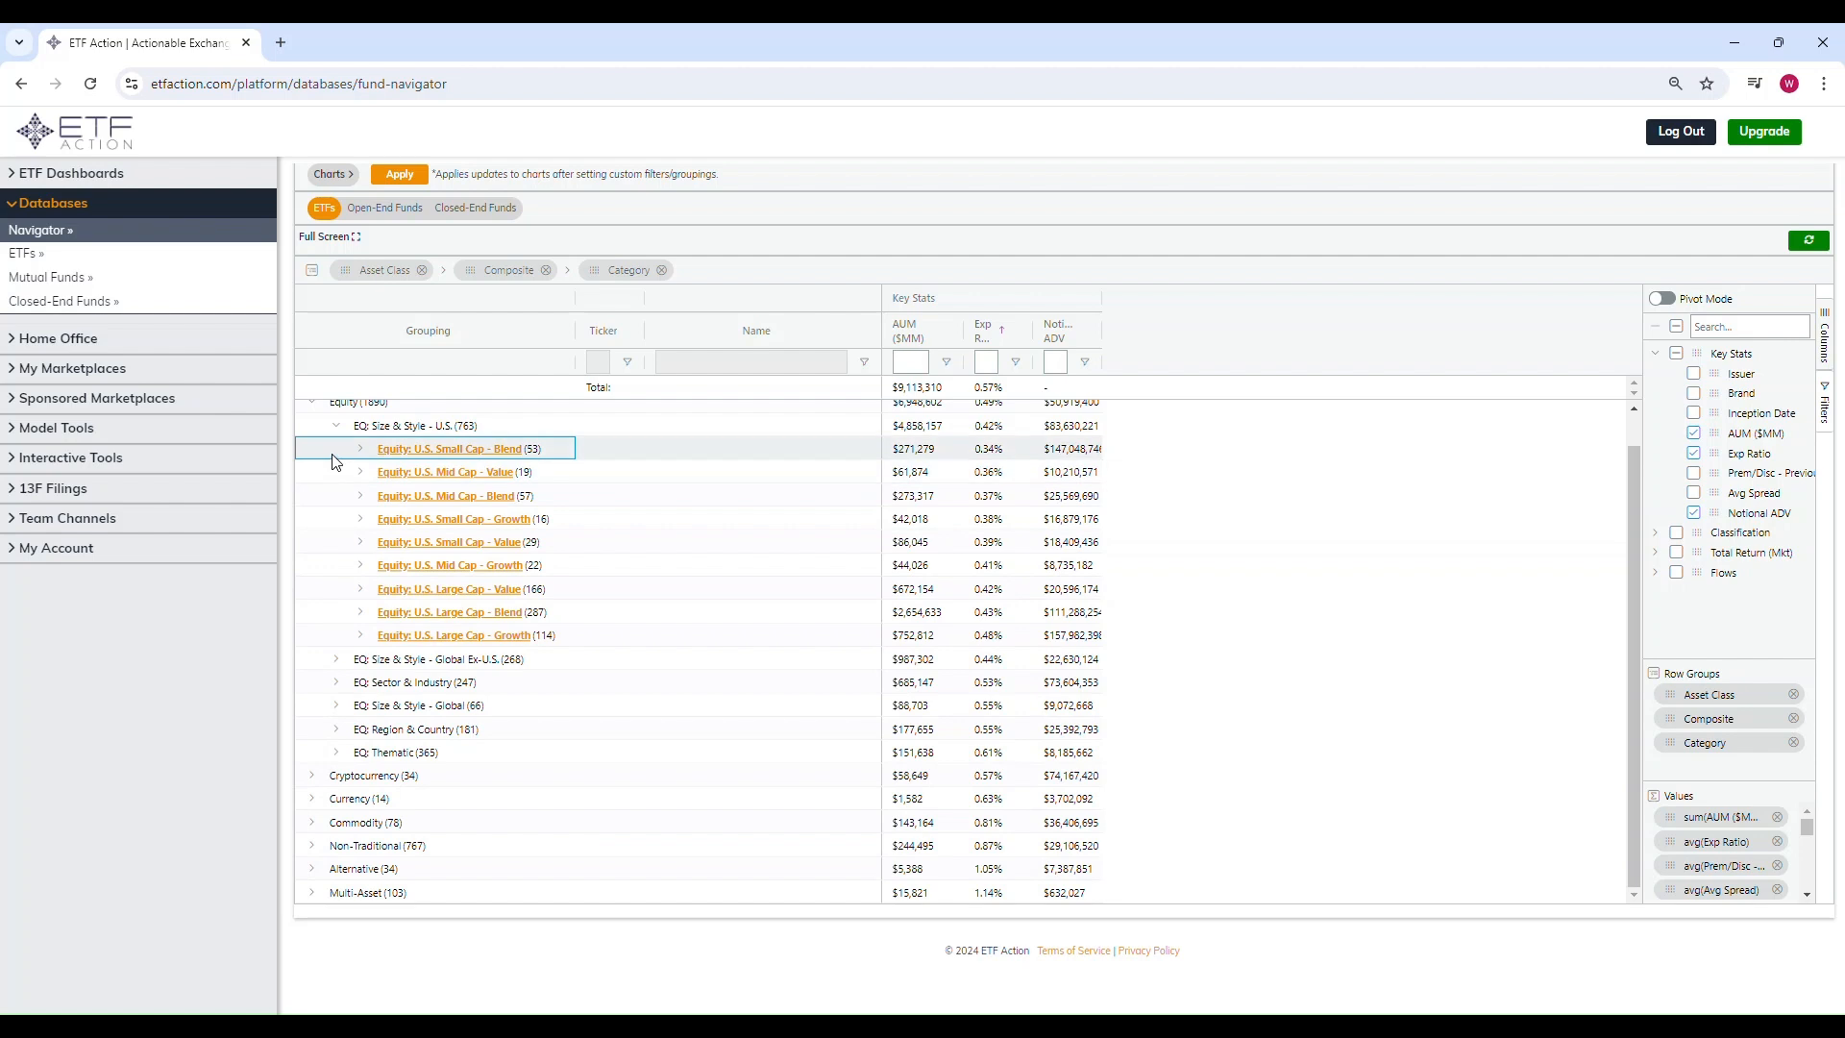
Step: Expand EQ: Size & Style - Global Ex-U.S. and its Global Ex-U.S. Large Cap - Blend category
{"action": "left_click", "coordinate": [337, 425]}
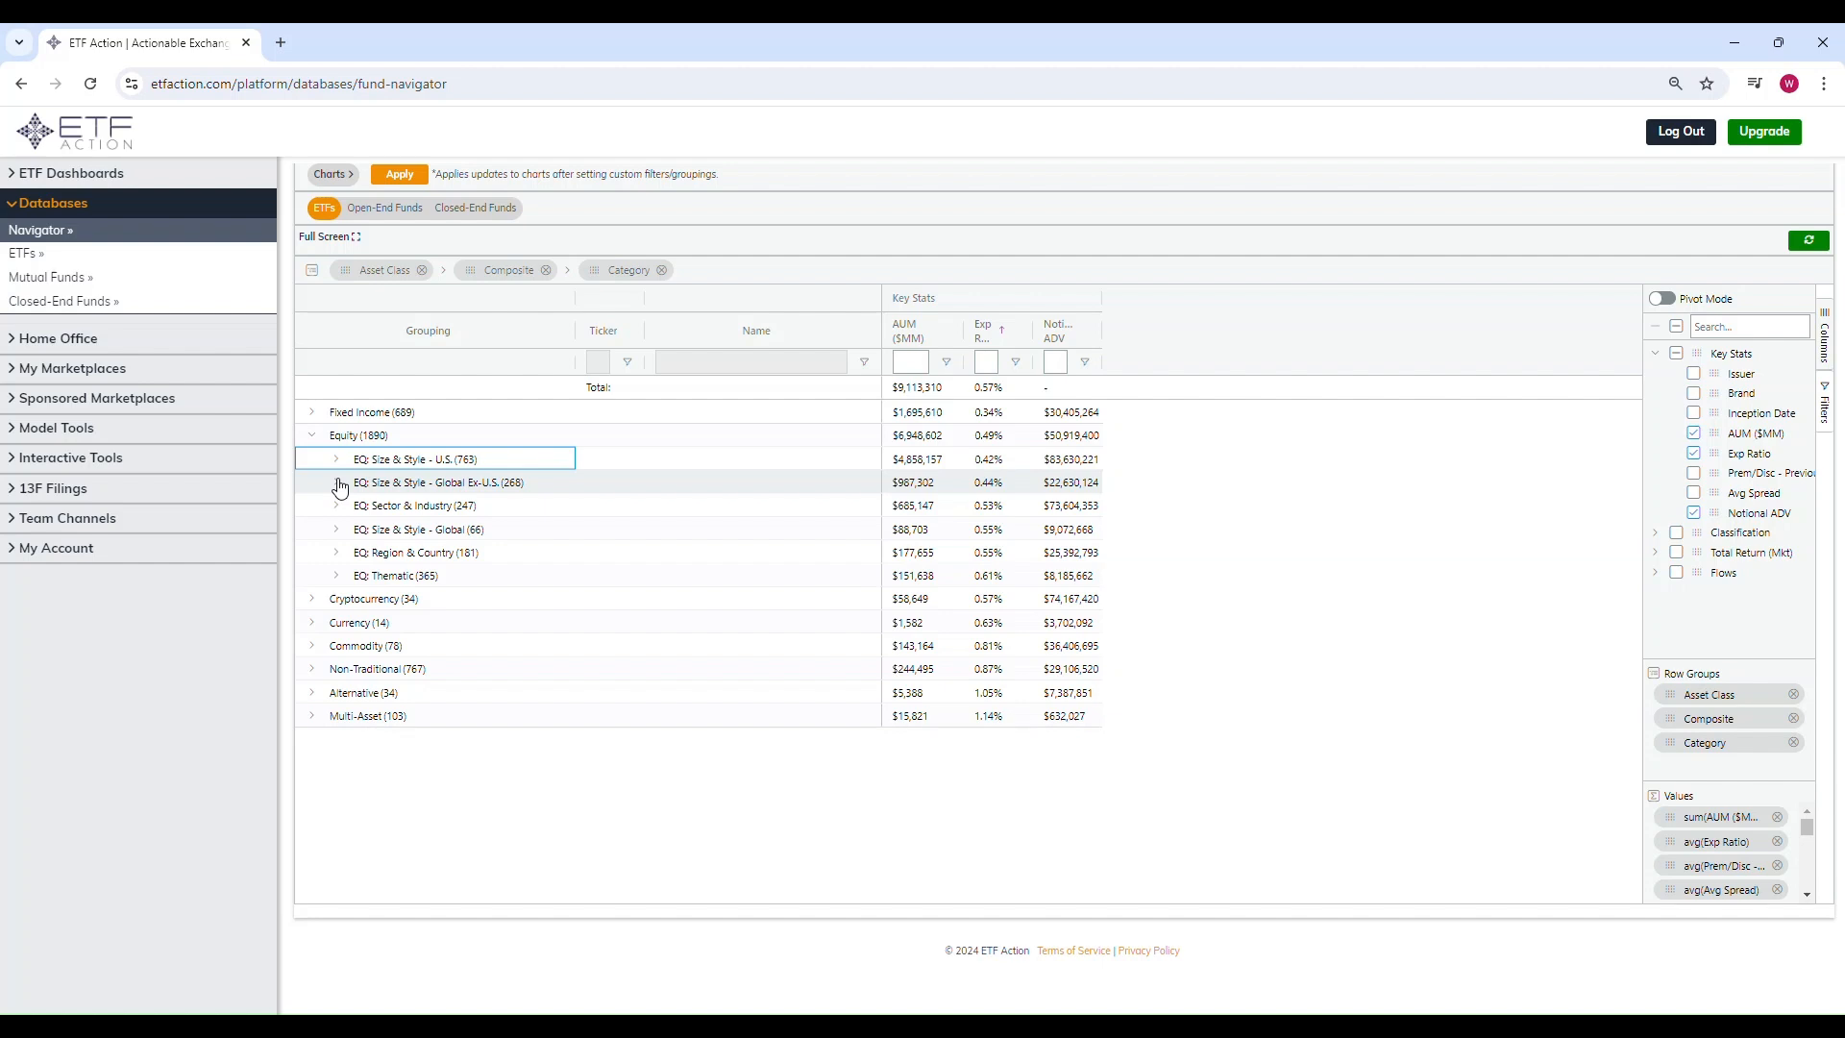
{"action": "left_click", "coordinate": [337, 483]}
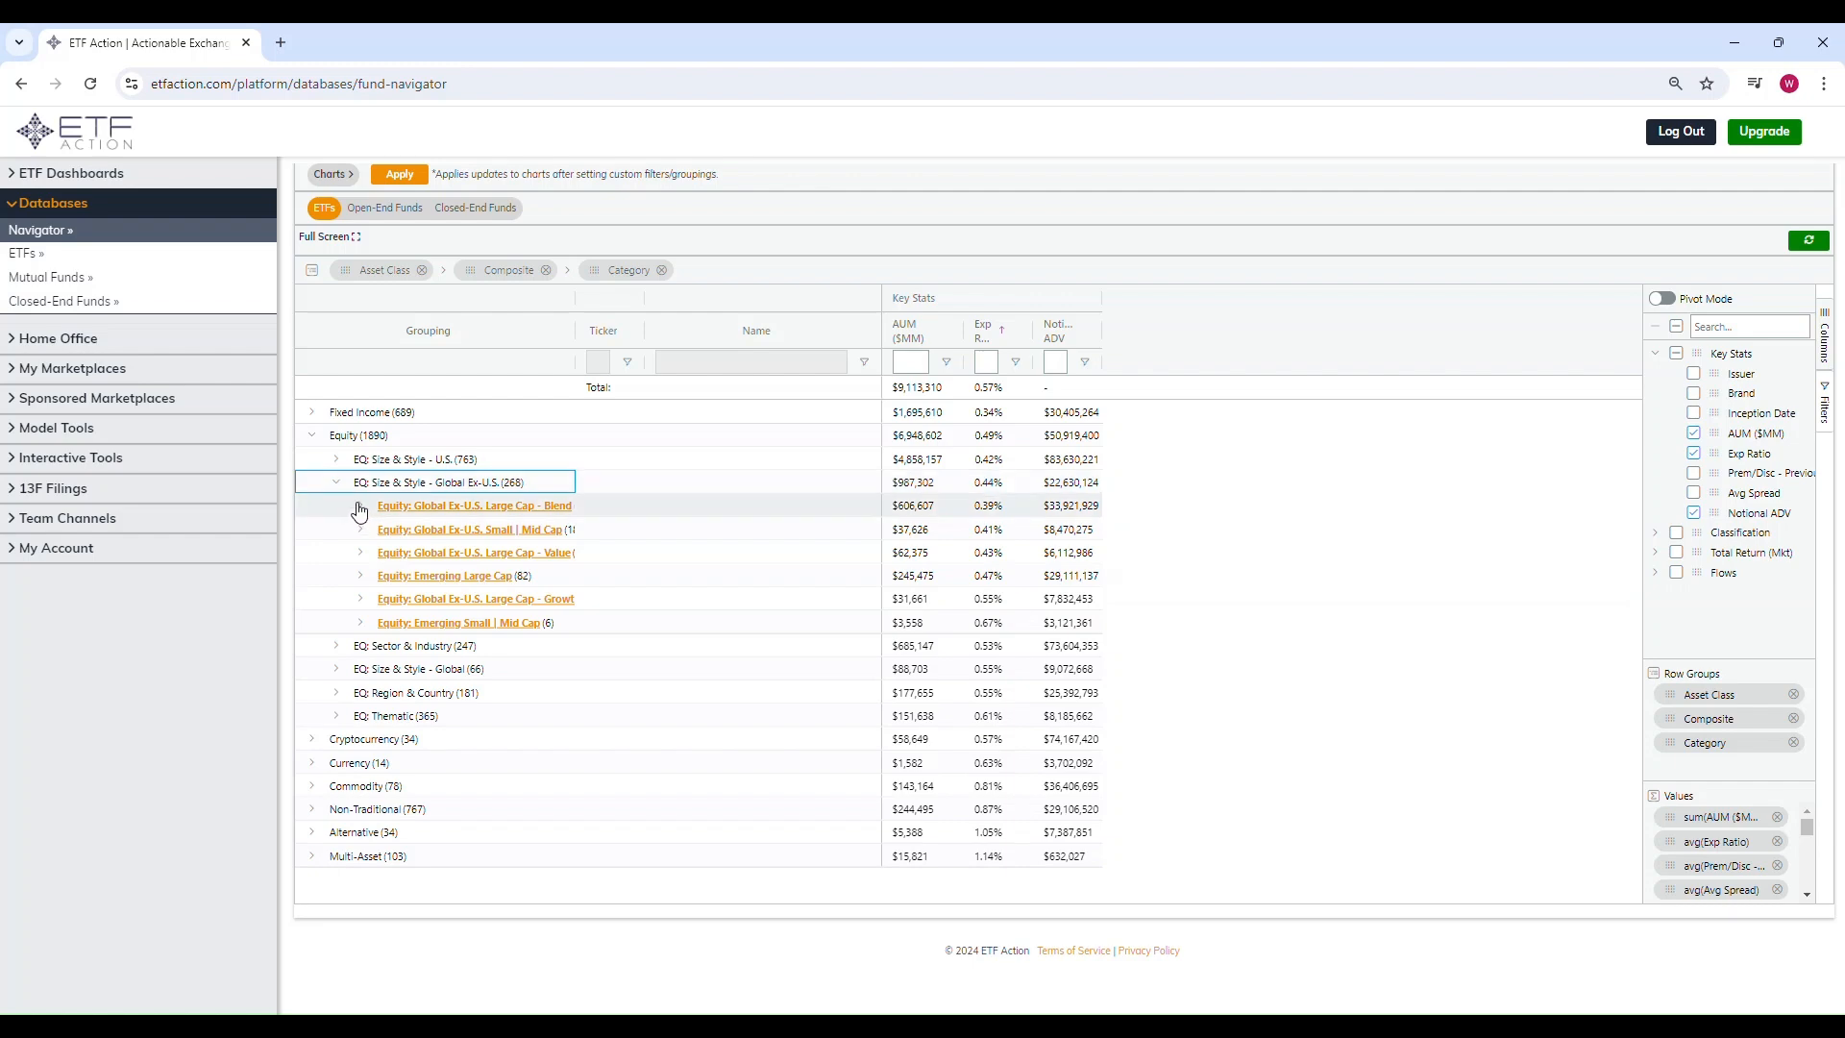
{"action": "left_click", "coordinate": [360, 507]}
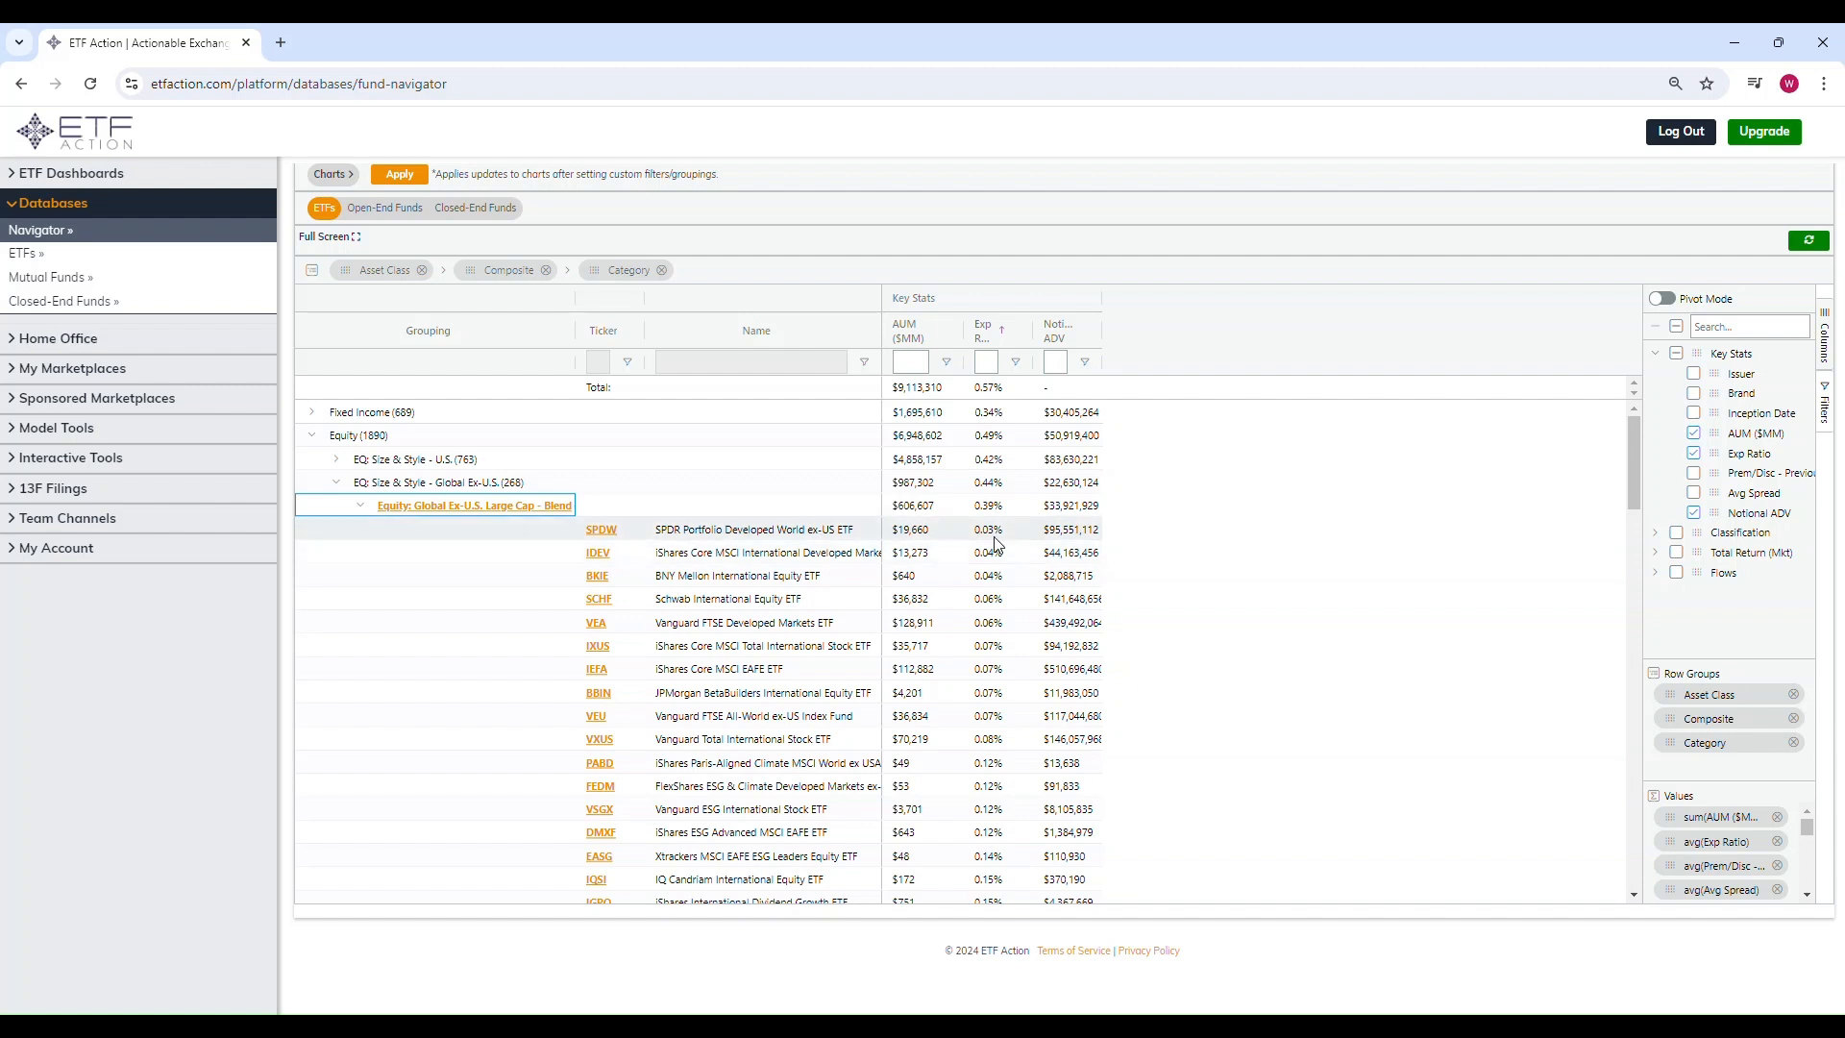
Step: Collapse the Large Cap - Blend category and examine the Equity: Emerging Large Cap ETFs
{"action": "left_click", "coordinate": [362, 508]}
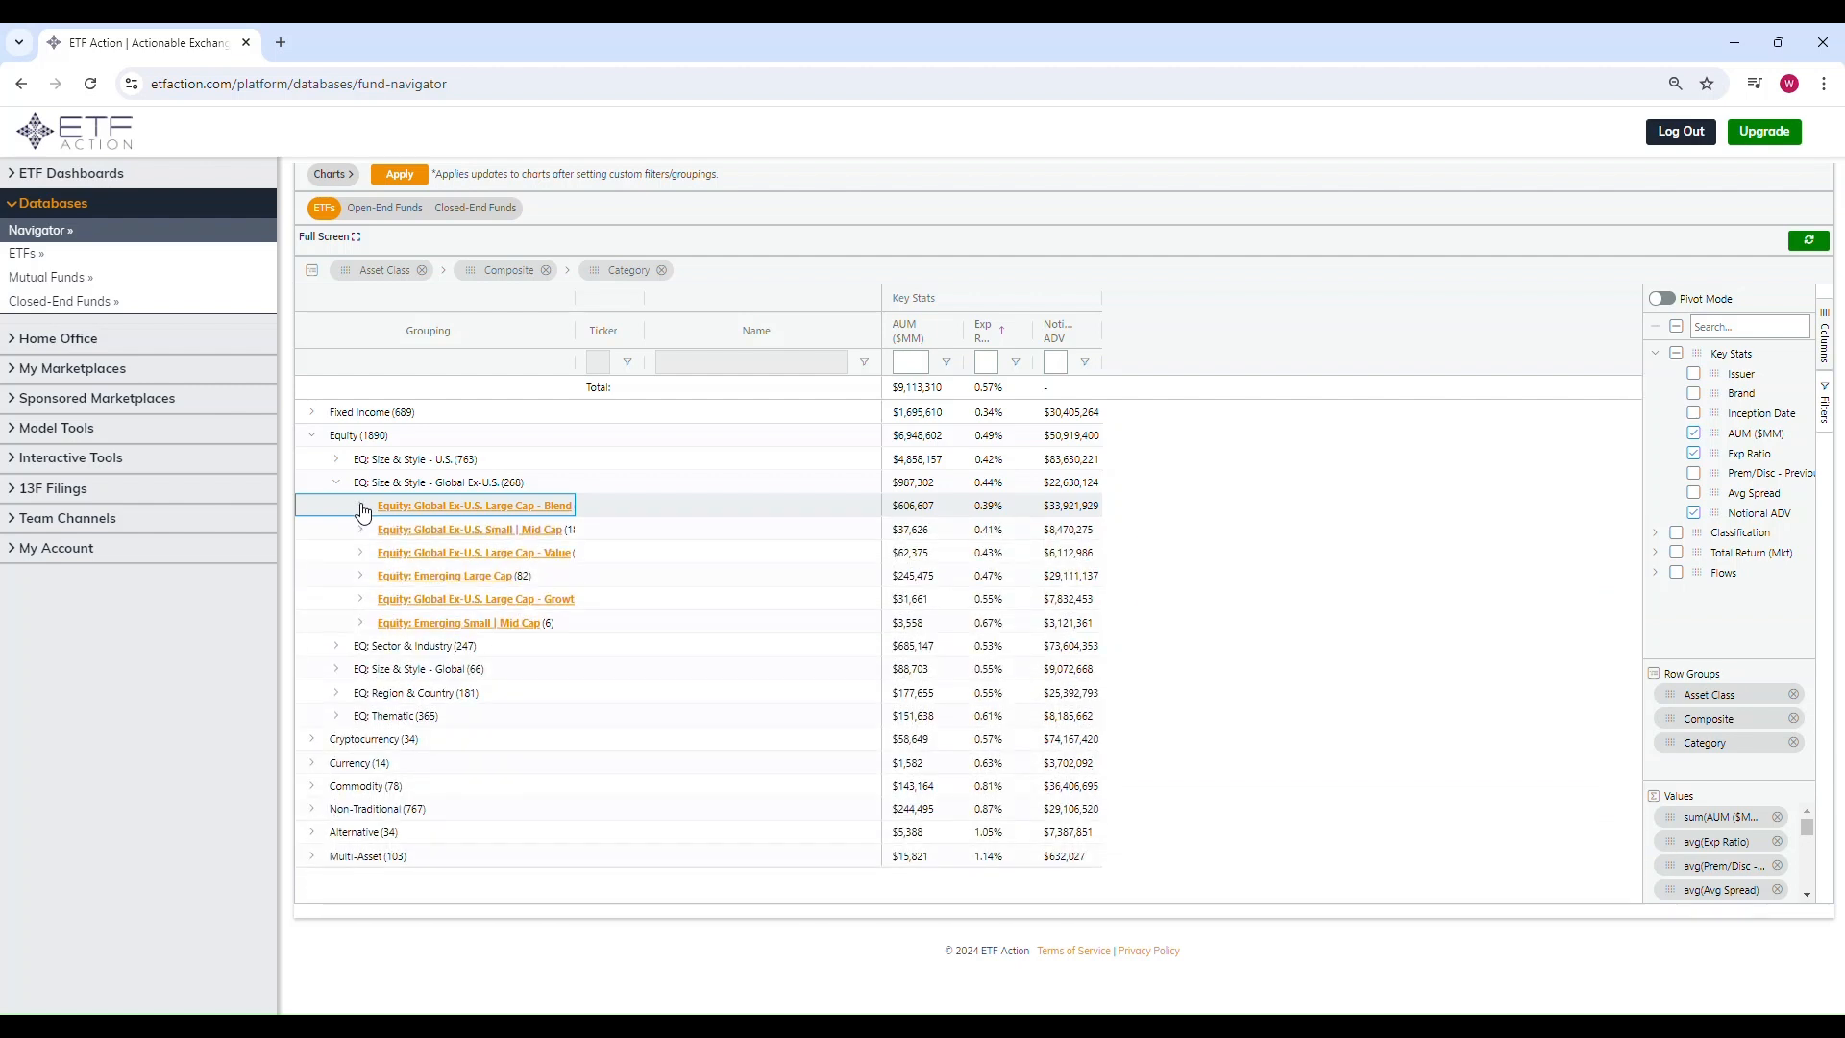
{"action": "left_click", "coordinate": [361, 577]}
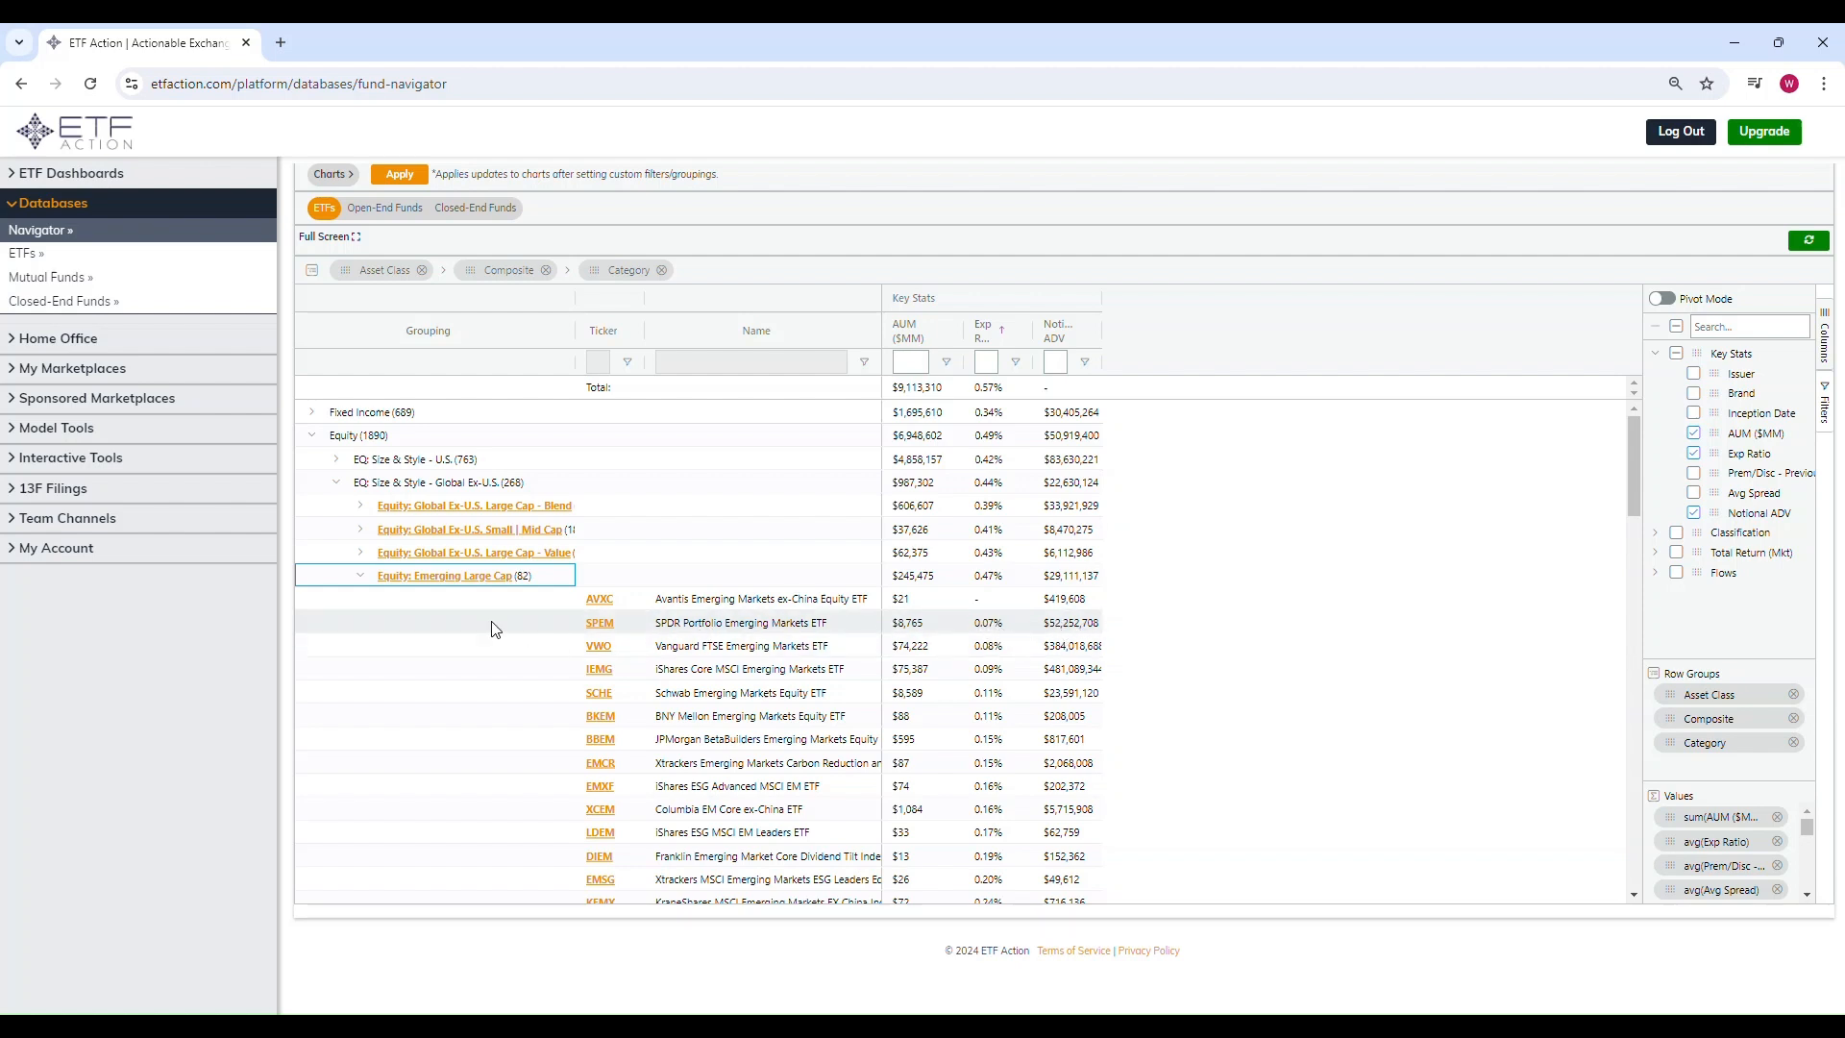
{"action": "left_click", "coordinate": [360, 579]}
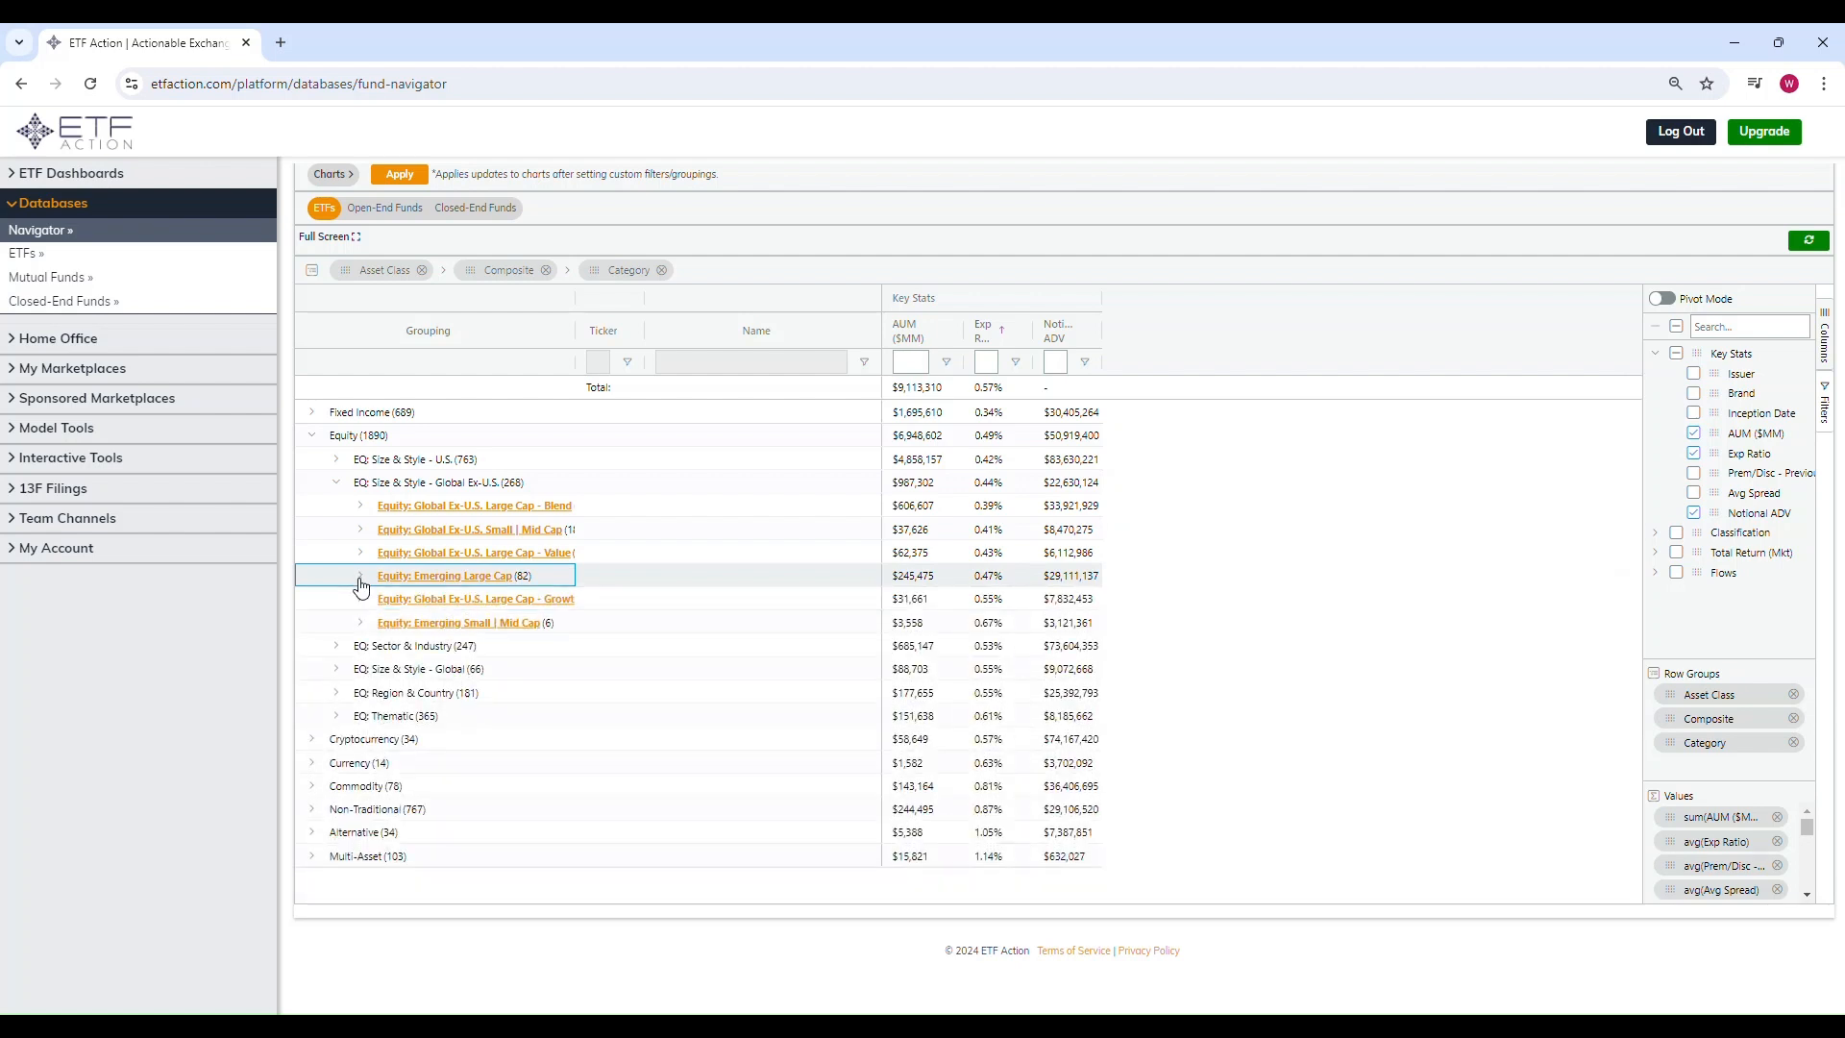
Step: Examine the Equity: Sector - Real Estate ETFs under EQ: Sector & Industry
{"action": "left_click", "coordinate": [336, 483]}
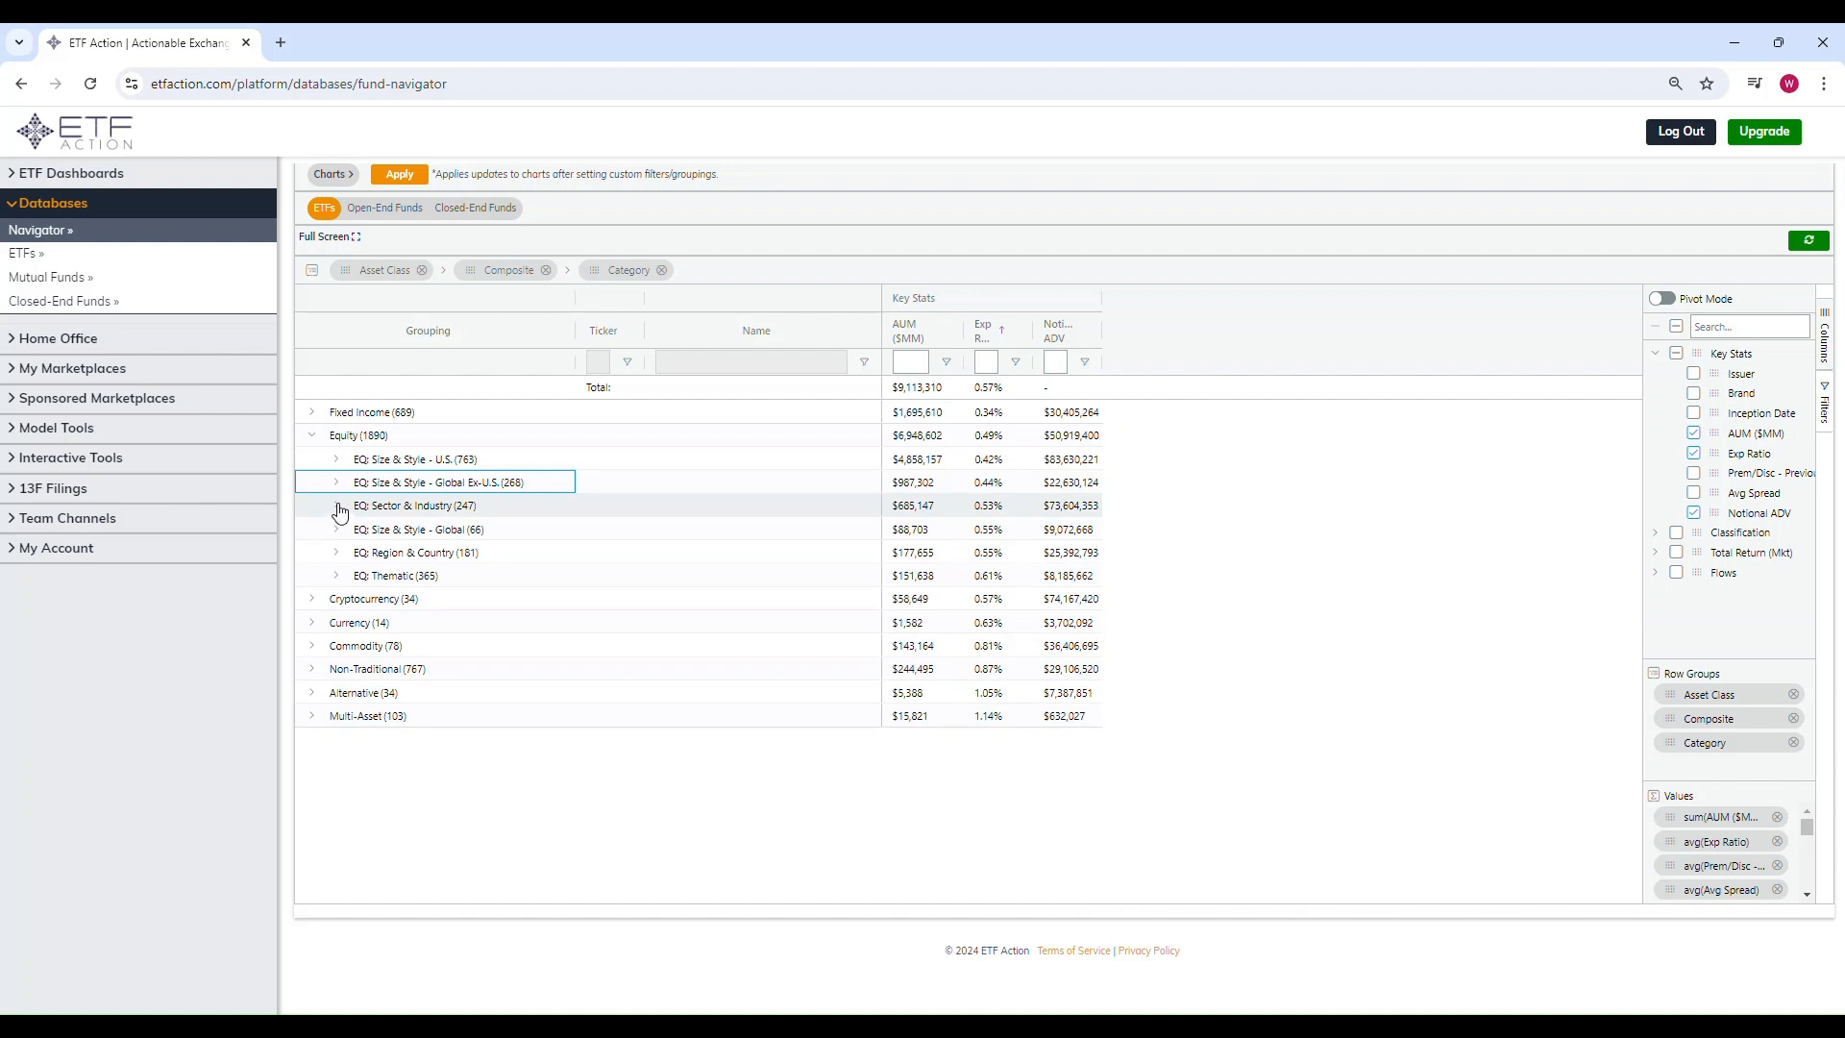
{"action": "left_click", "coordinate": [338, 506]}
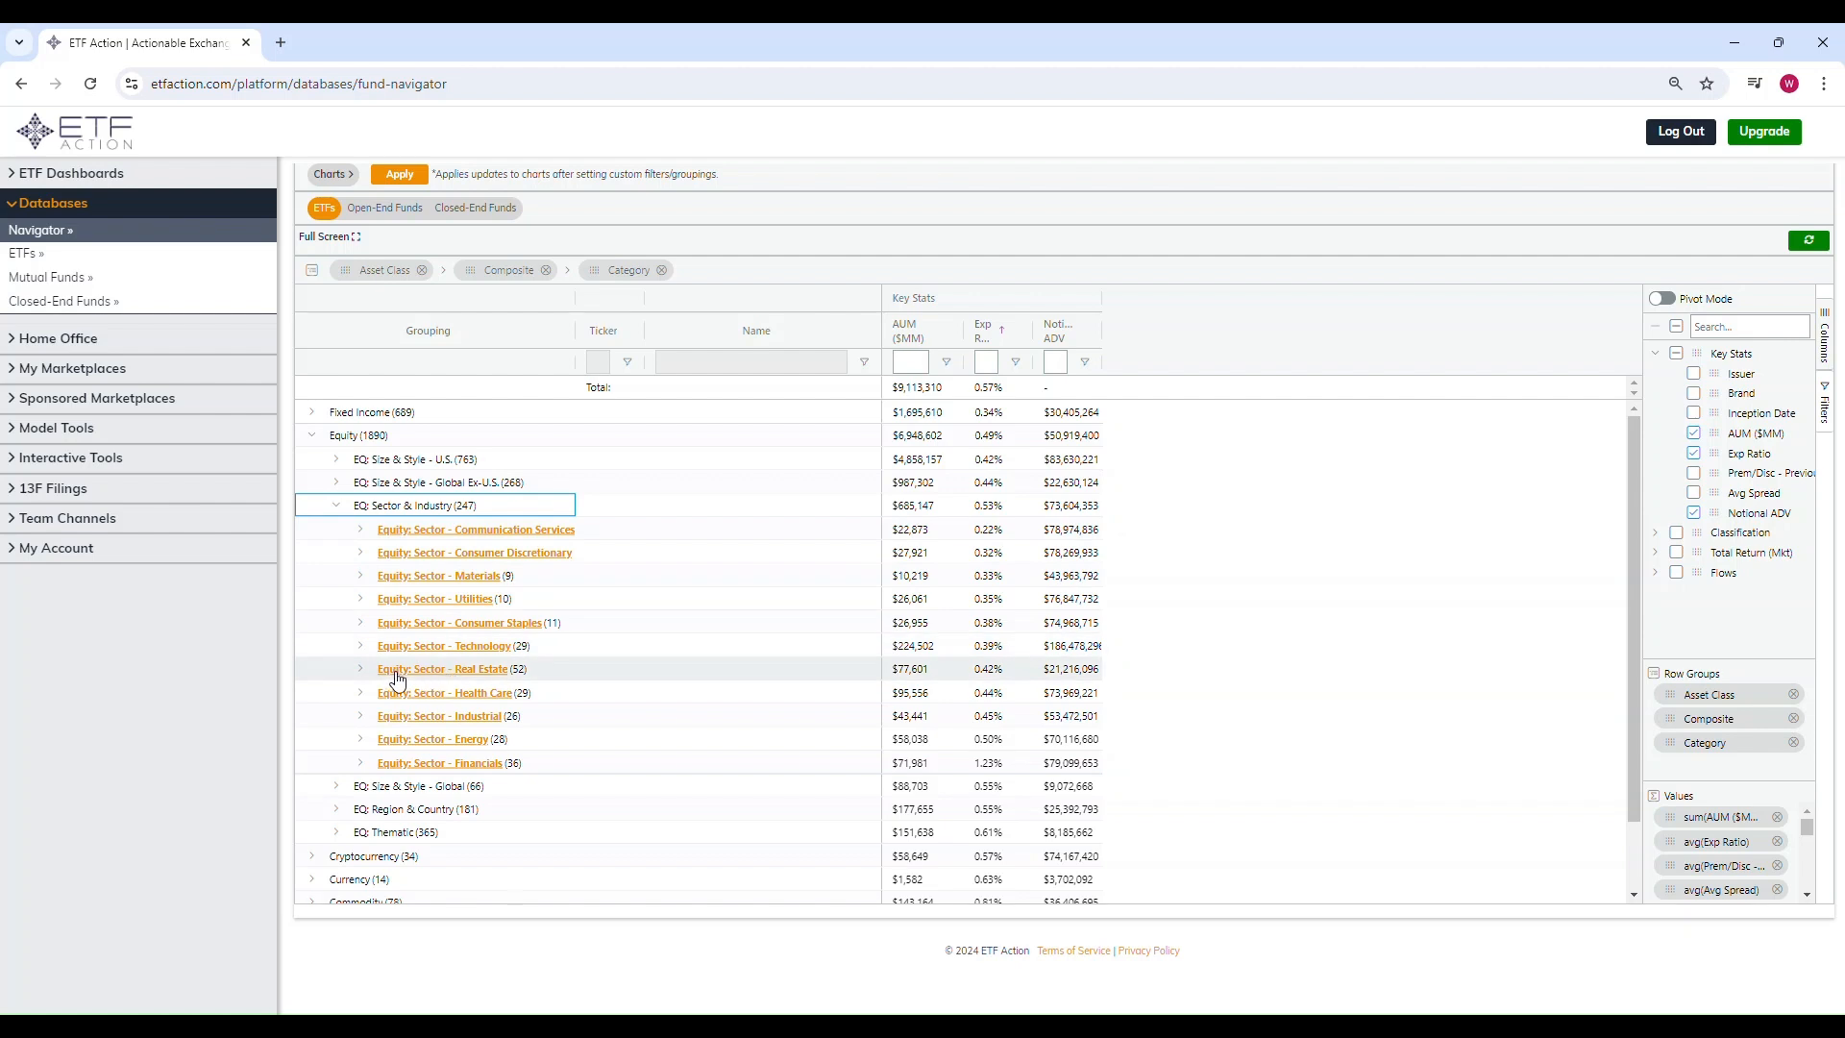
{"action": "left_click", "coordinate": [360, 669]}
{"action": "scroll", "coordinate": [791, 596], "scroll_direction": "down", "scroll_amount": 2}
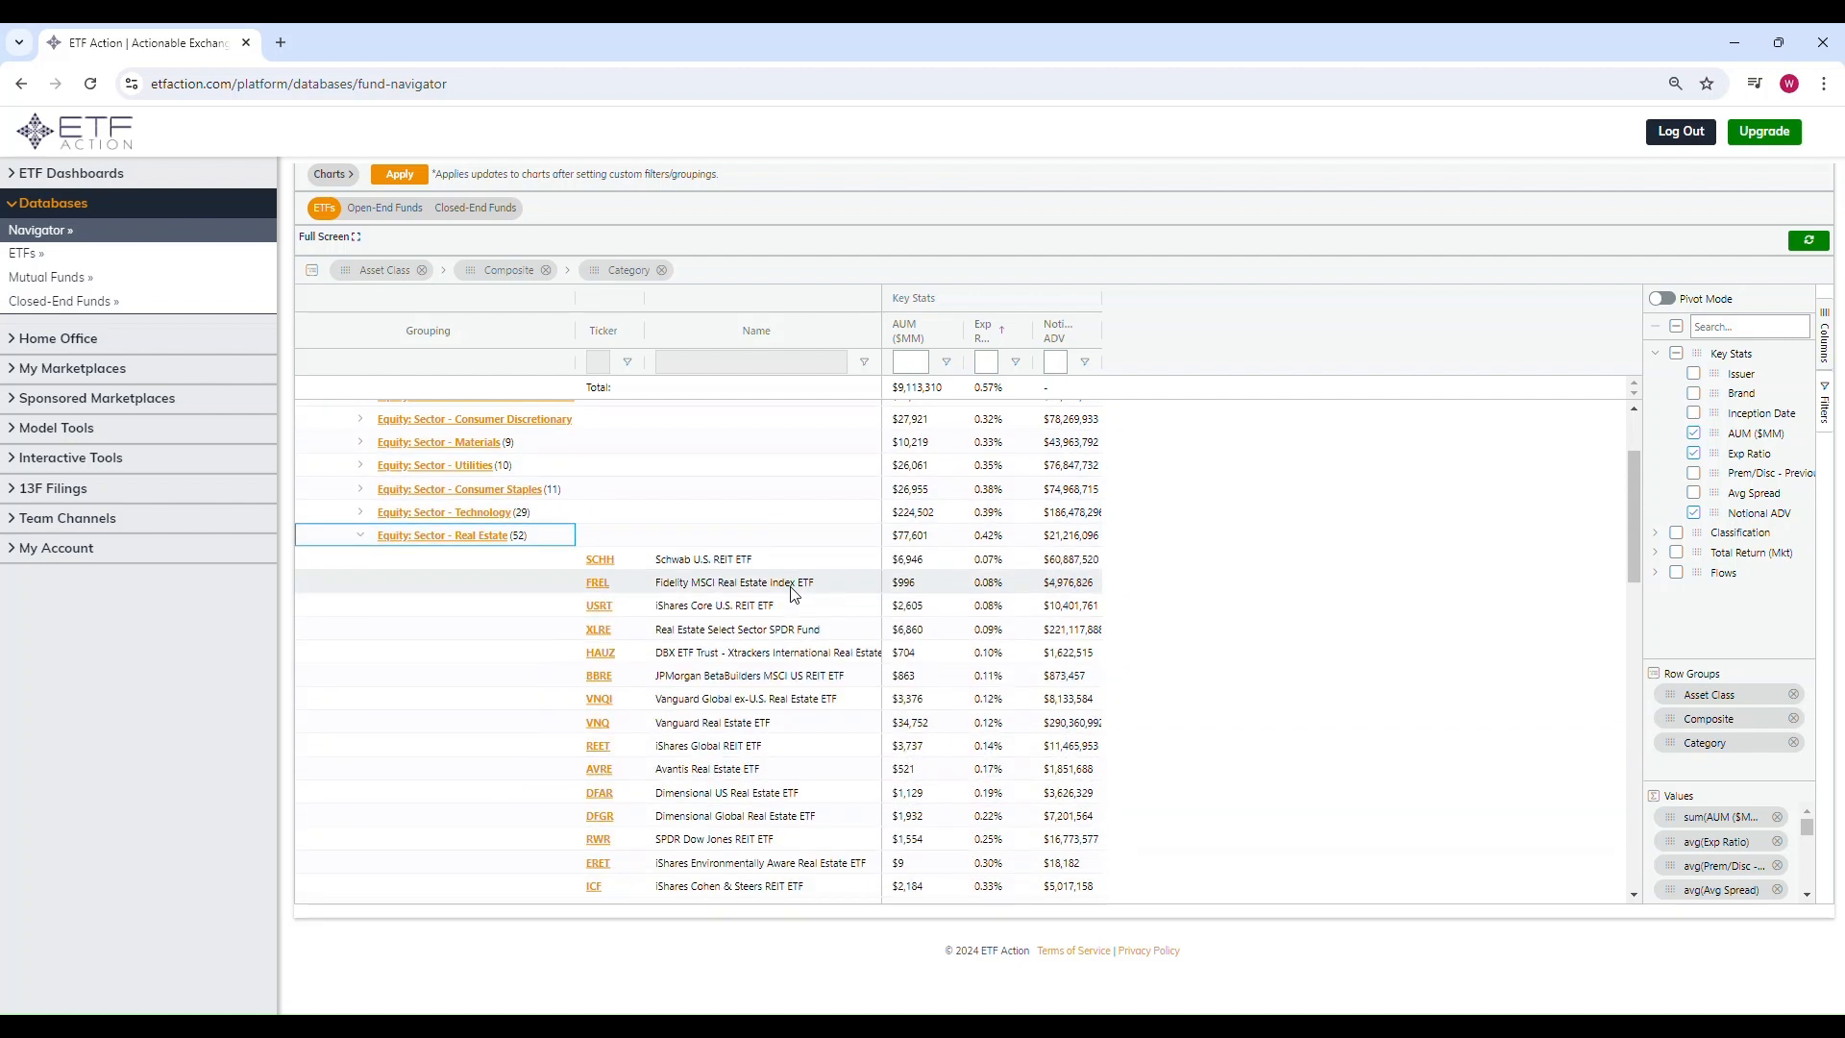
{"action": "scroll", "coordinate": [791, 594], "scroll_direction": "down", "scroll_amount": 1}
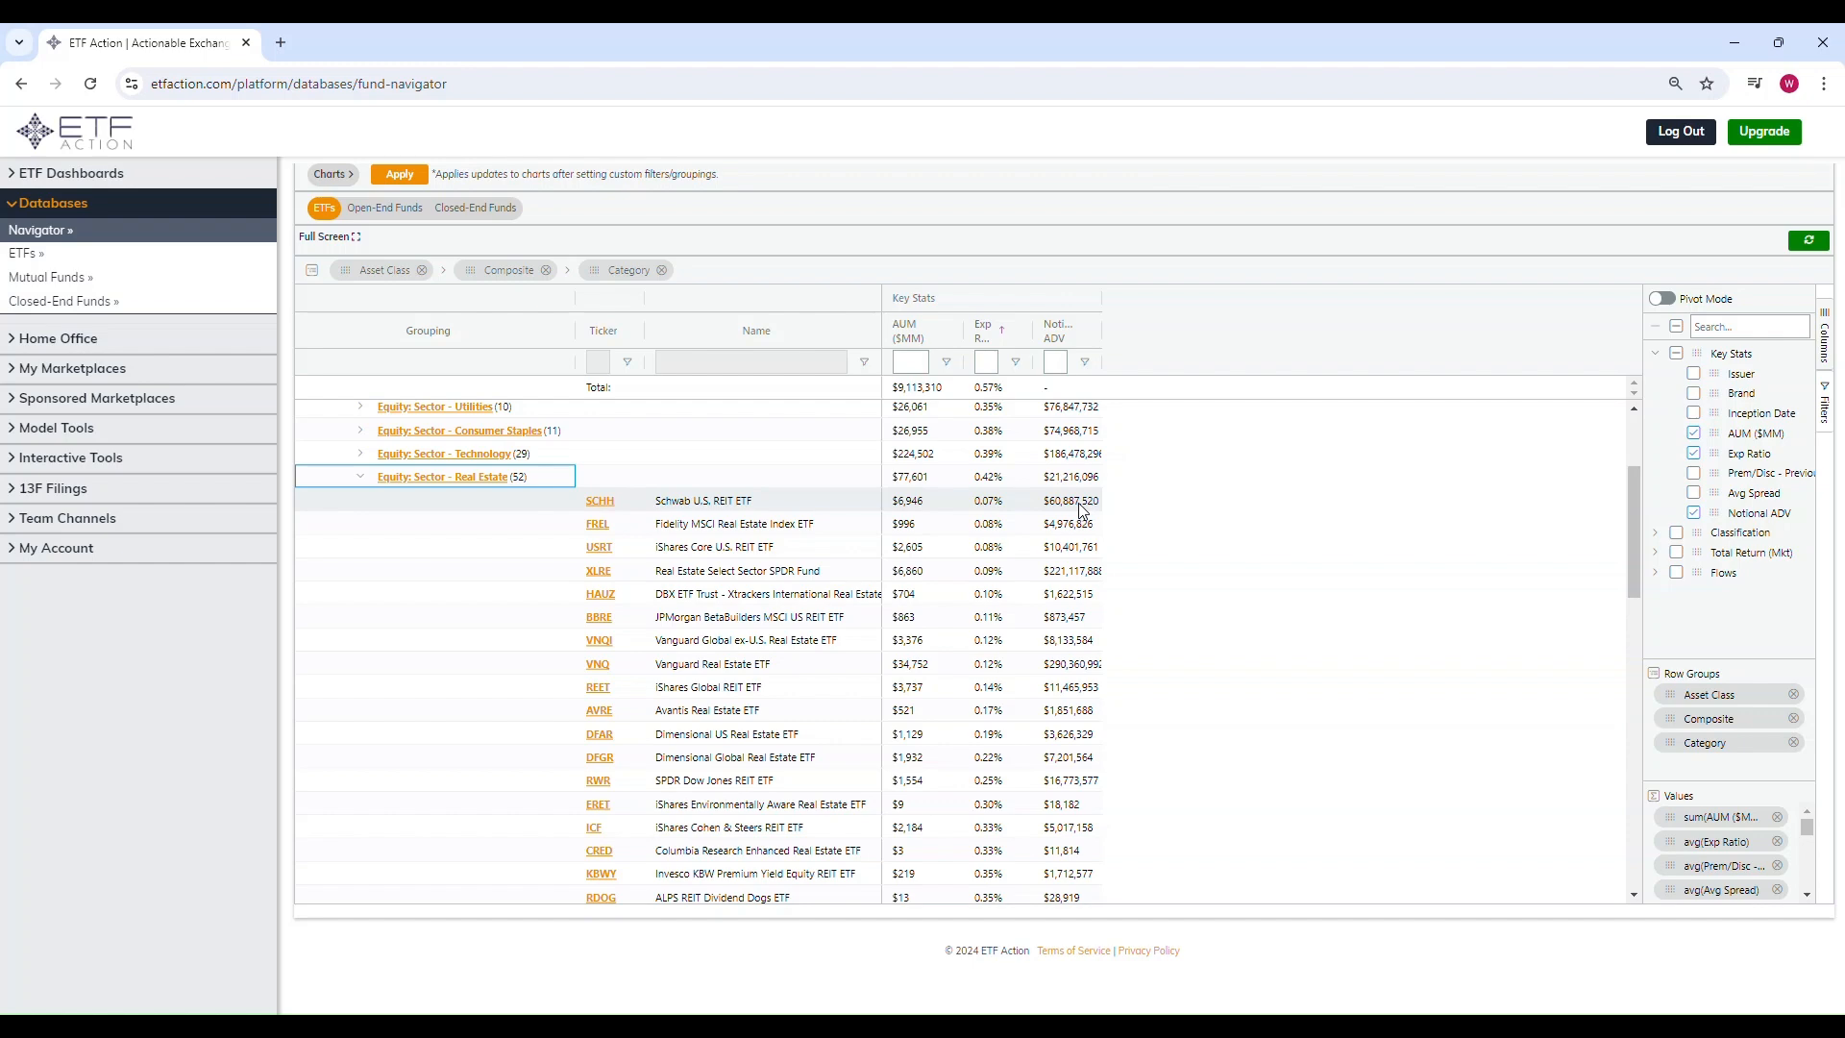
{"action": "left_click", "coordinate": [360, 476]}
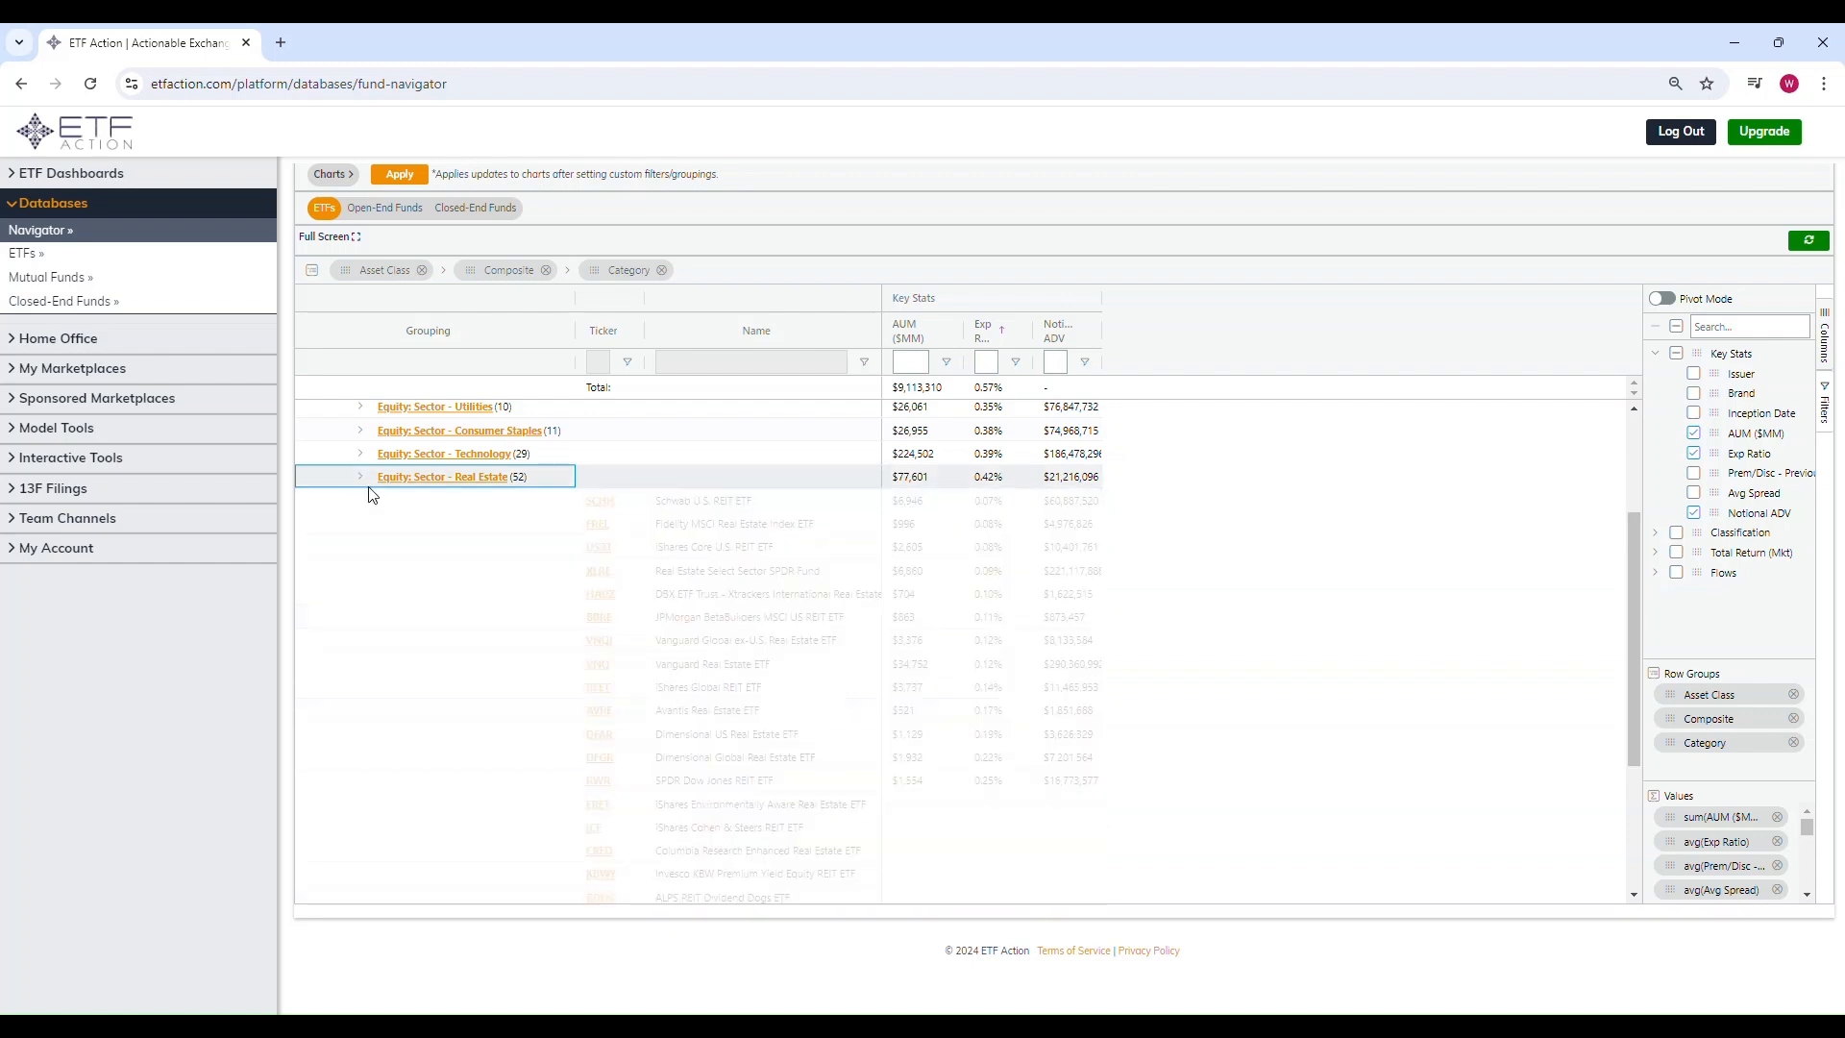
Step: Collapse Equity and browse Fixed Income's FI: Taxable categories, including the Inflation Protected ETFs
{"action": "left_click", "coordinate": [337, 425]}
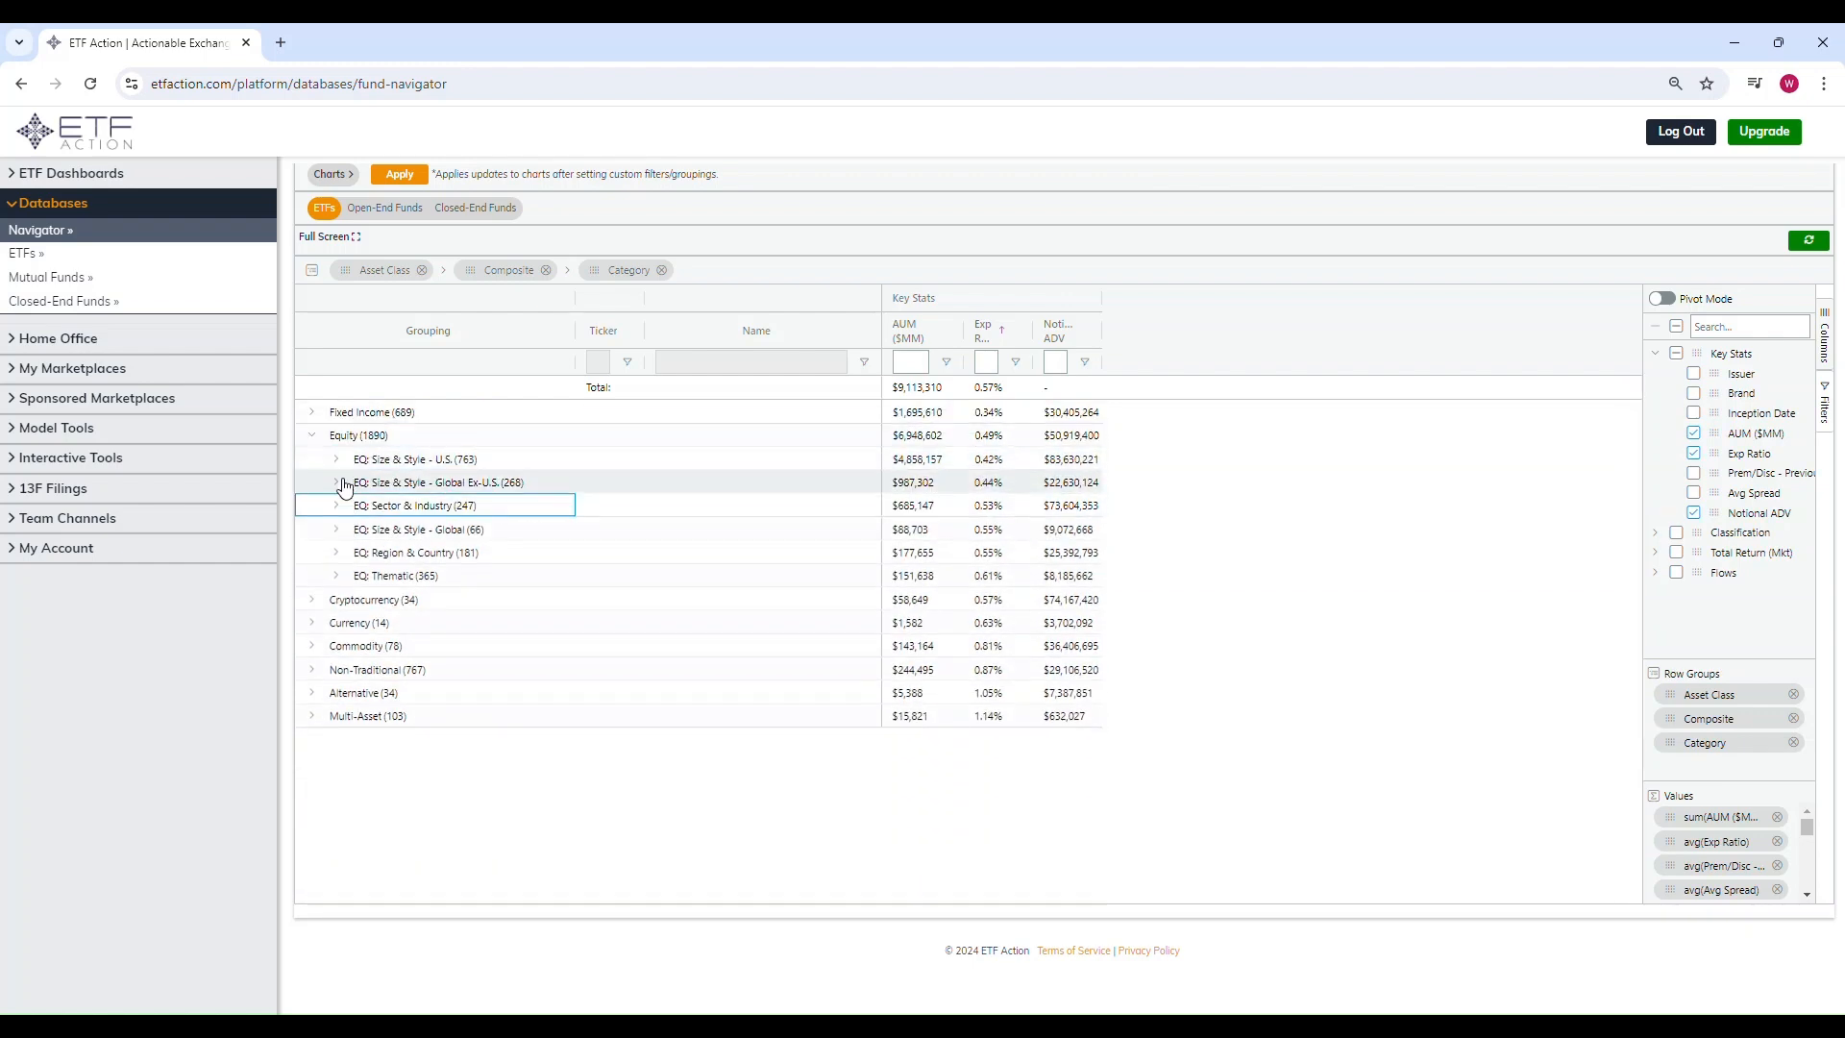
{"action": "left_click", "coordinate": [315, 438]}
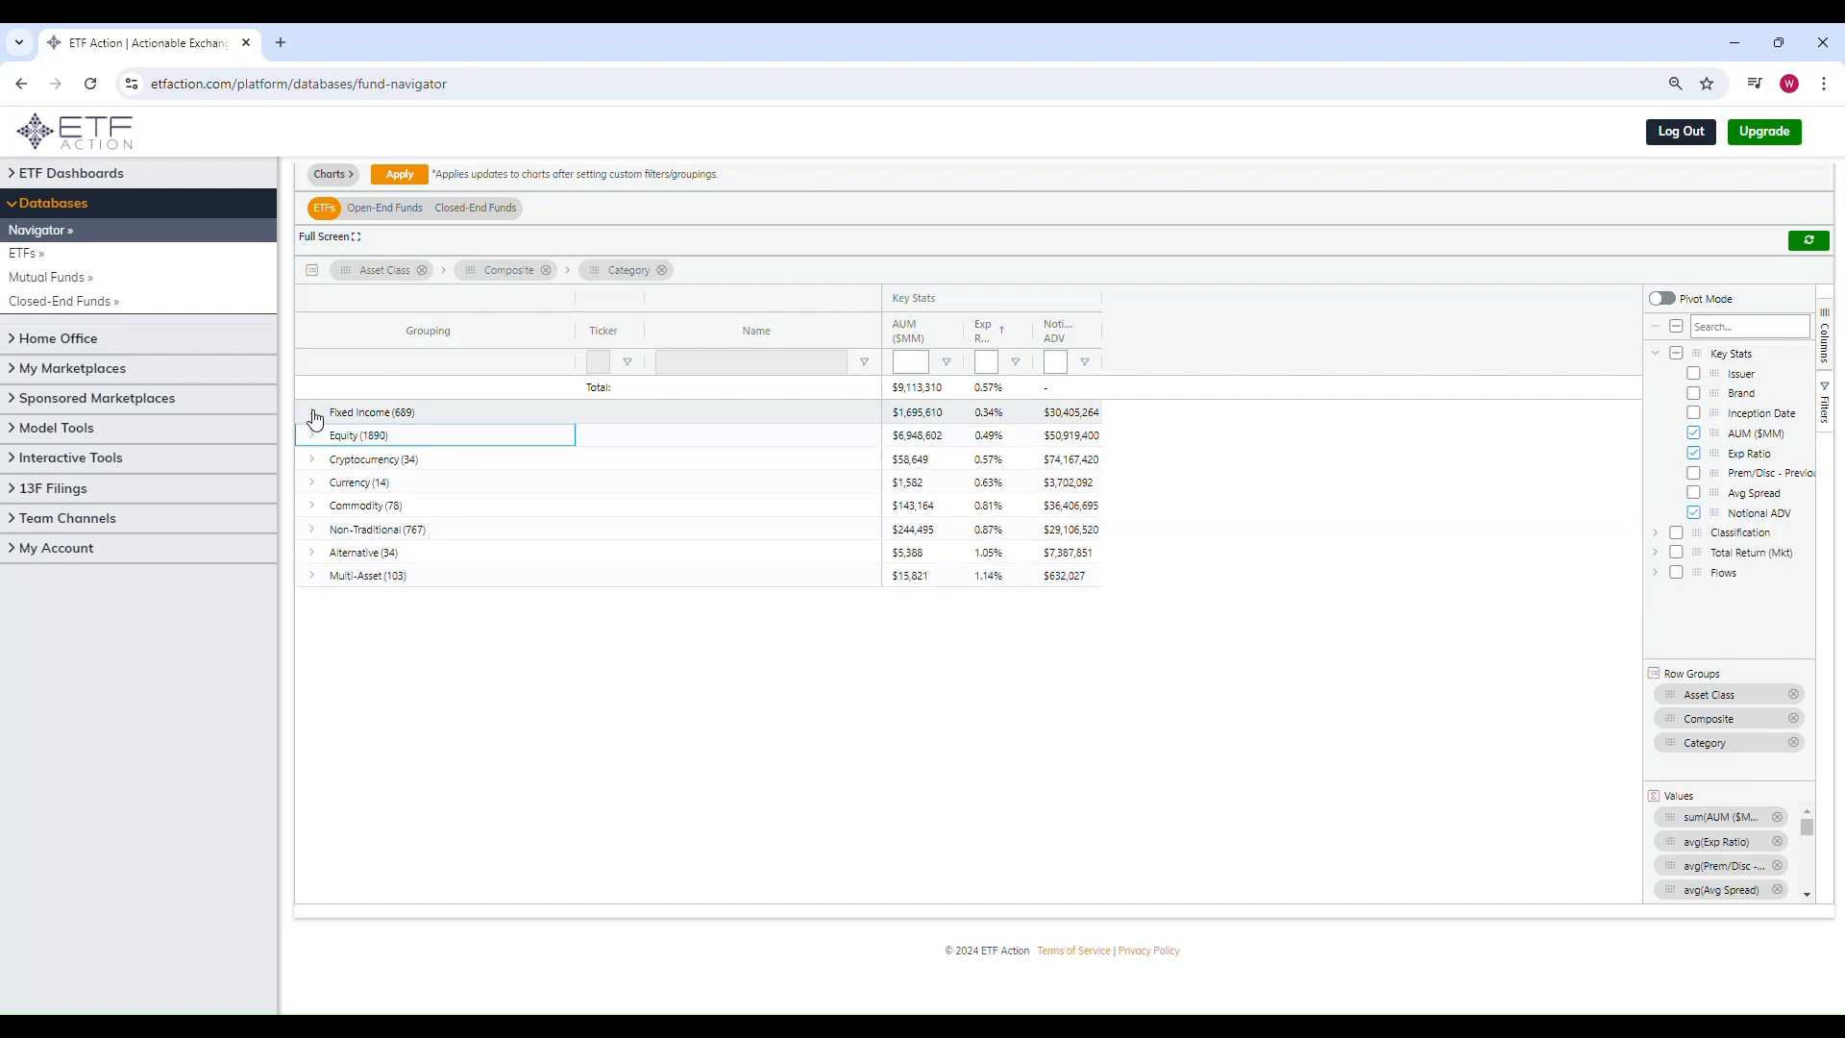
{"action": "left_click", "coordinate": [314, 415]}
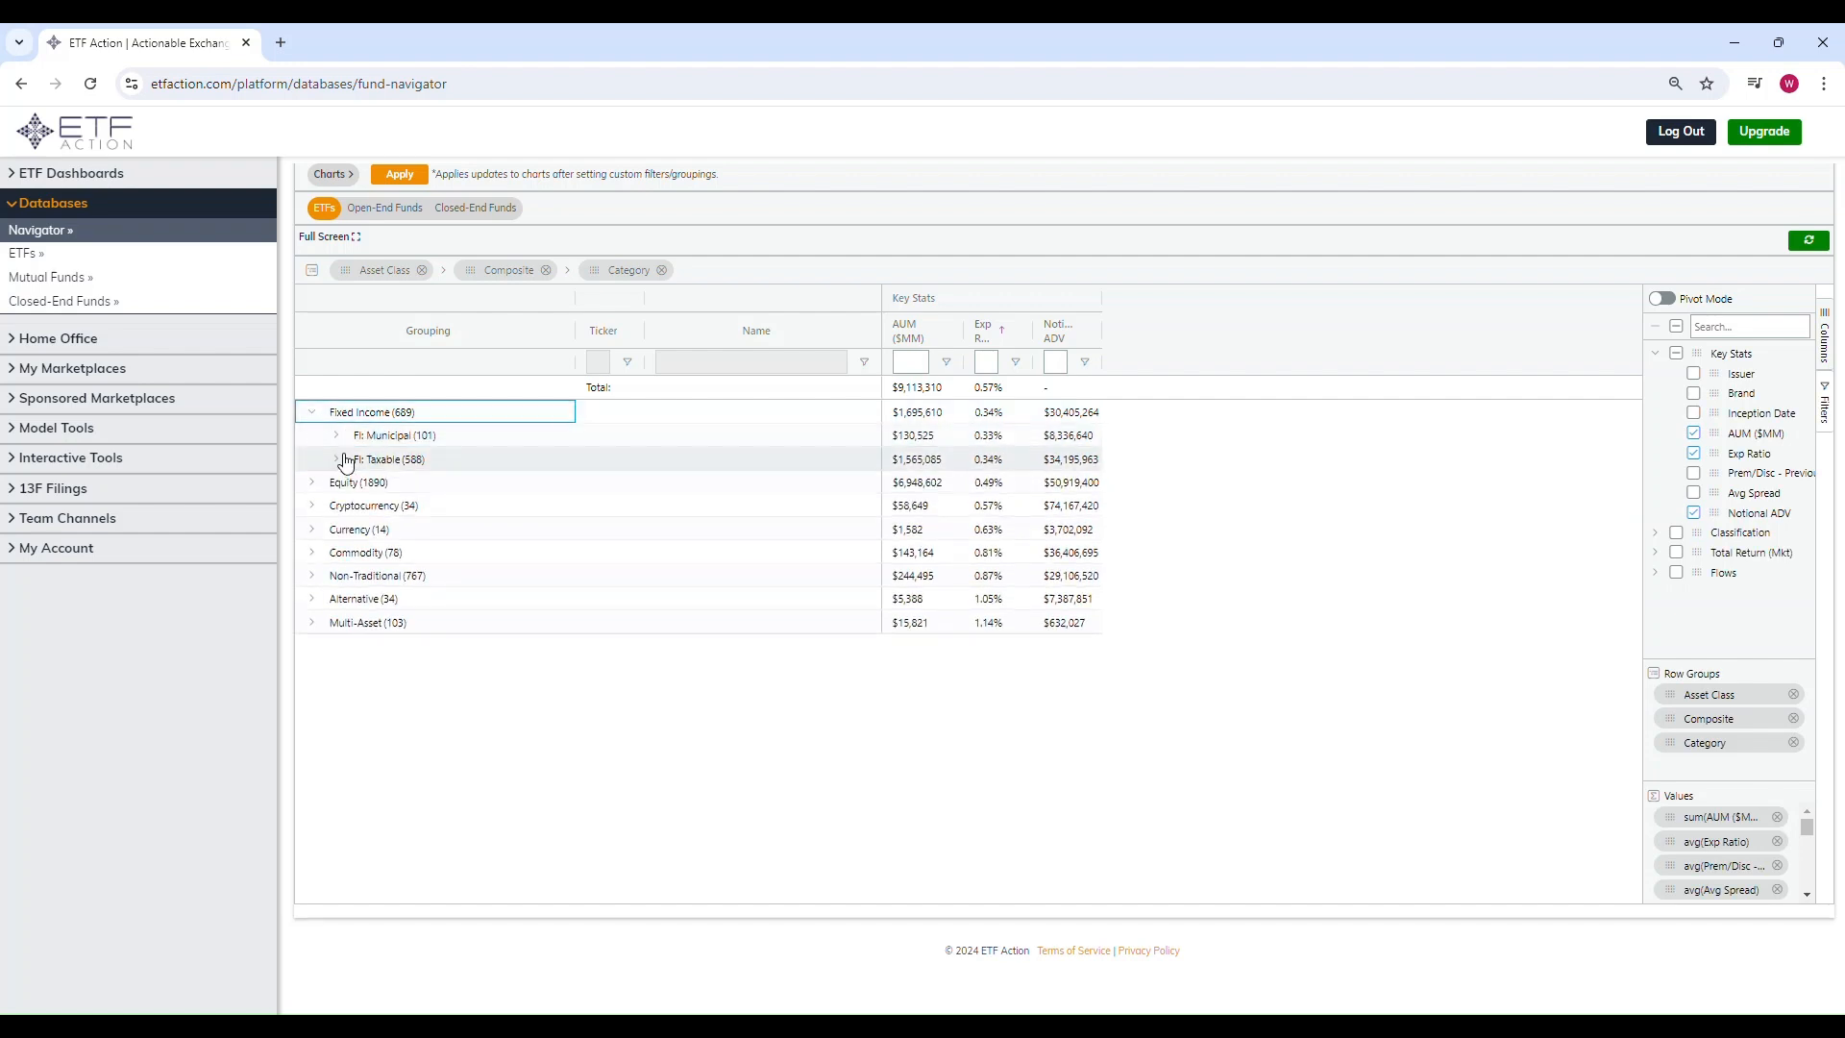
{"action": "left_click", "coordinate": [343, 459]}
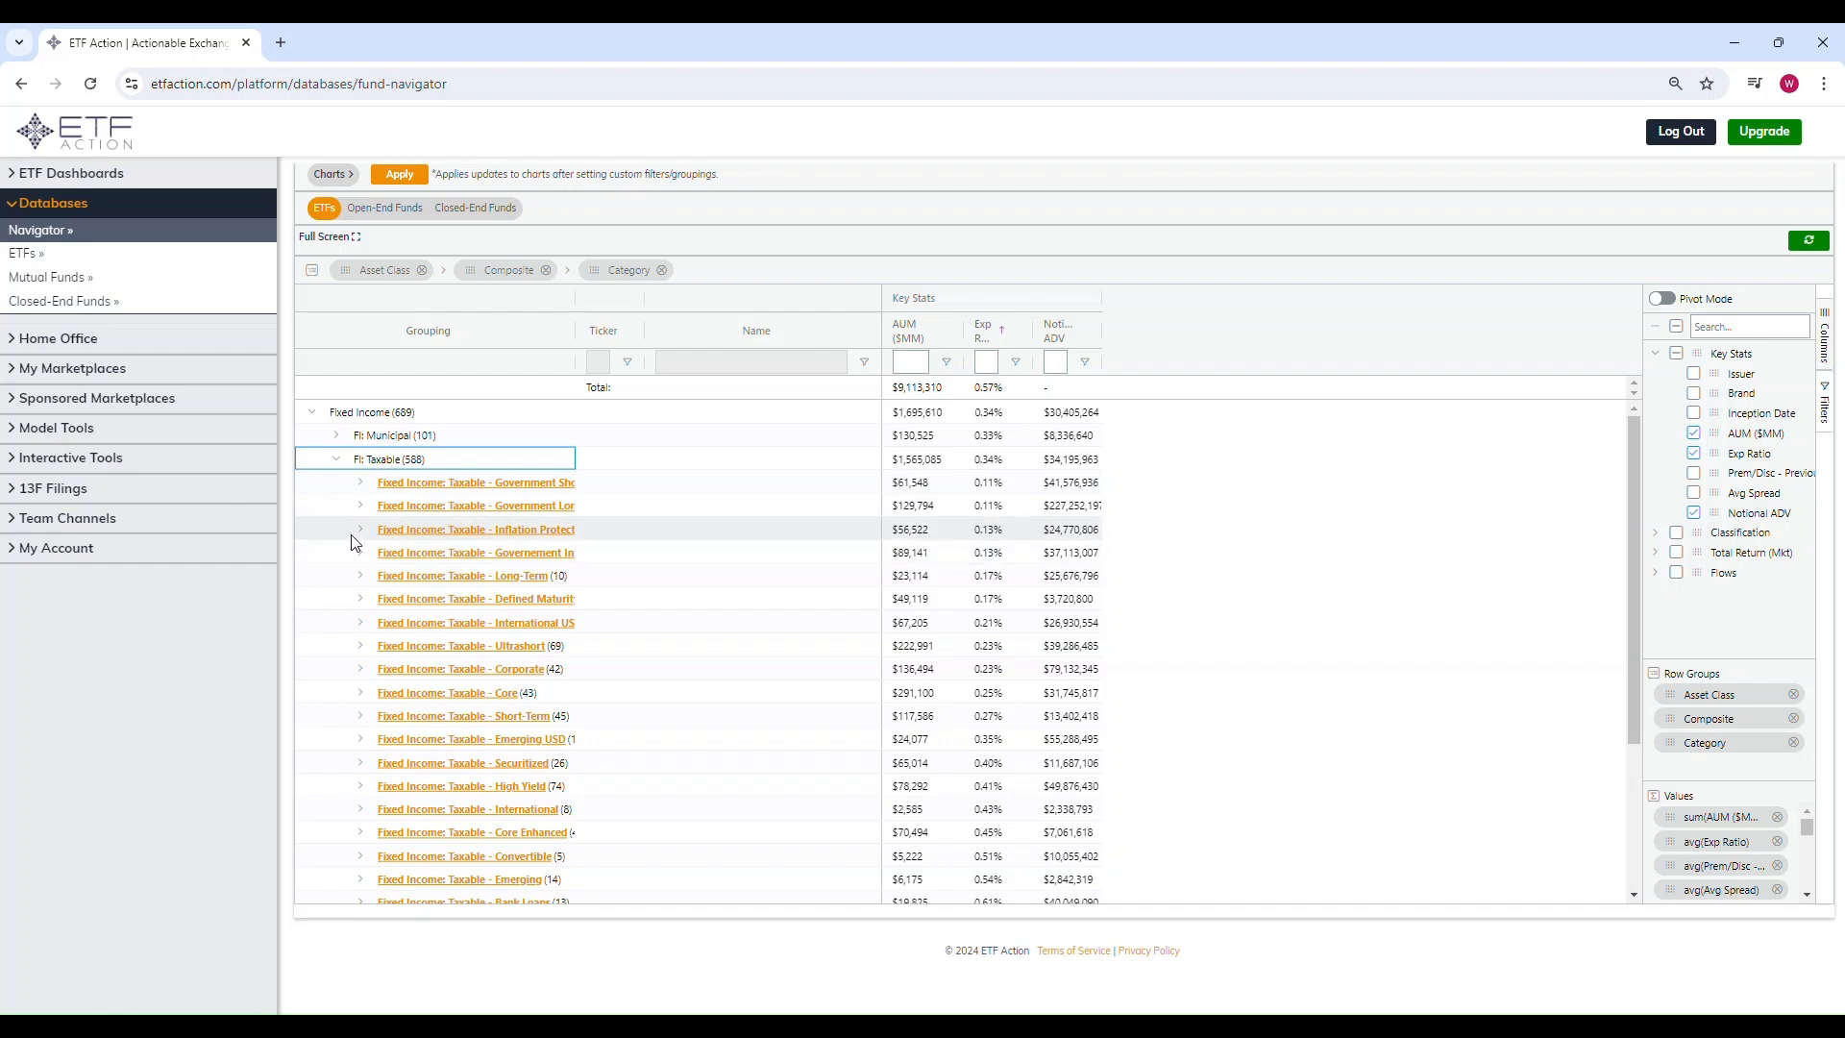
{"action": "left_click", "coordinate": [360, 529]}
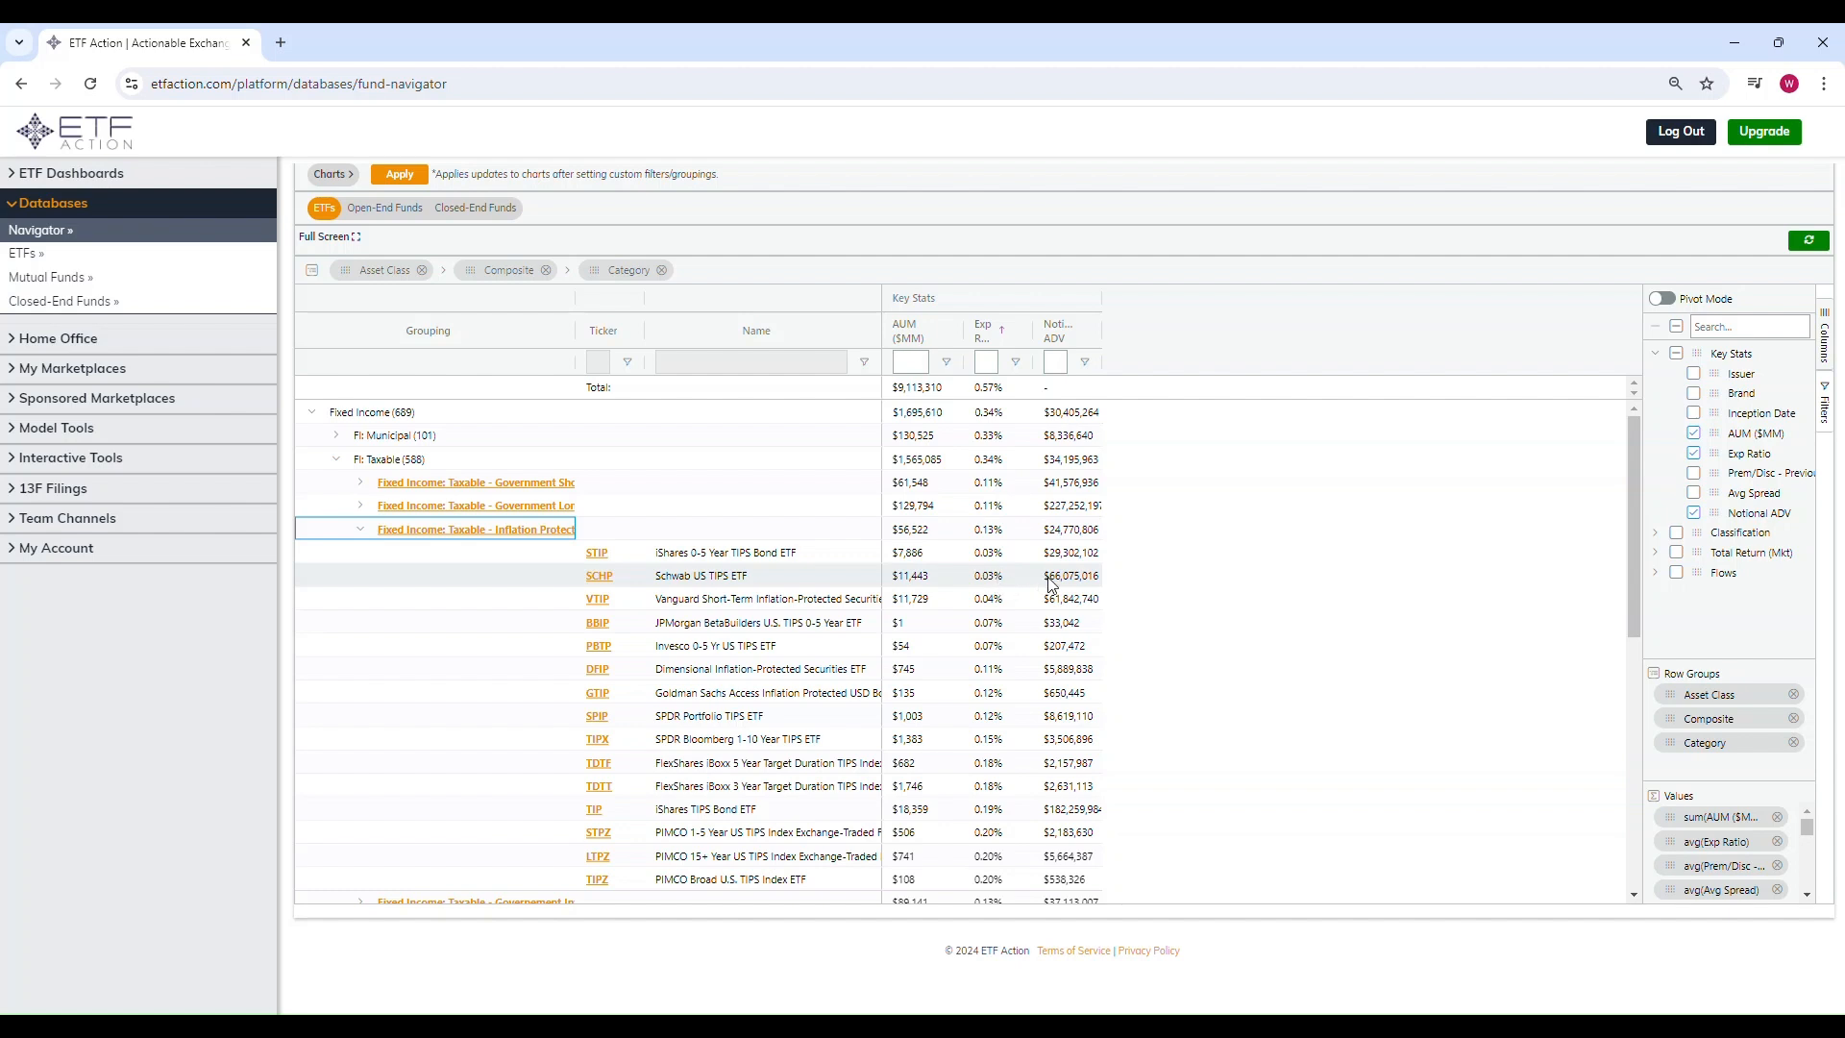
{"action": "left_click", "coordinate": [361, 531]}
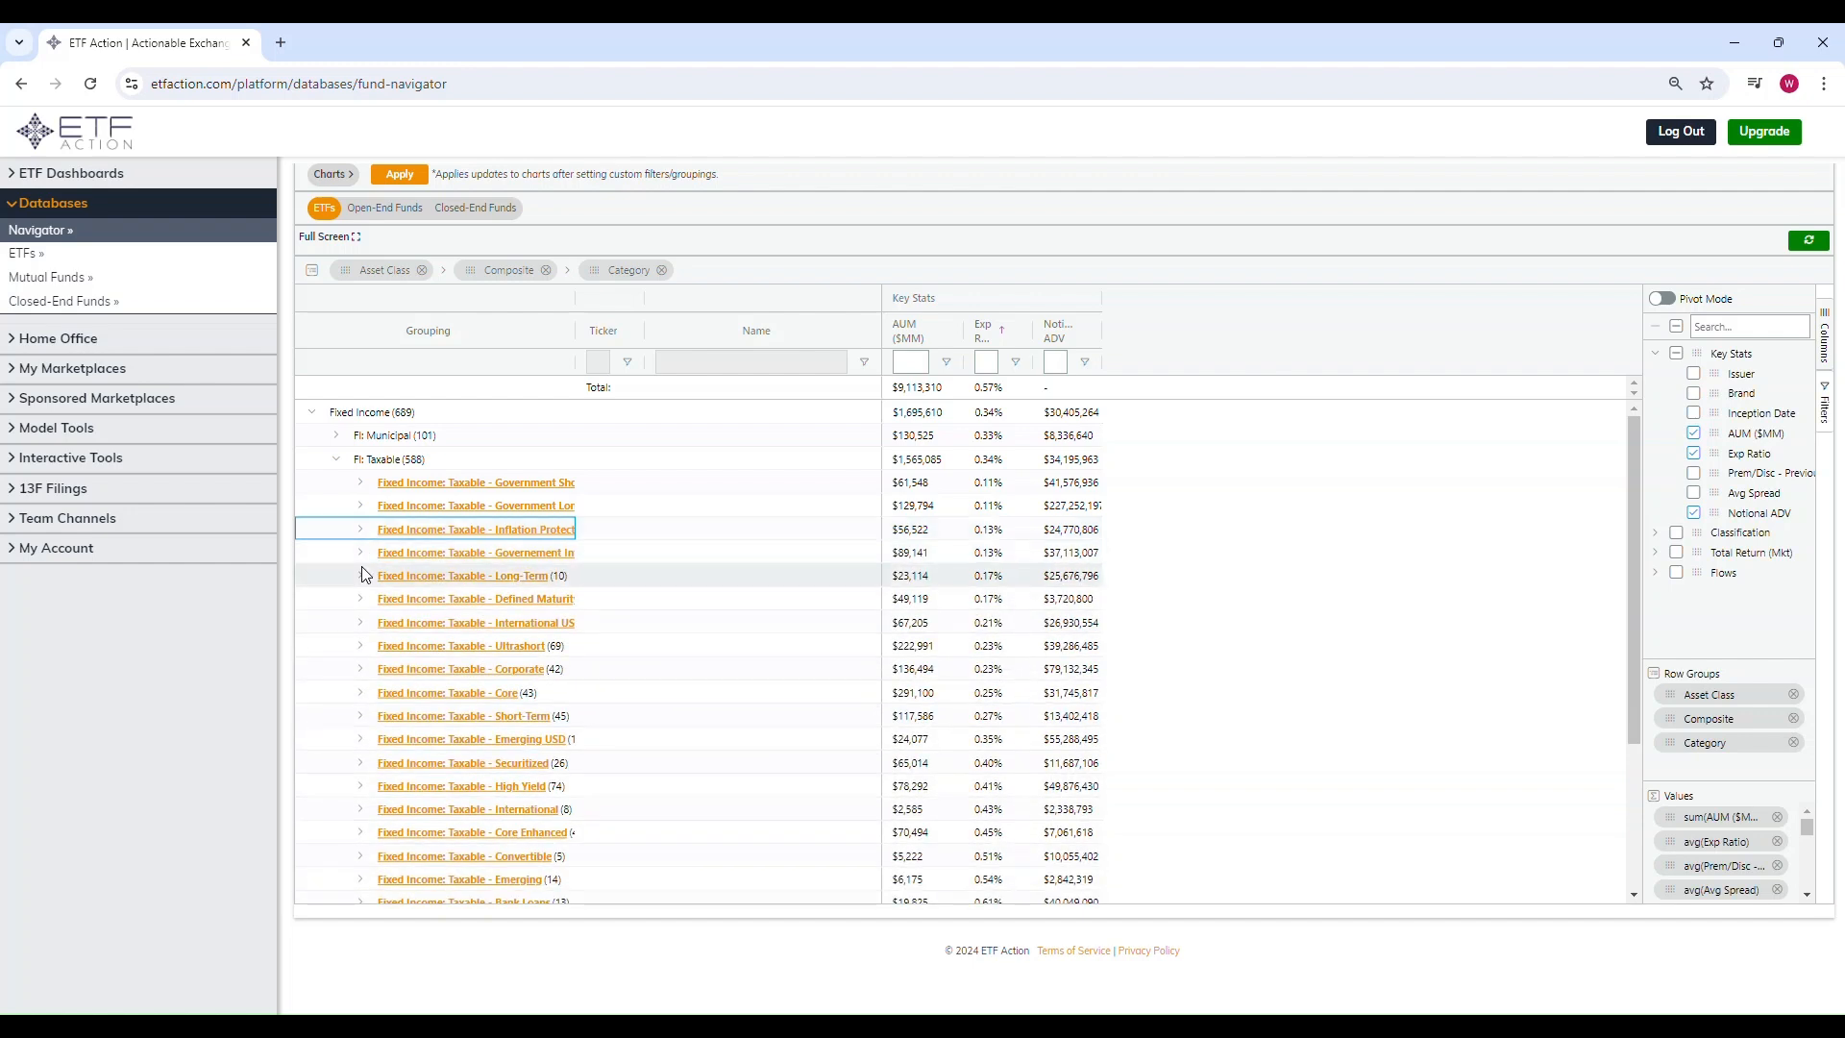
{"action": "scroll", "coordinate": [374, 670], "scroll_direction": "down", "scroll_amount": 1}
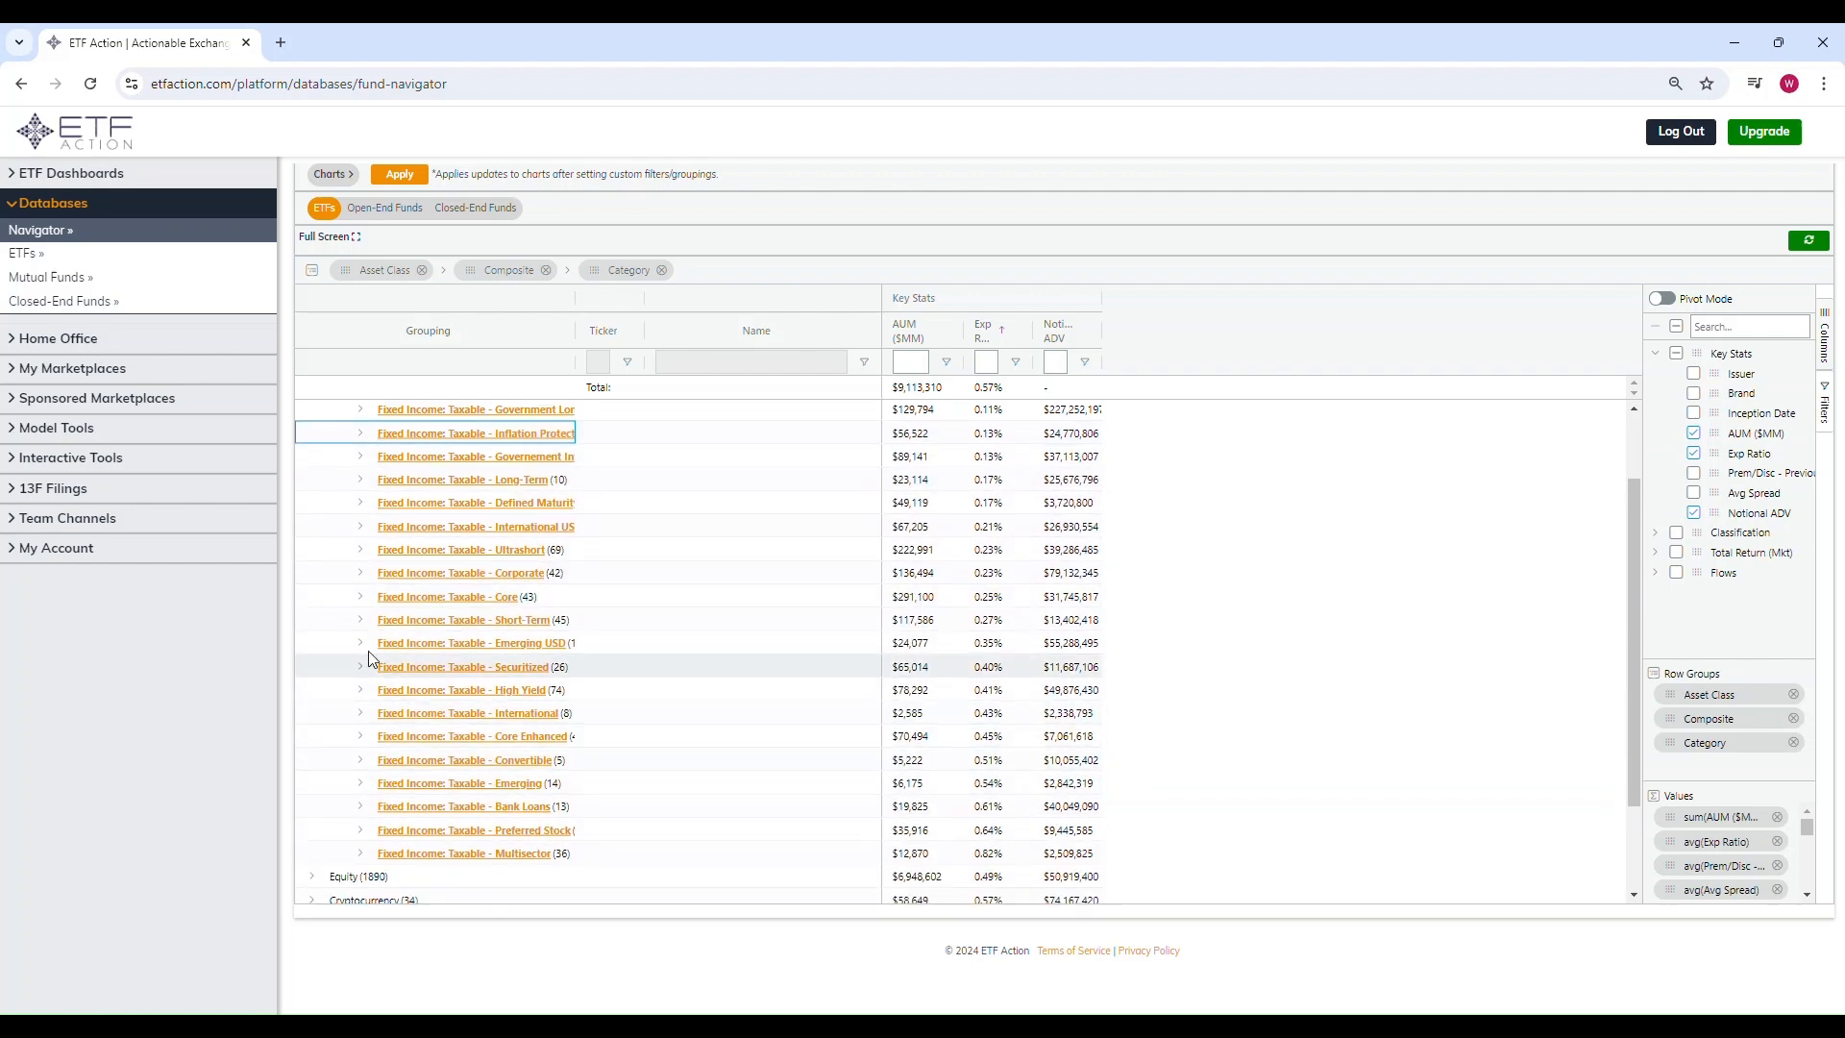
Step: Examine the Fixed Income: Taxable - Core ETFs, then collapse the Fixed Income group
{"action": "left_click", "coordinate": [361, 597]}
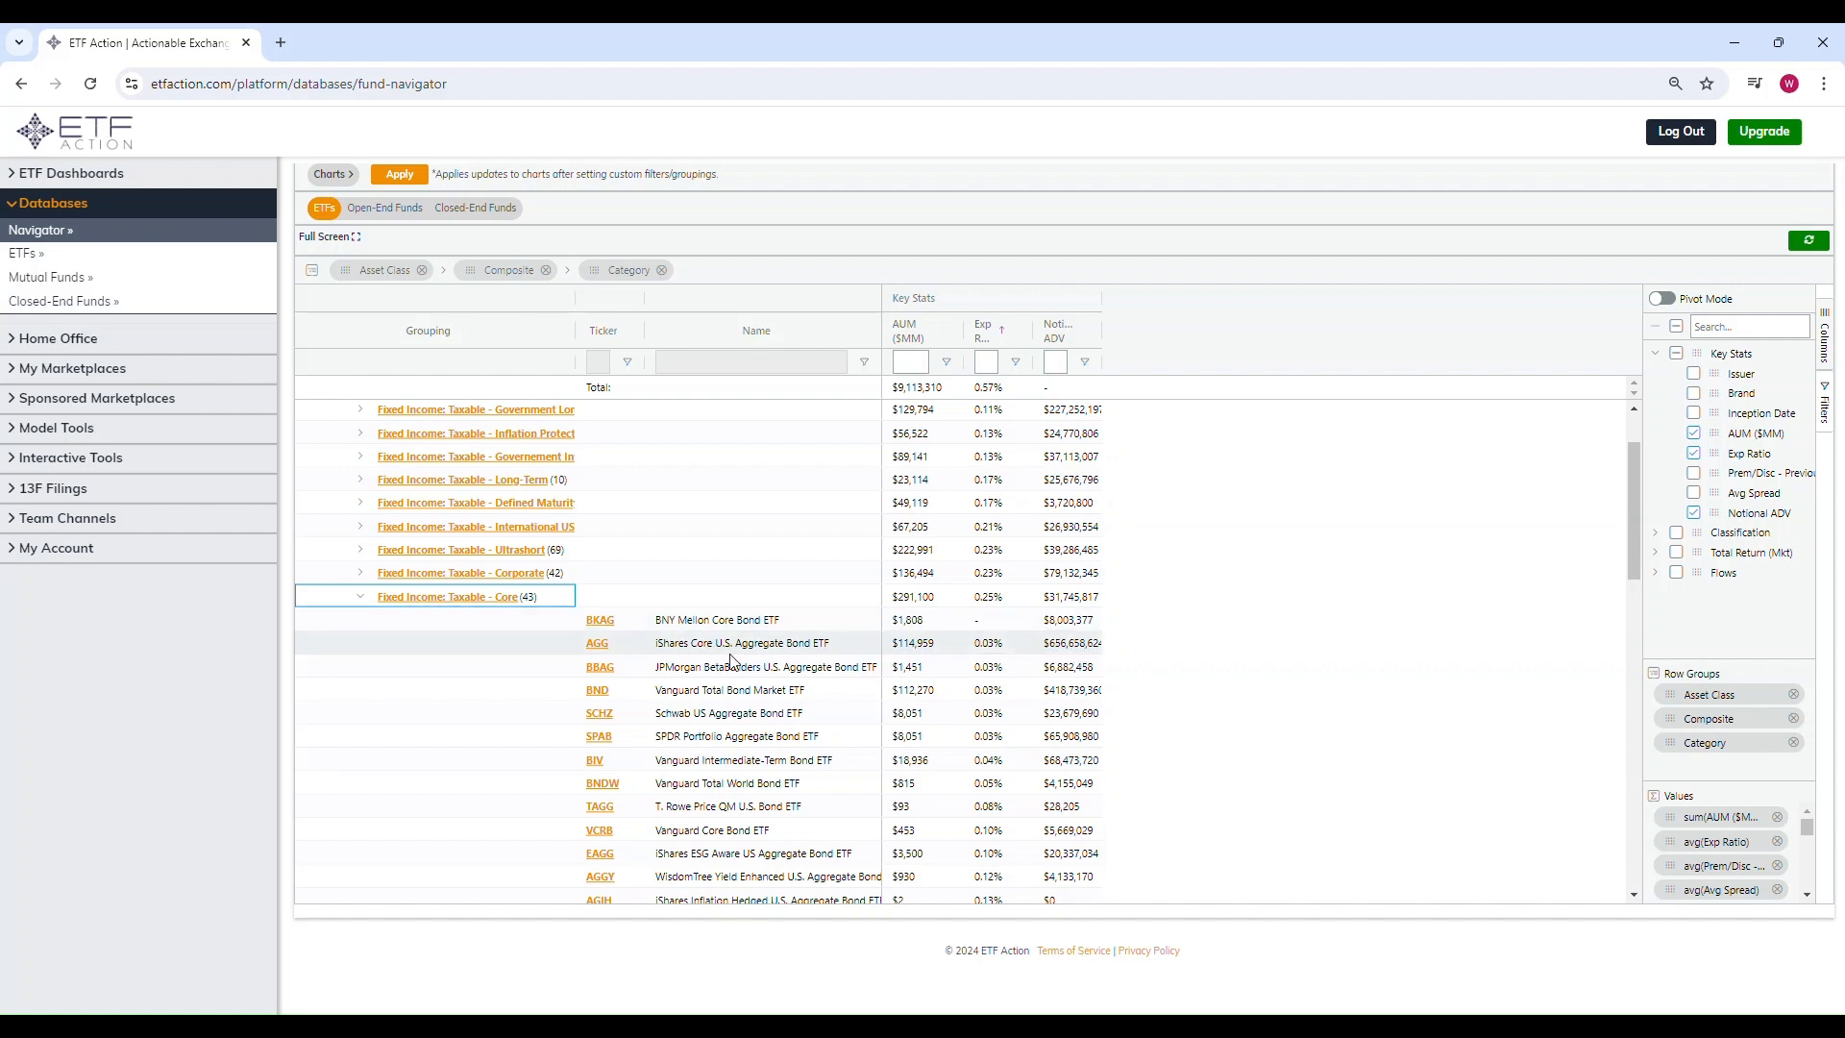
{"action": "left_click", "coordinate": [359, 597]}
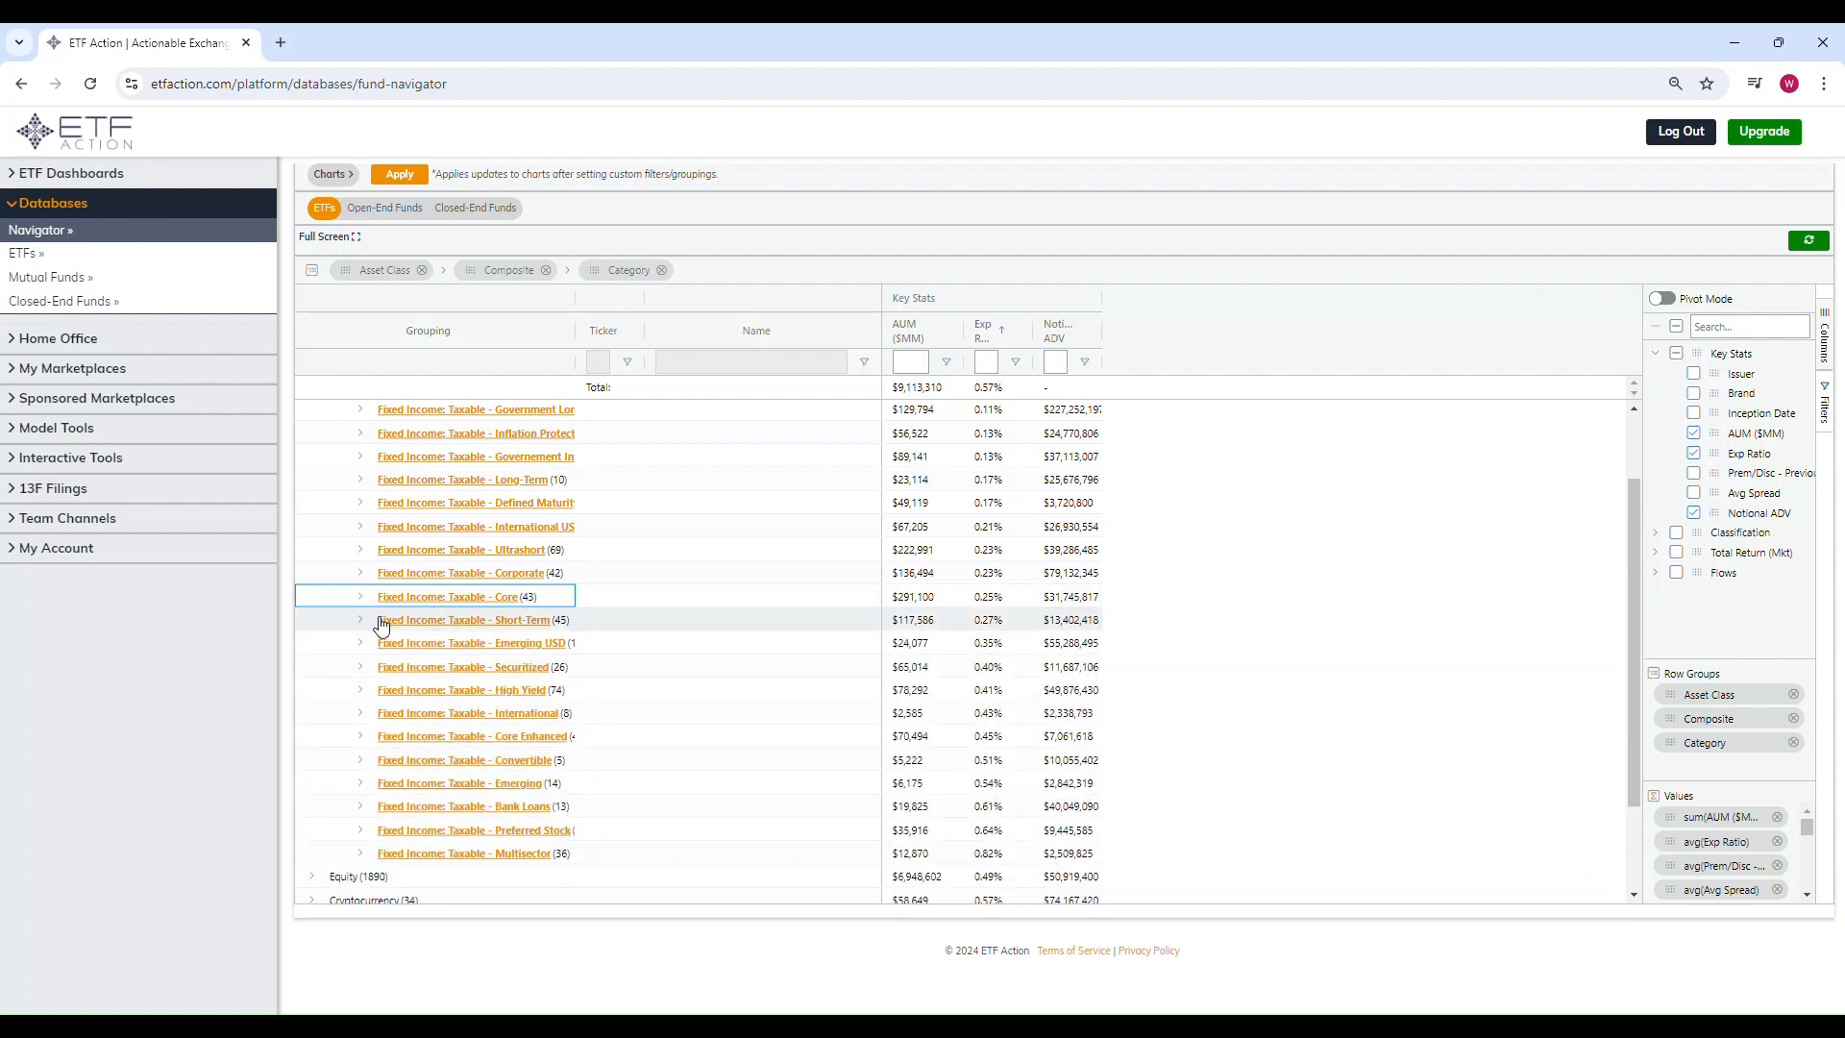
{"action": "scroll", "coordinate": [379, 523], "scroll_direction": "up", "scroll_amount": 2}
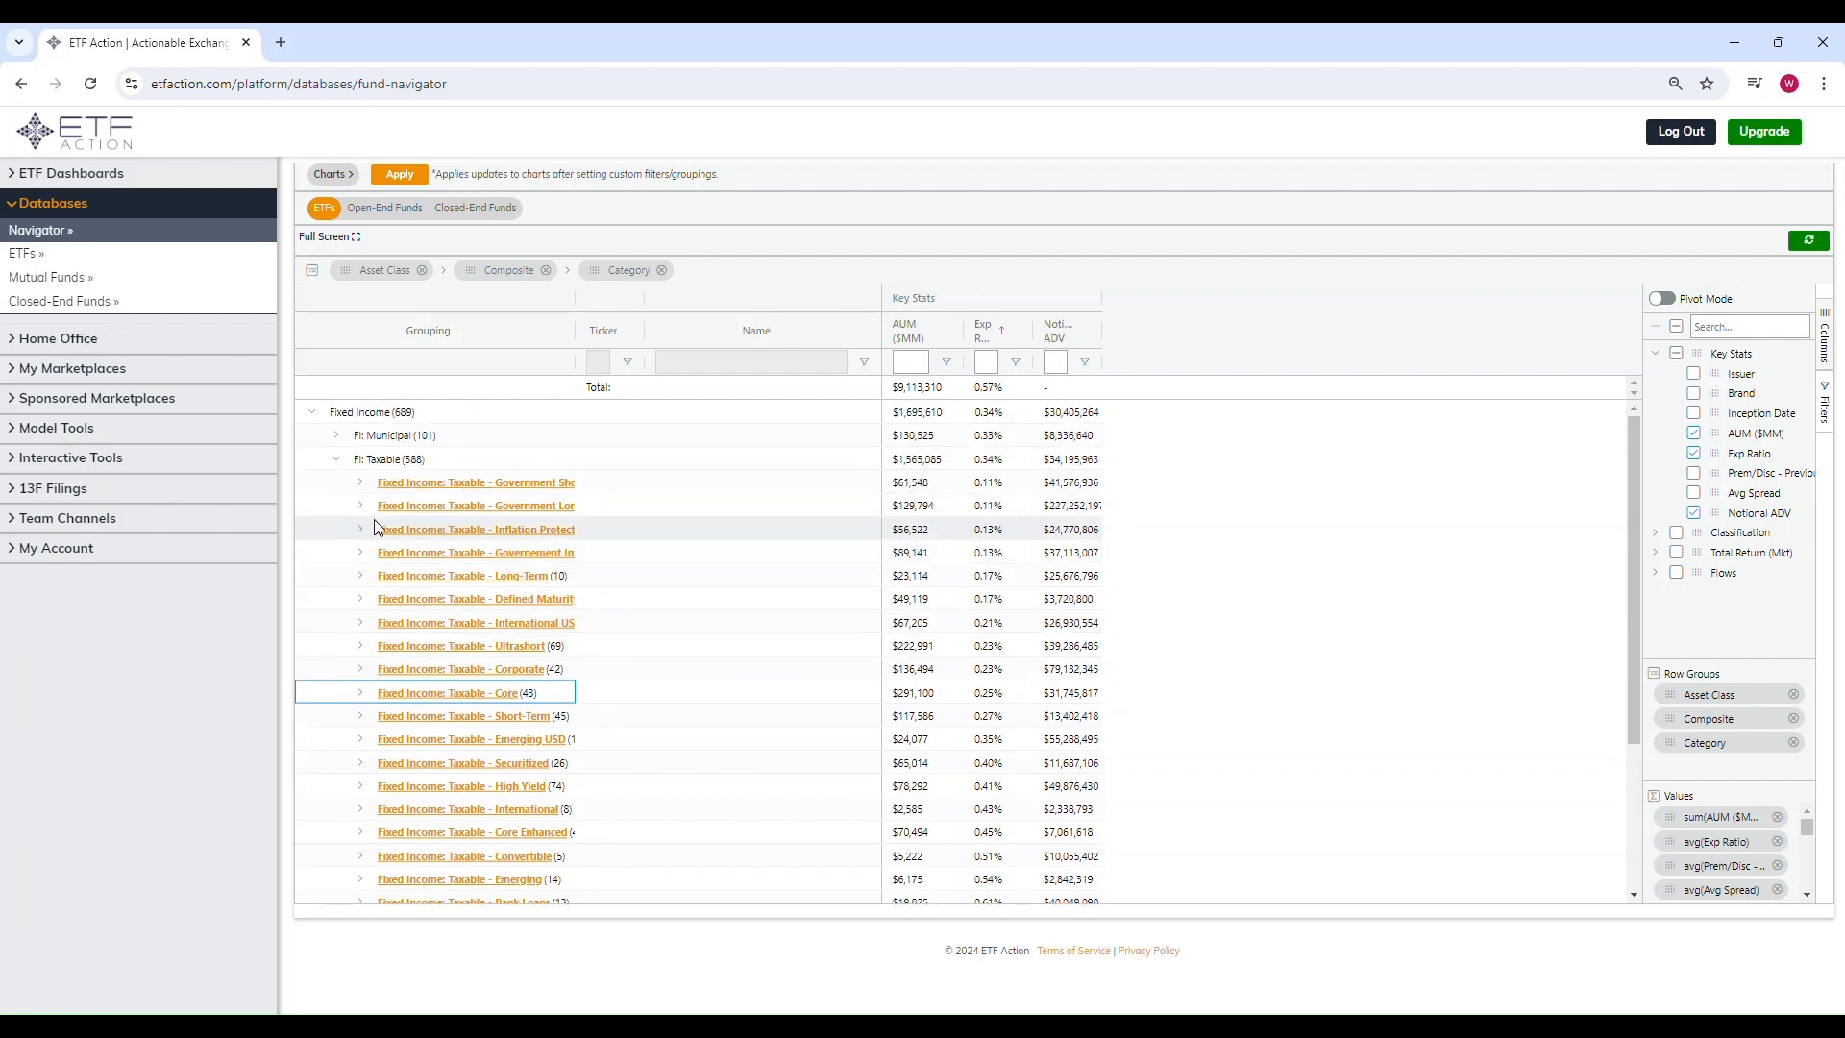
{"action": "left_click", "coordinate": [316, 414]}
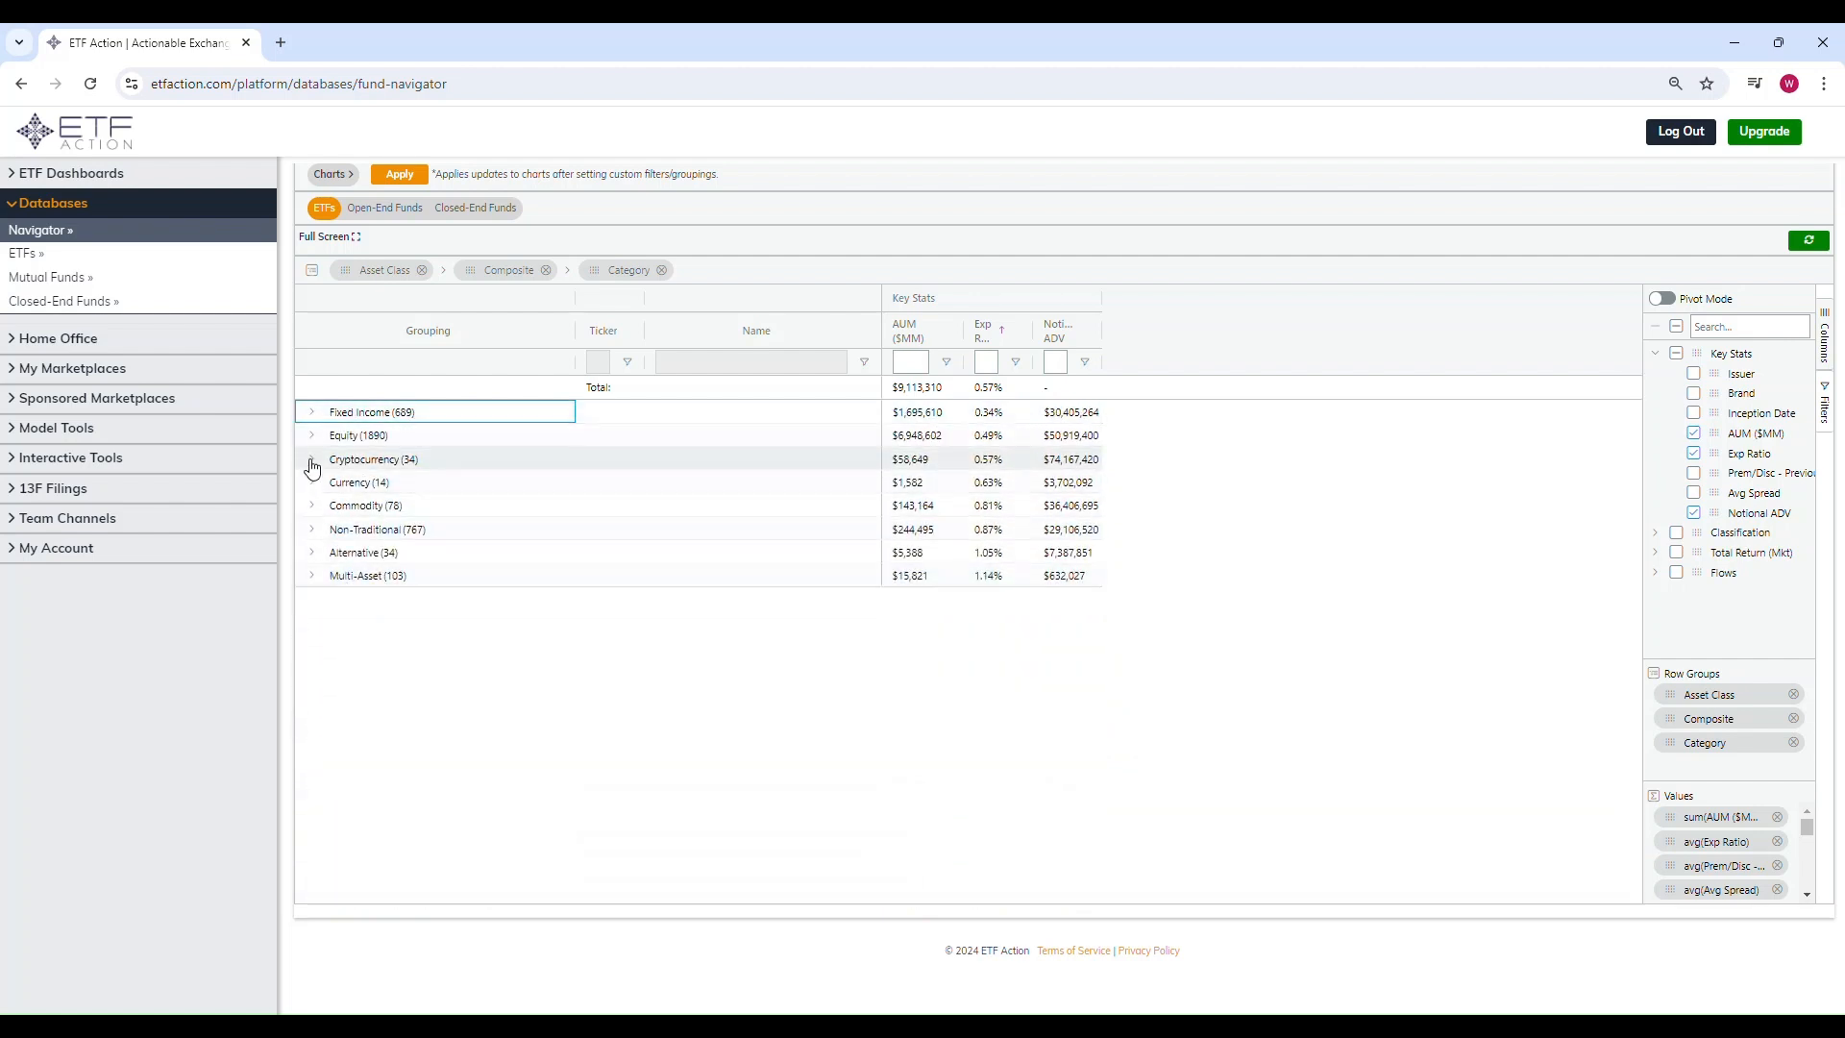
Step: Examine the Commodity: Multi-Sector - Broad Market ETFs under Commodity, then collapse the Commodity group
{"action": "left_click", "coordinate": [314, 507]}
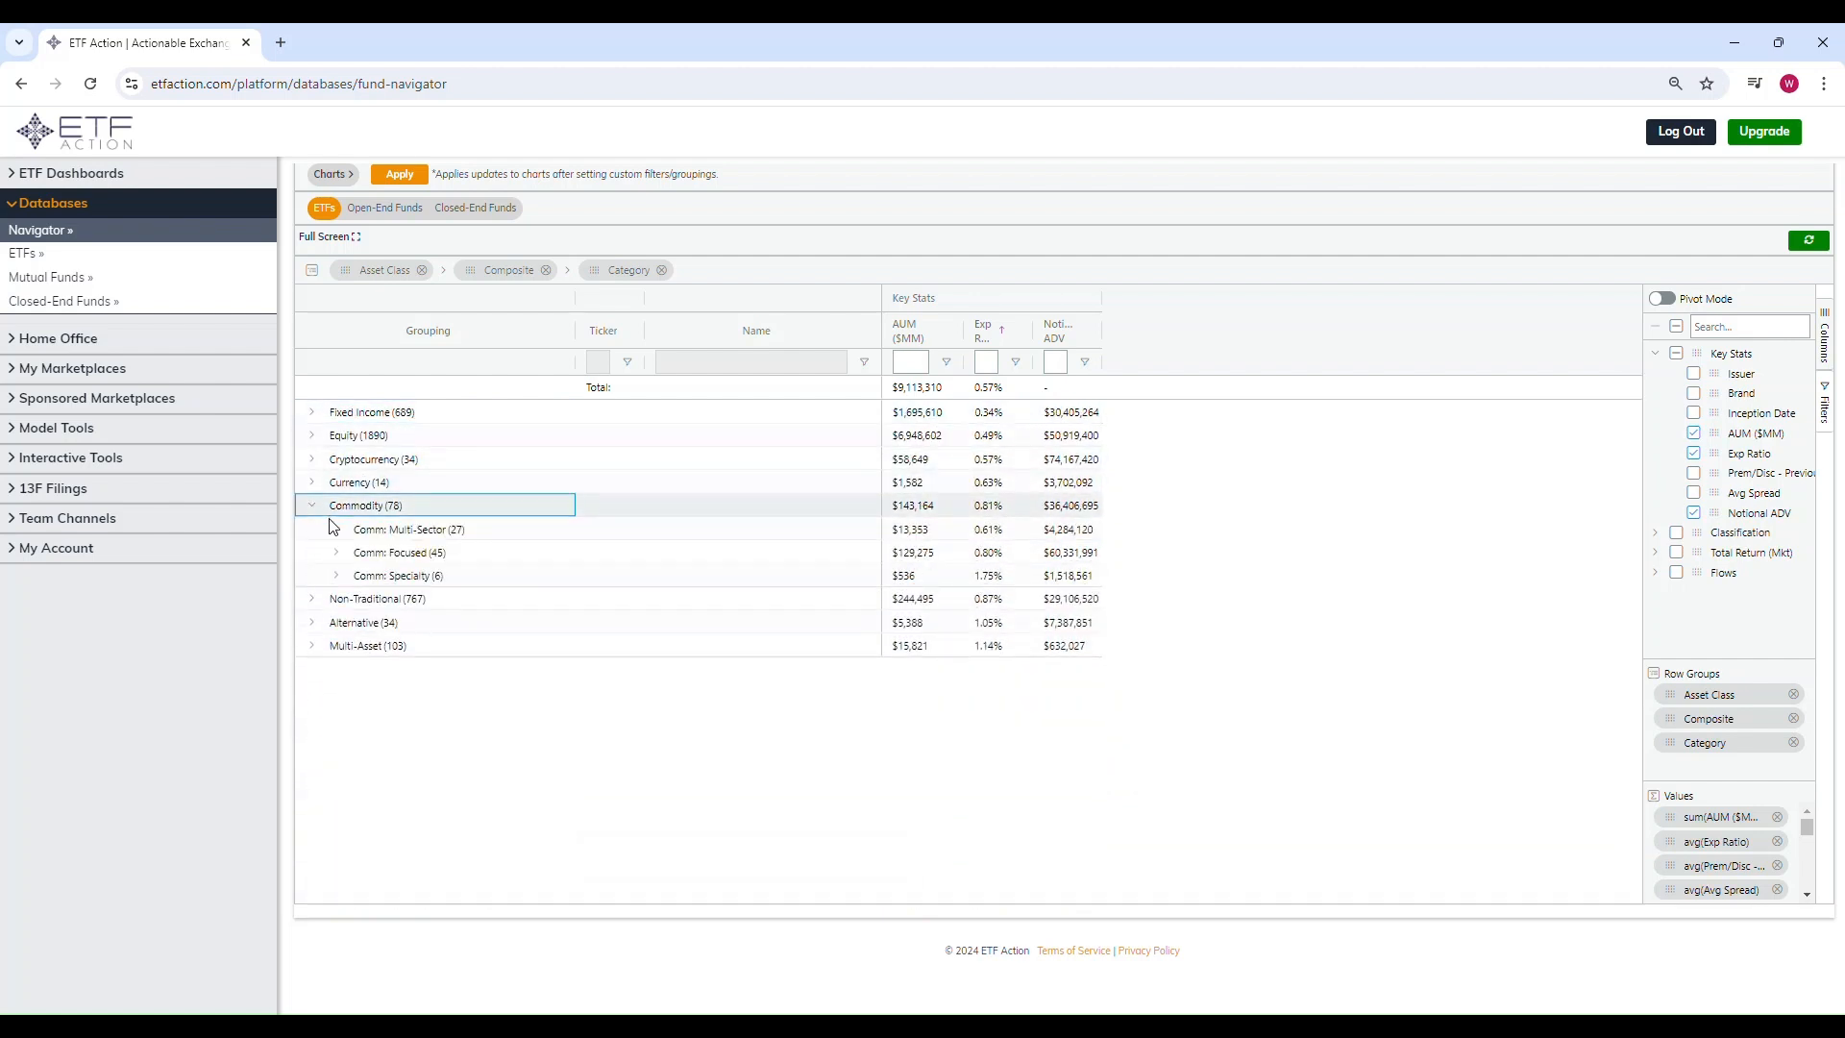
{"action": "left_click", "coordinate": [337, 532]}
{"action": "left_click", "coordinate": [361, 552]}
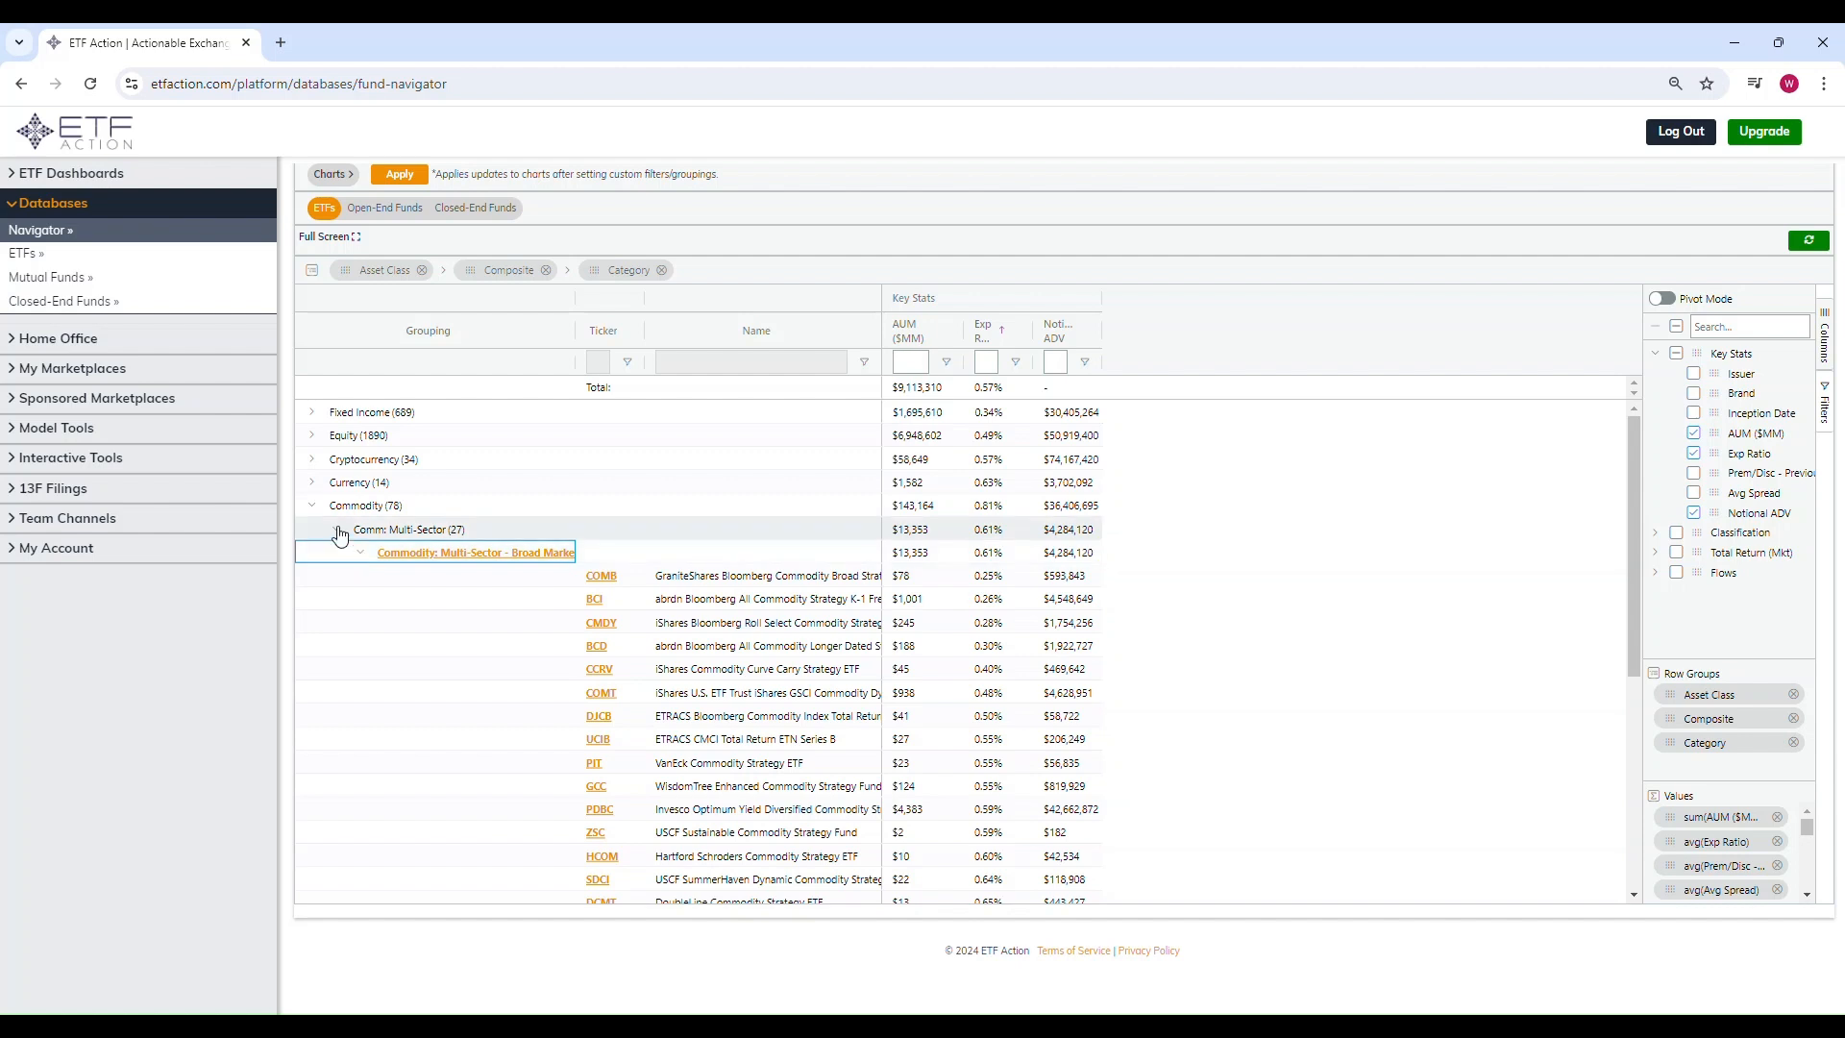
{"action": "left_click", "coordinate": [314, 507]}
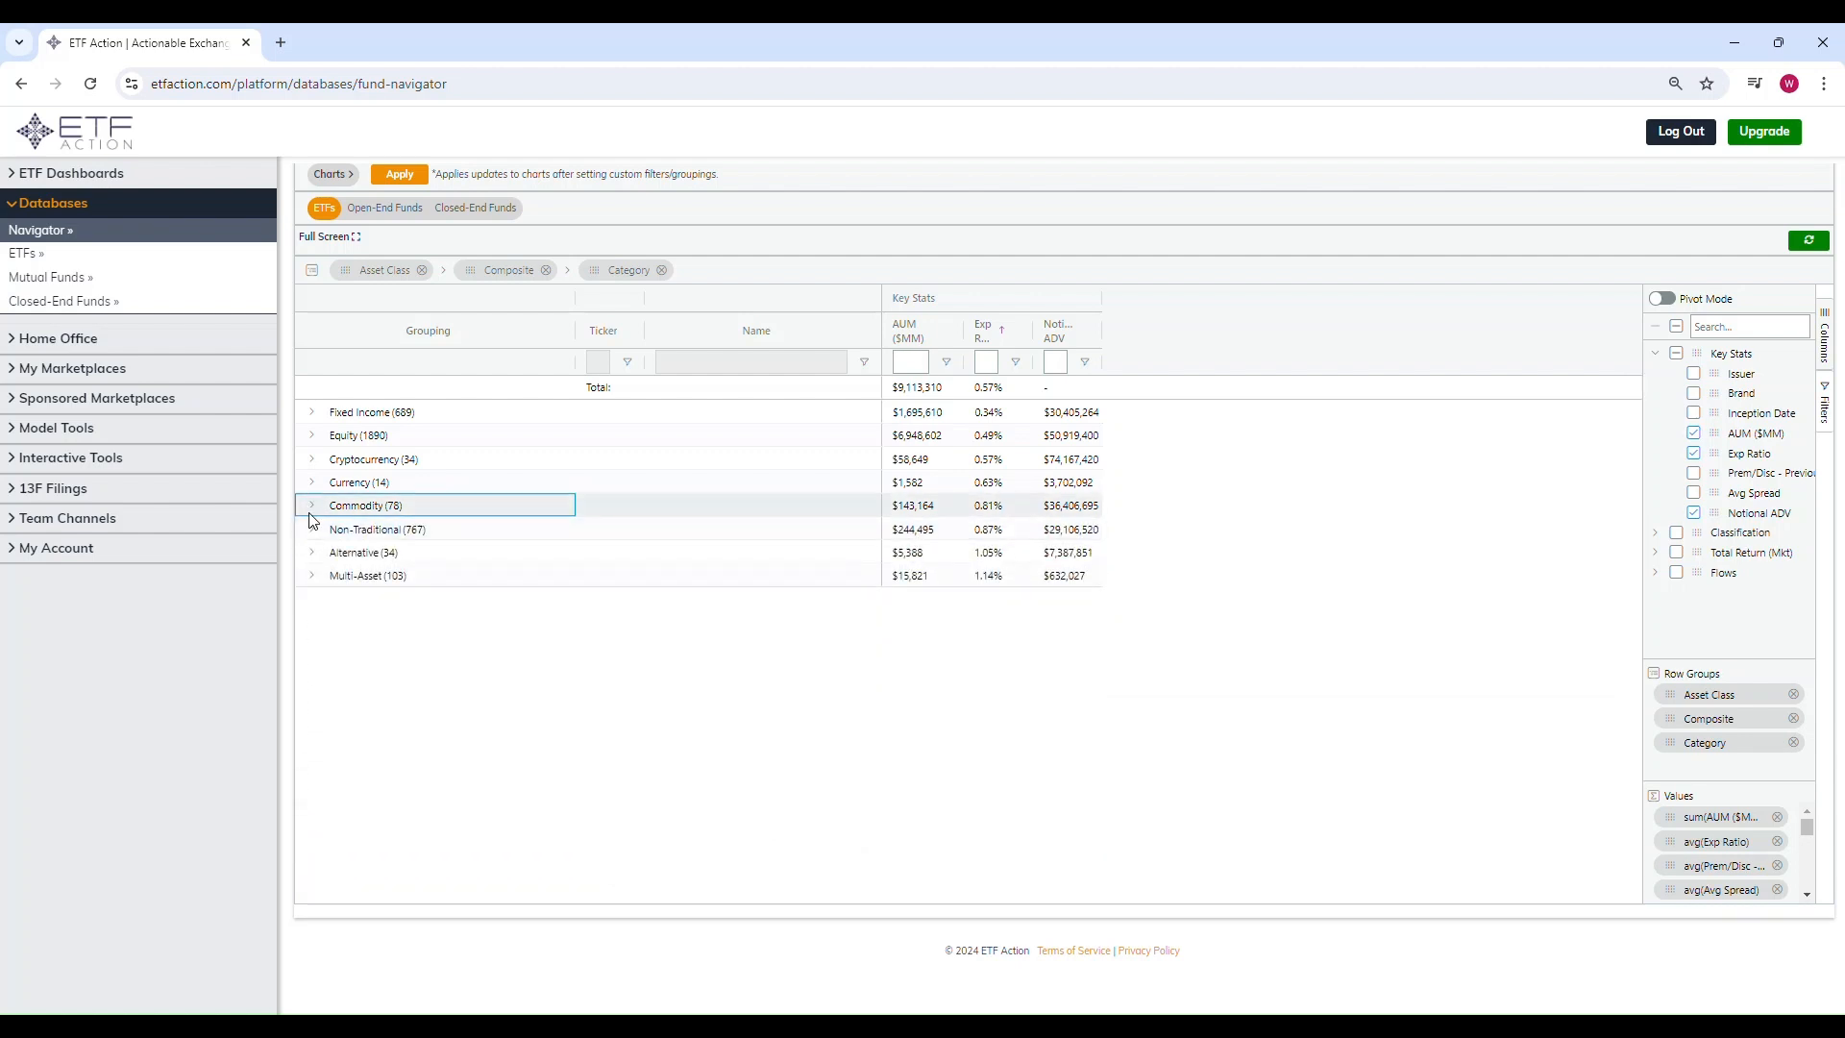
Step: Examine the Bitcoin cryptocurrency ETFs under Cryptocurrency: Crypto: Bitcoin, then collapse that subgroup
{"action": "left_click", "coordinate": [312, 461]}
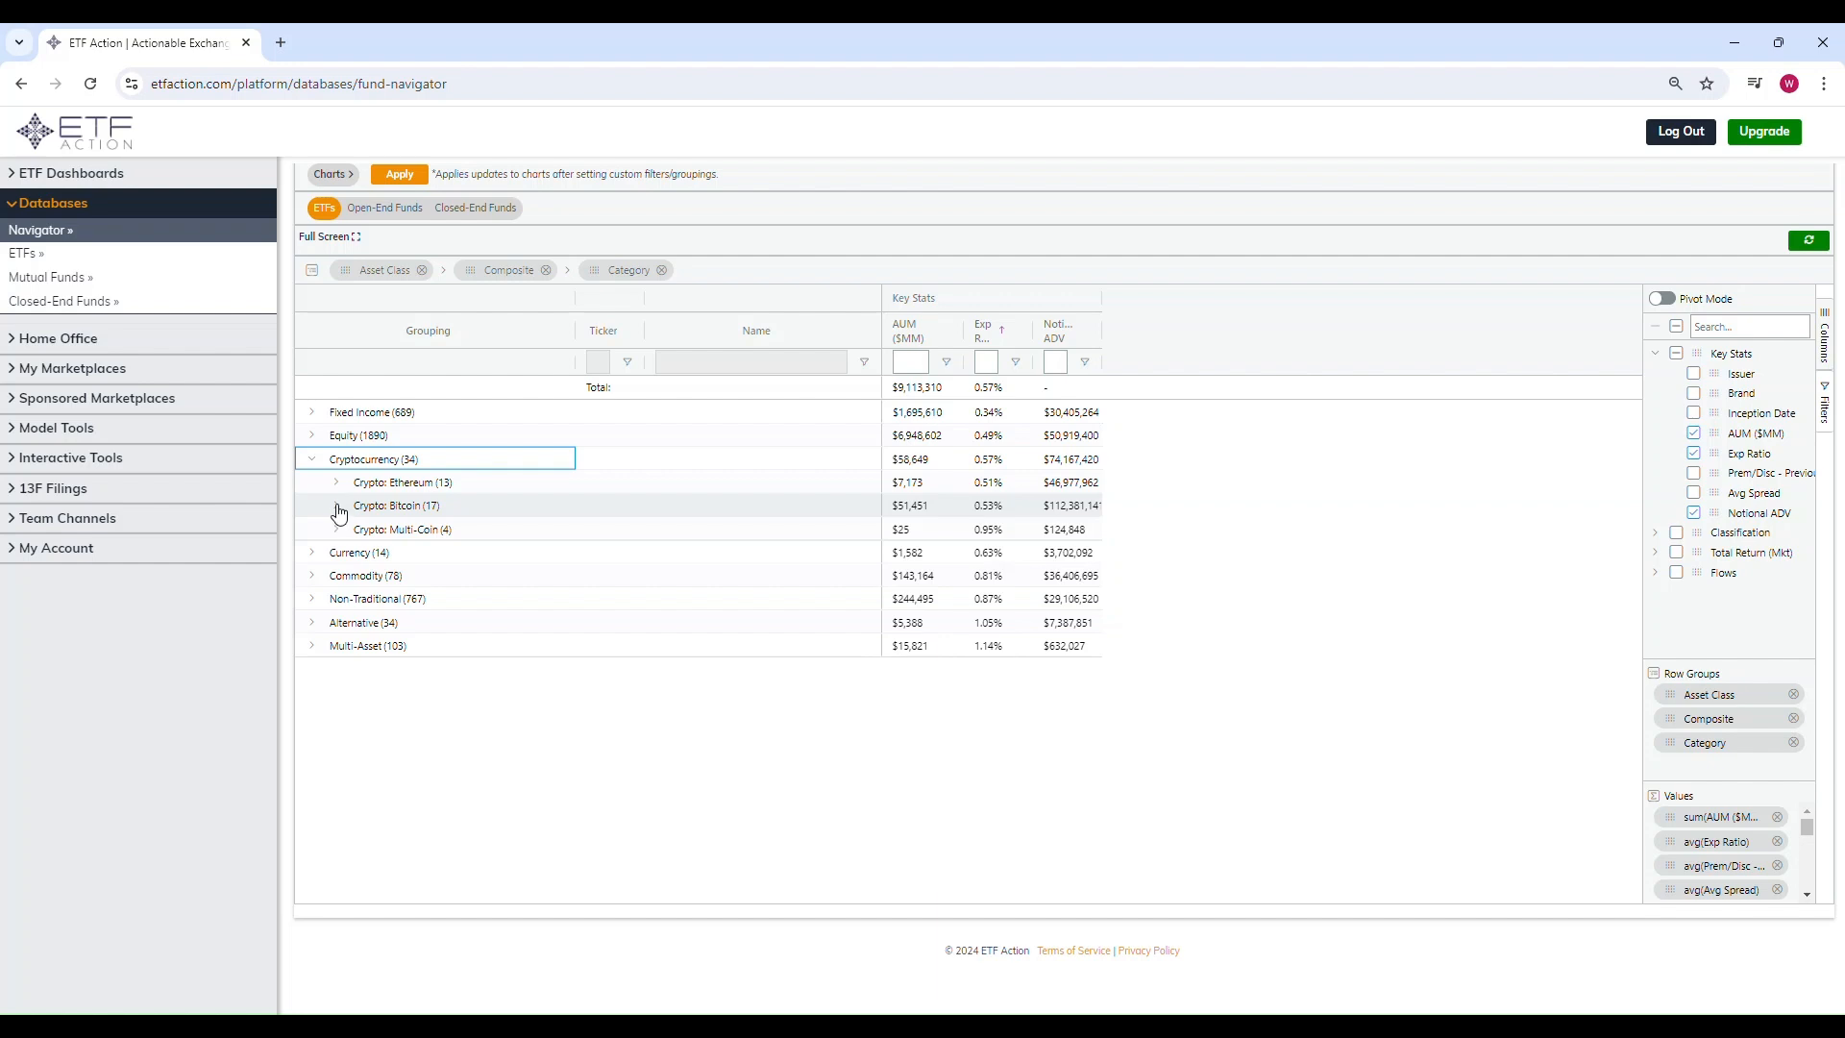
{"action": "left_click", "coordinate": [338, 508]}
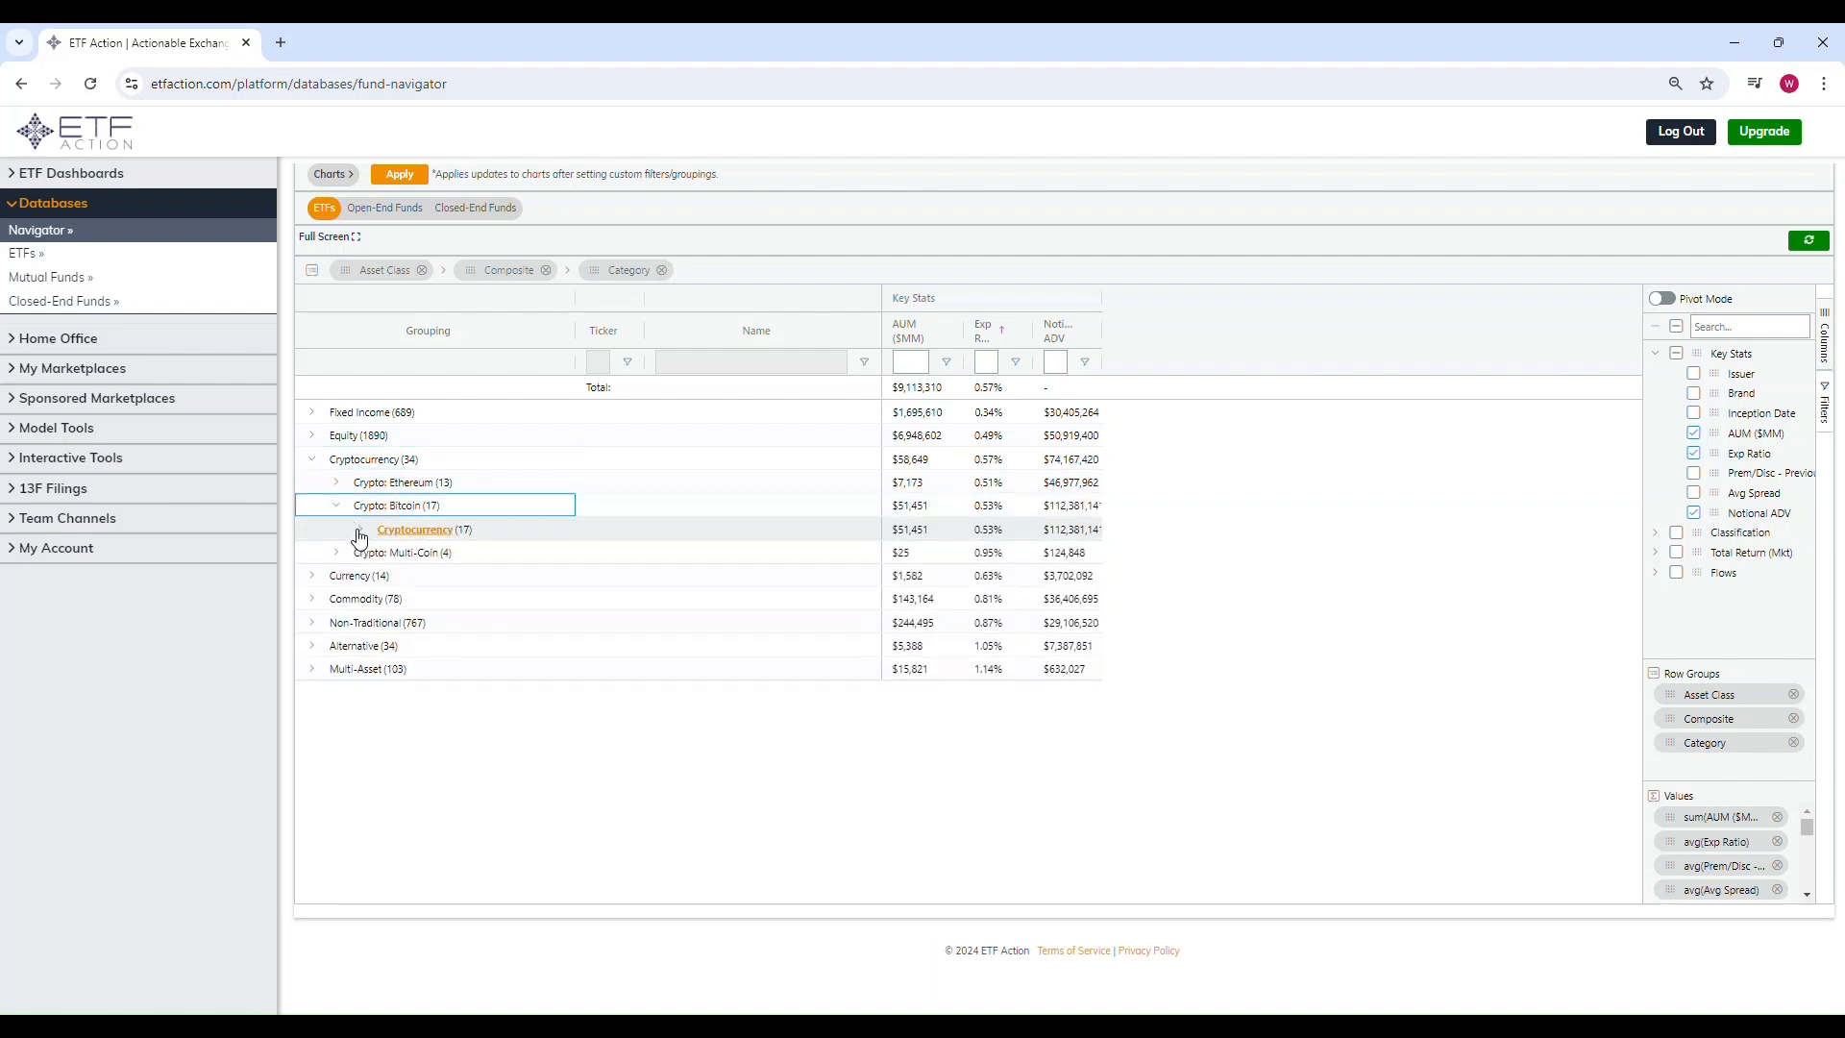
{"action": "left_click", "coordinate": [358, 531]}
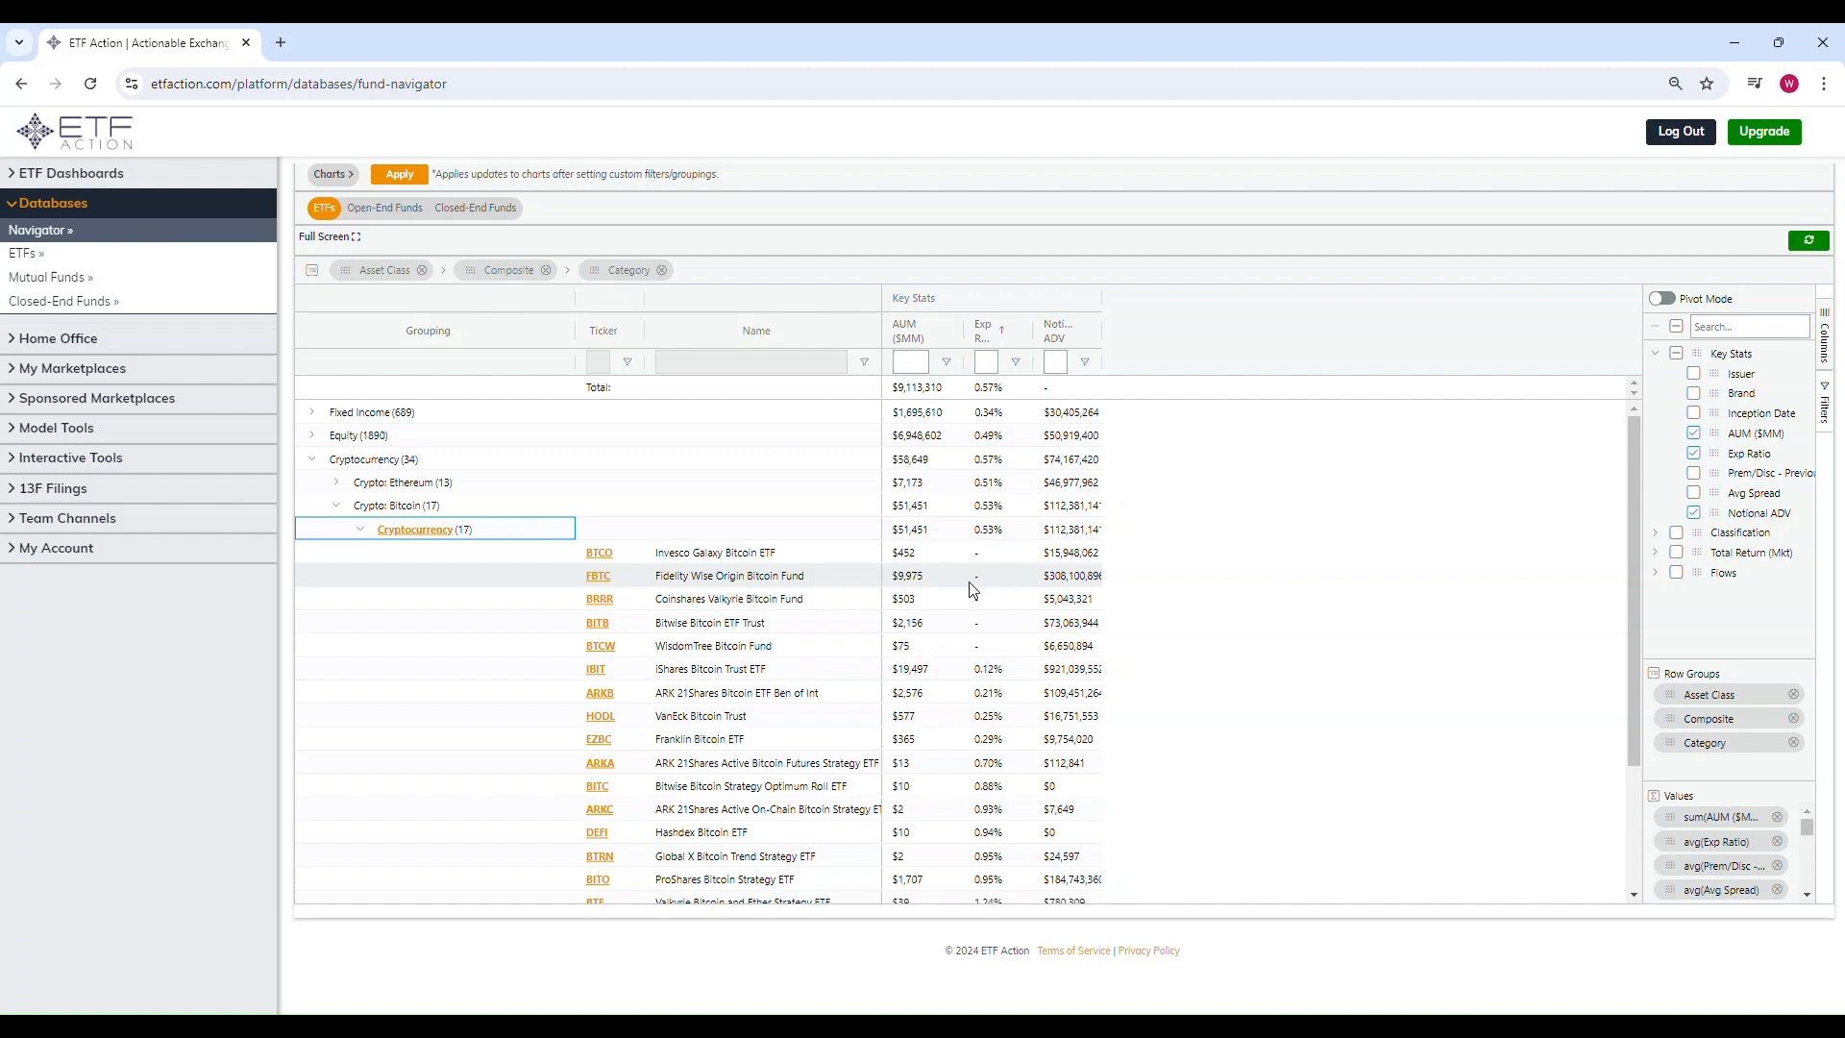
{"action": "left_click", "coordinate": [336, 507]}
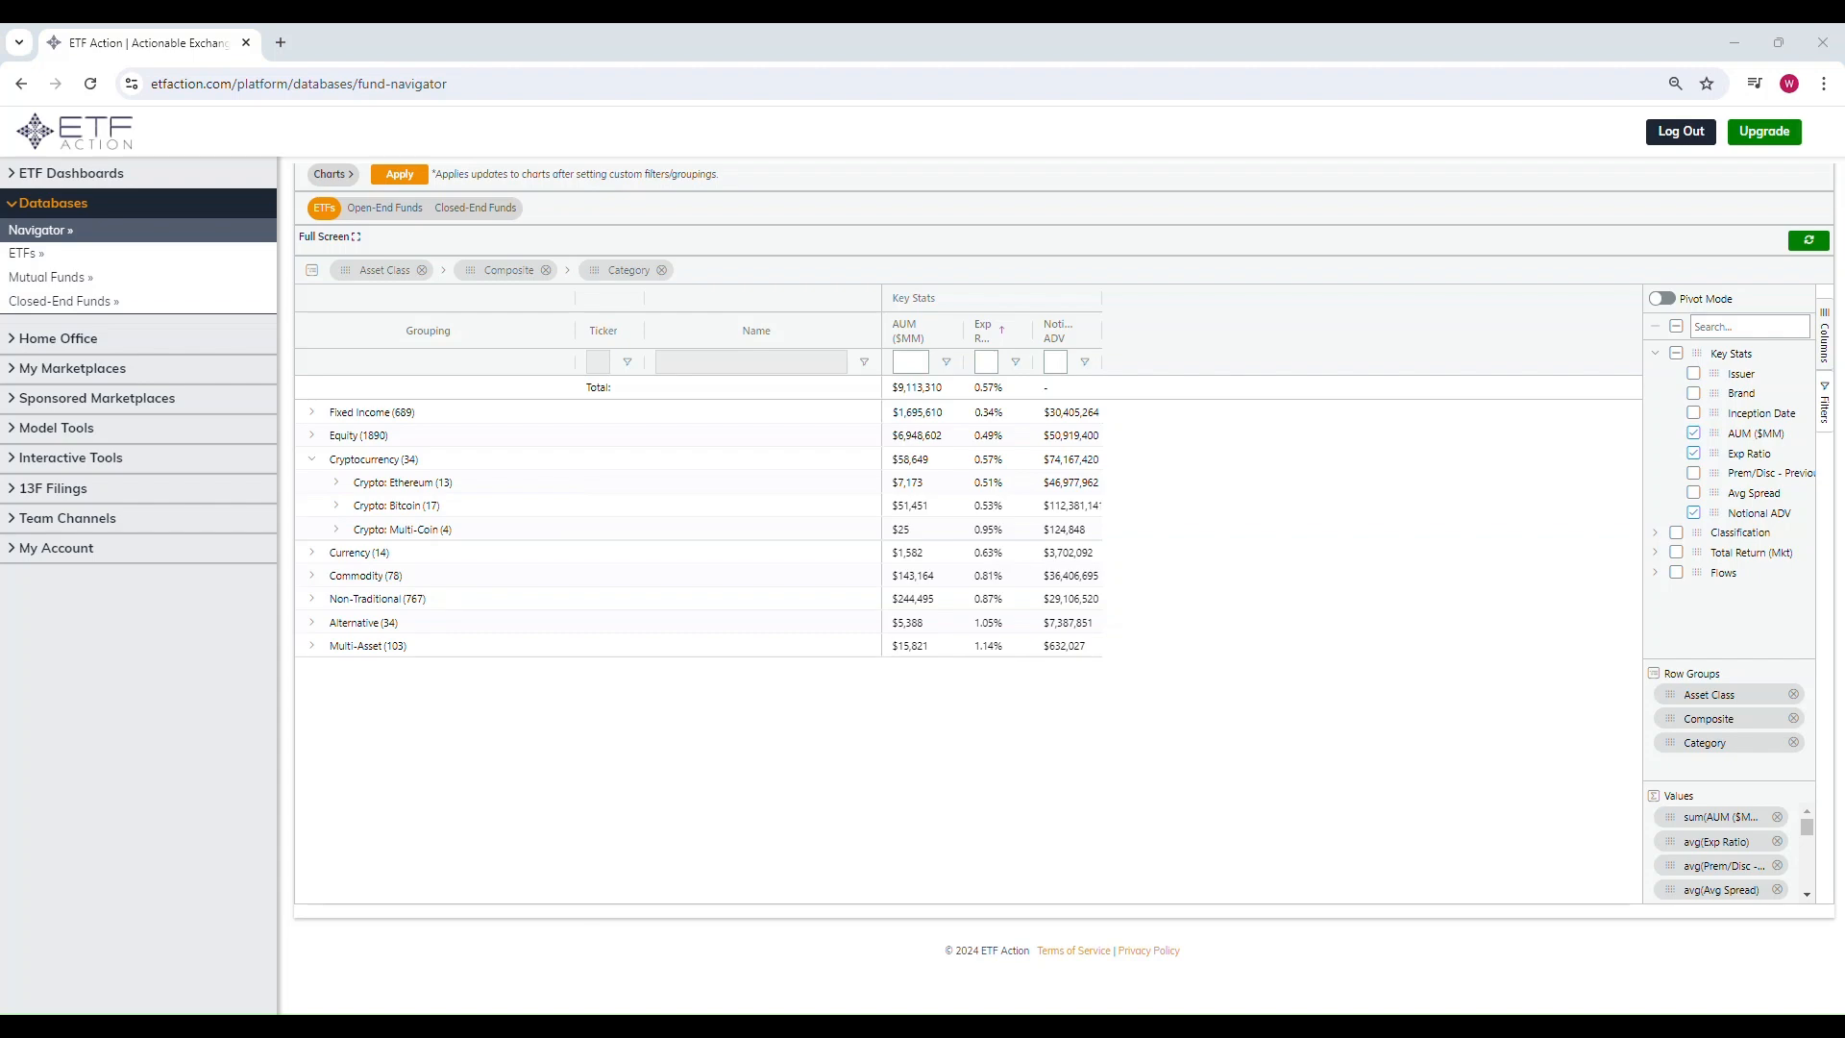
Step: Switch to the Book10 spreadsheet and review the allocation's categories, tickers, weights and expense ratios
{"action": "left_click_drag", "start_coordinate": [0, 206], "coordinate": [690, 133]}
{"action": "left_click", "coordinate": [320, 369]}
{"action": "left_click", "coordinate": [166, 352]}
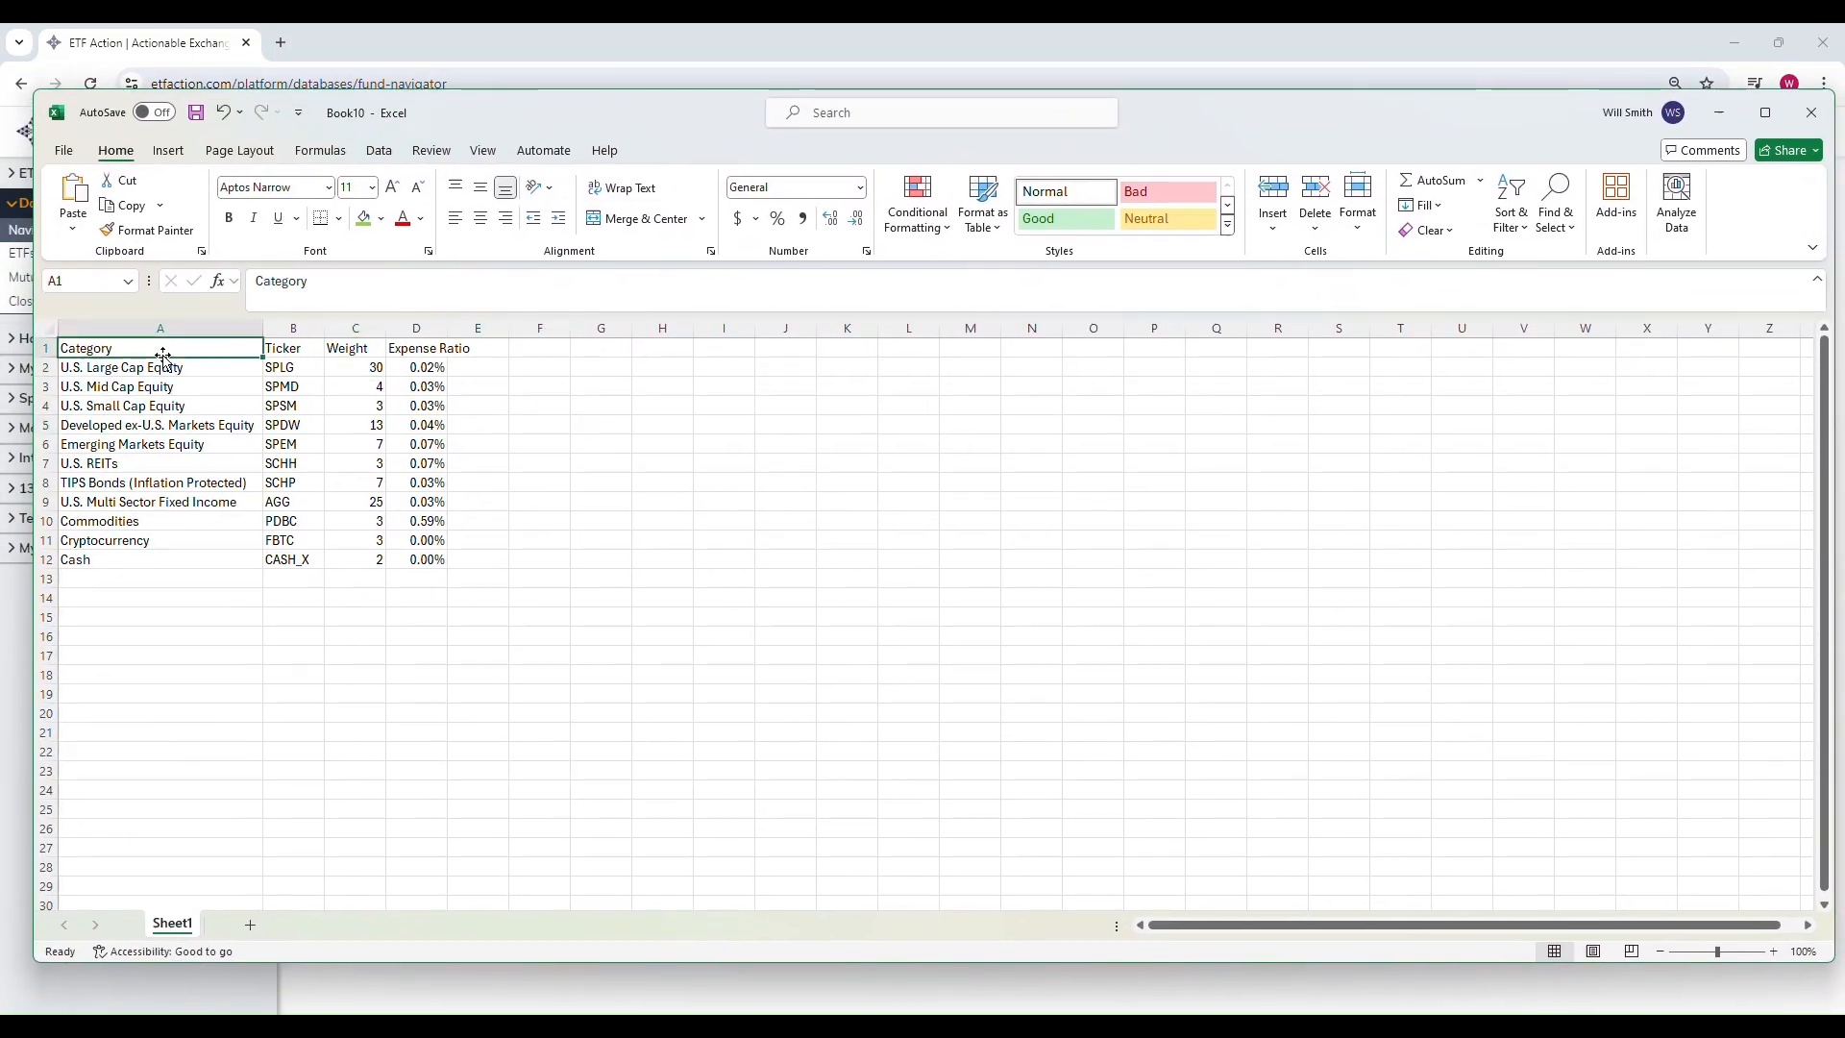
{"action": "left_click", "coordinate": [172, 370]}
{"action": "left_click", "coordinate": [283, 351]}
{"action": "left_click", "coordinate": [292, 369]}
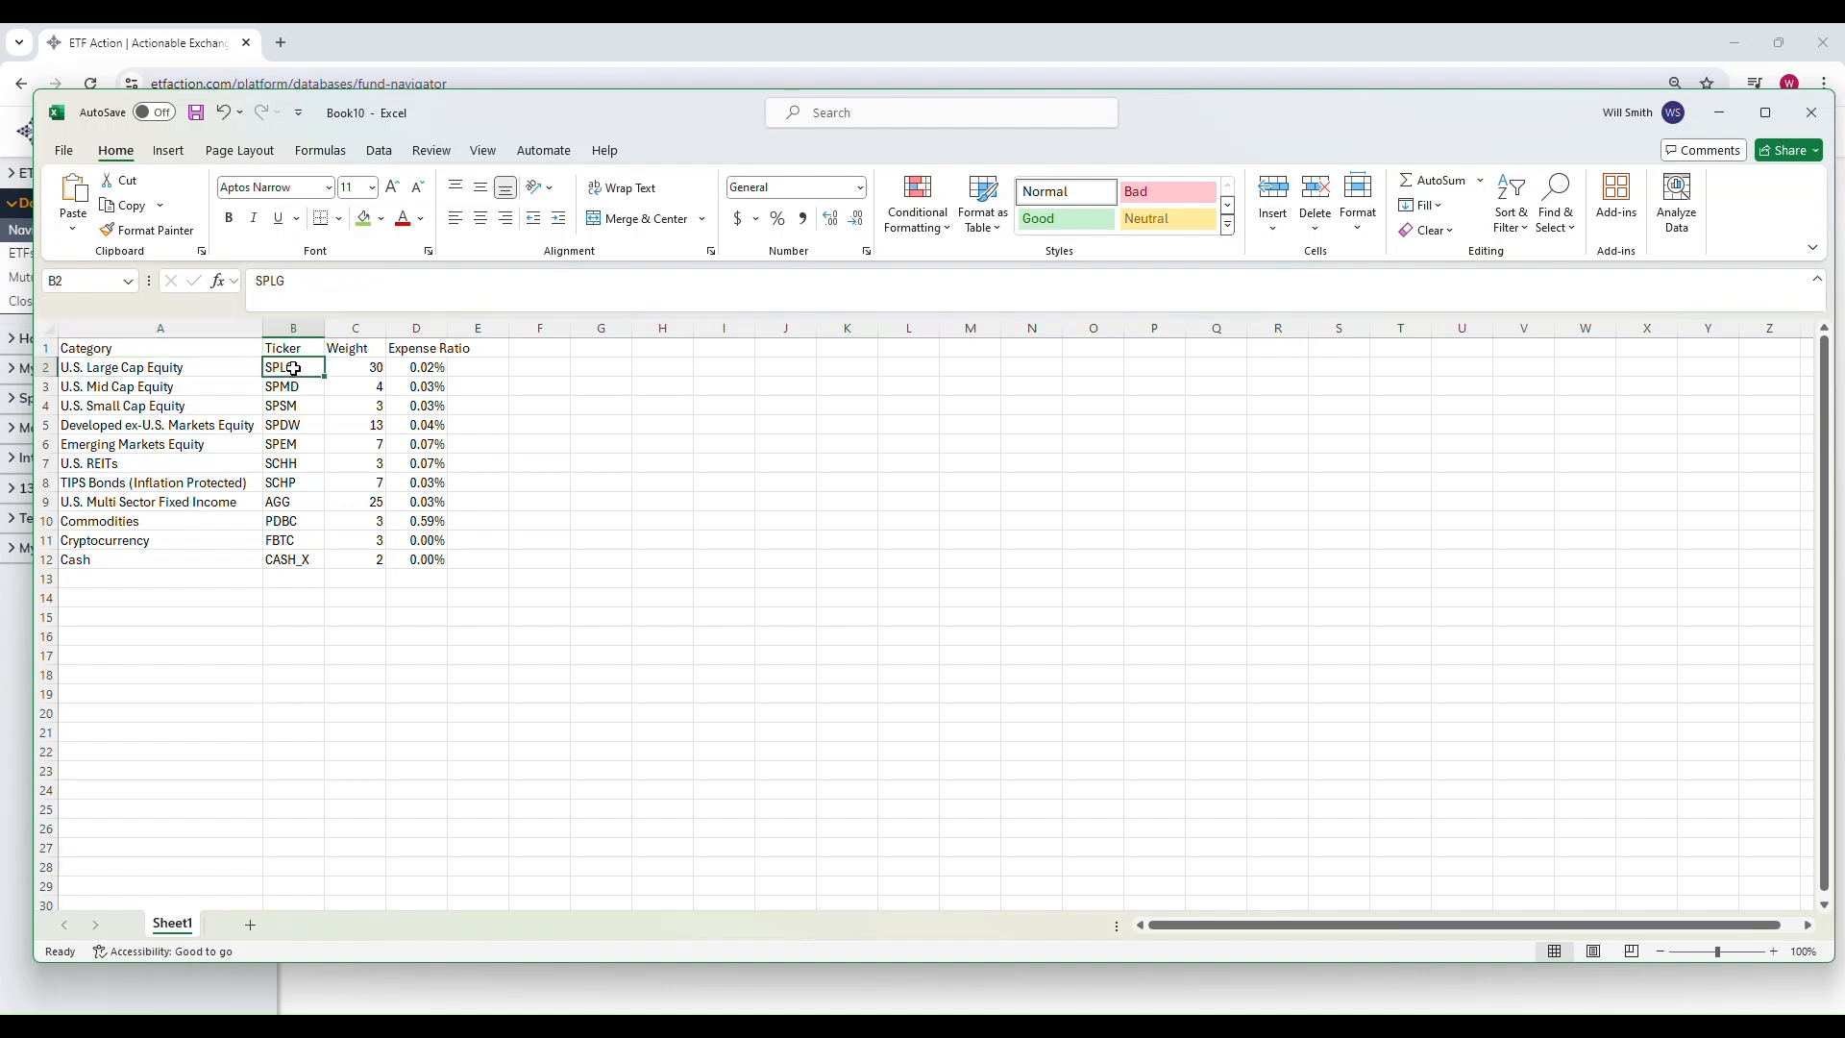
{"action": "left_click", "coordinate": [346, 369]}
{"action": "left_click_drag", "start_coordinate": [404, 370], "coordinate": [433, 557]}
{"action": "left_click", "coordinate": [357, 557]}
{"action": "left_click_drag", "start_coordinate": [124, 557], "coordinate": [343, 561]}
{"action": "left_click", "coordinate": [357, 561]}
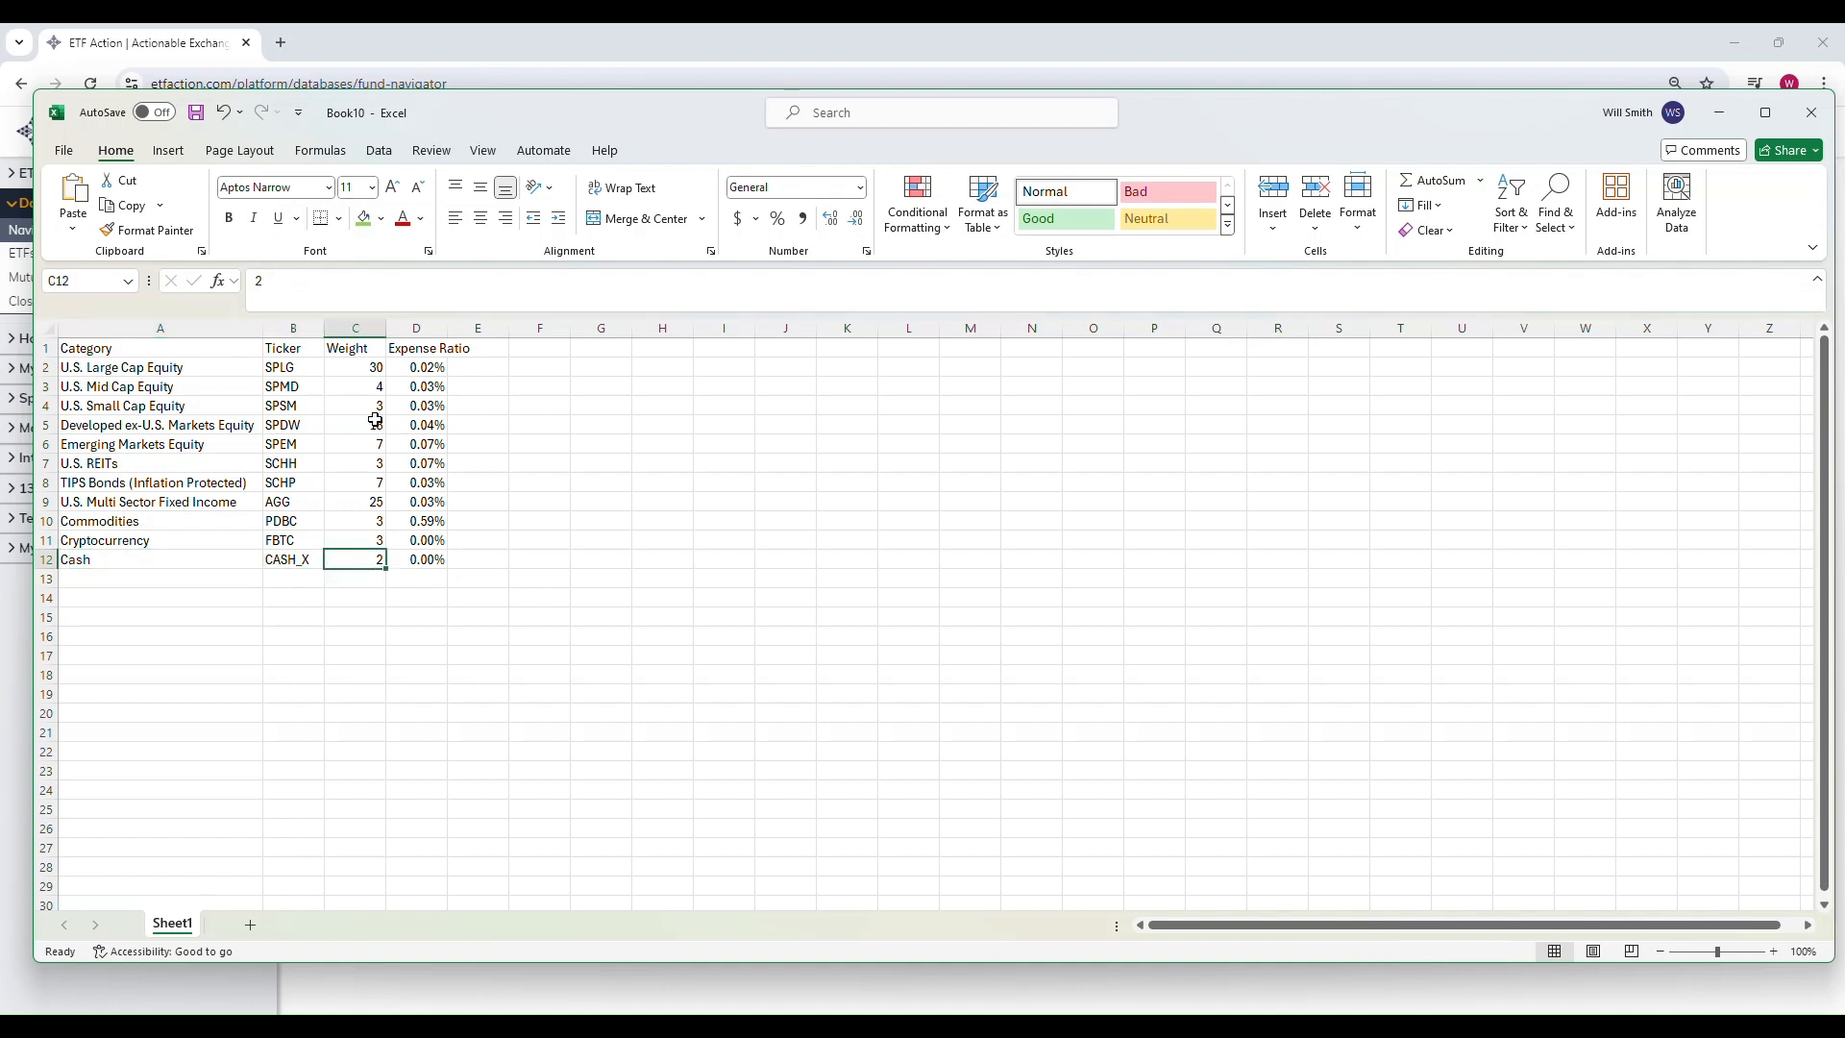
{"action": "left_click_drag", "start_coordinate": [356, 365], "coordinate": [369, 558]}
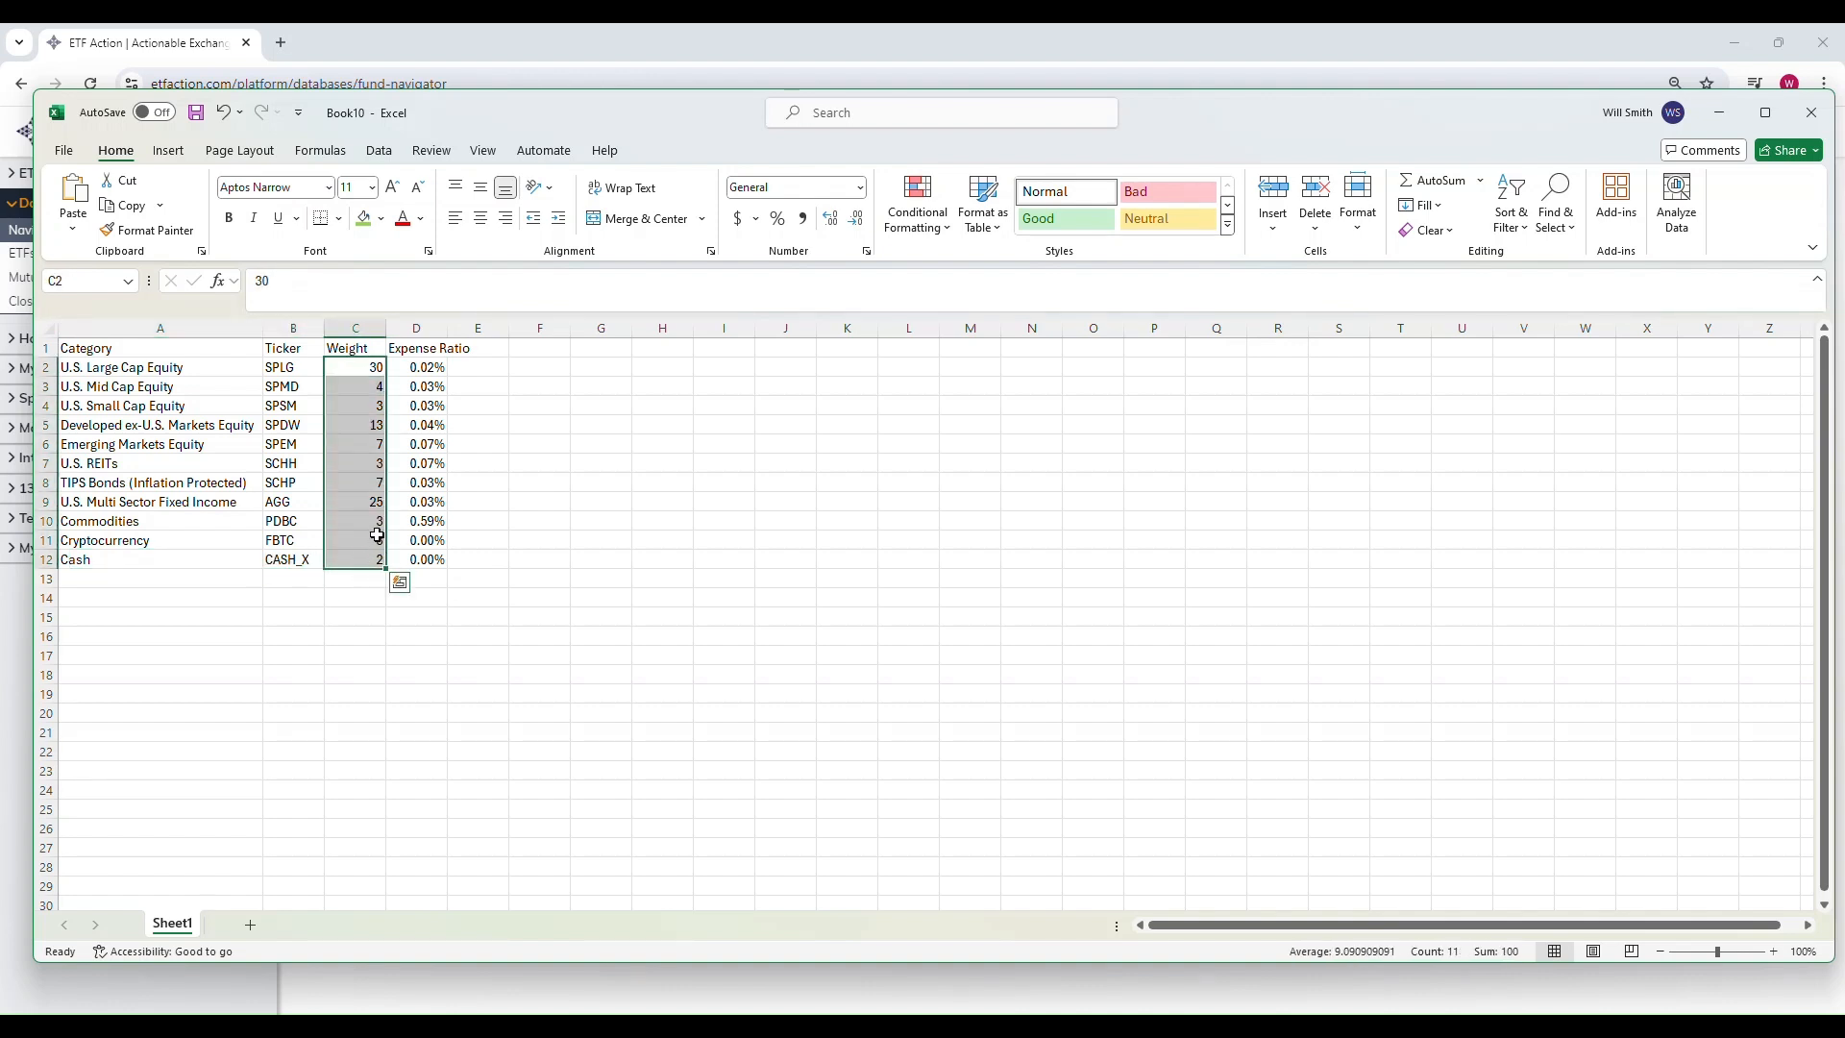
{"action": "left_click", "coordinate": [362, 374]}
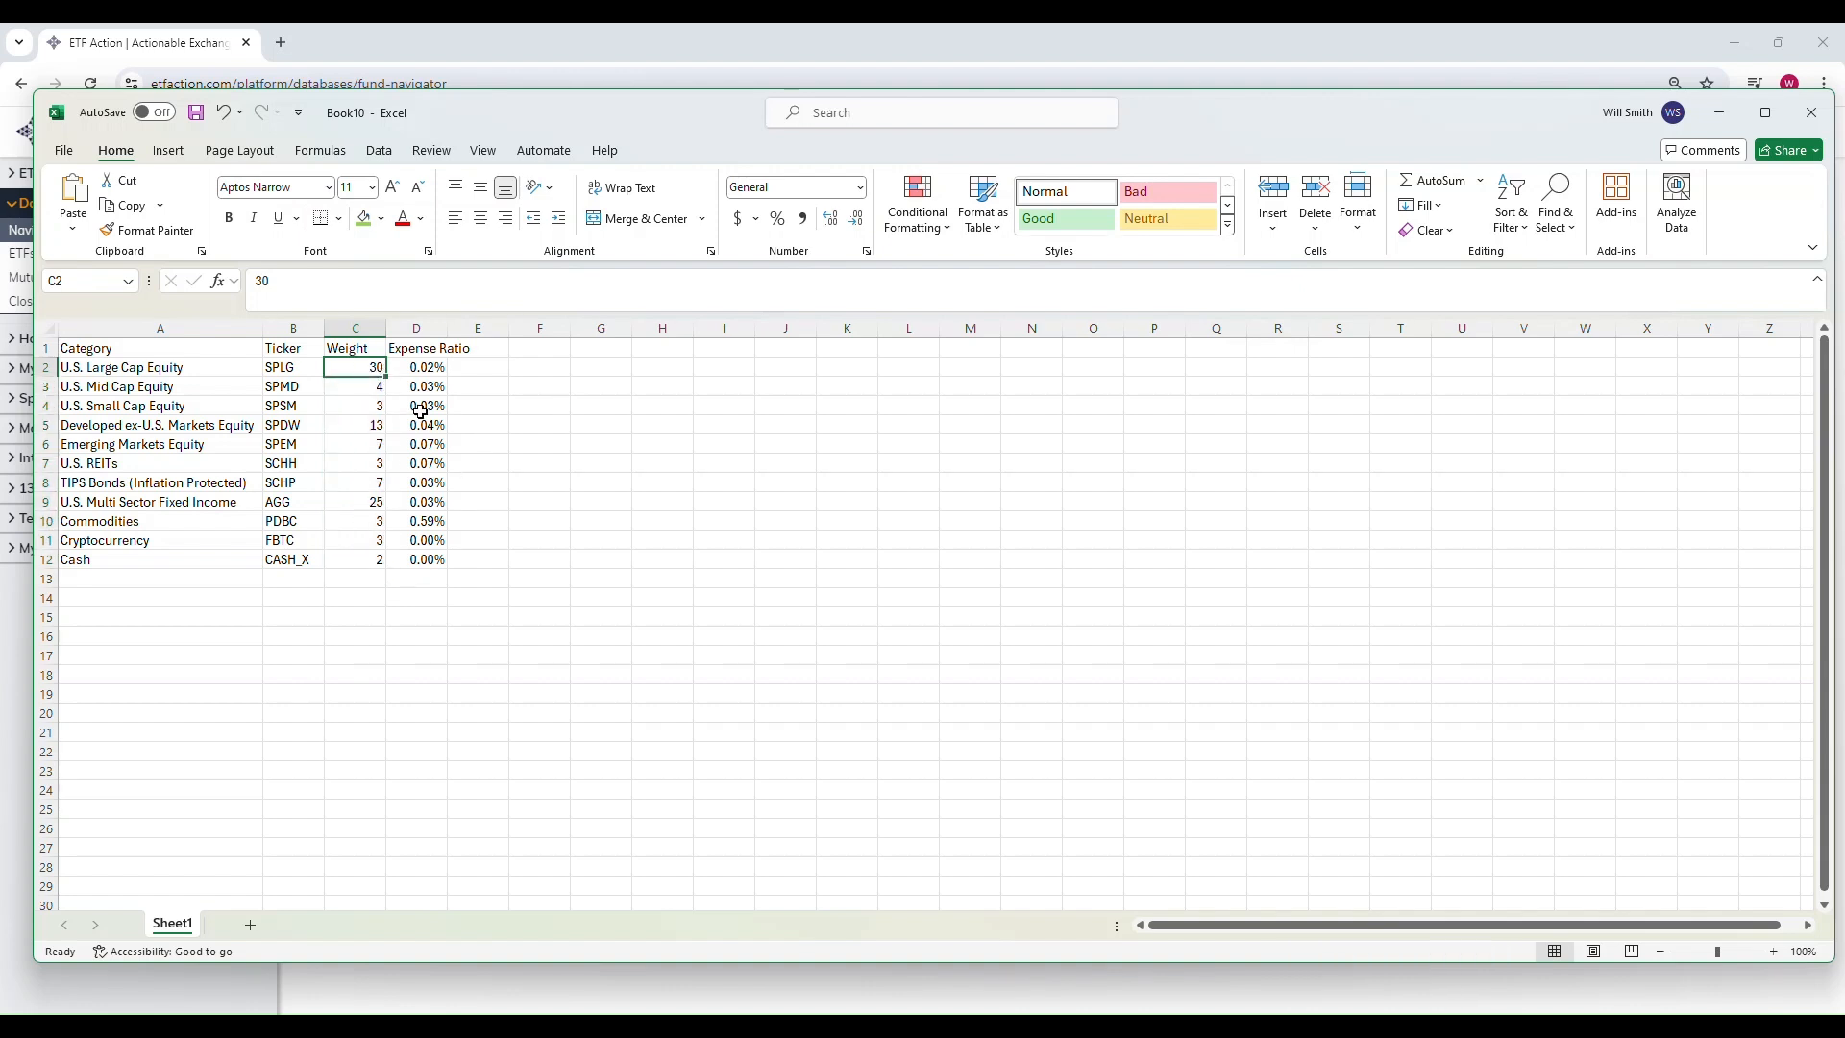
{"action": "left_click", "coordinate": [650, 540]}
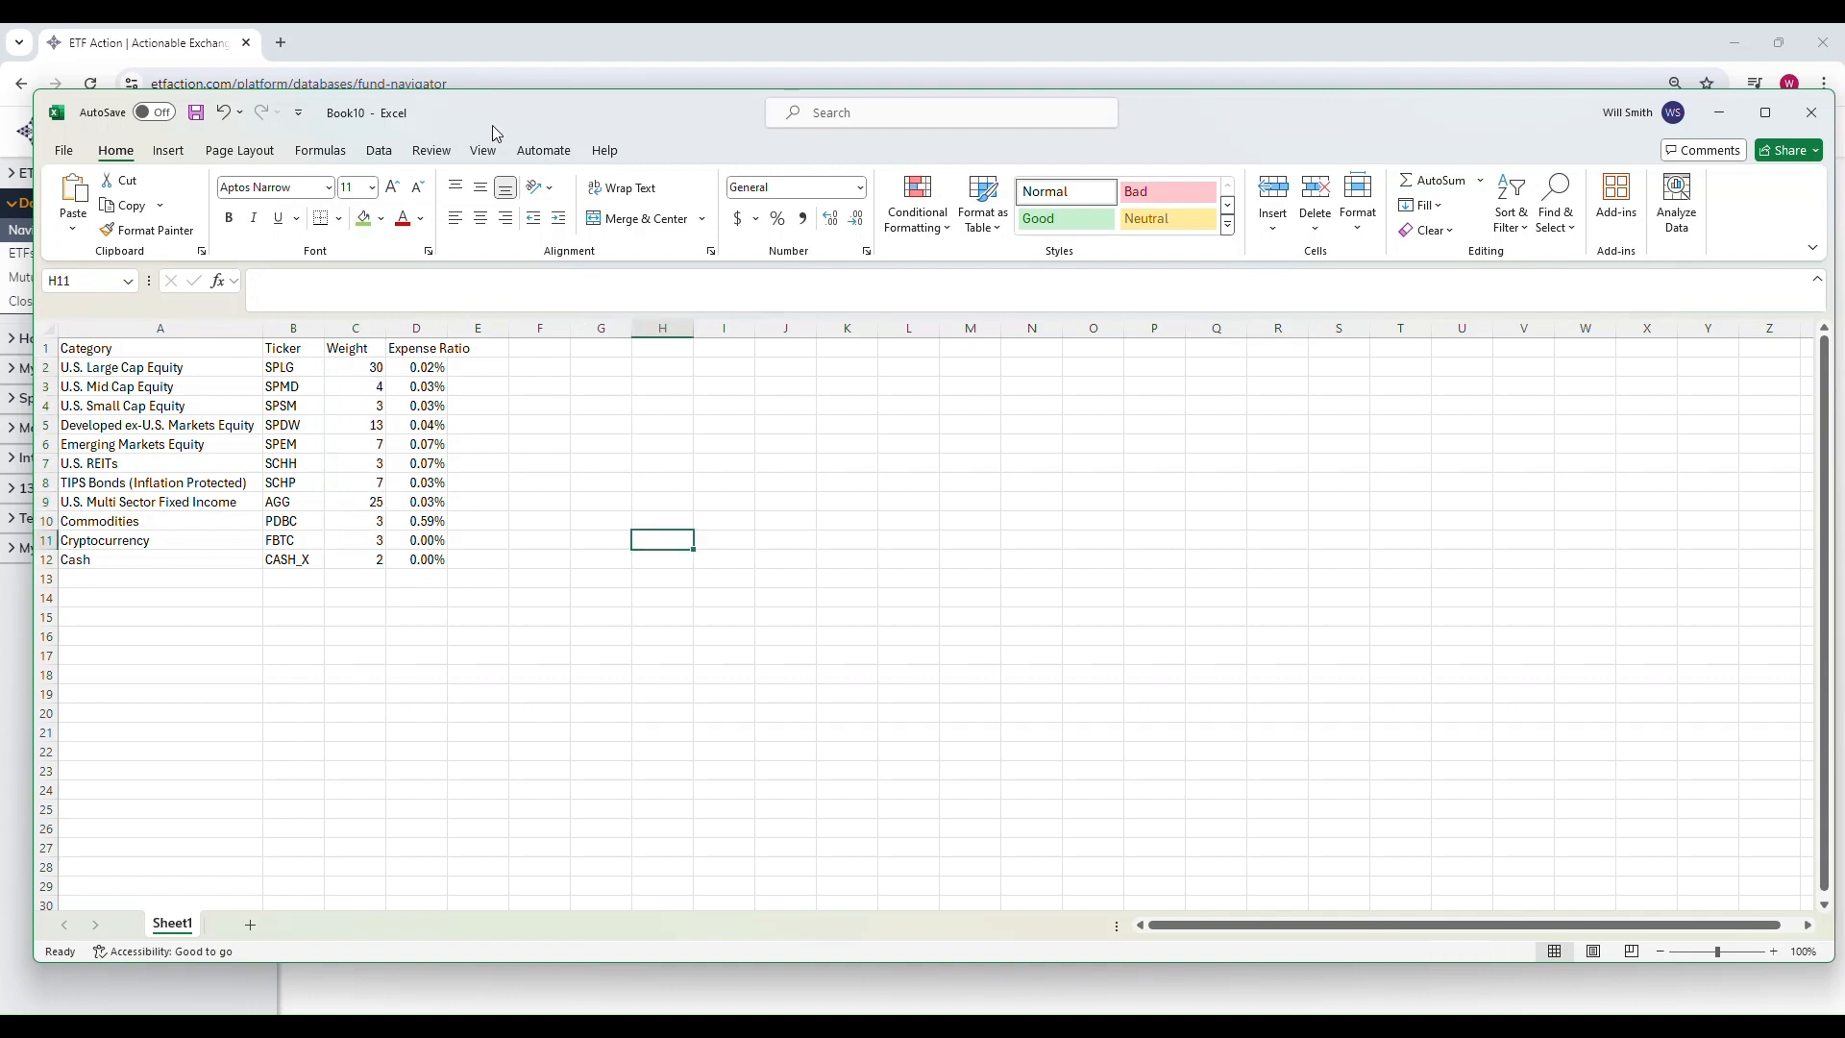
Step: Return to the browser, open Model Builder under Model Tools and proceed with the Model type
{"action": "left_click", "coordinate": [493, 50]}
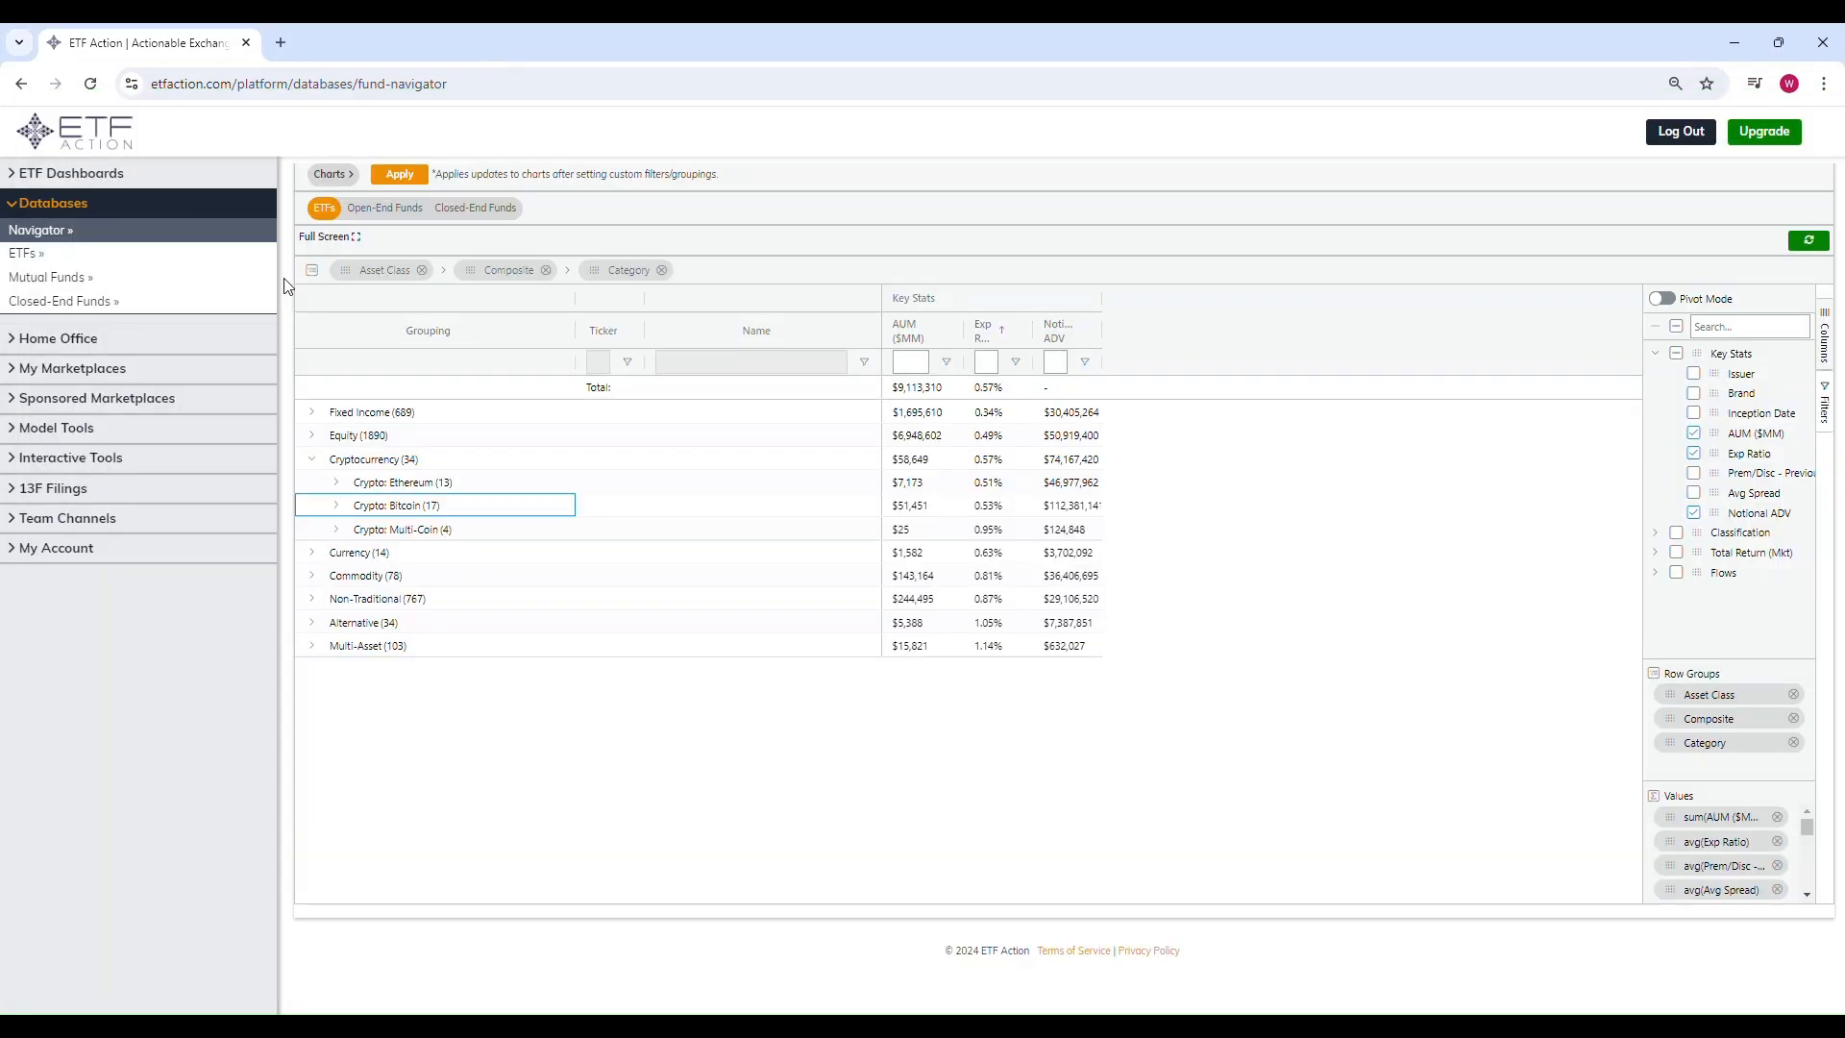
{"action": "left_click", "coordinate": [68, 429]}
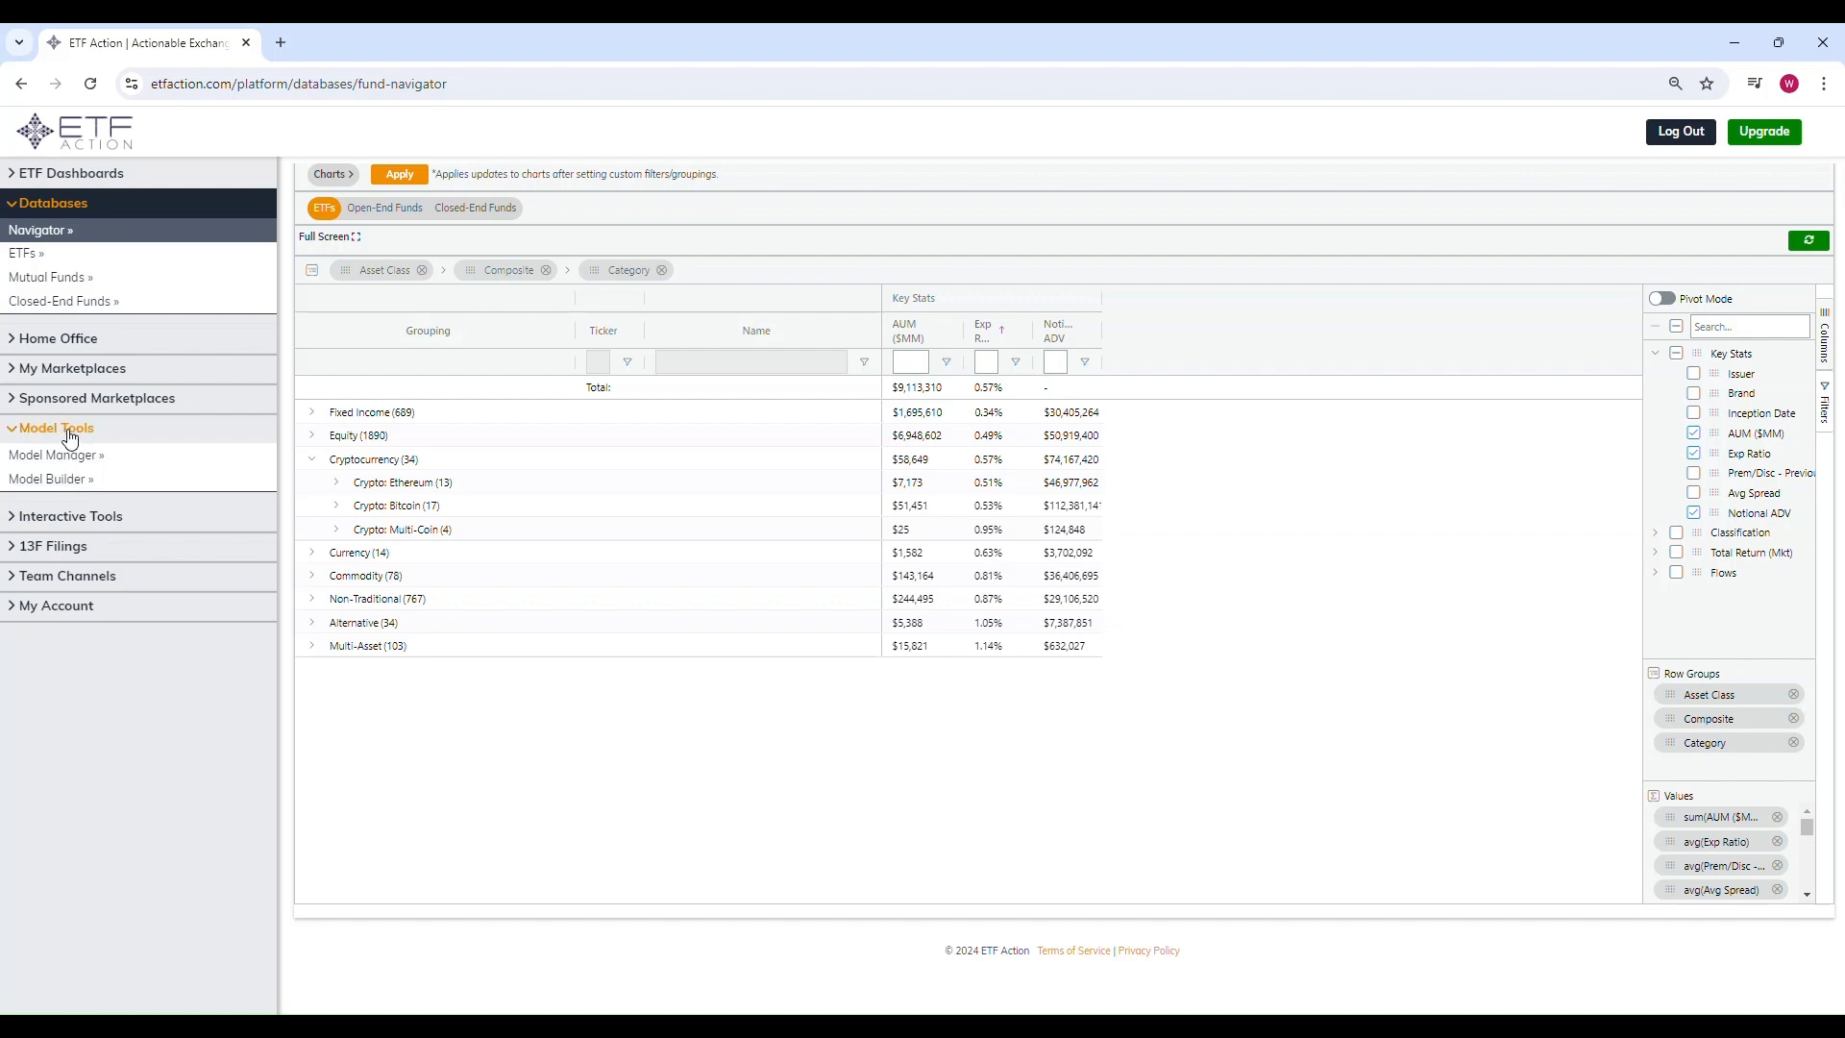
{"action": "left_click", "coordinate": [67, 480]}
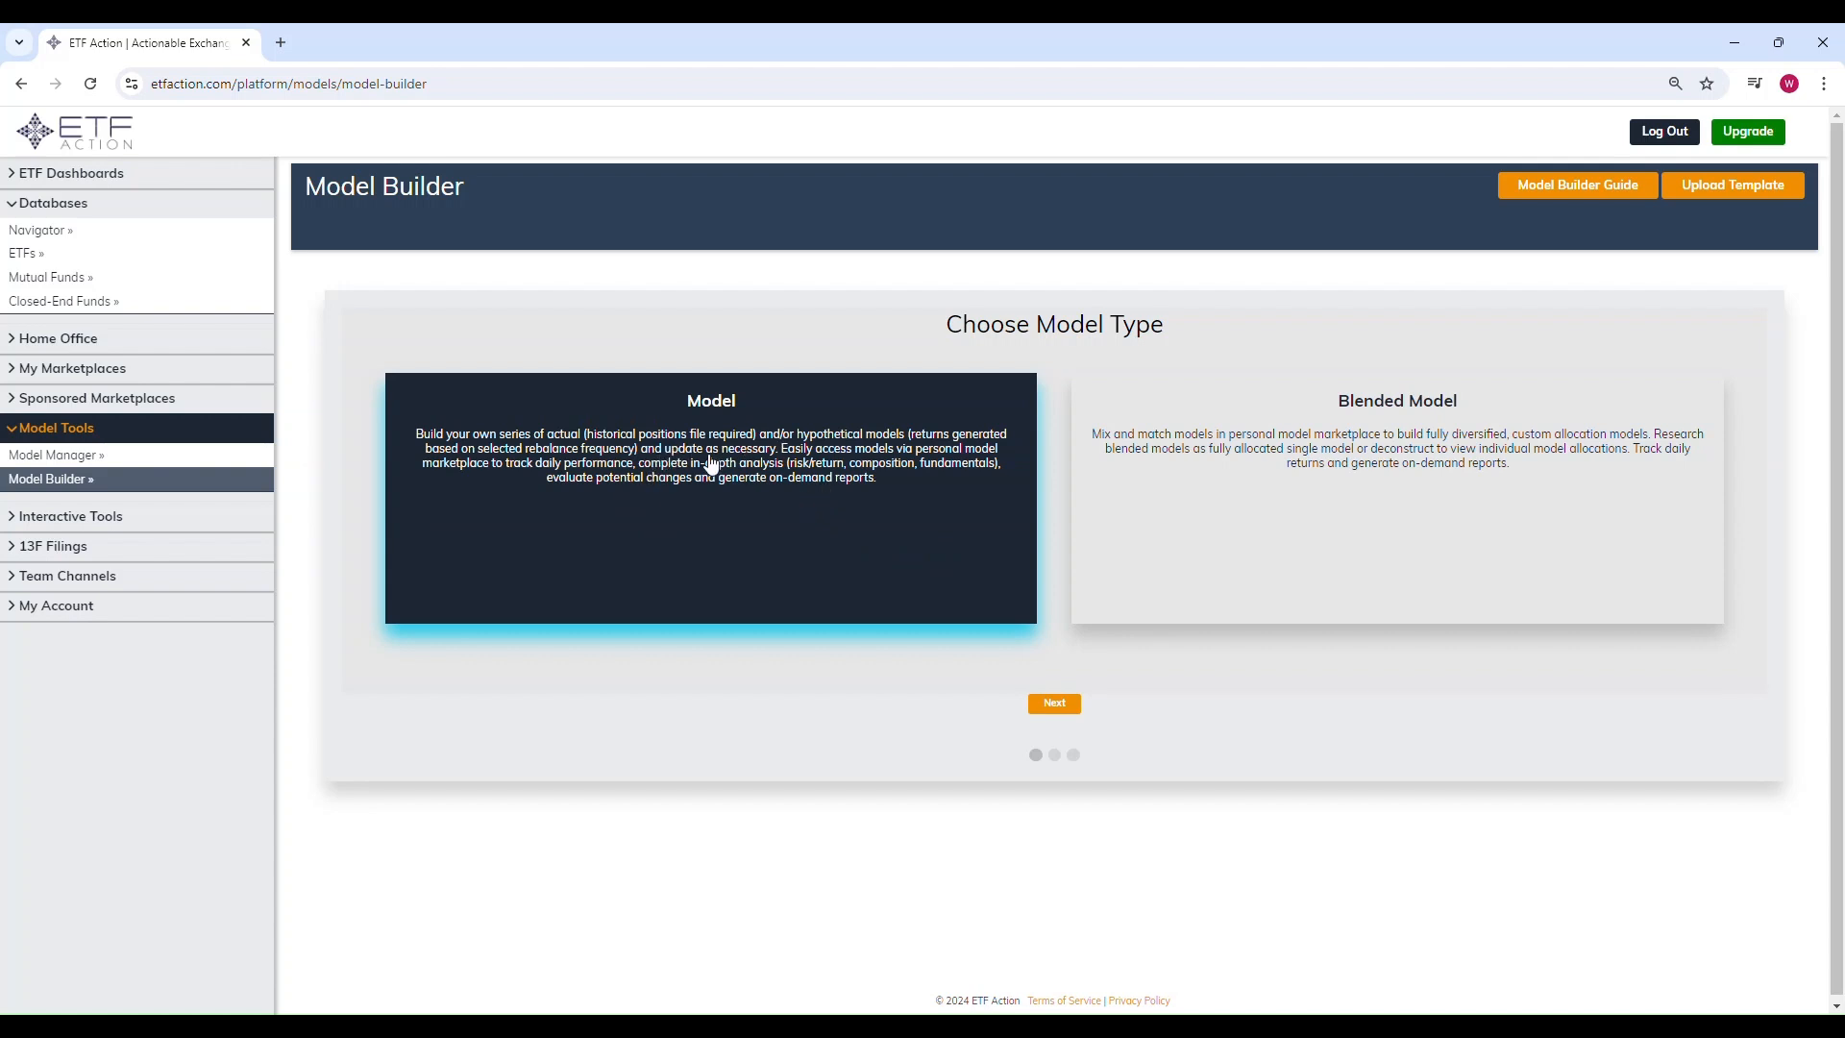
{"action": "left_click", "coordinate": [1063, 708]}
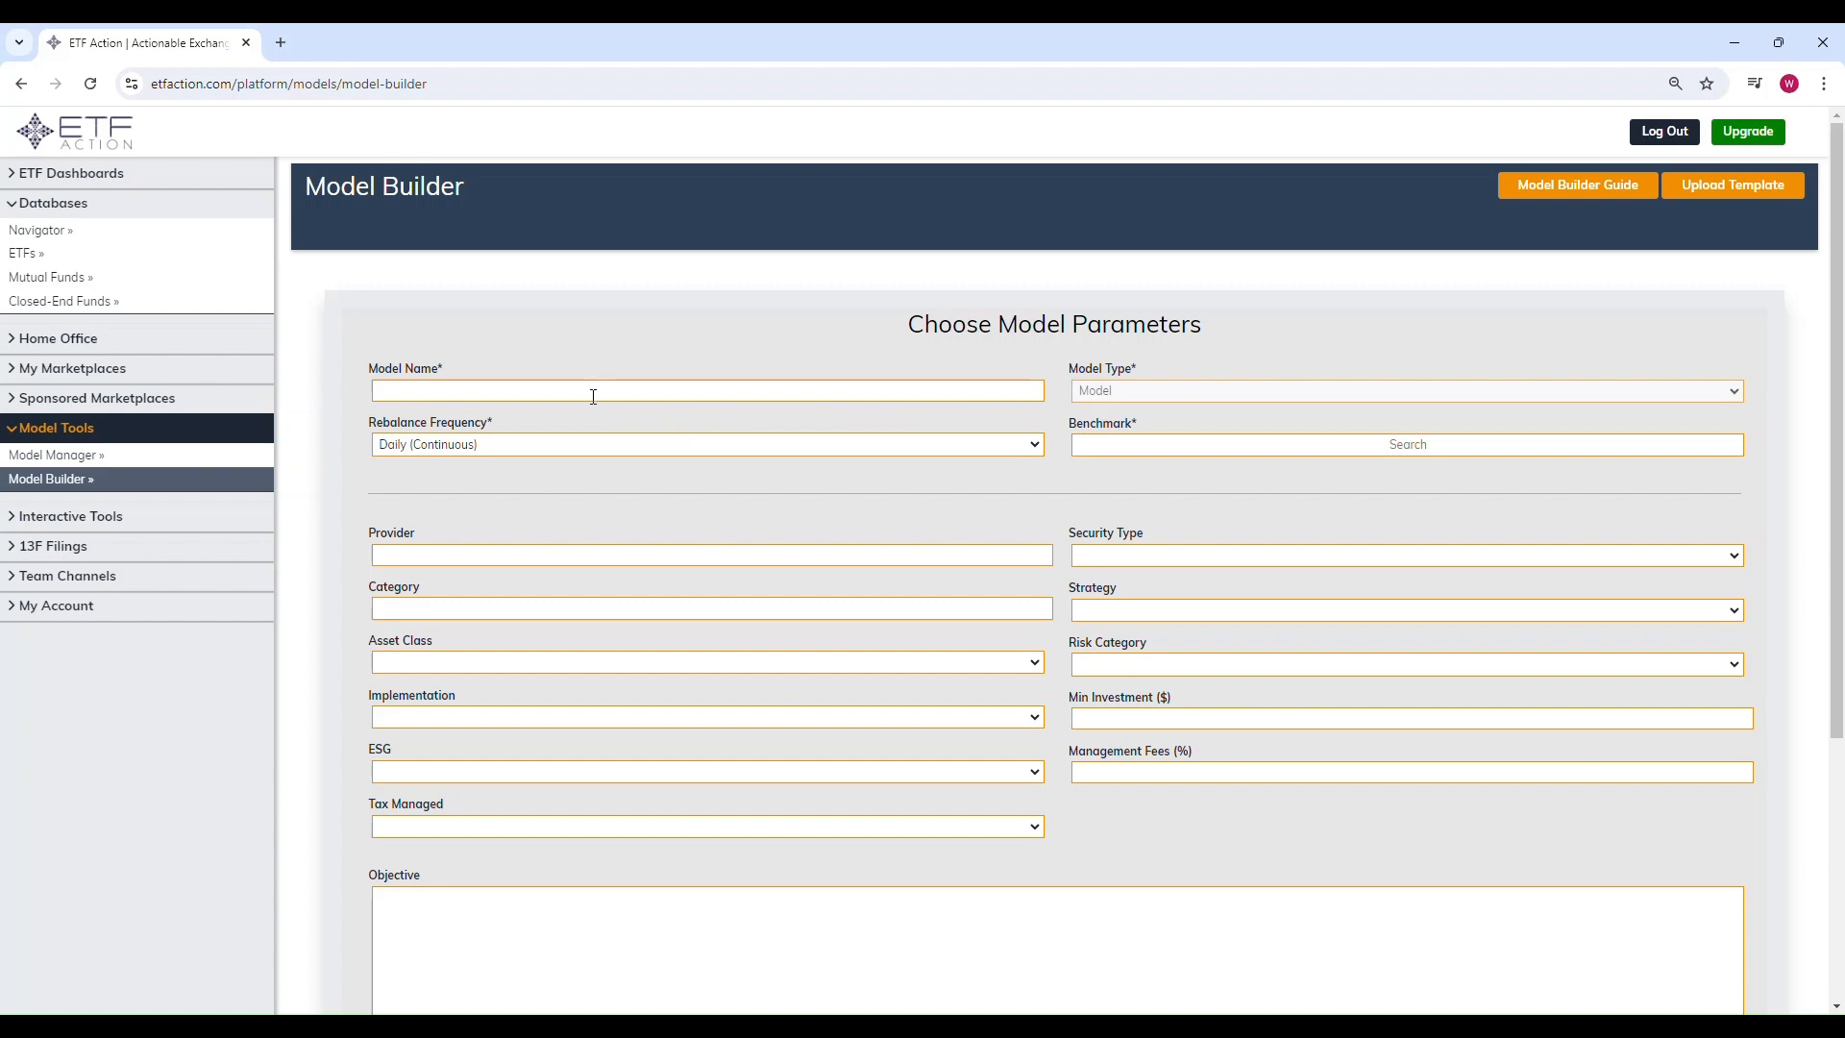
Step: Name the model "60/40 Multi Asset Test" and set its rebalance frequency to Quarterly
{"action": "left_click", "coordinate": [557, 390]}
{"action": "type", "text": "60/40 Multi Asset Test"}
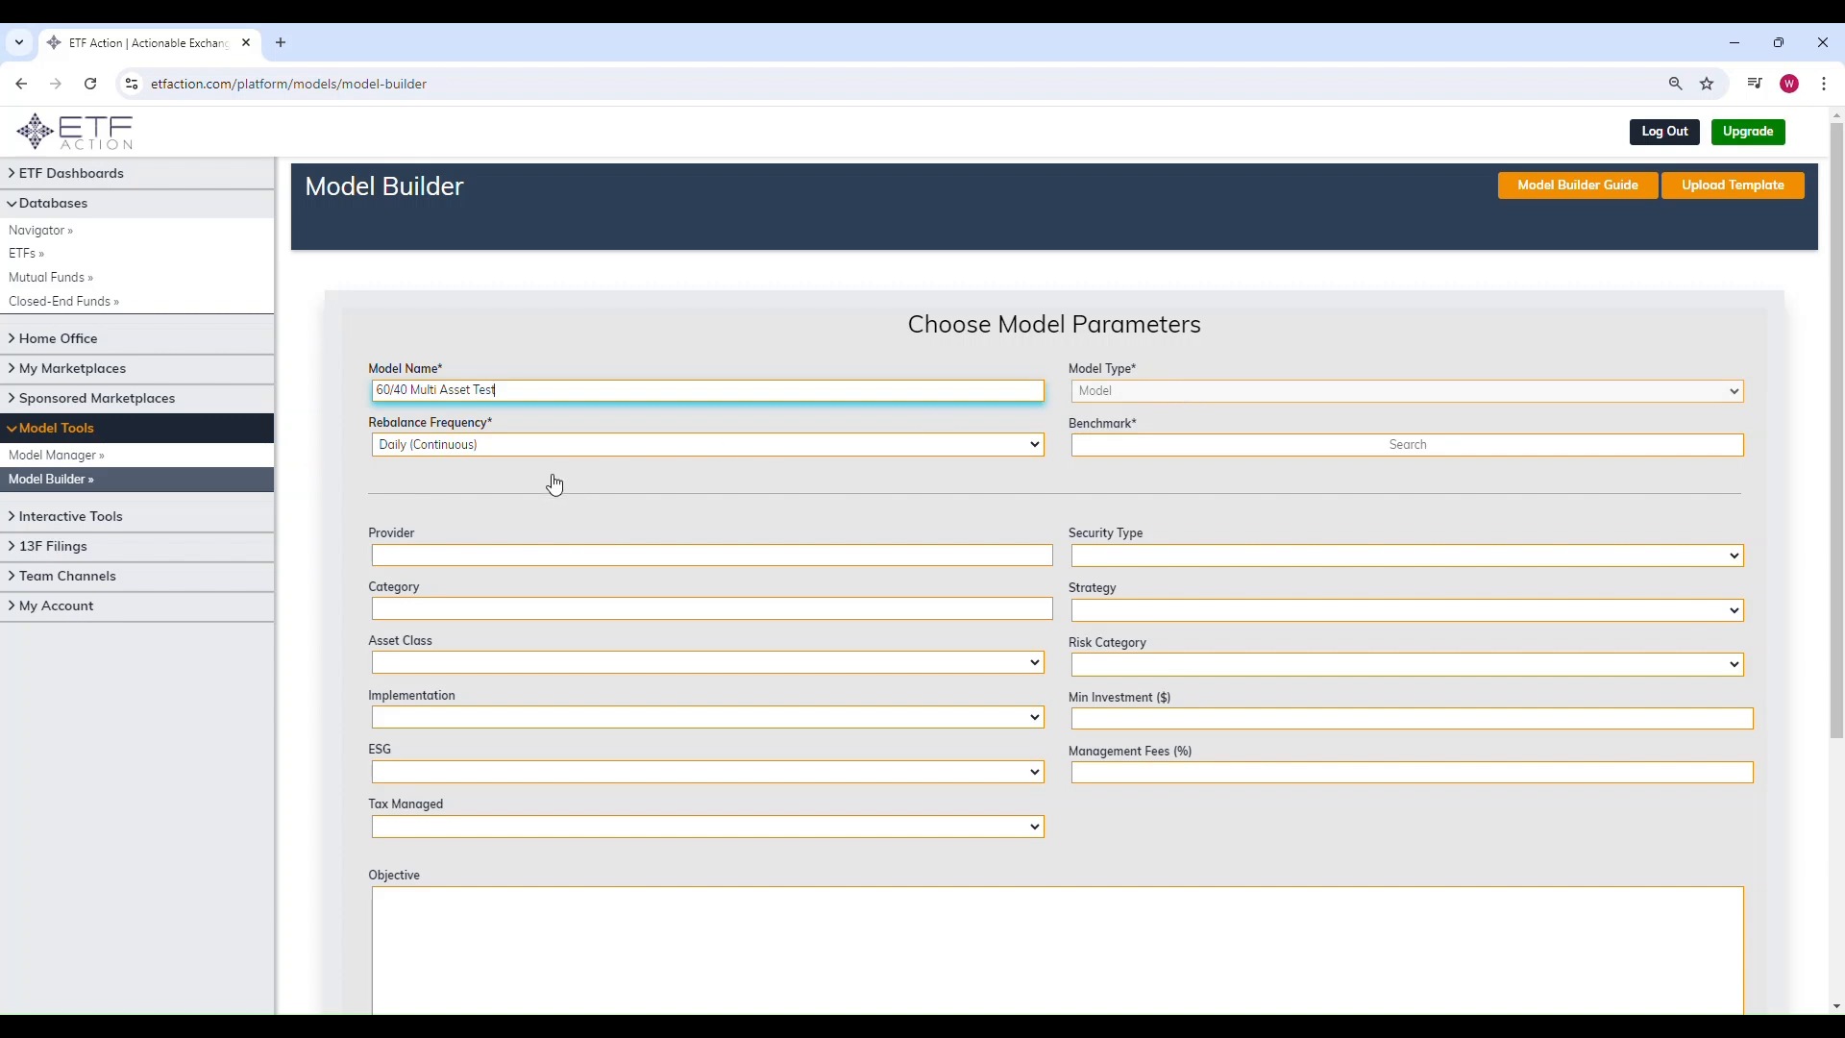
{"action": "left_click", "coordinate": [502, 447]}
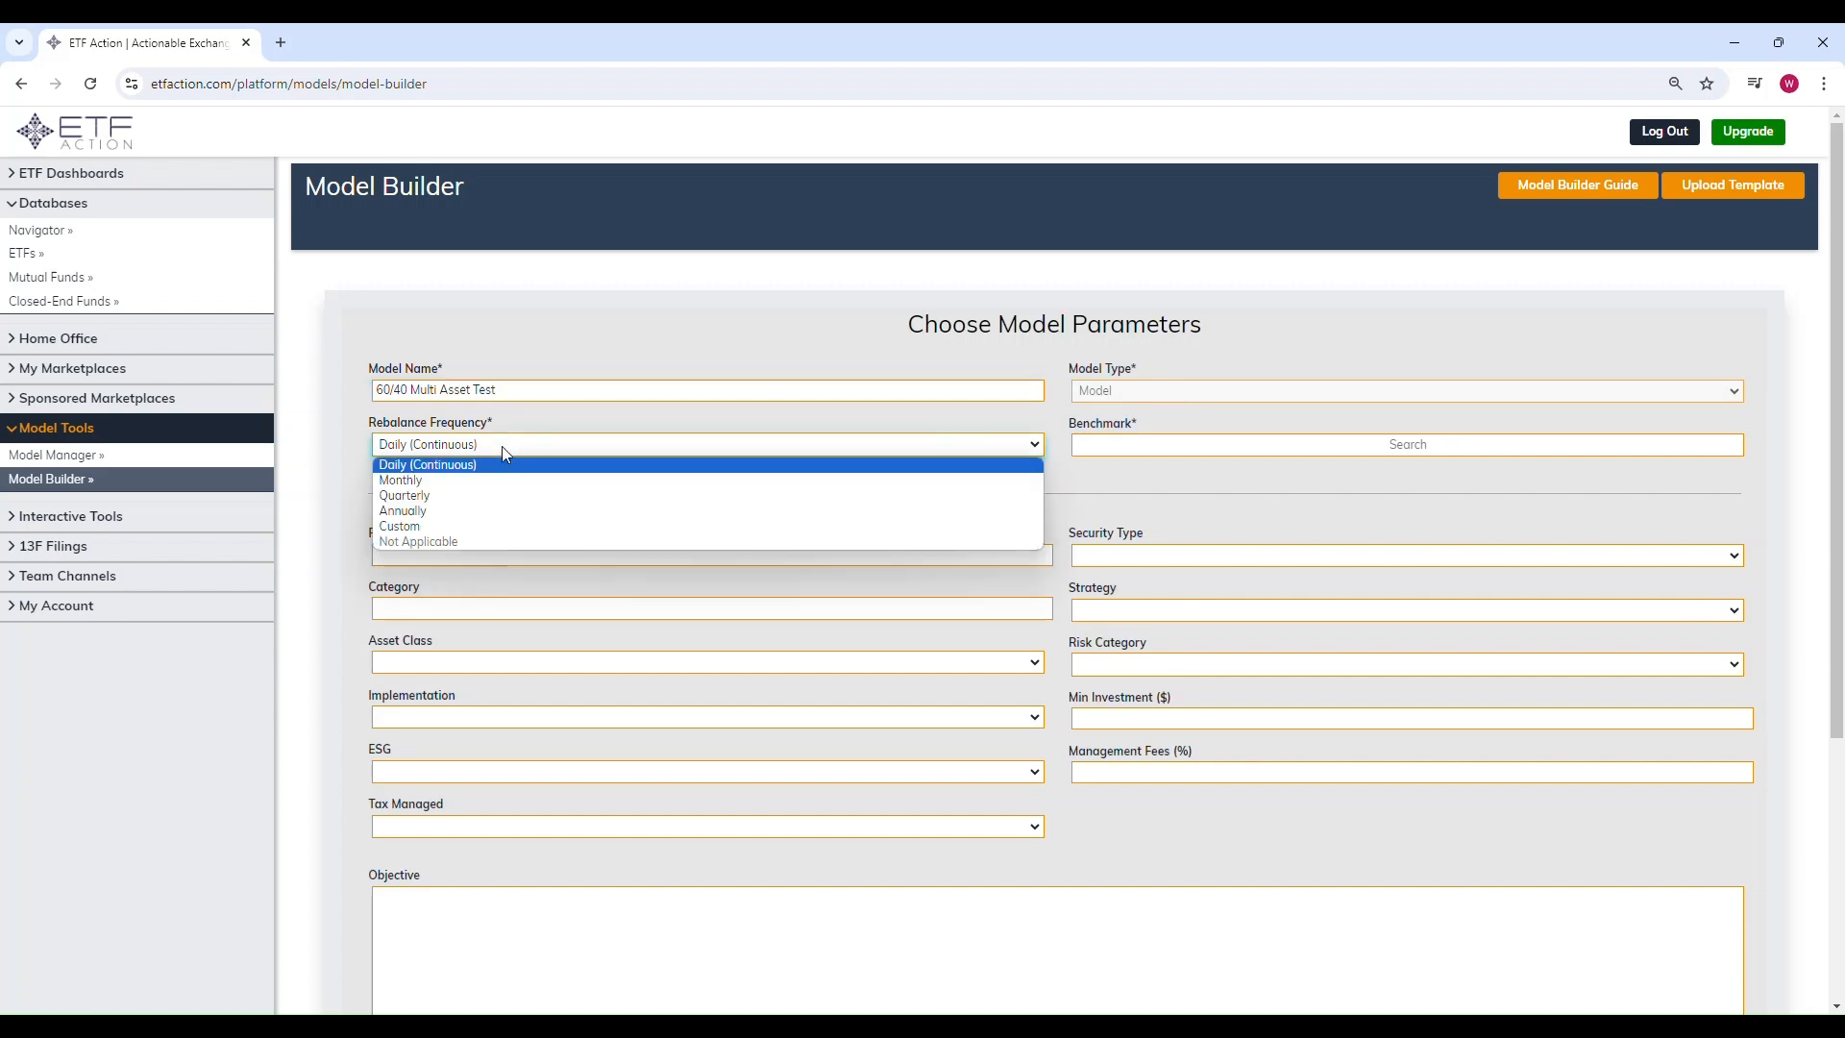
{"action": "left_click", "coordinate": [500, 497]}
Step: Set the benchmark to AOR, iShares Core Growth Allocation ETF, and continue to the model positions page
{"action": "left_click", "coordinate": [1298, 447]}
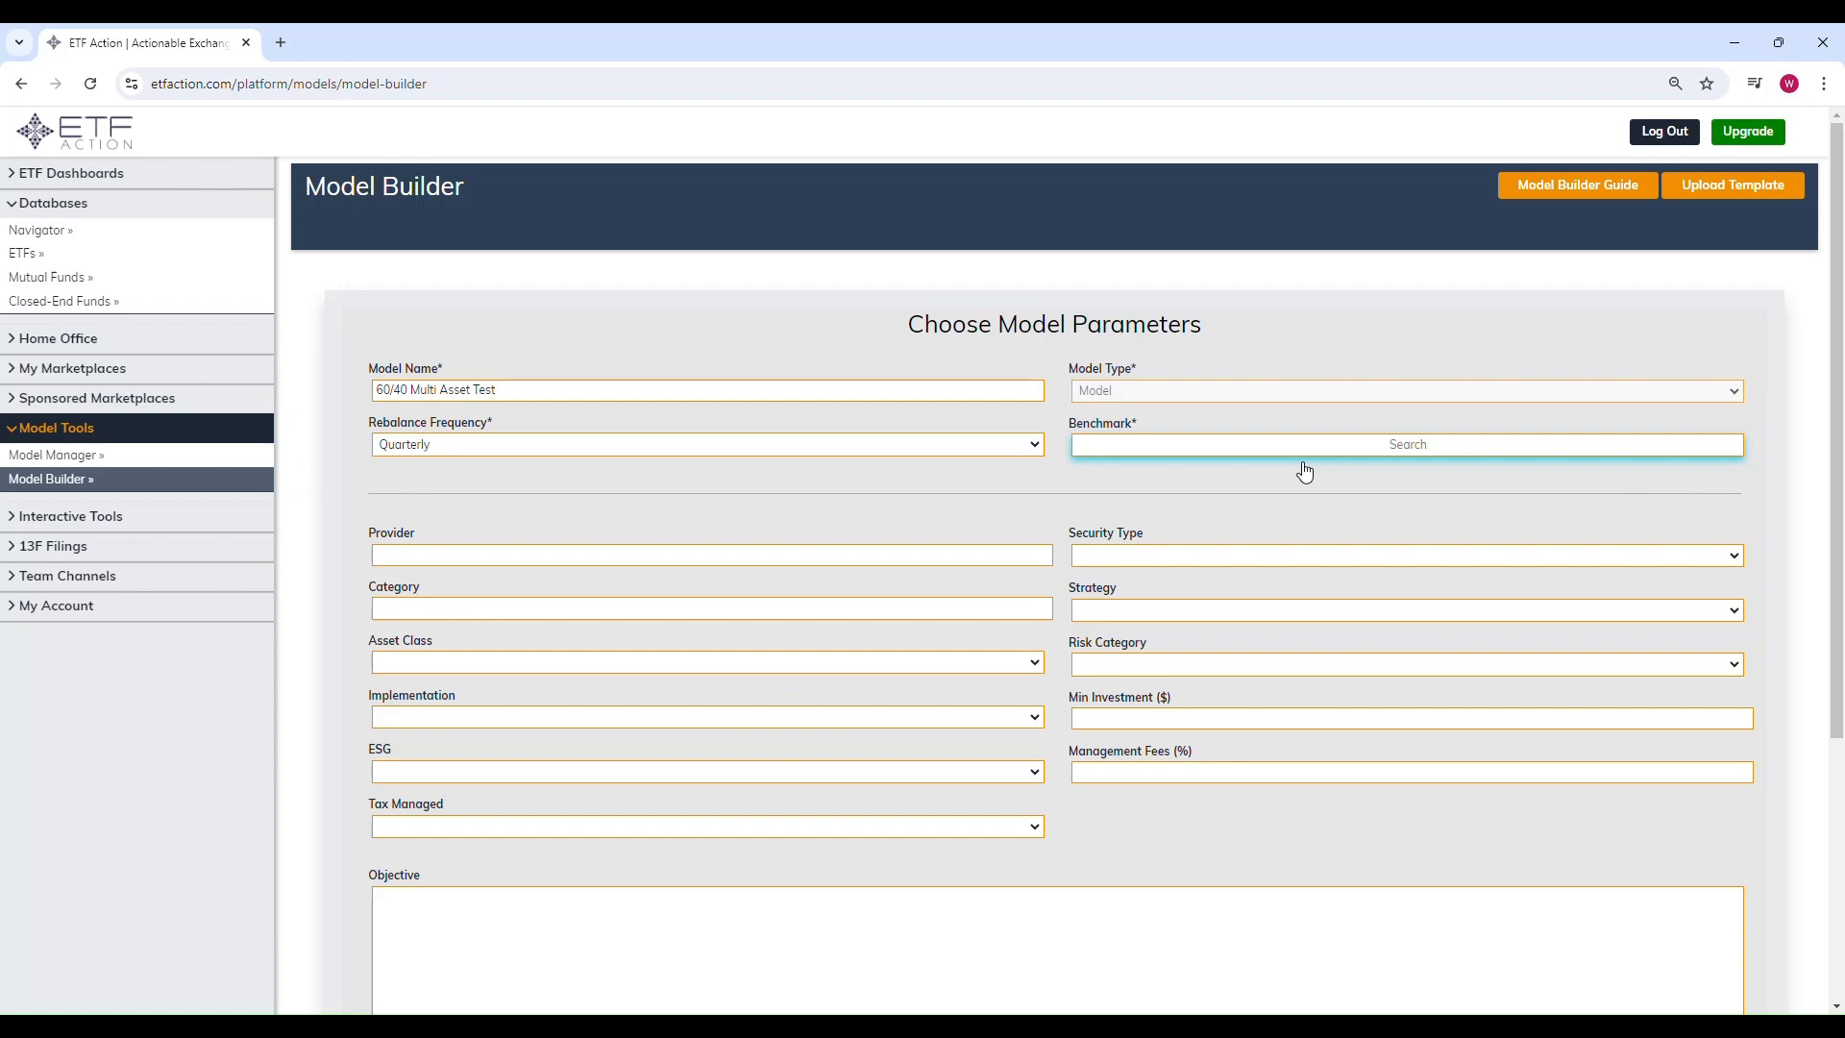
{"action": "type", "text": "AOR"}
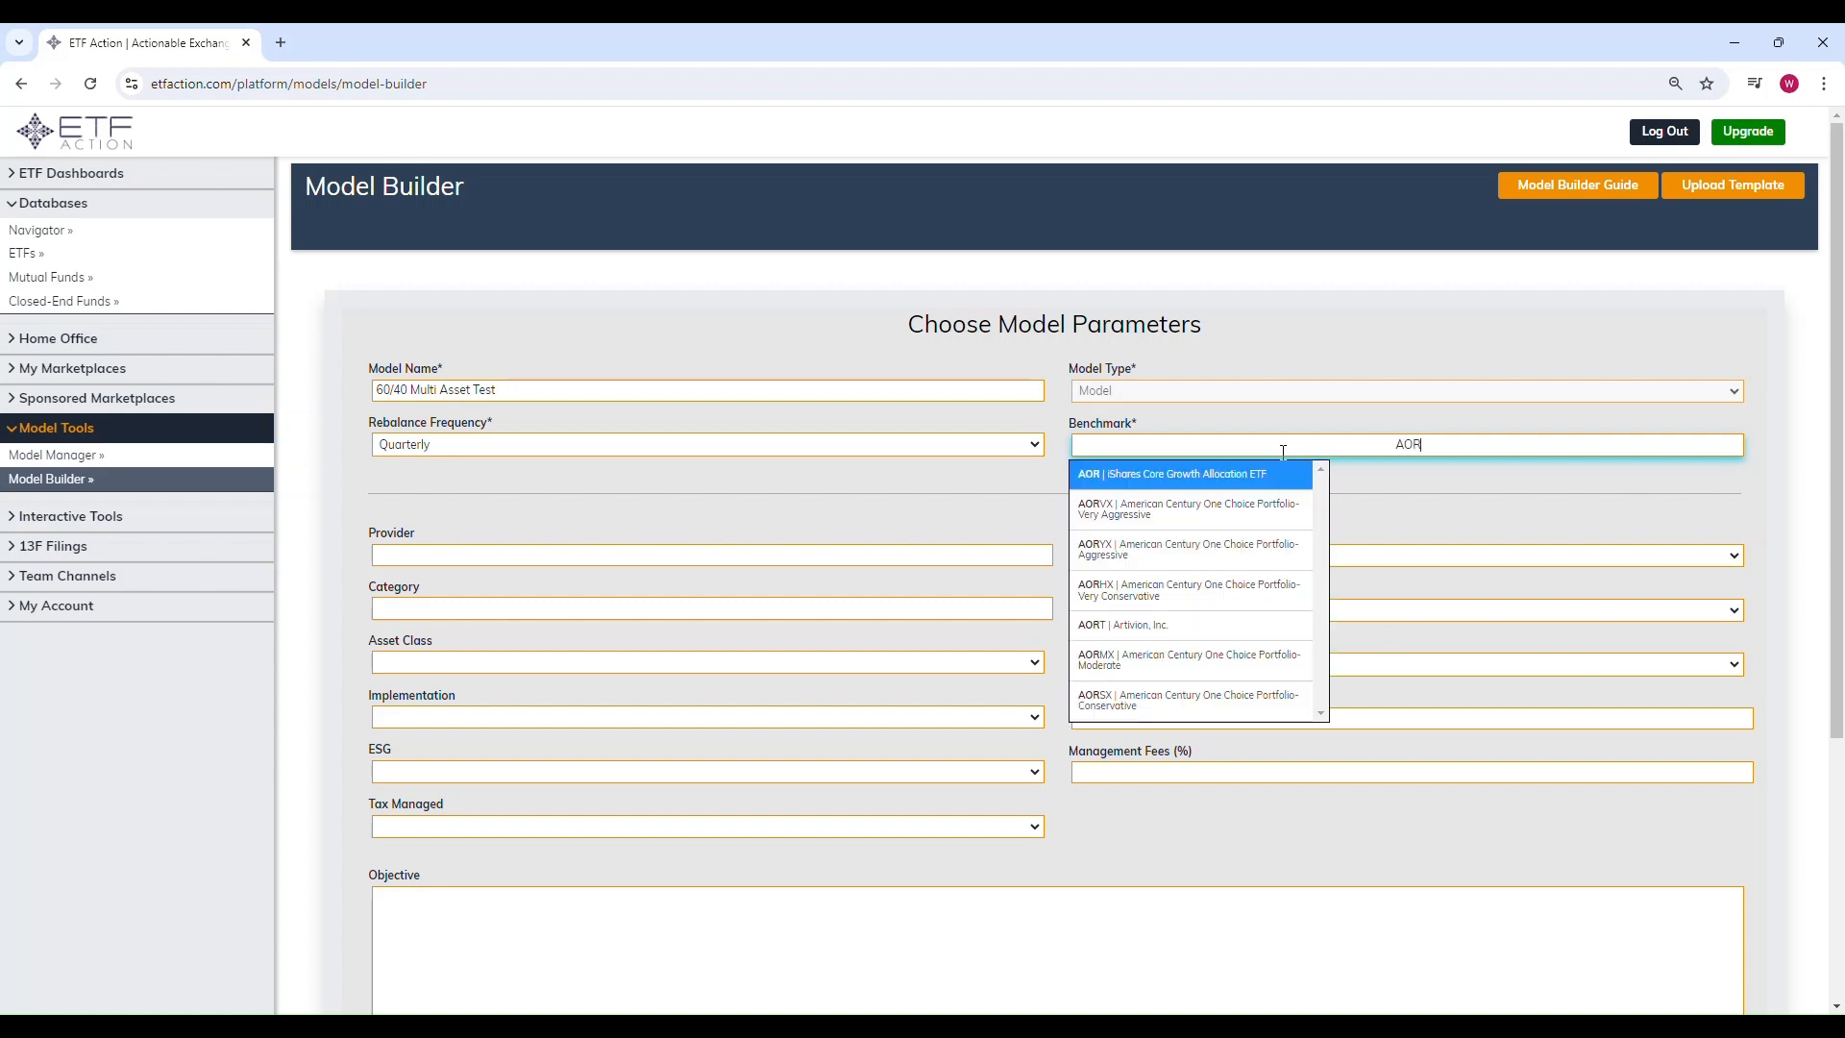
{"action": "left_click", "coordinate": [1224, 480]}
{"action": "scroll", "coordinate": [1050, 490], "scroll_direction": "down", "scroll_amount": 2}
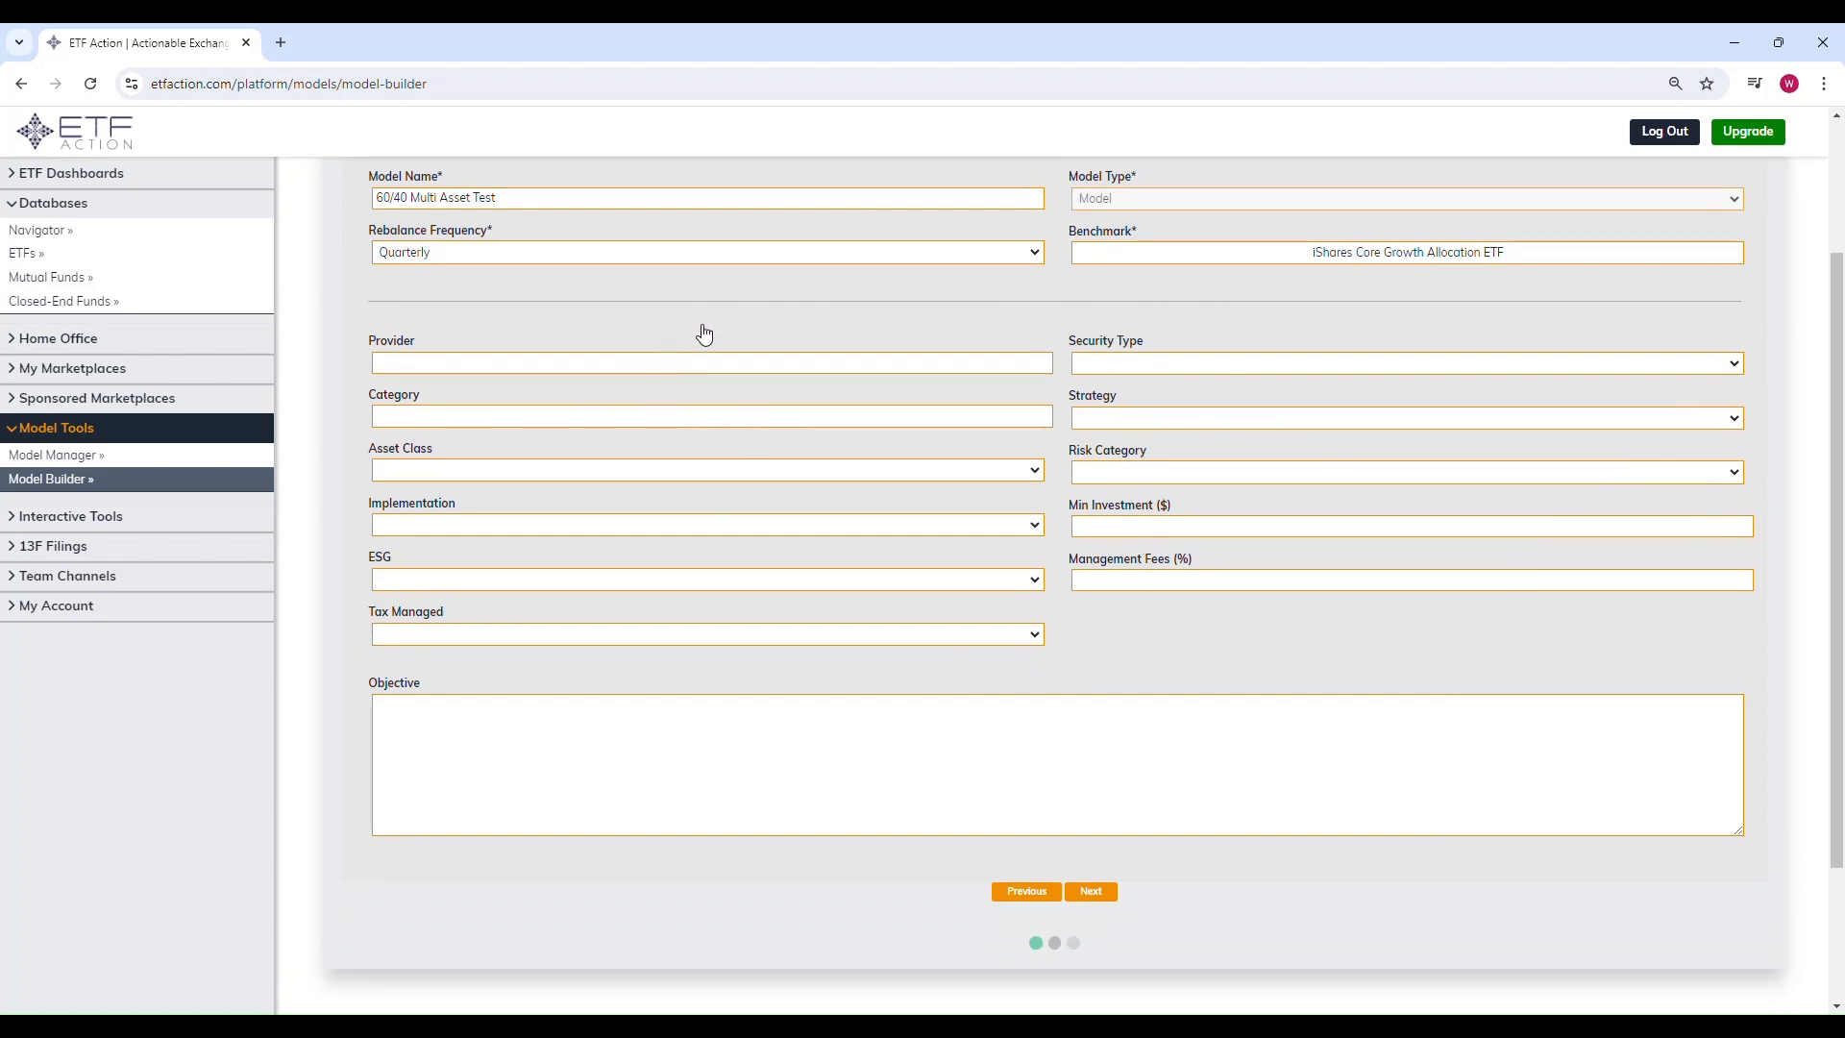
{"action": "scroll", "coordinate": [1025, 724], "scroll_direction": "up", "scroll_amount": 1}
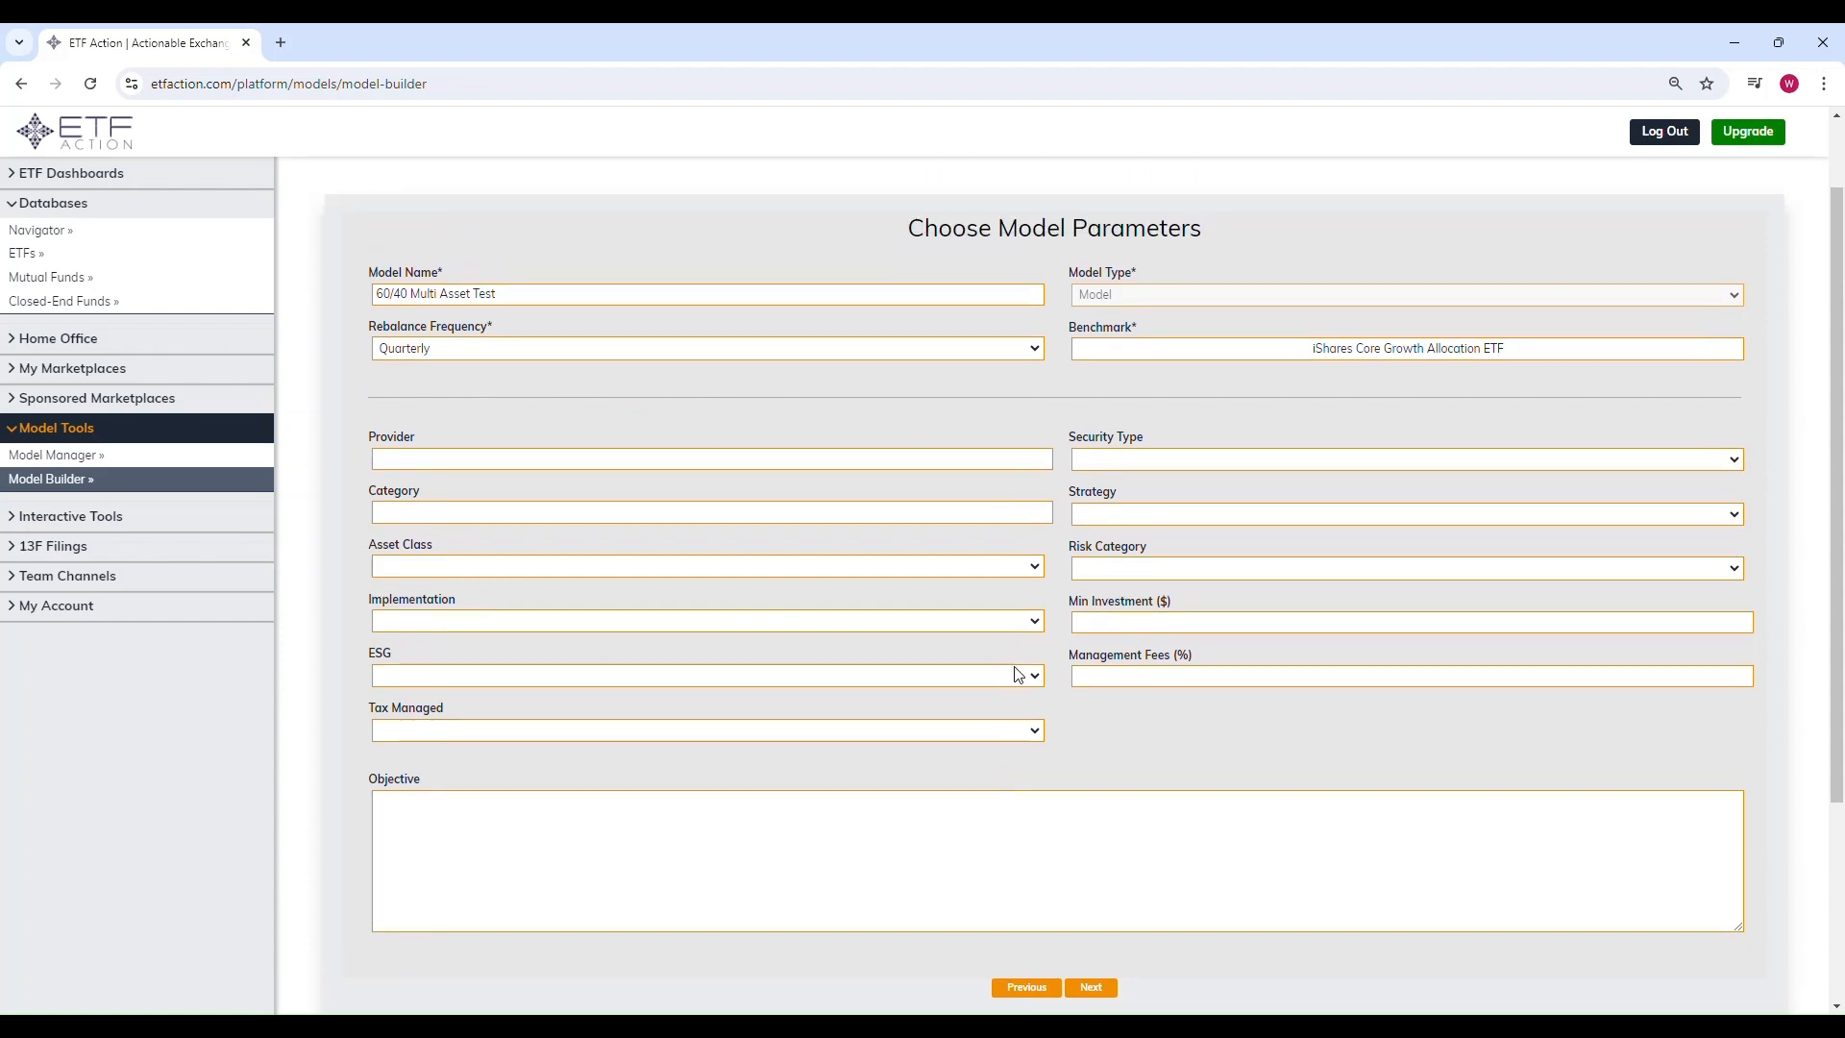
{"action": "scroll", "coordinate": [1060, 713], "scroll_direction": "down", "scroll_amount": 1}
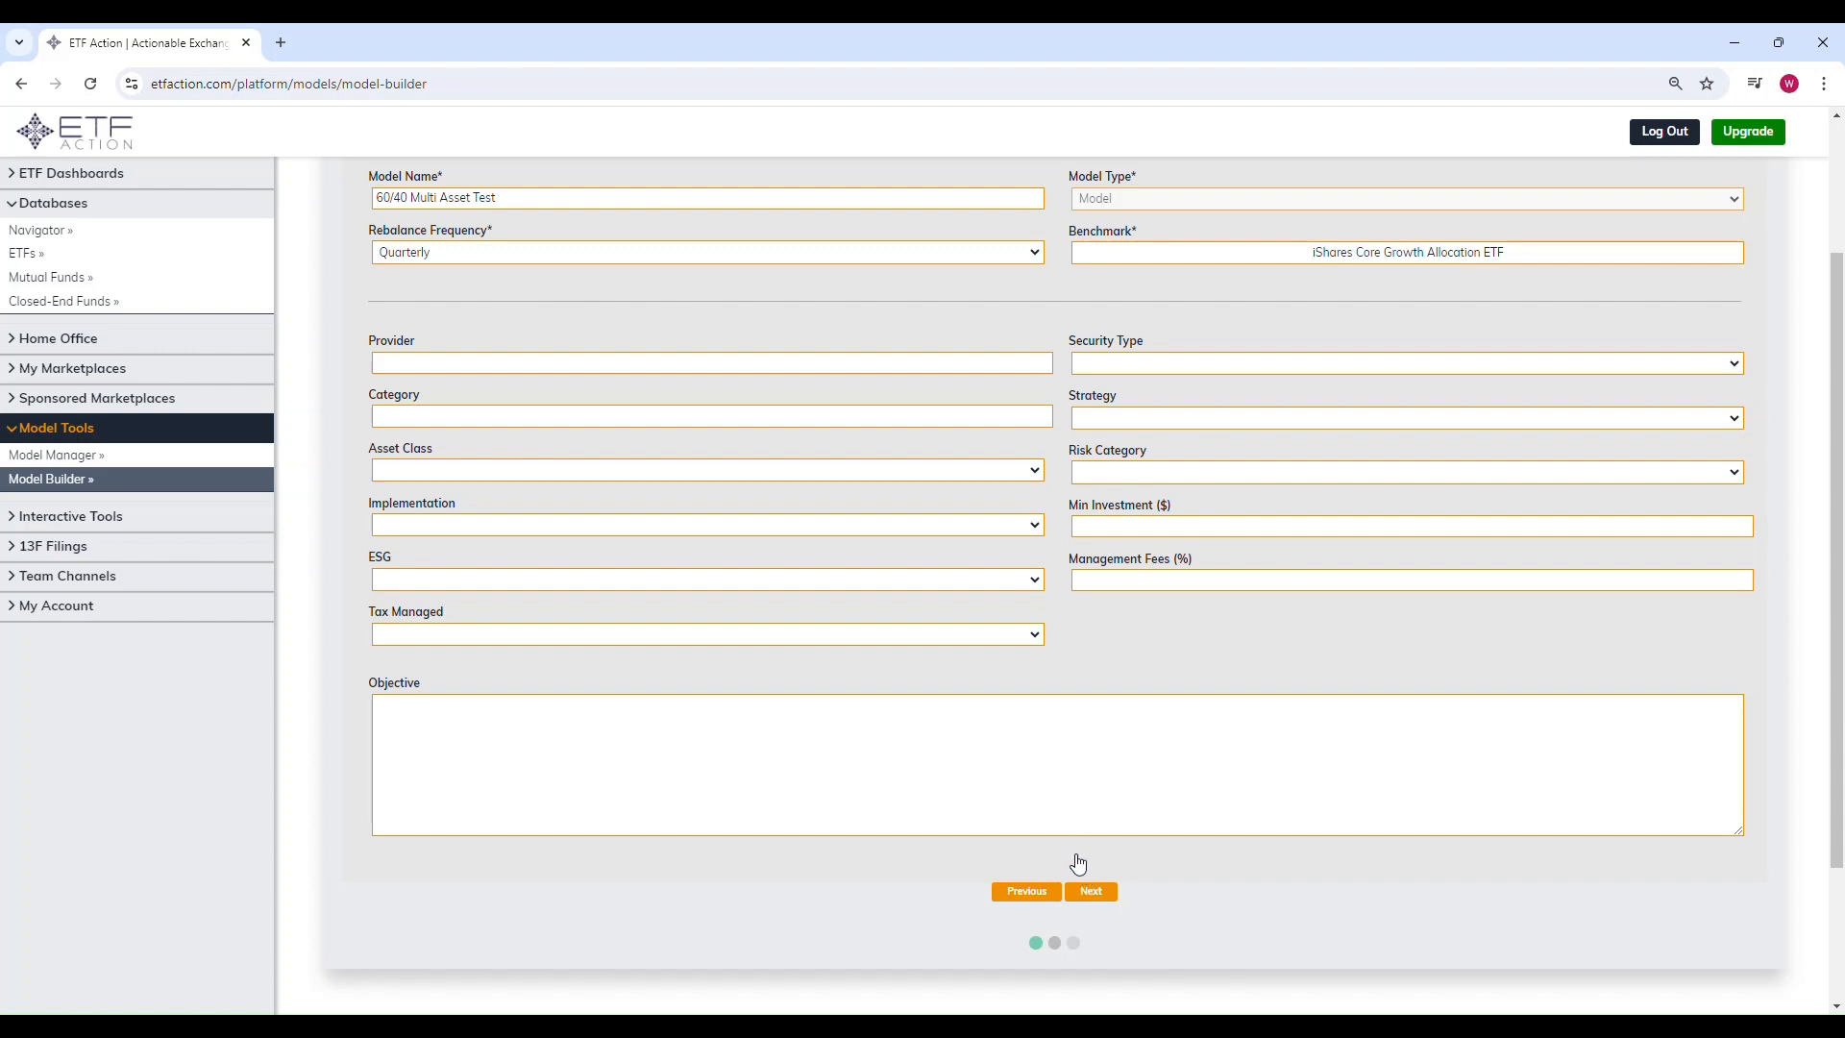
{"action": "scroll", "coordinate": [733, 687], "scroll_direction": "up", "scroll_amount": 1}
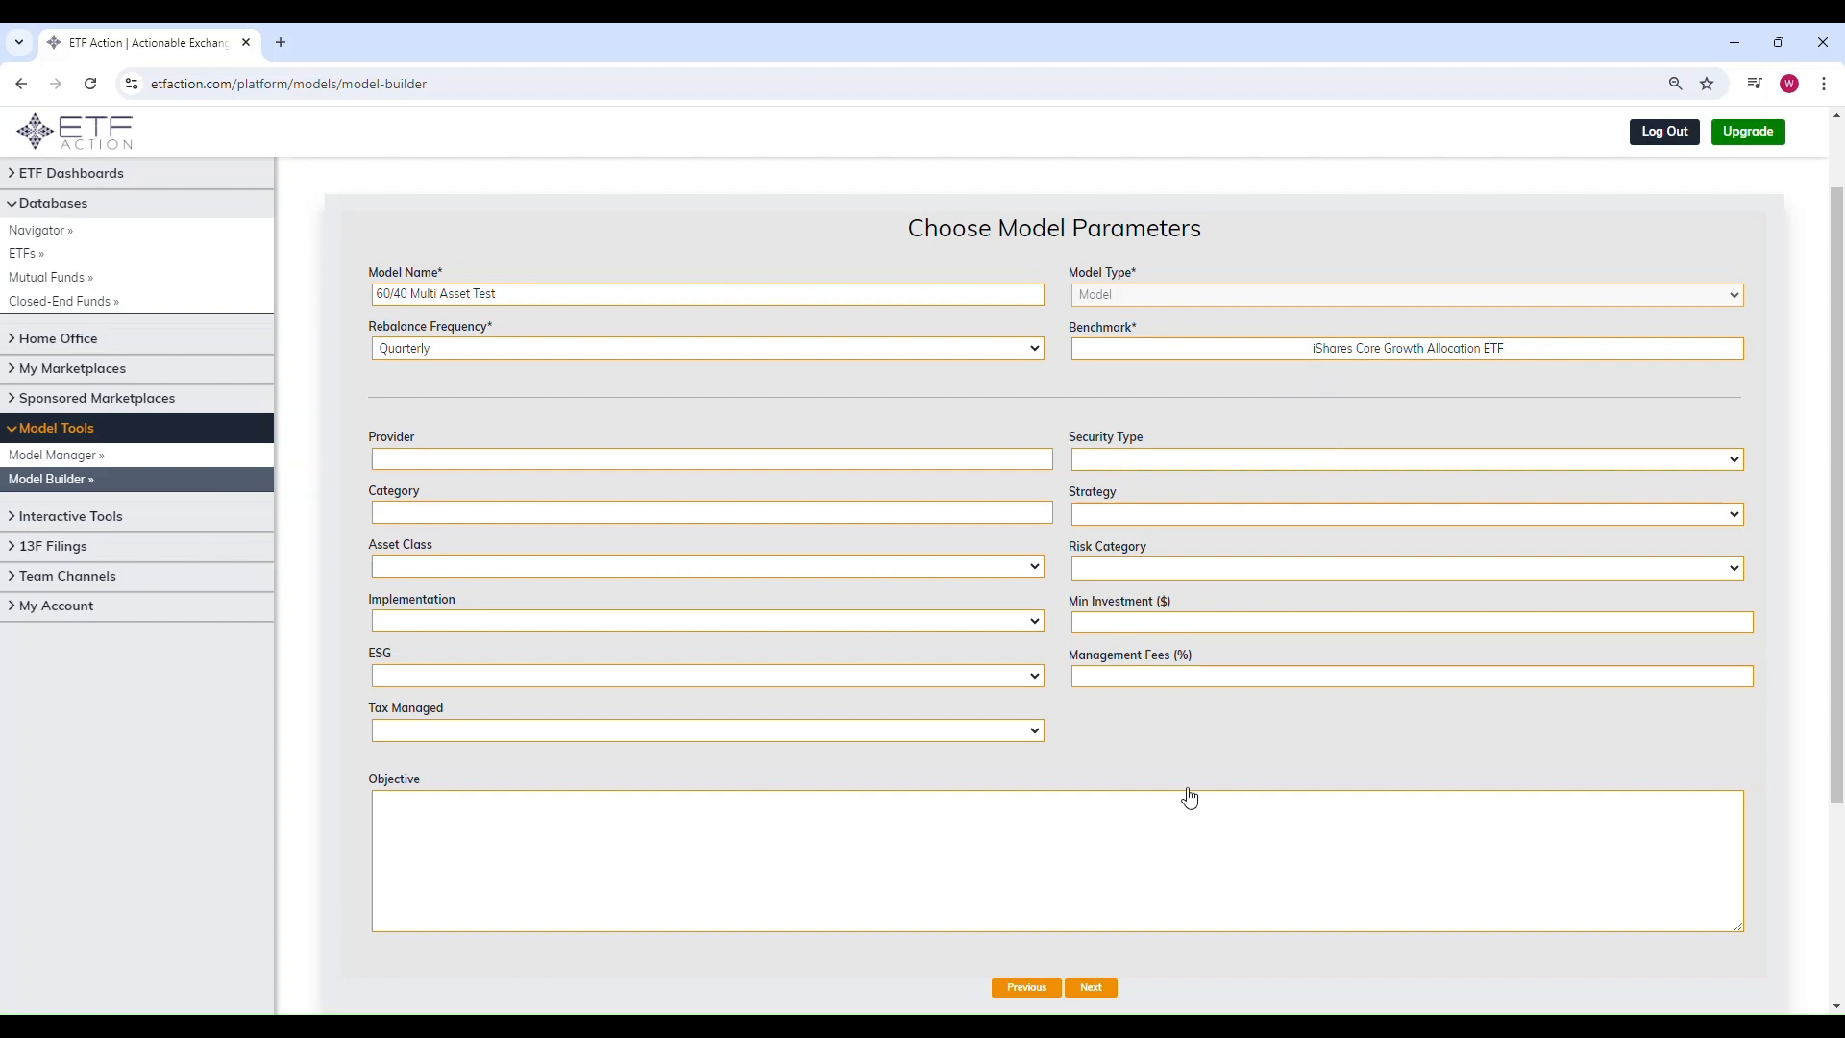
{"action": "left_click", "coordinate": [1096, 988]}
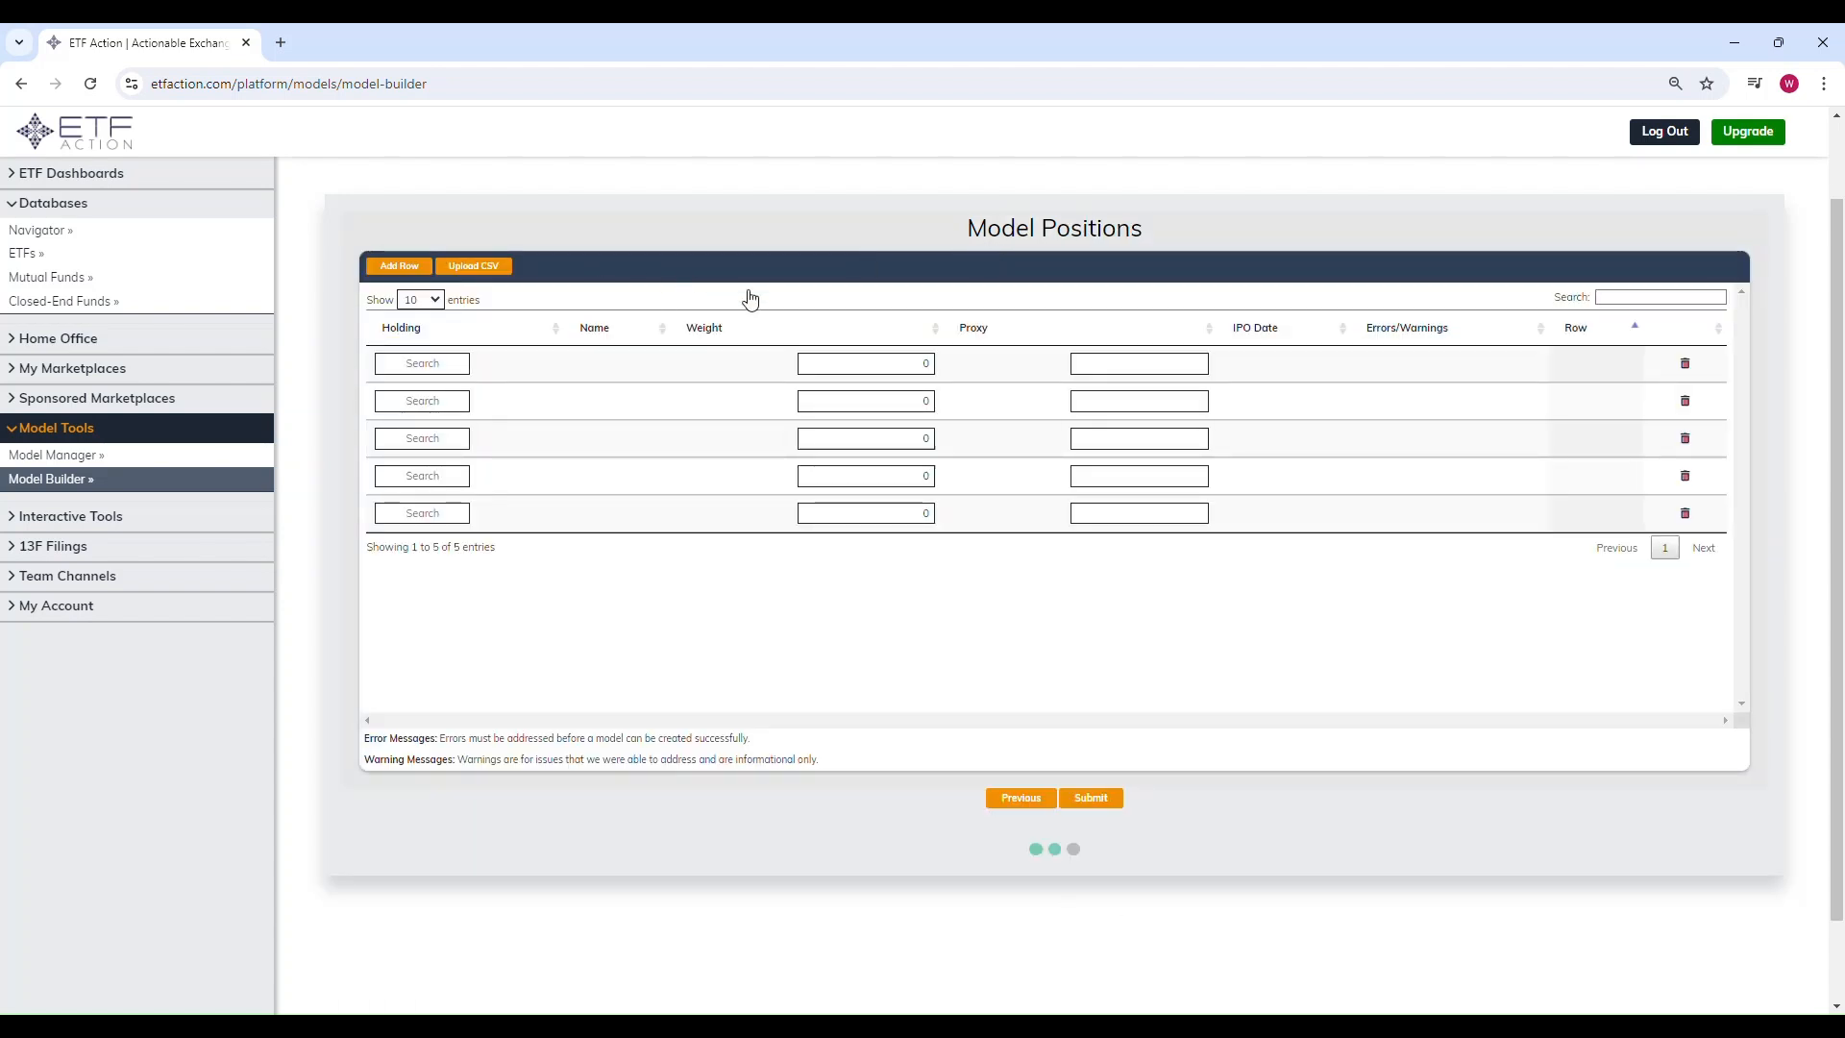
Step: Switch to the Test Model workbook and review its ticker and weight columns
{"action": "mouse_move", "coordinate": [1115, 1026]}
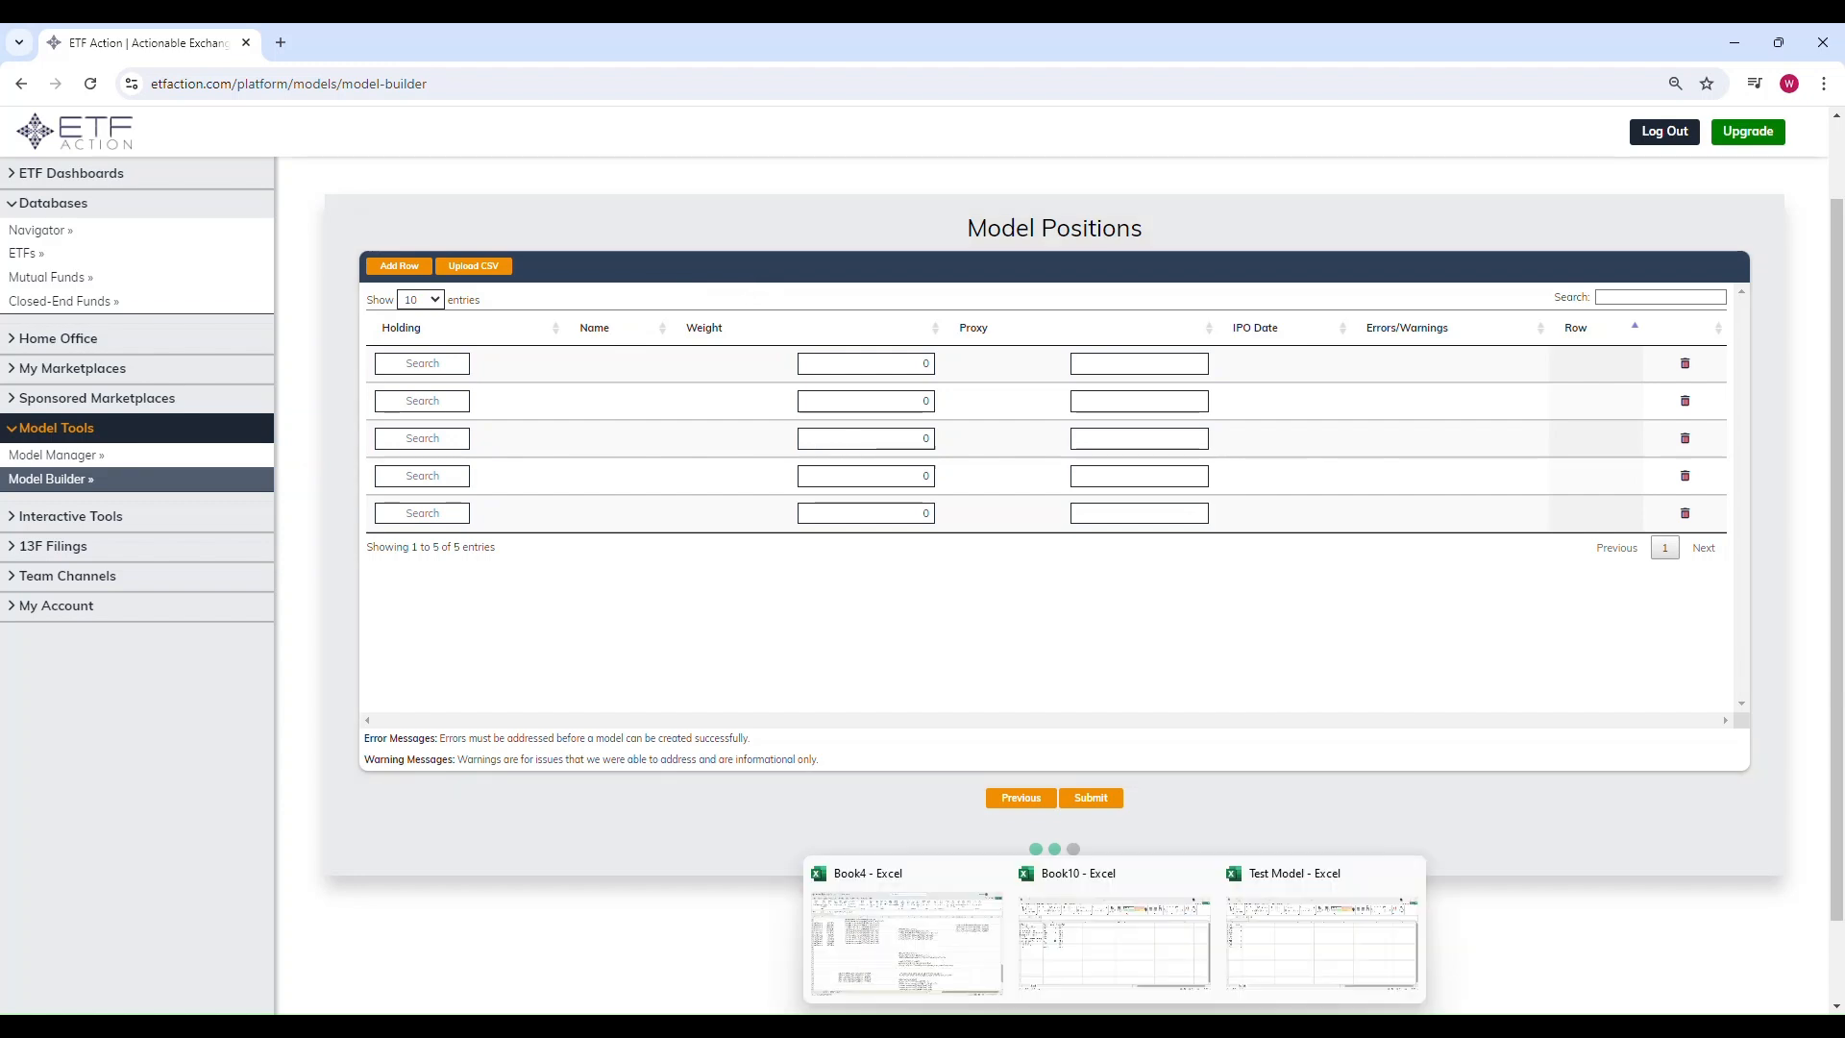
{"action": "left_click", "coordinate": [1328, 976]}
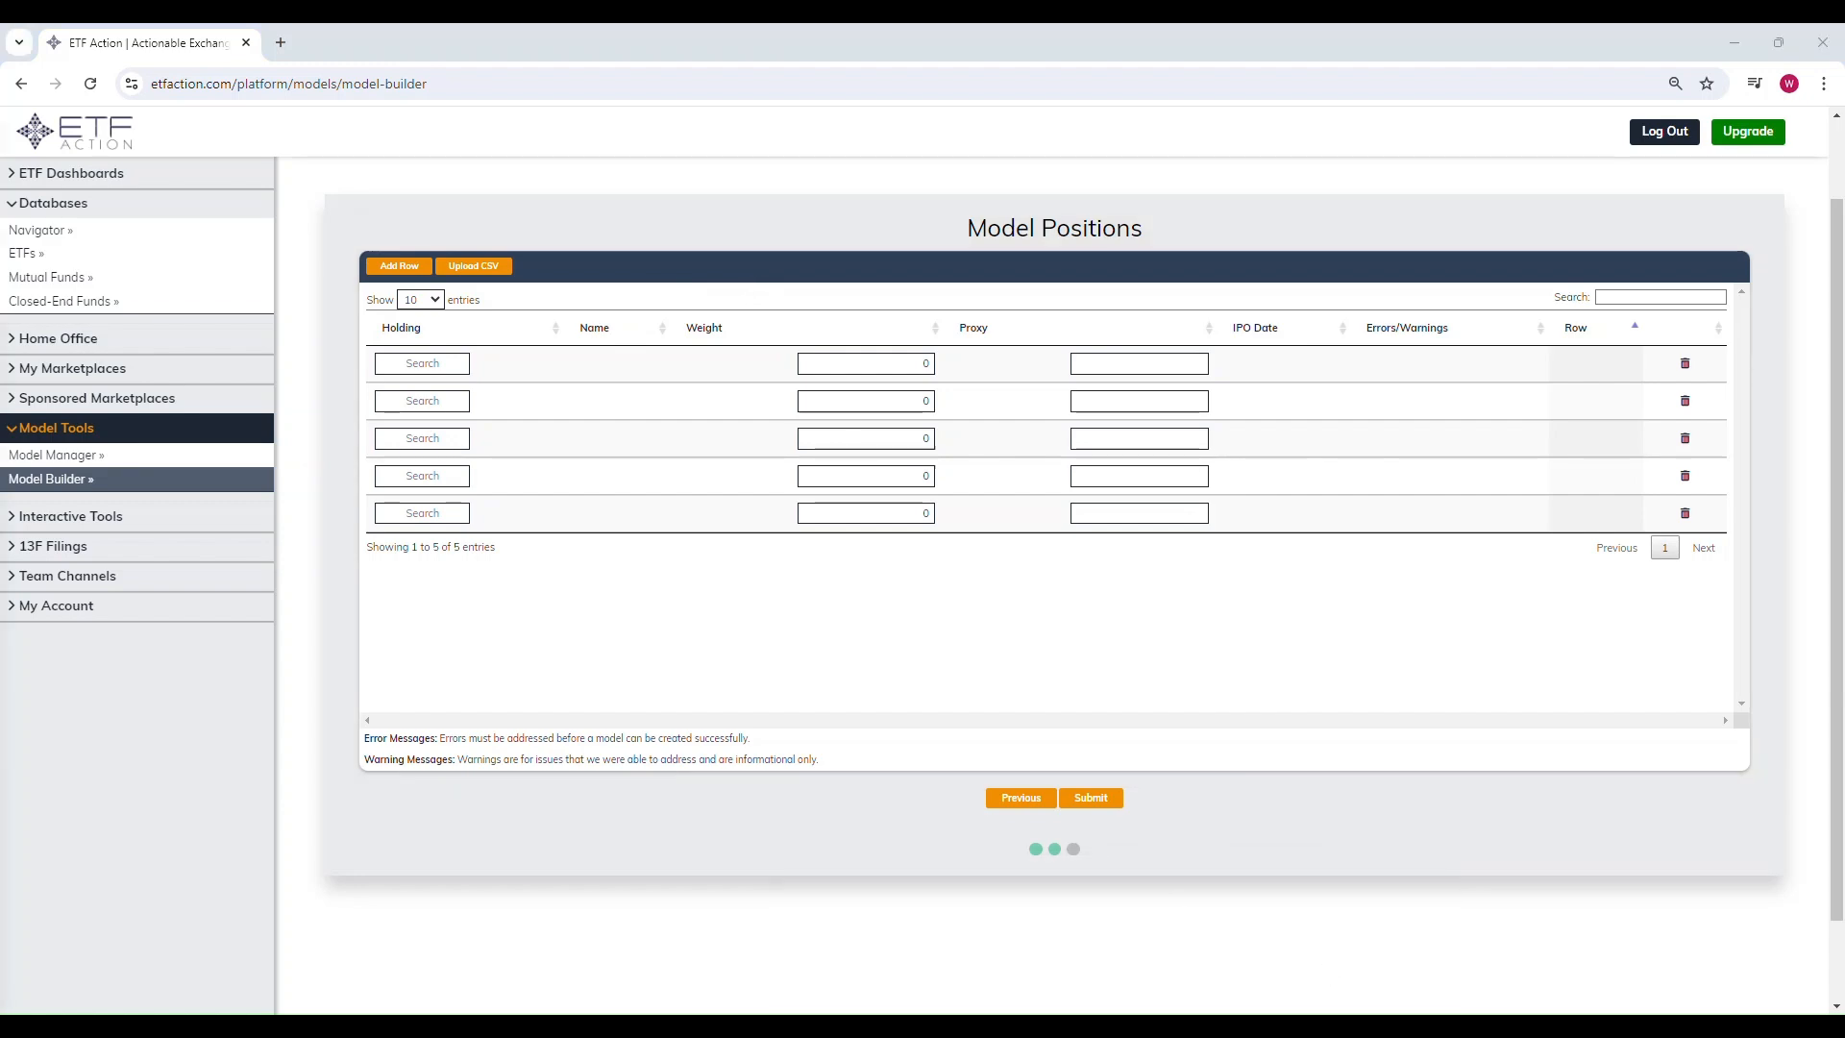
{"action": "left_click_drag", "start_coordinate": [0, 138], "coordinate": [1219, 131]}
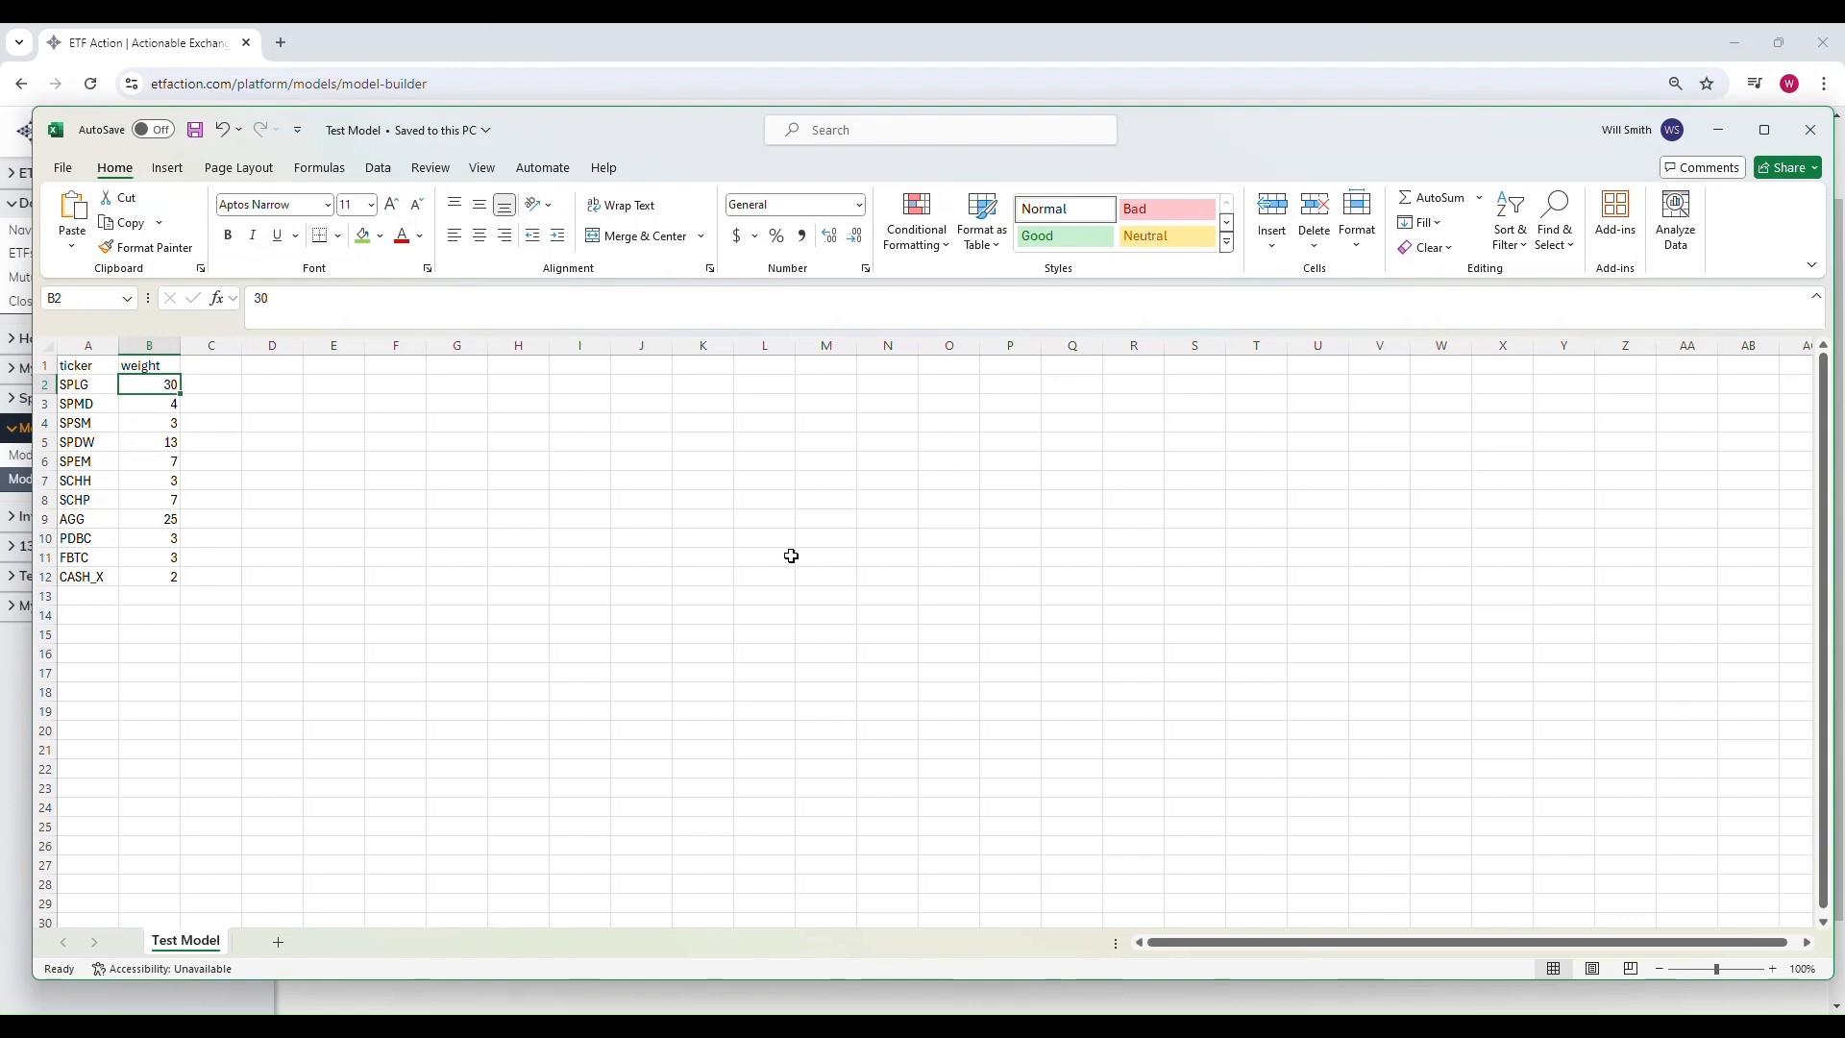
{"action": "left_click", "coordinate": [741, 578]}
{"action": "left_click", "coordinate": [104, 363]}
{"action": "left_click", "coordinate": [141, 370]}
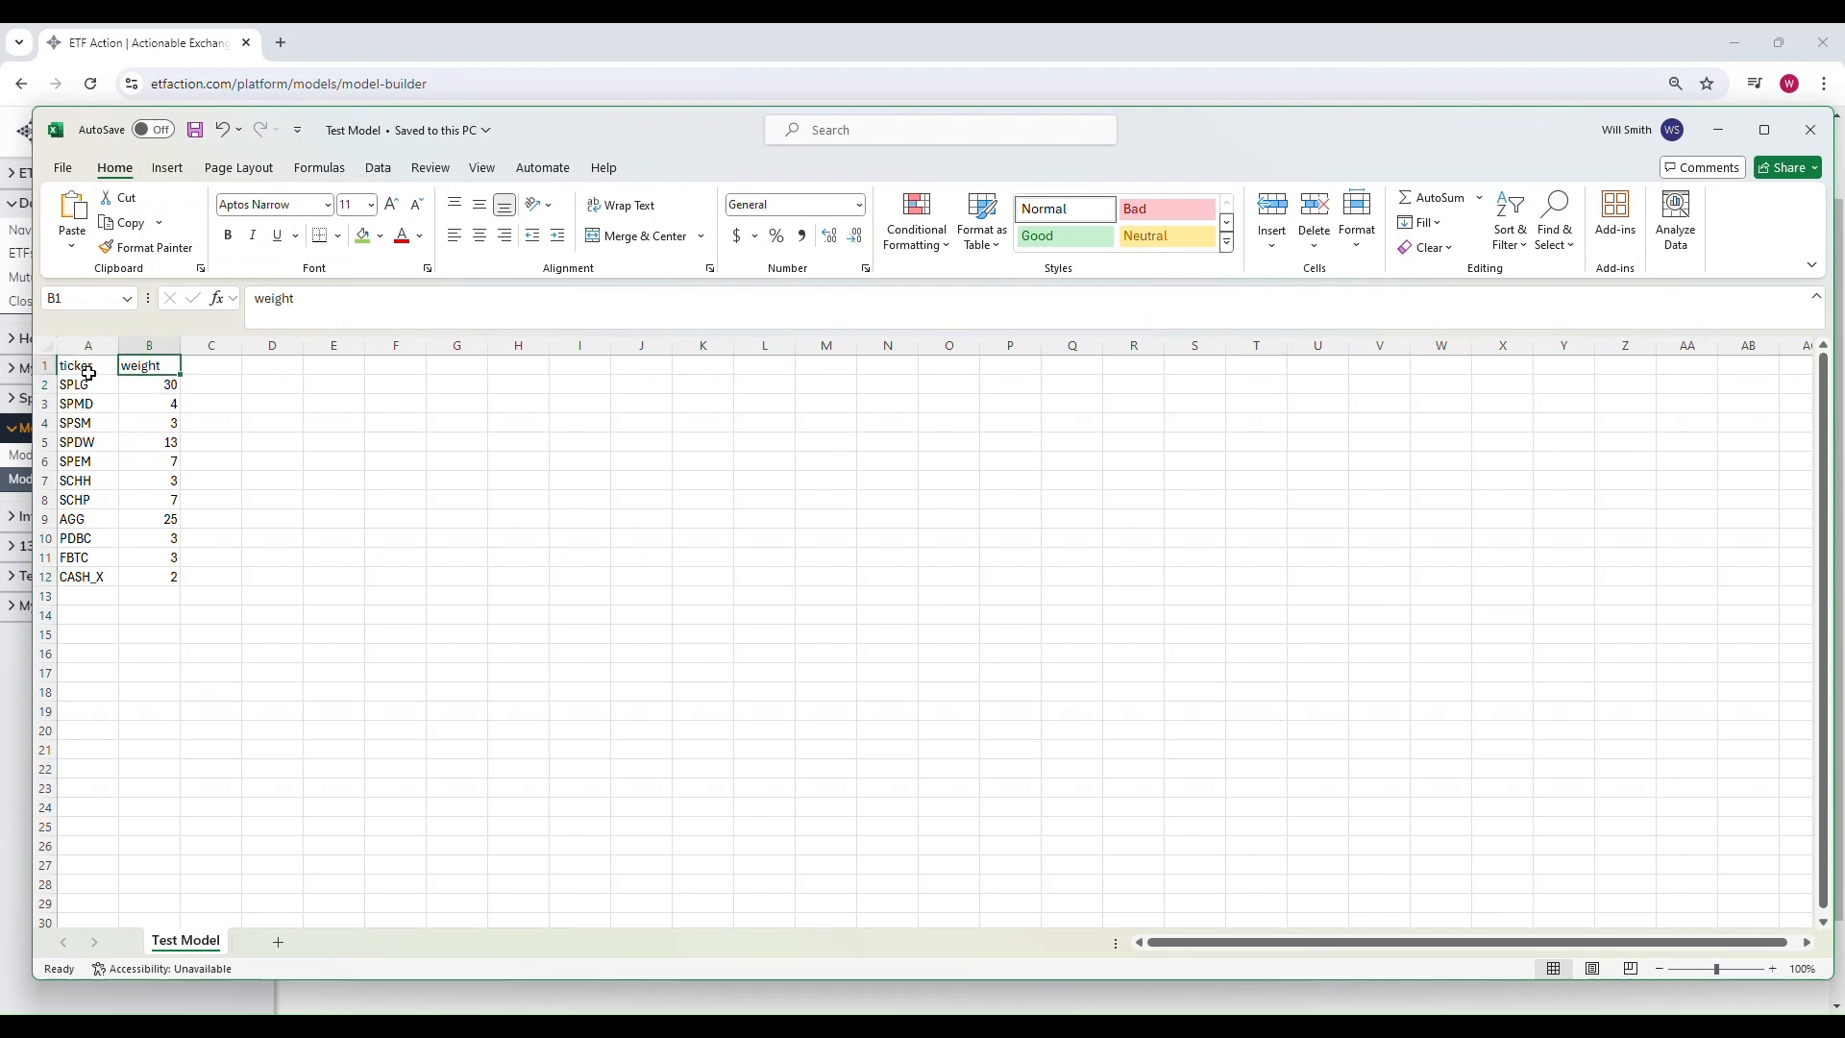
{"action": "left_click", "coordinate": [87, 373]}
{"action": "left_click", "coordinate": [146, 369]}
{"action": "left_click", "coordinate": [103, 366]}
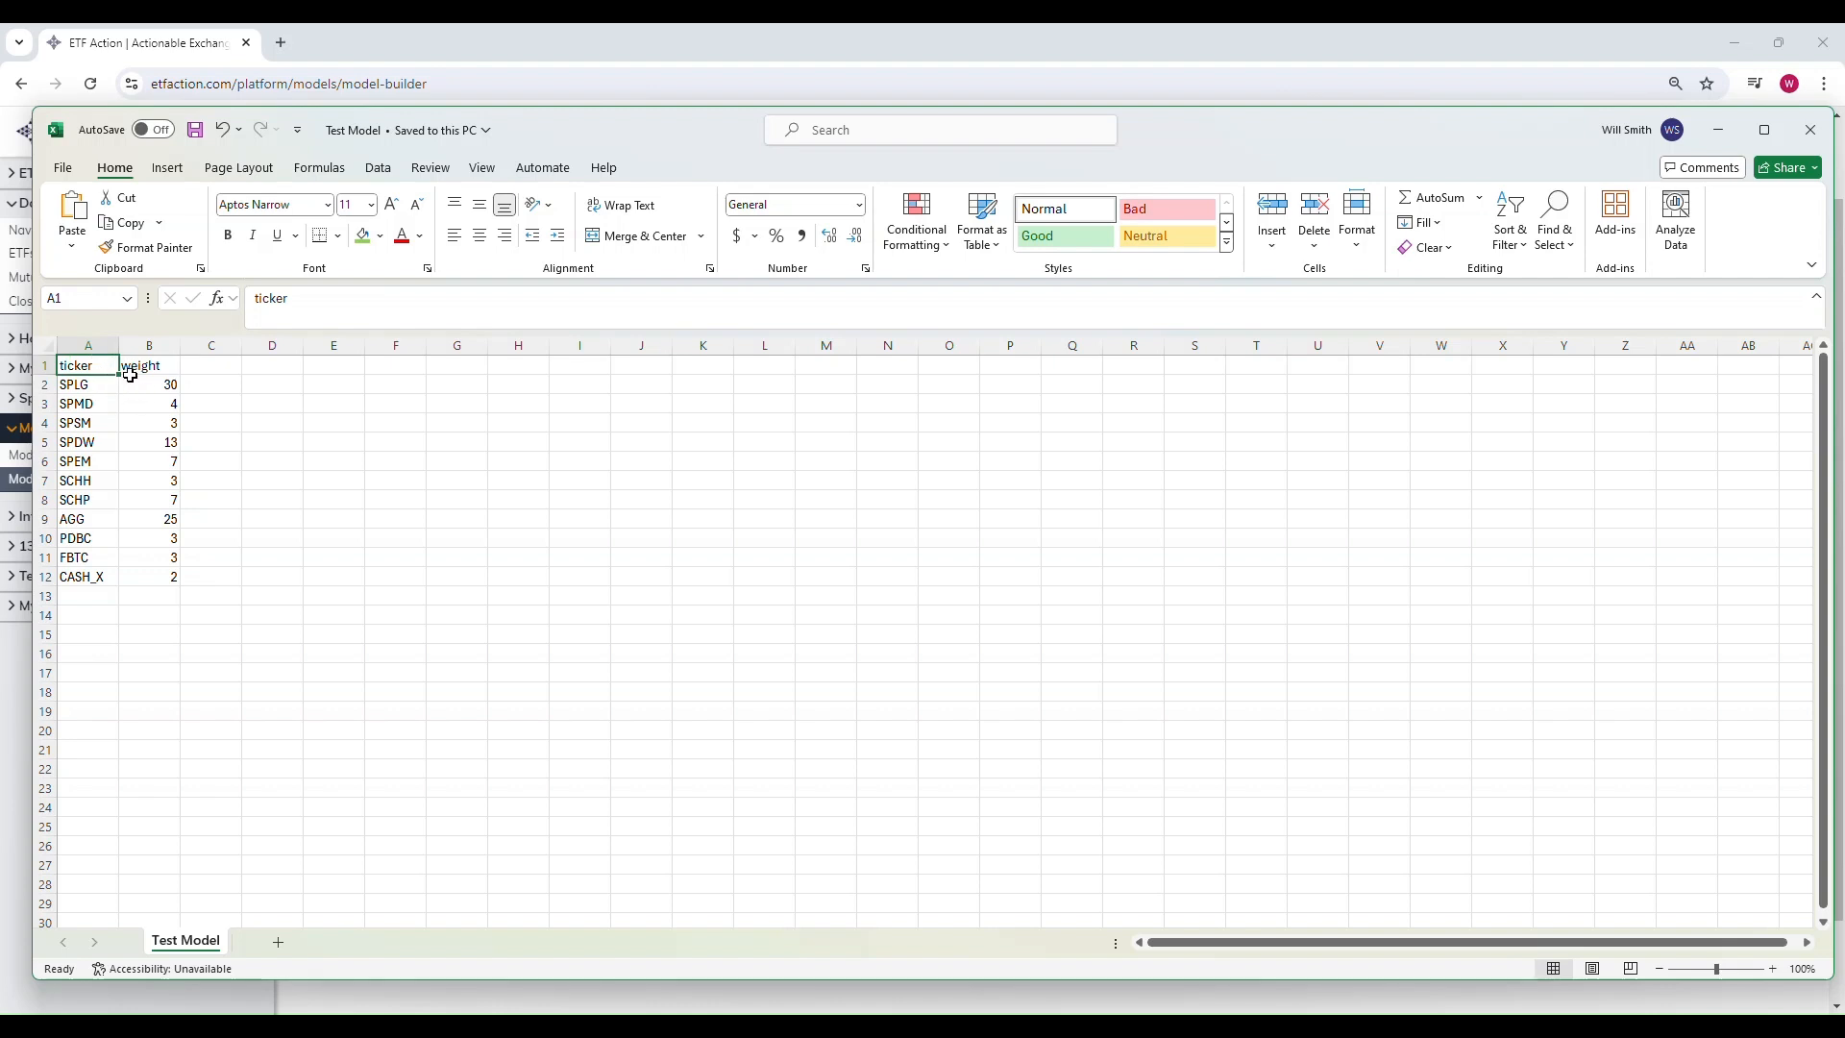
Step: Inspect the Test Model weight values and check that the workbook's Save As file type is CSV
{"action": "left_click", "coordinate": [145, 362]}
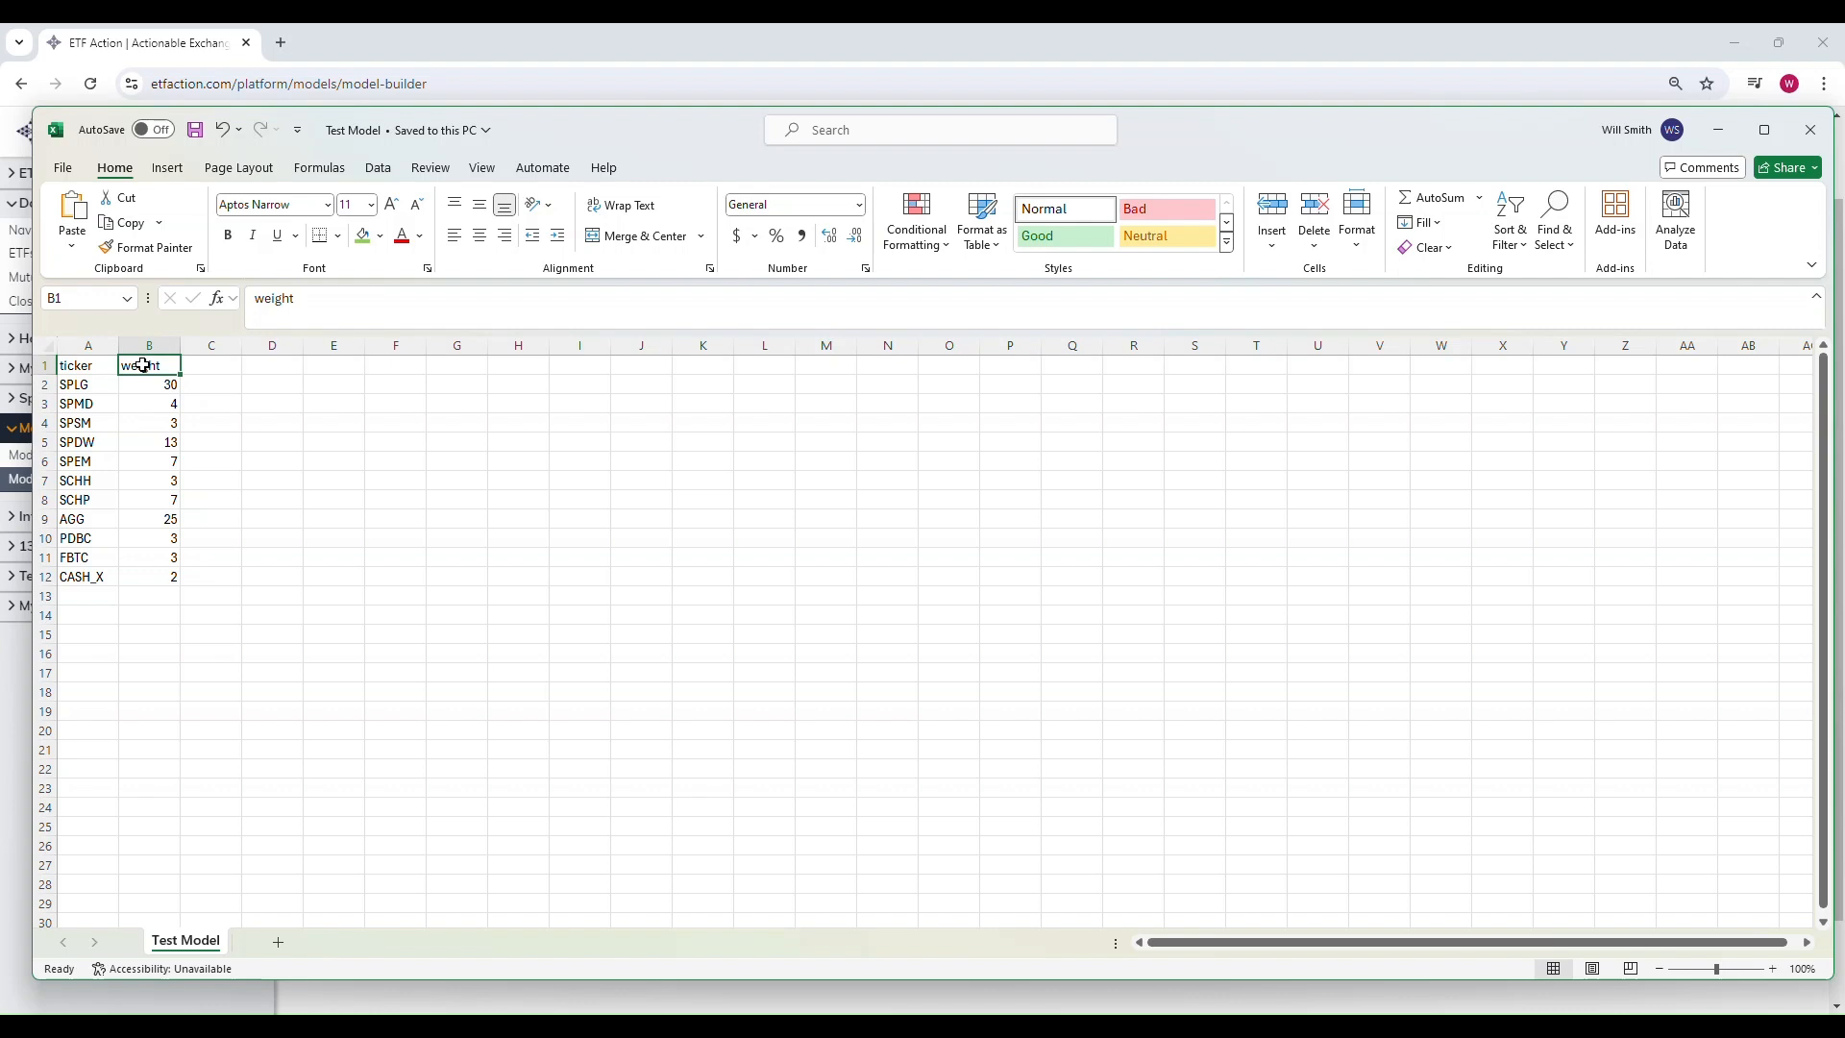
{"action": "left_click_drag", "start_coordinate": [149, 381], "coordinate": [159, 577]}
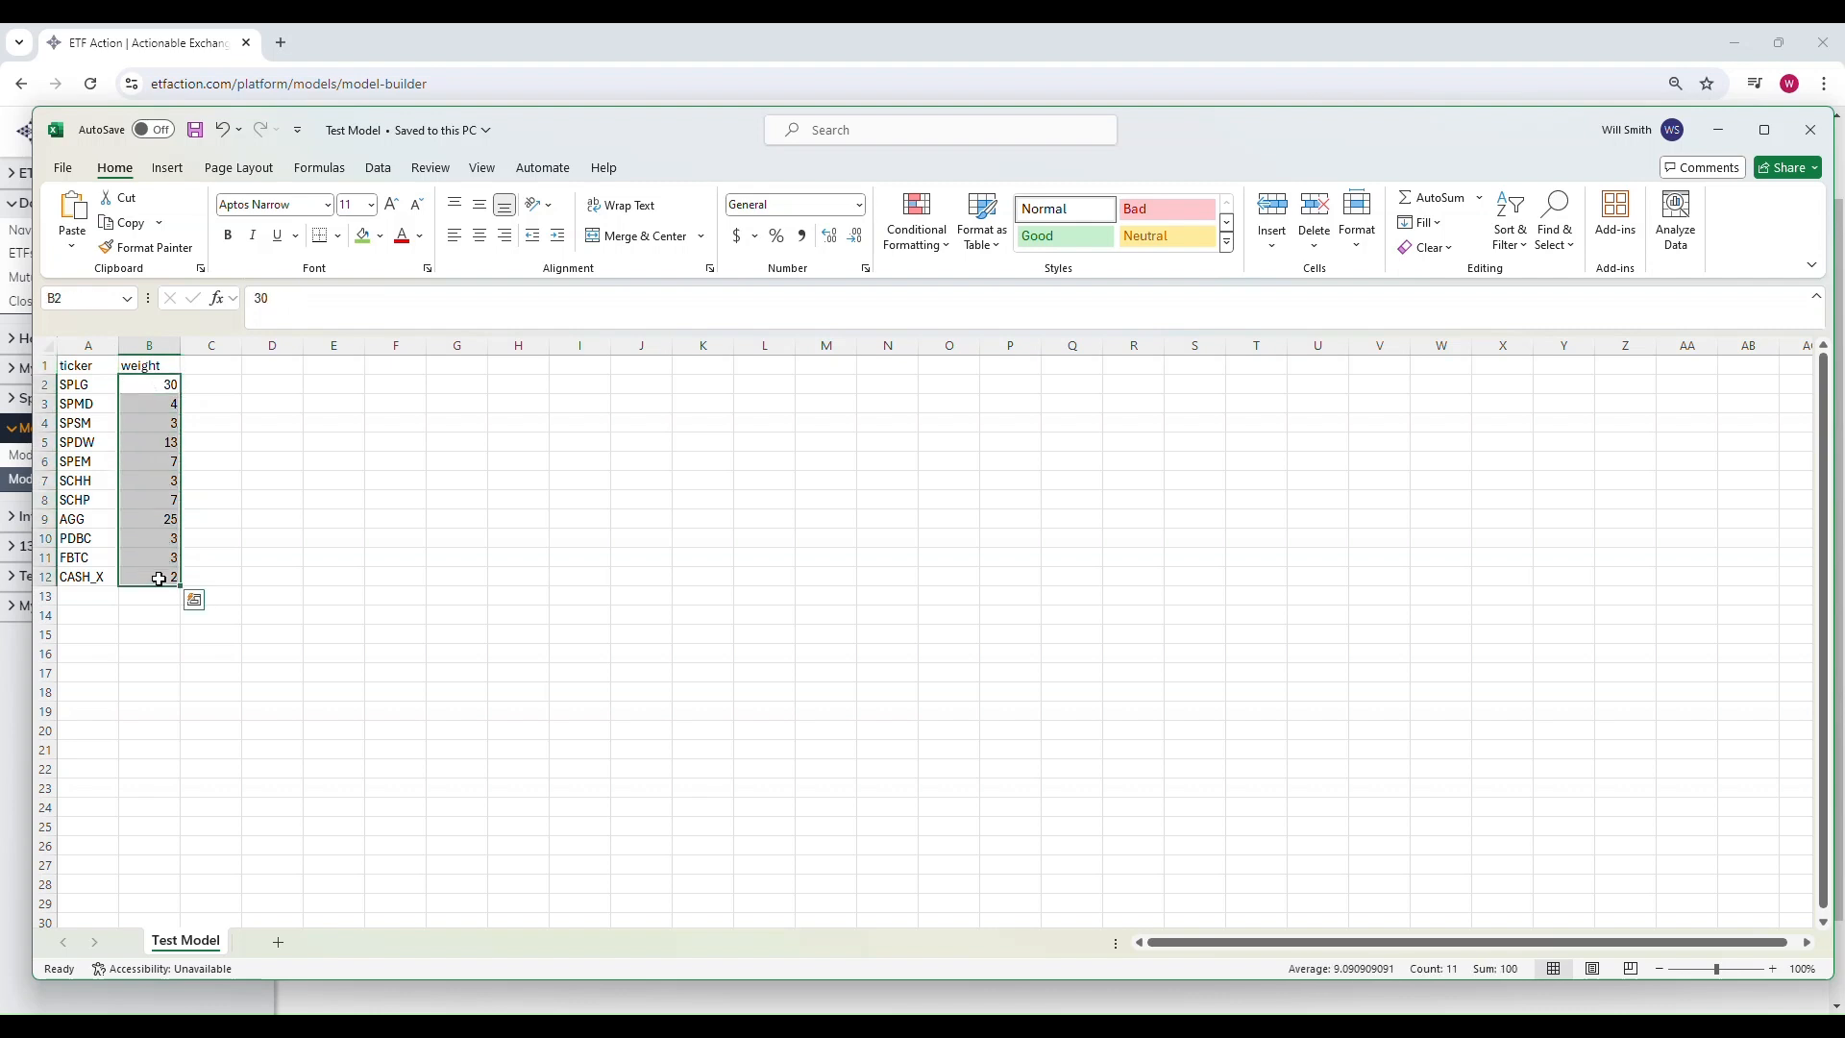
{"action": "left_click", "coordinate": [159, 389]}
{"action": "left_click", "coordinate": [67, 169]}
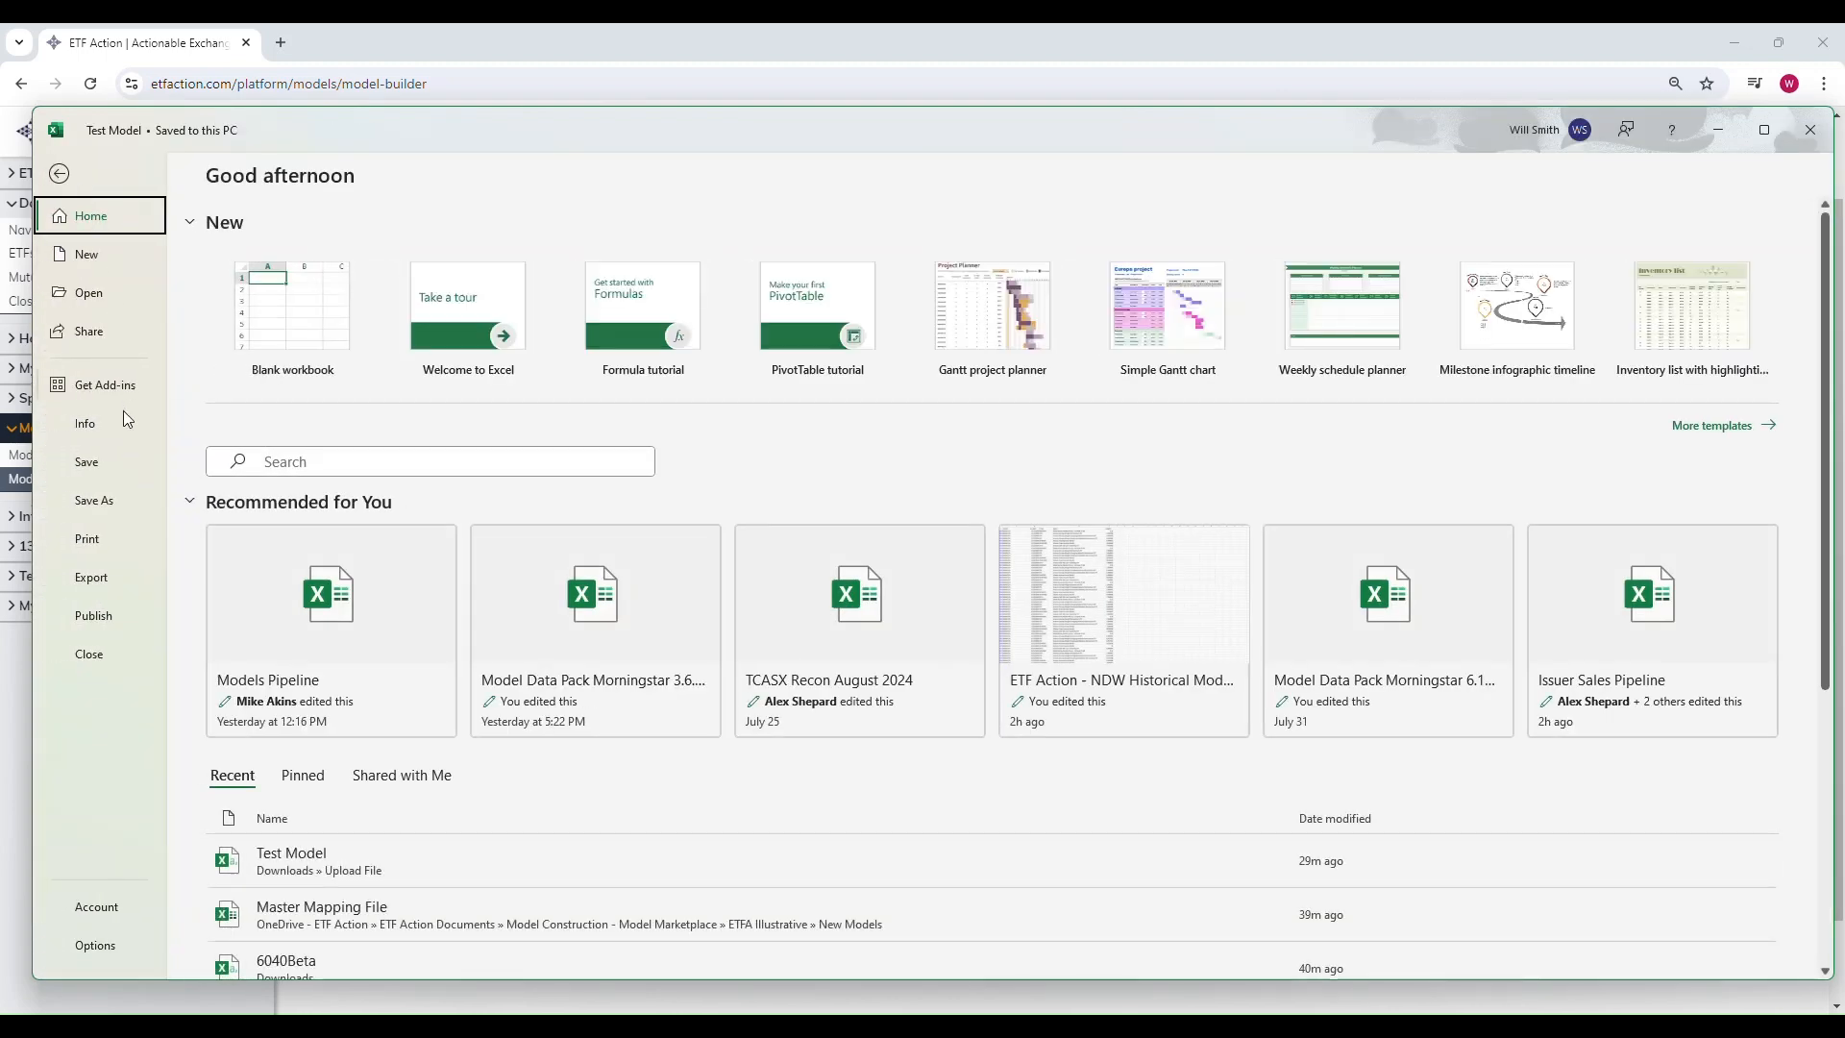
{"action": "left_click", "coordinate": [94, 499]}
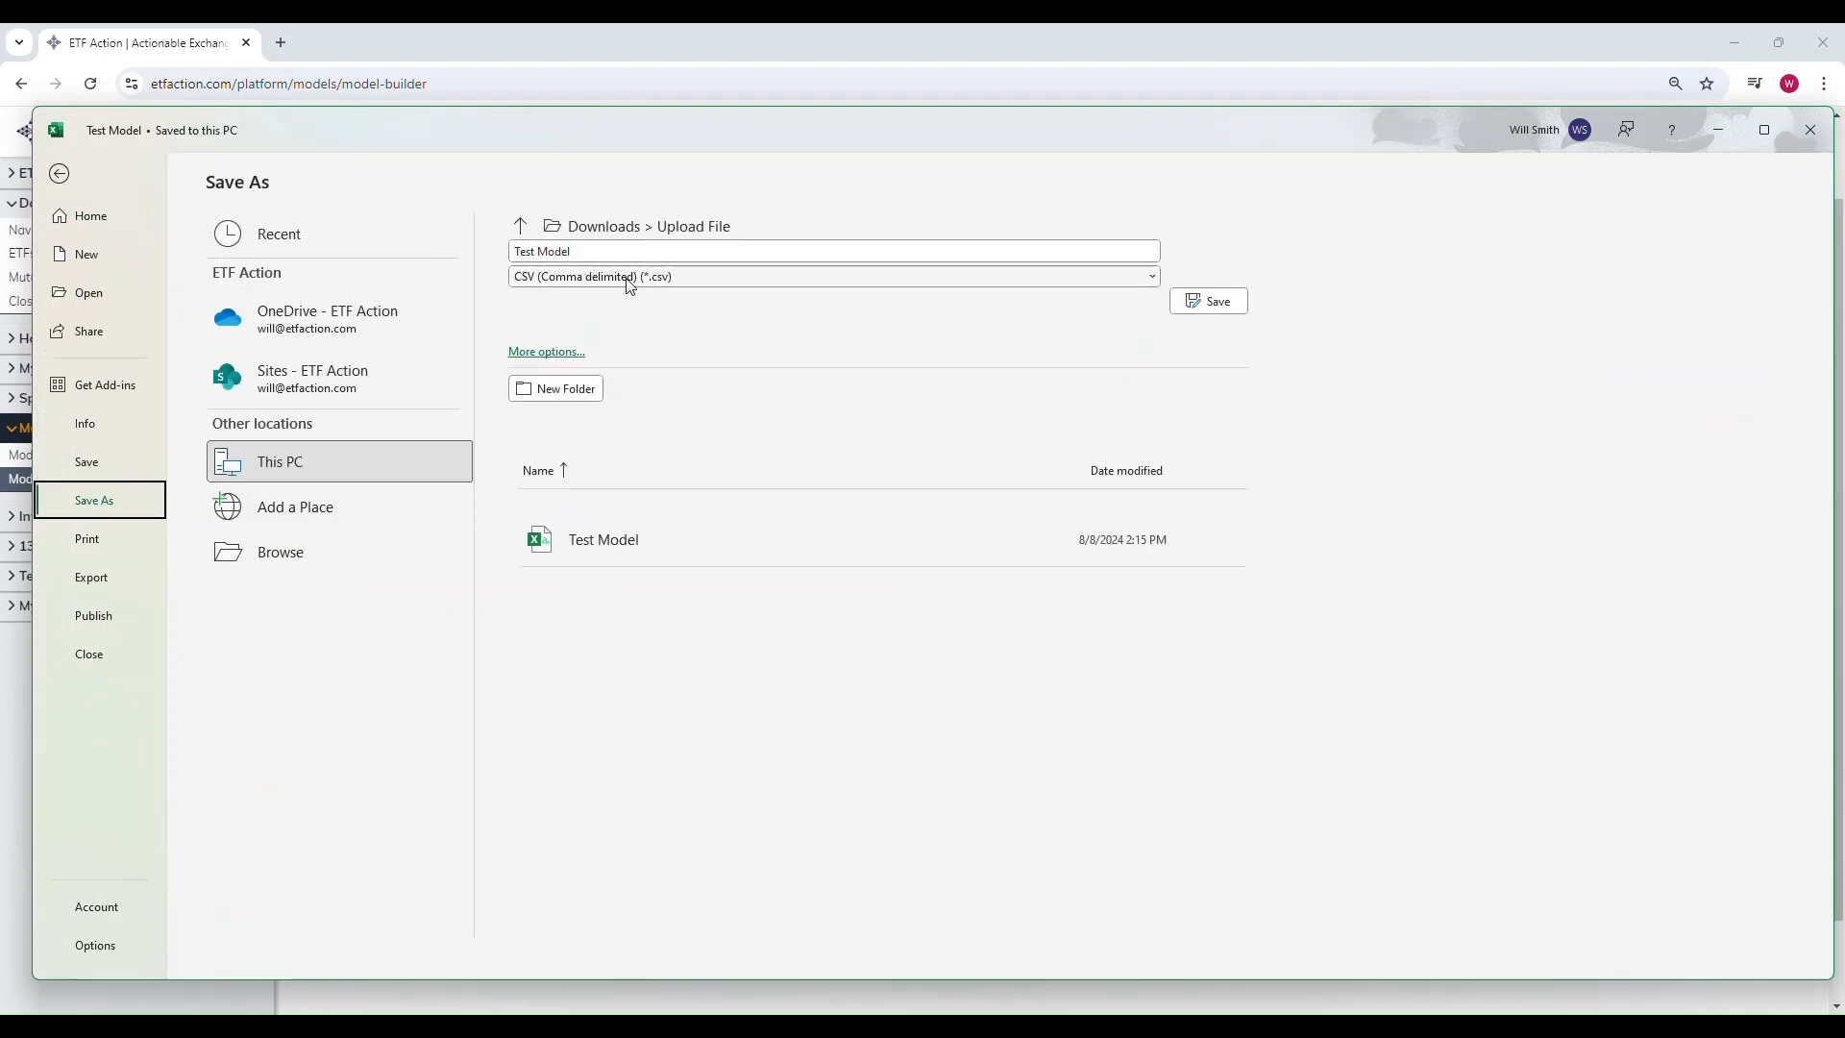
{"action": "left_click", "coordinate": [60, 173]}
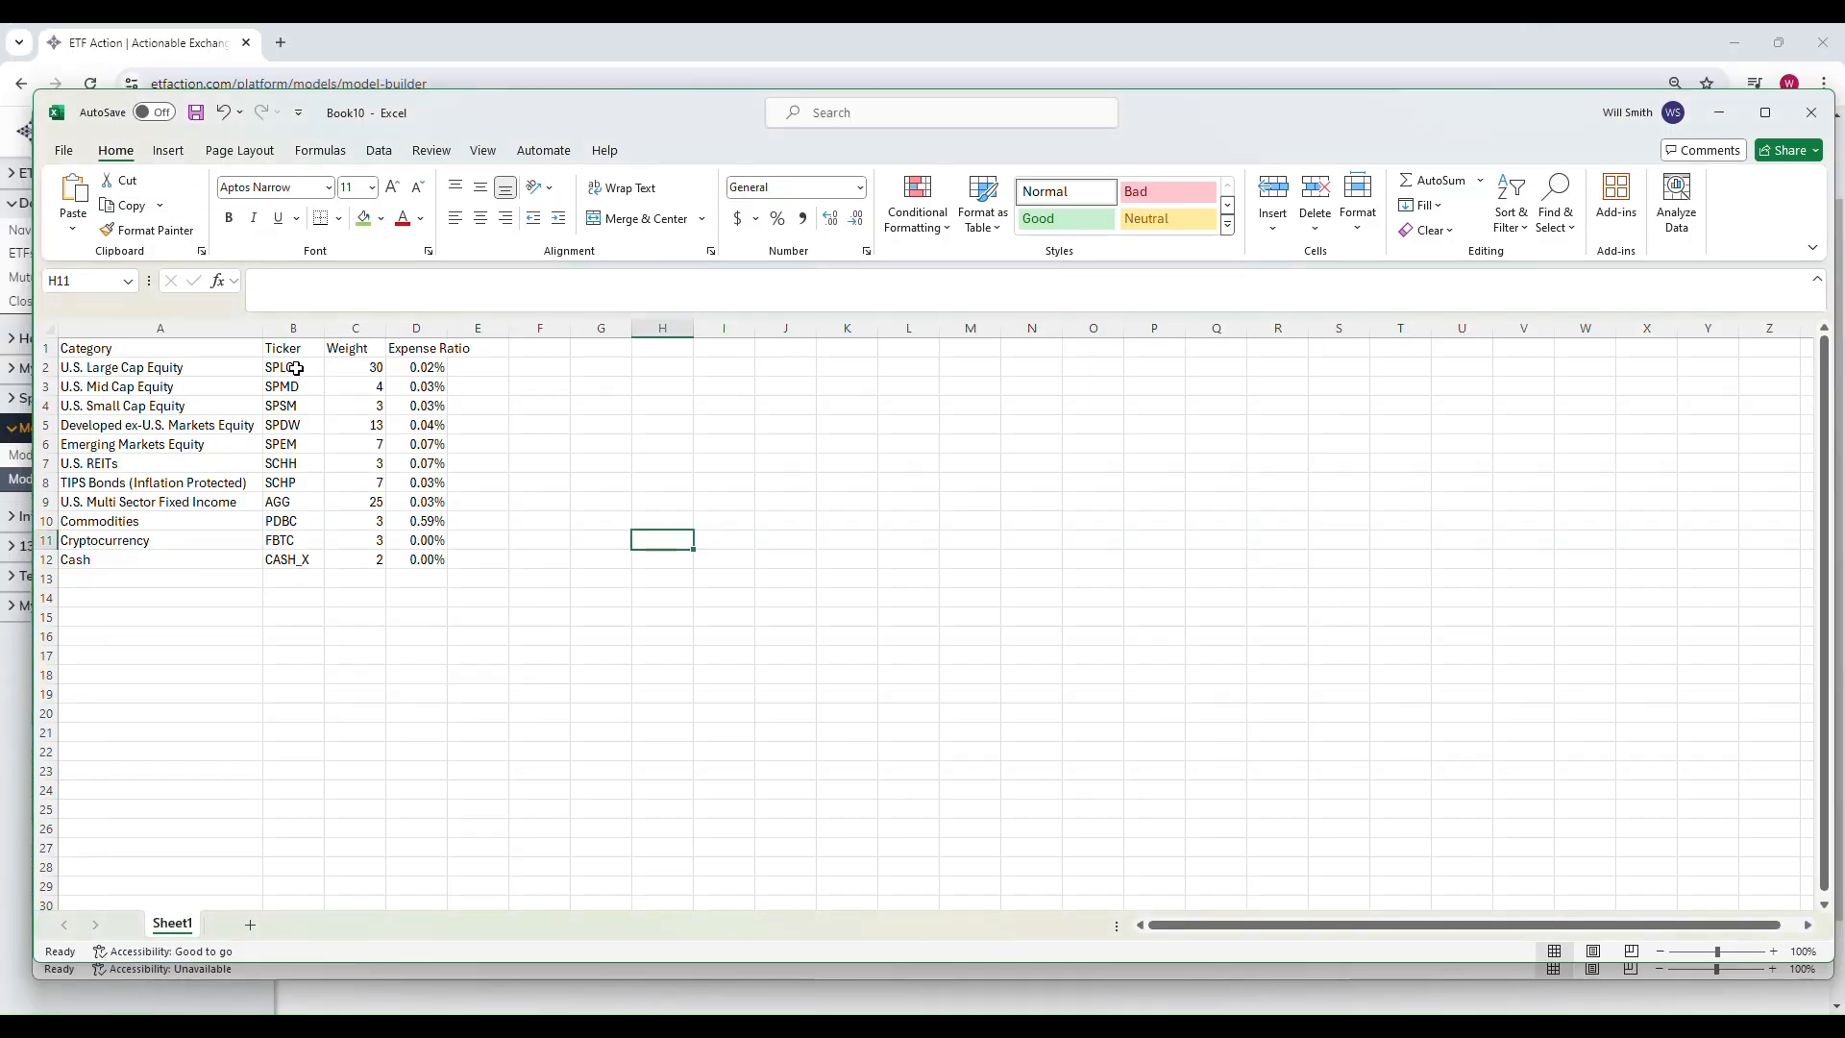
Step: Compare tickers and weights against the Book10 source sheet, then save the Test Model workbook
{"action": "left_click_drag", "start_coordinate": [297, 369], "coordinate": [302, 556]}
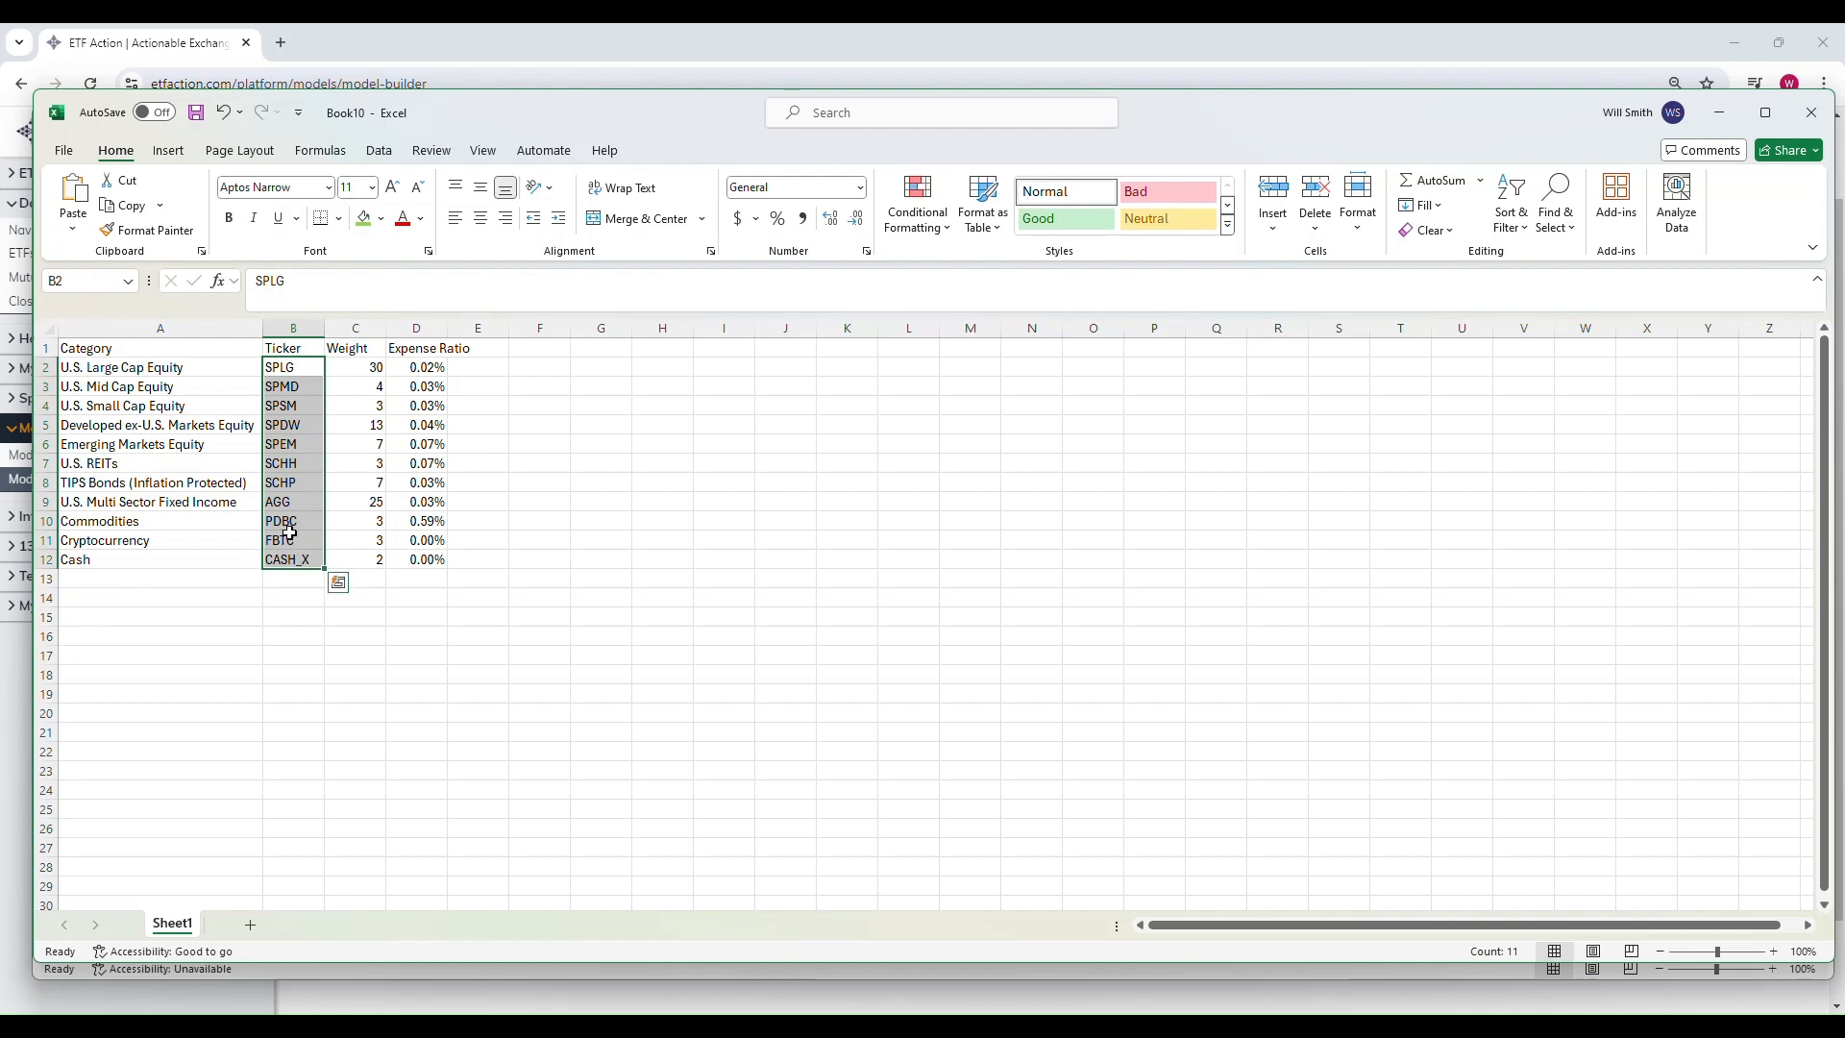
{"action": "left_click_drag", "start_coordinate": [362, 371], "coordinate": [366, 535]}
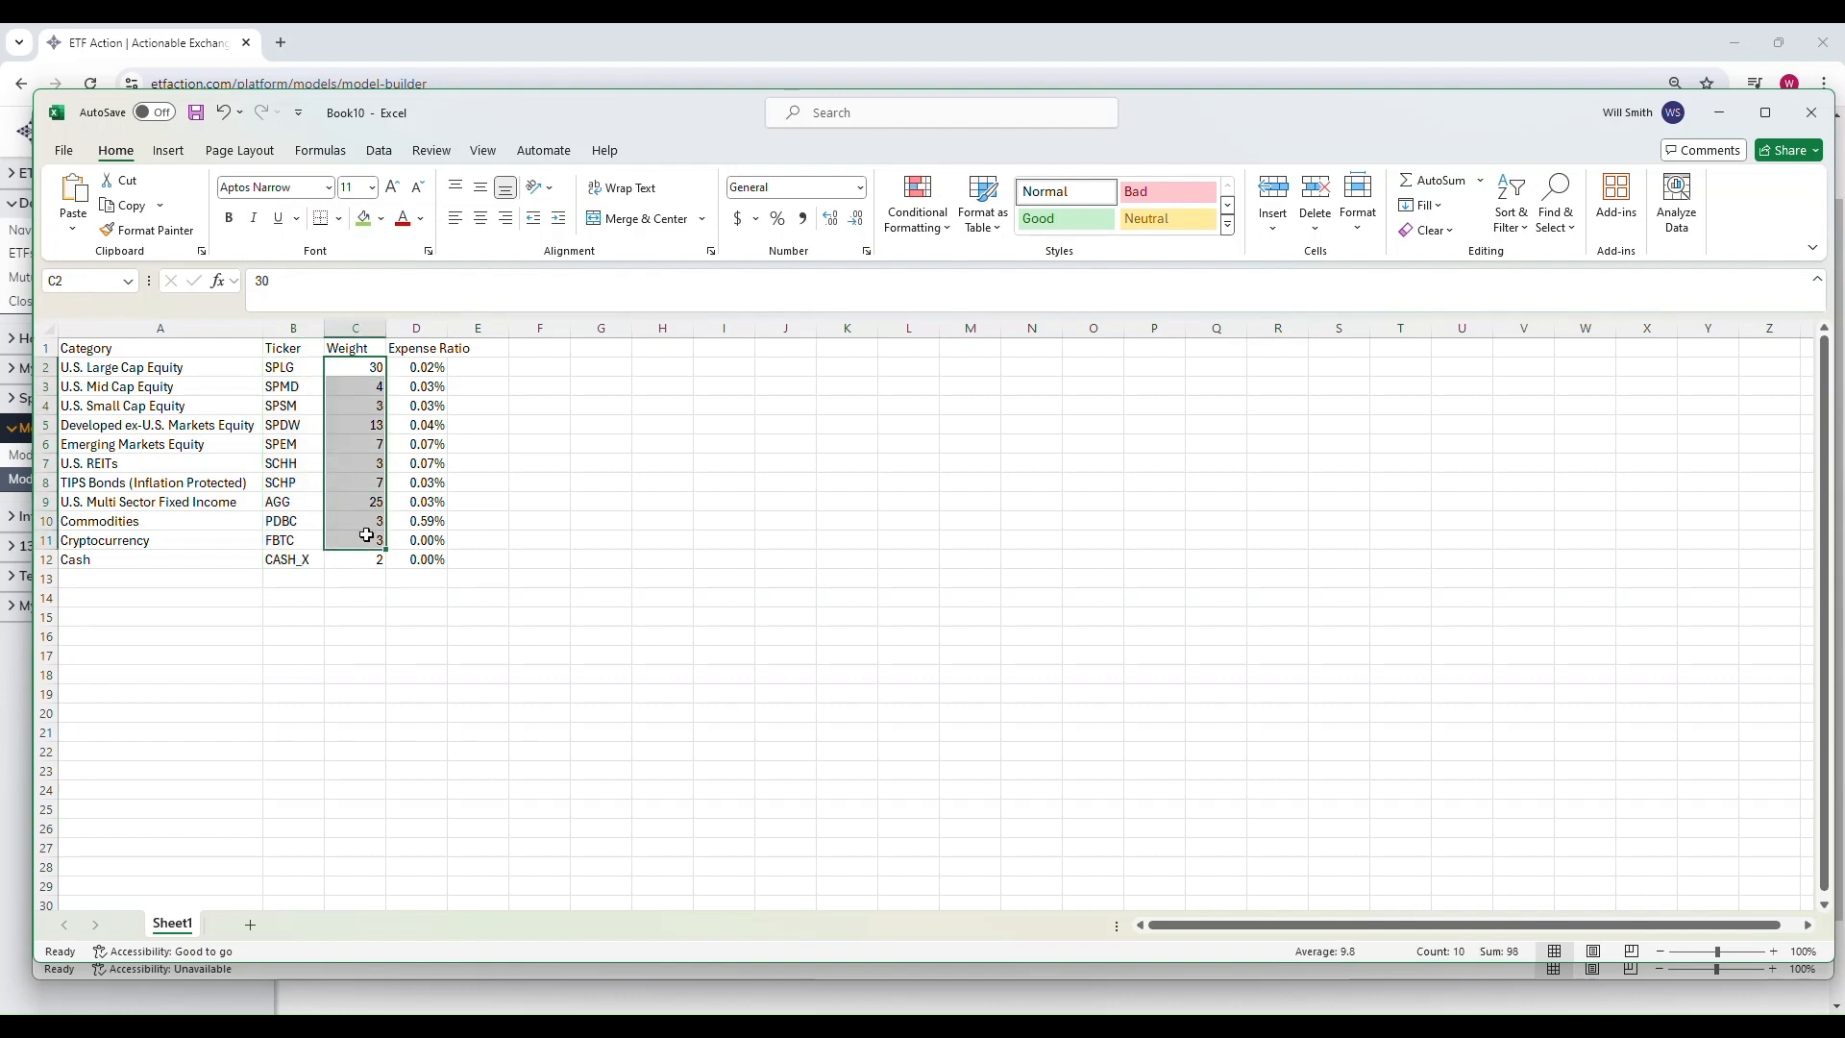
{"action": "left_click", "coordinate": [1720, 112]}
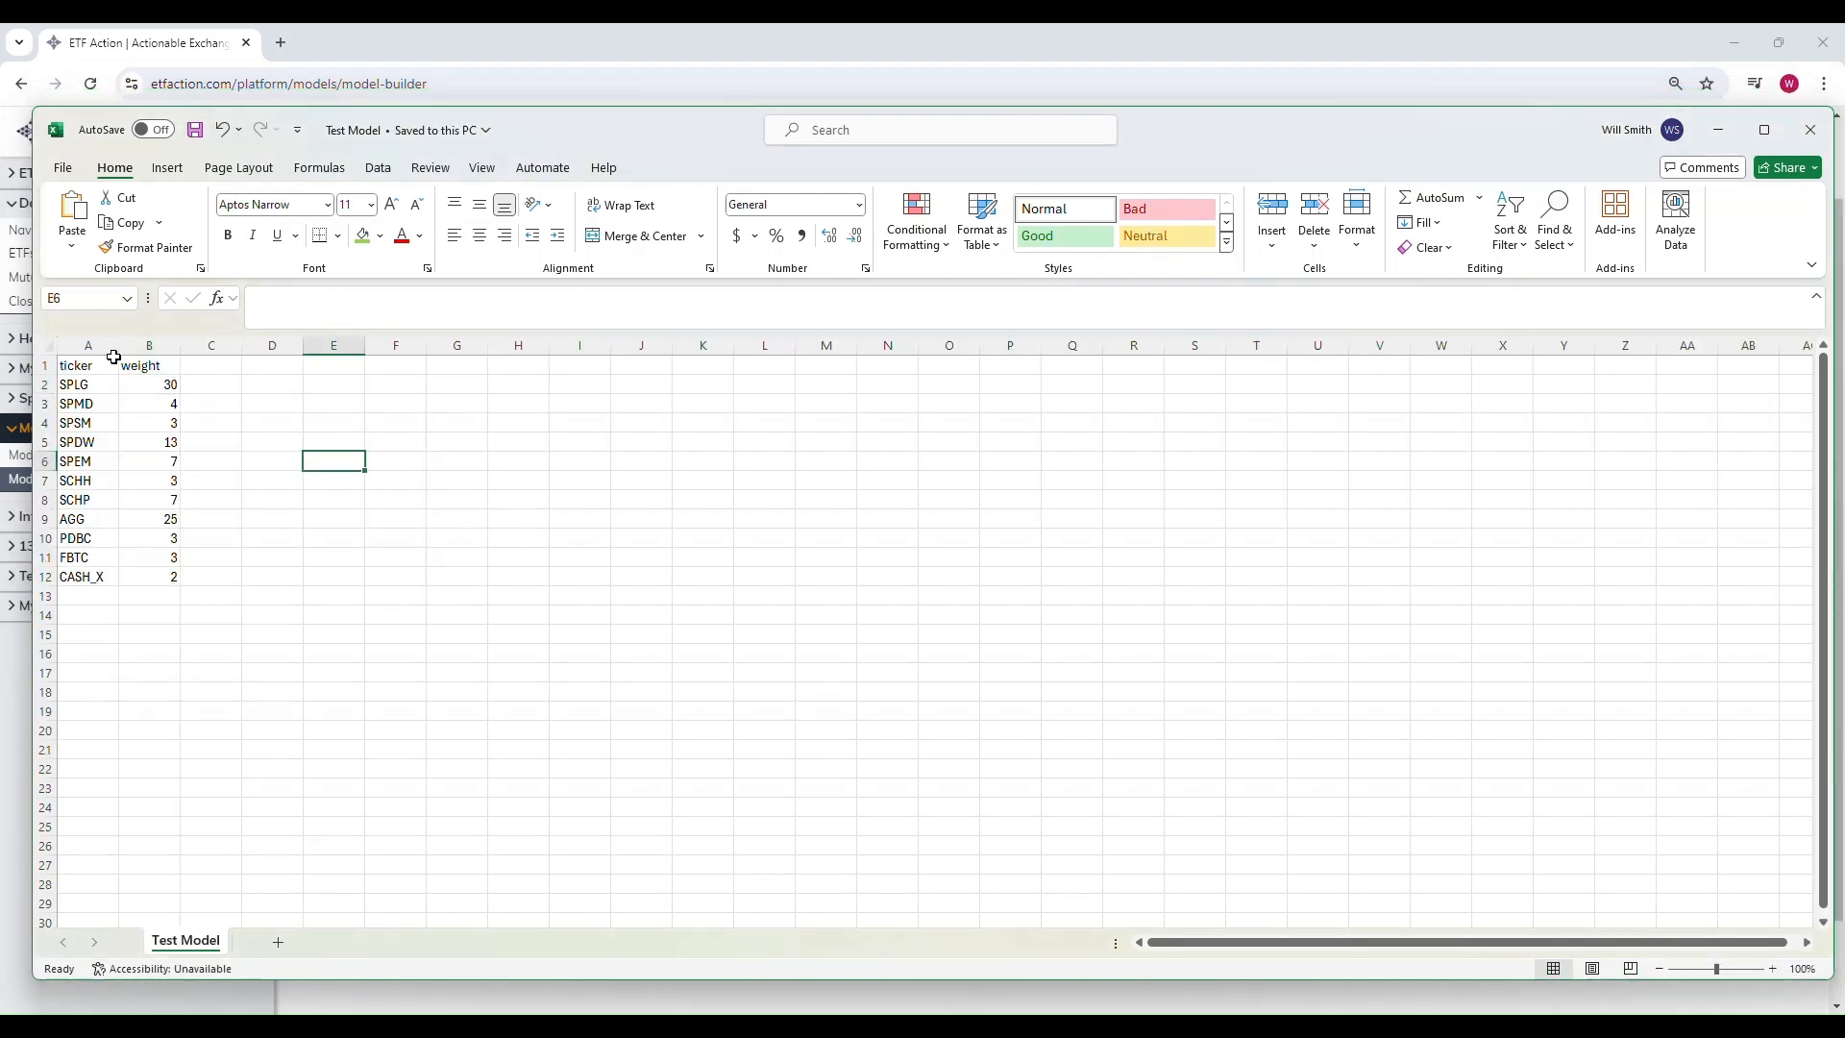
{"action": "left_click", "coordinate": [106, 364]}
{"action": "left_click", "coordinate": [141, 366]}
{"action": "left_click", "coordinate": [194, 131]}
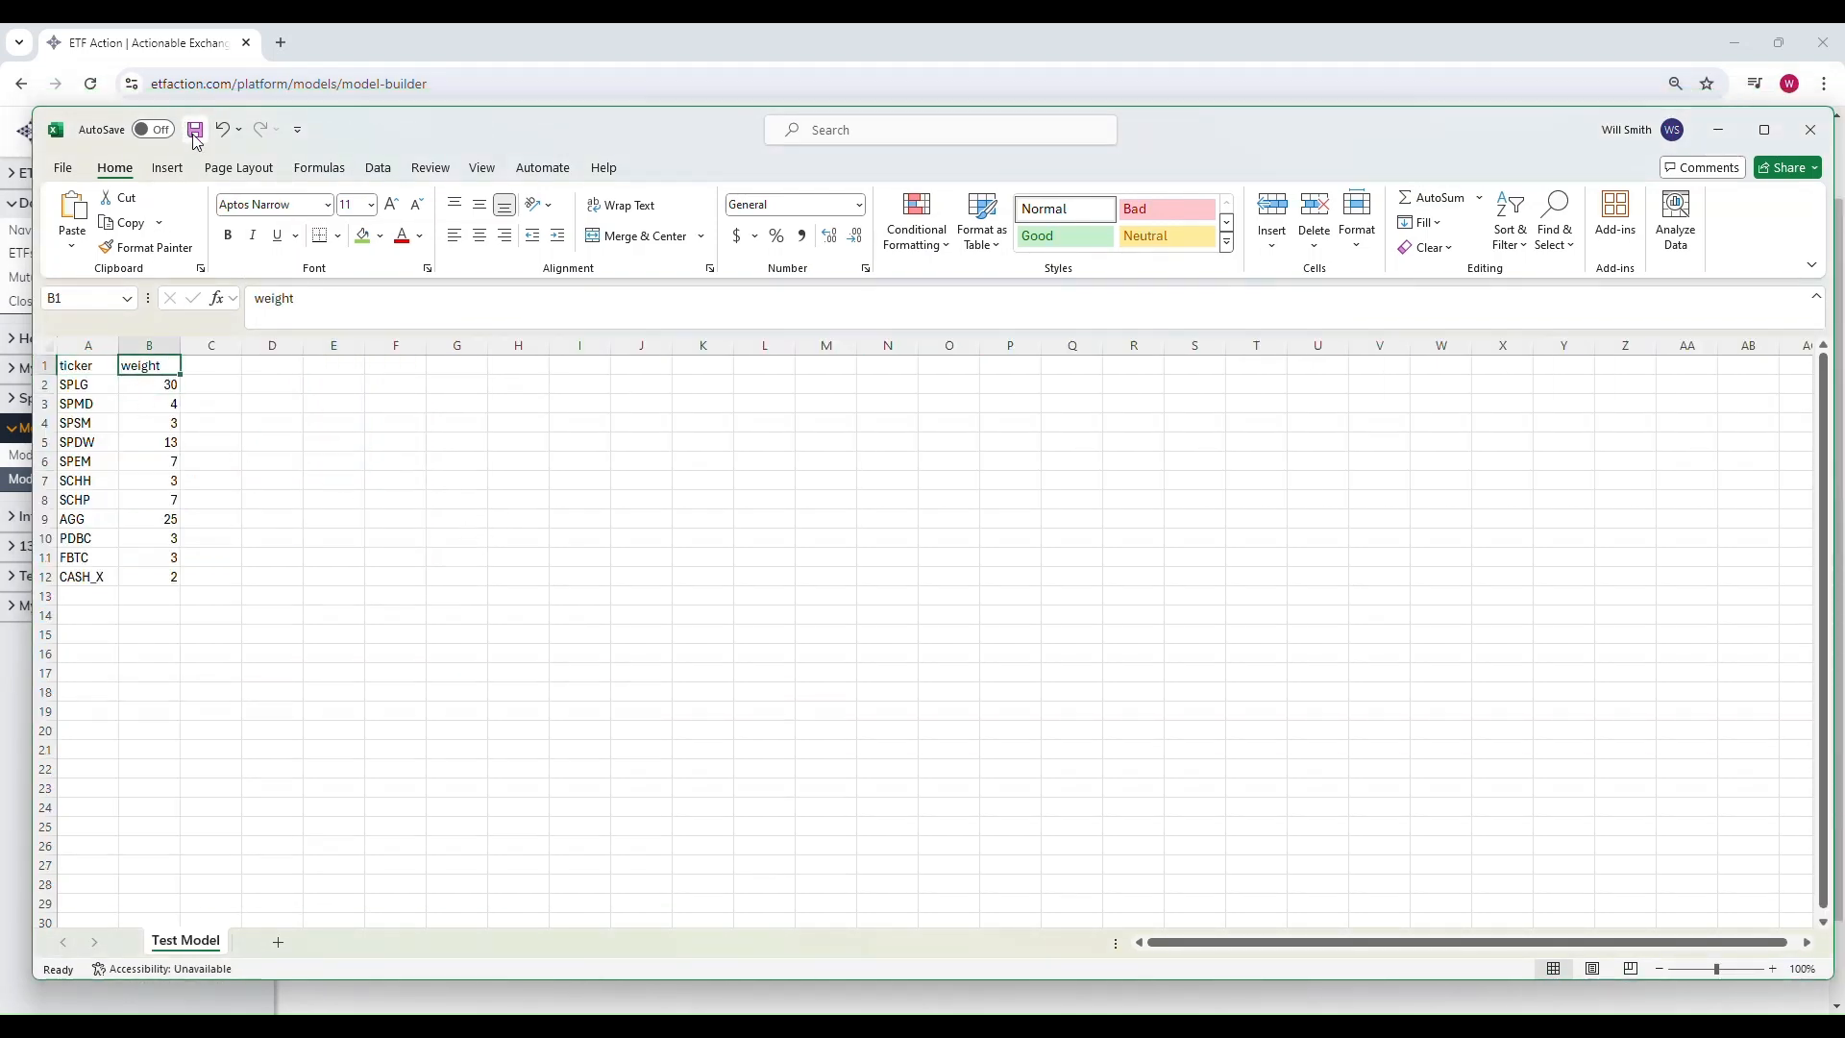
Step: Return to the browser and upload the Test Model.csv file as the model positions
{"action": "left_click", "coordinate": [624, 49]}
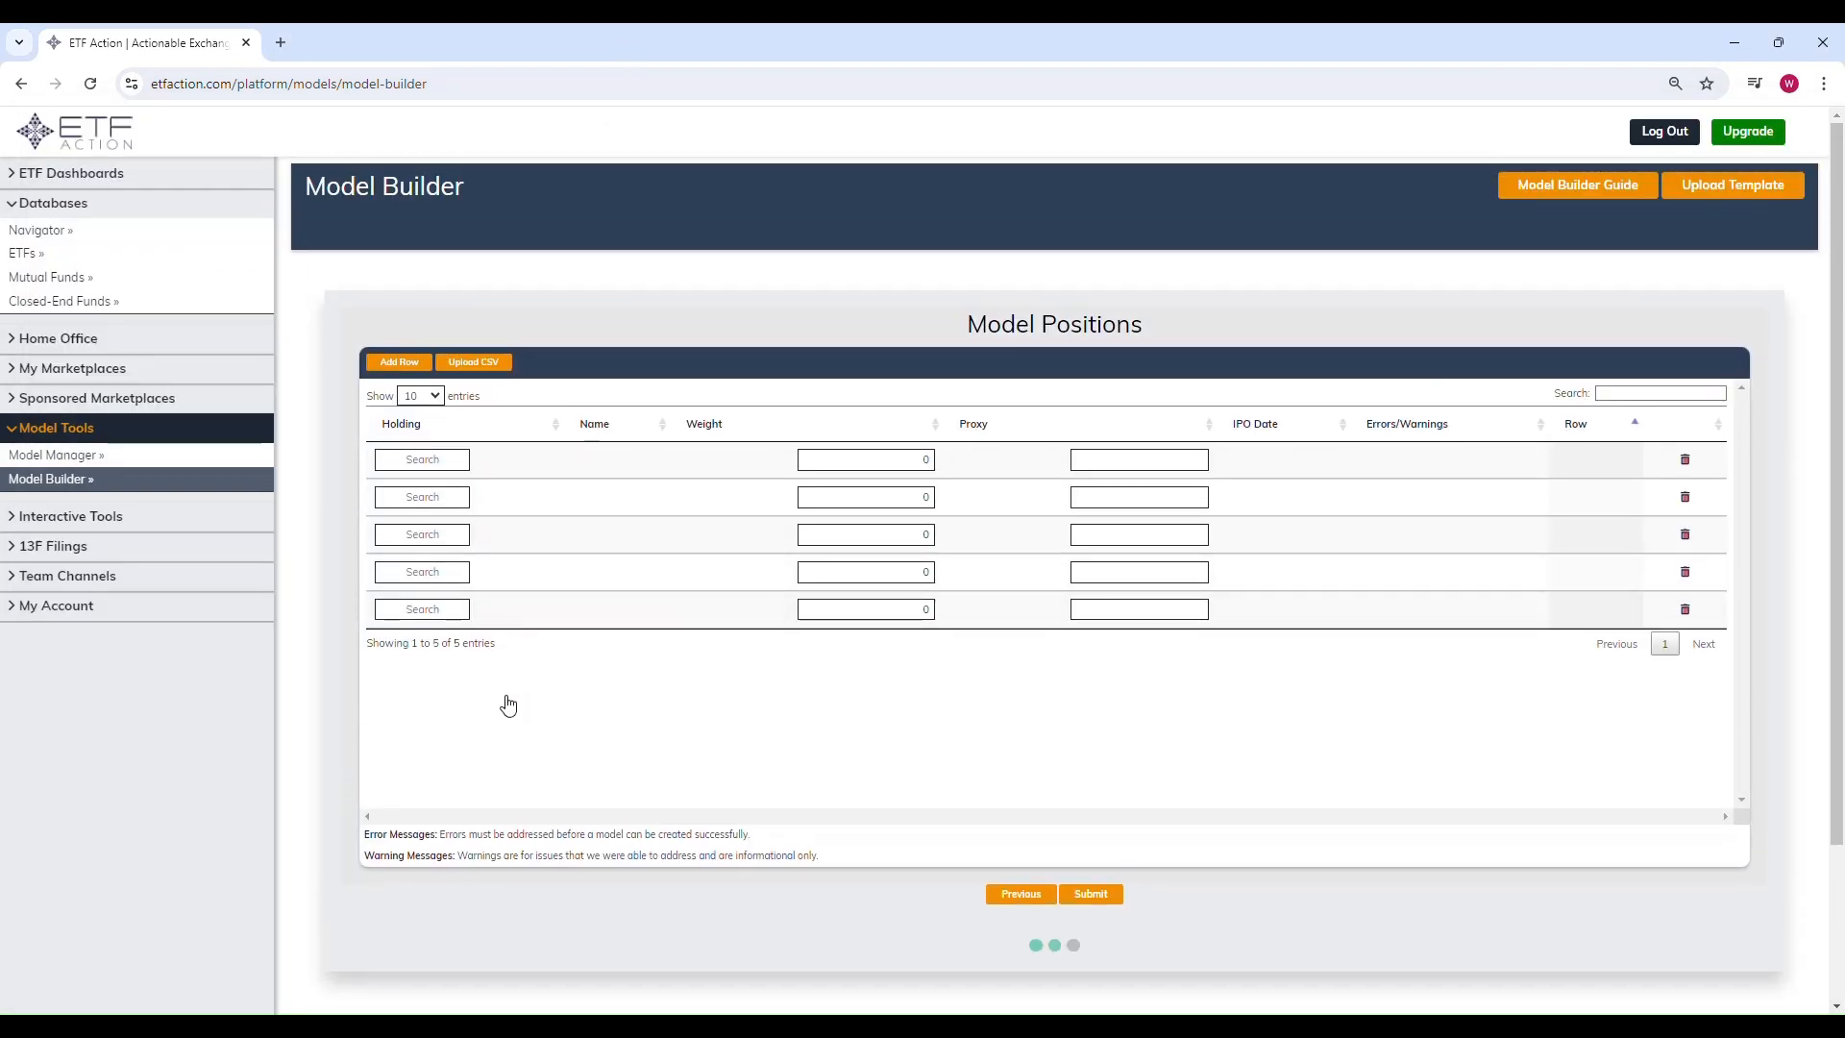
{"action": "left_click", "coordinate": [476, 363]}
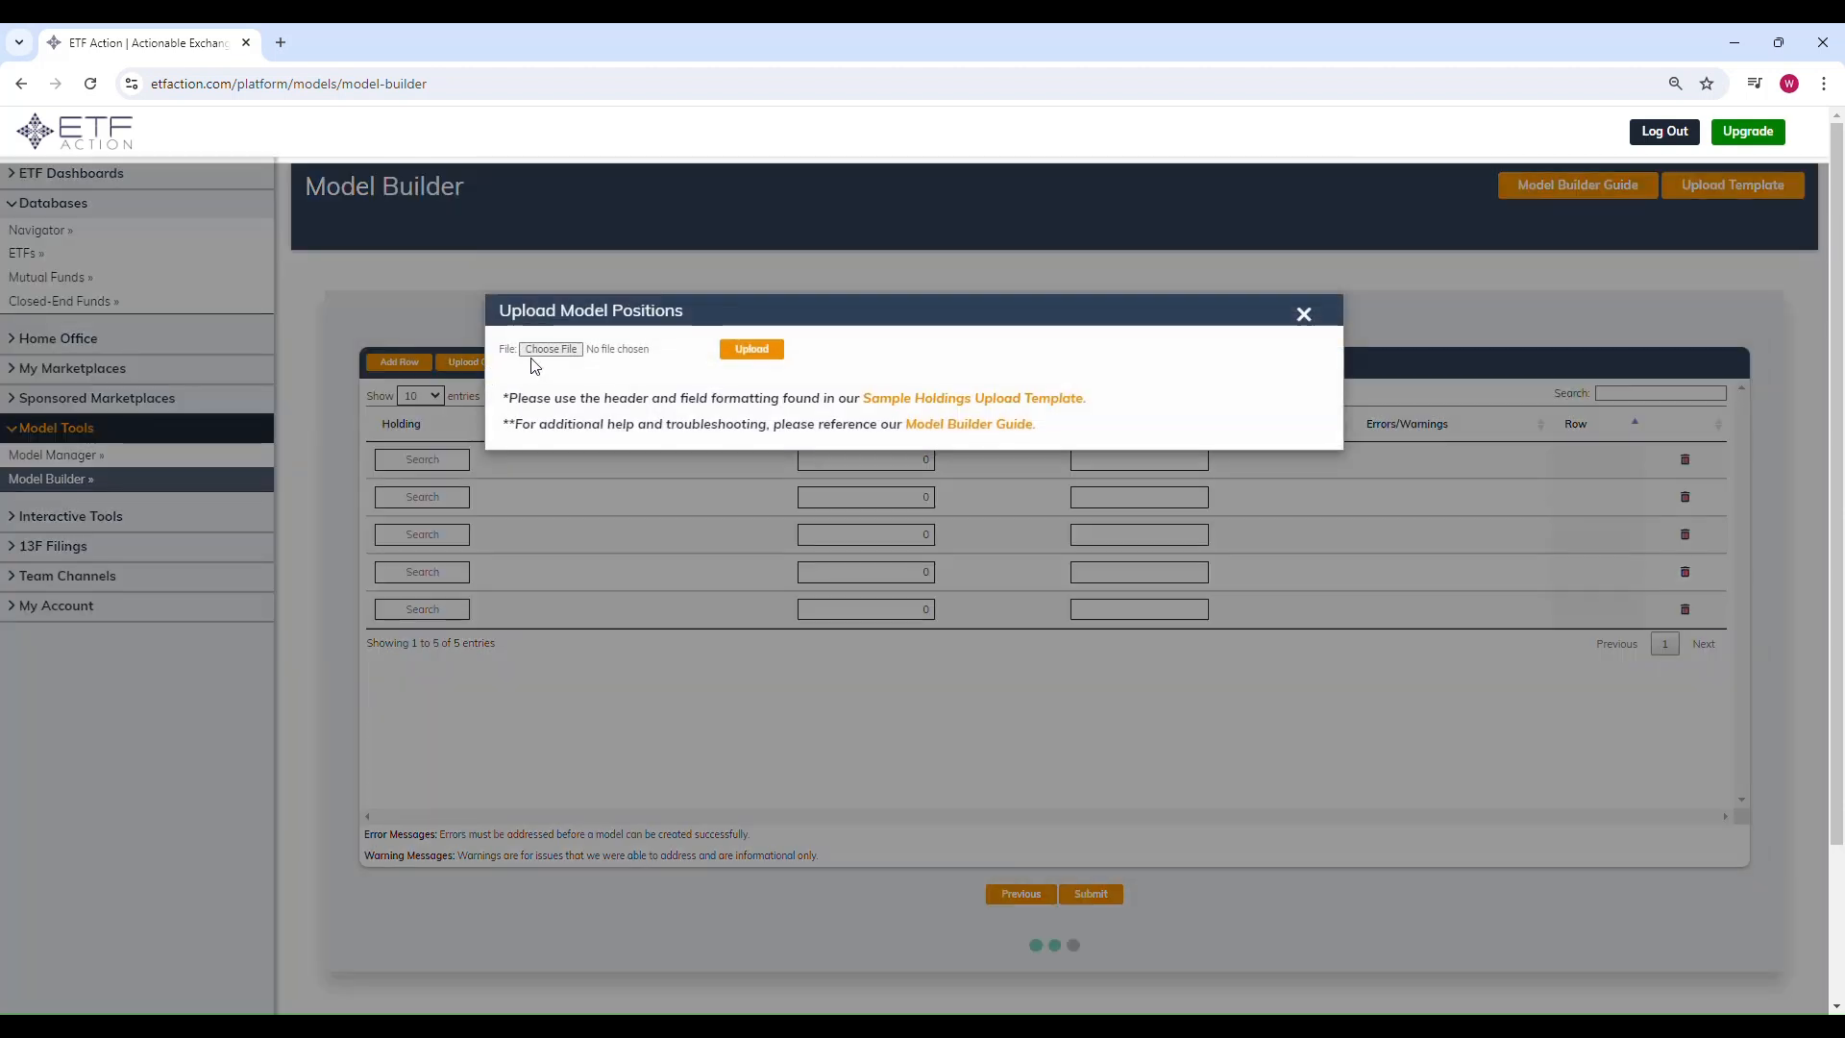
{"action": "left_click", "coordinate": [542, 347]}
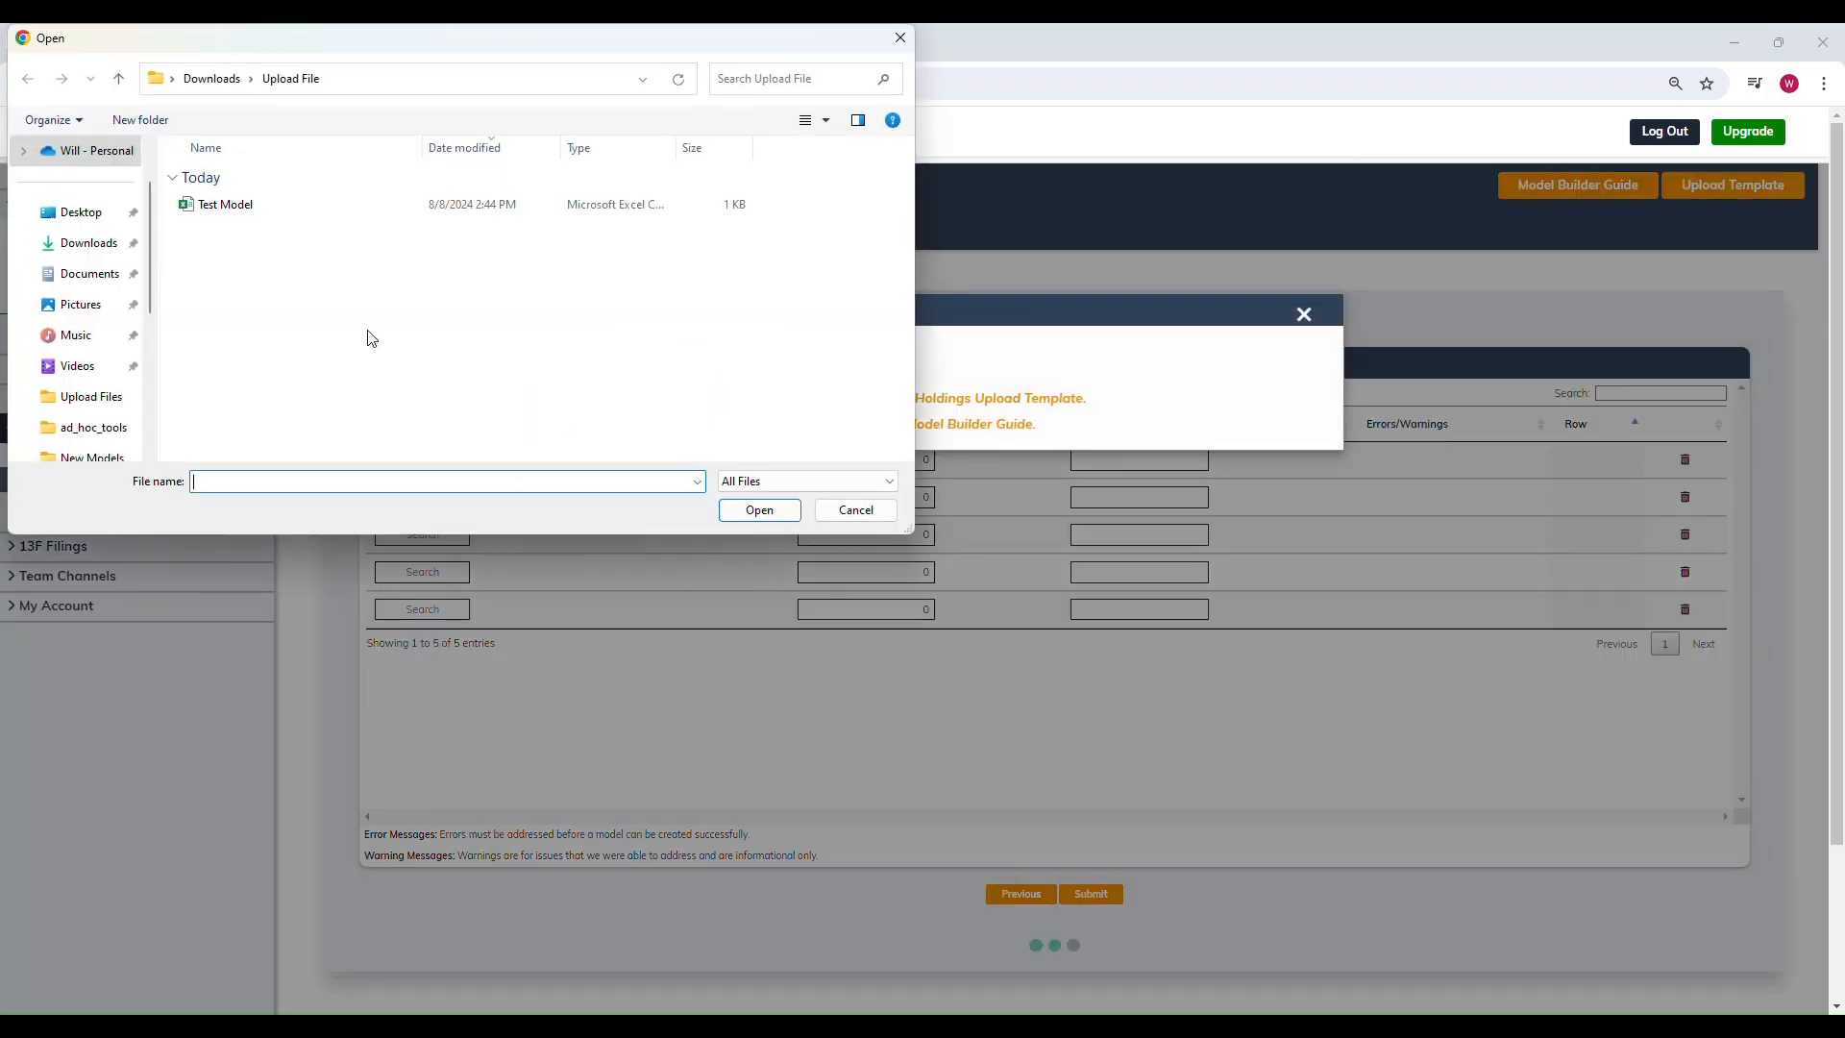
{"action": "left_click", "coordinate": [268, 214]}
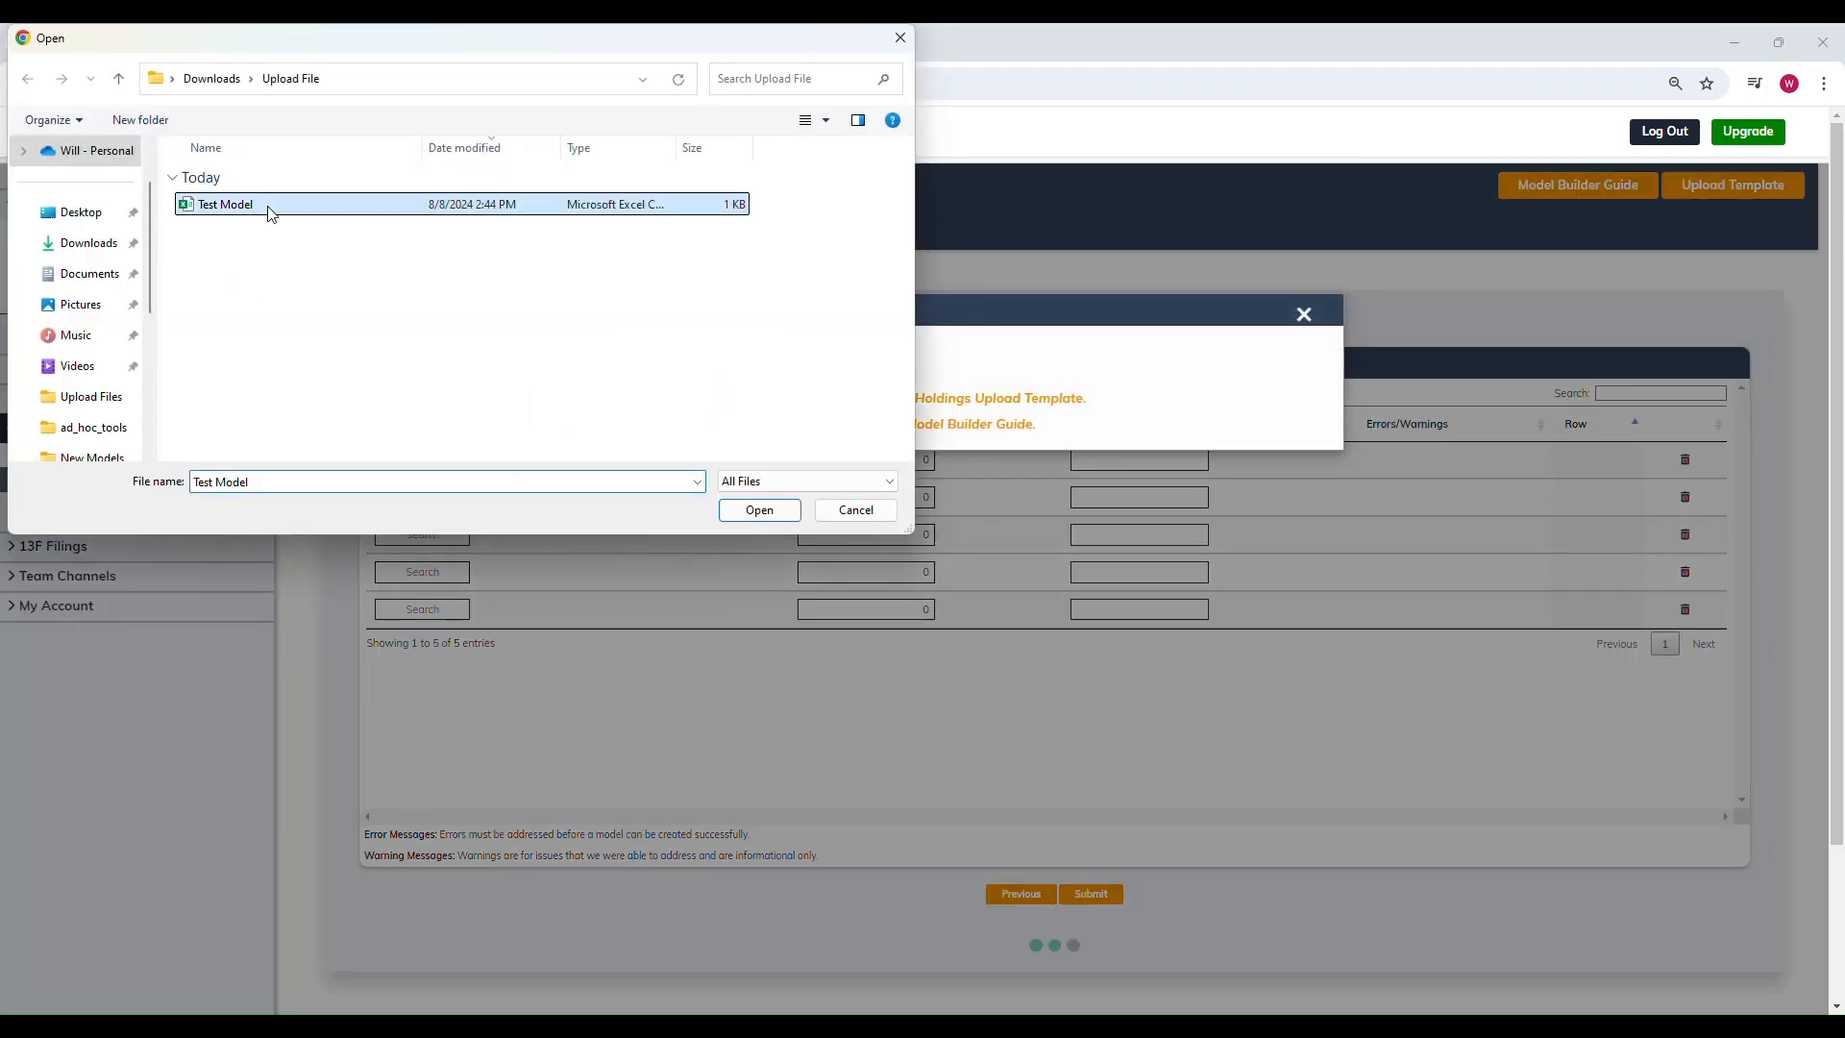
{"action": "left_click", "coordinate": [764, 511]}
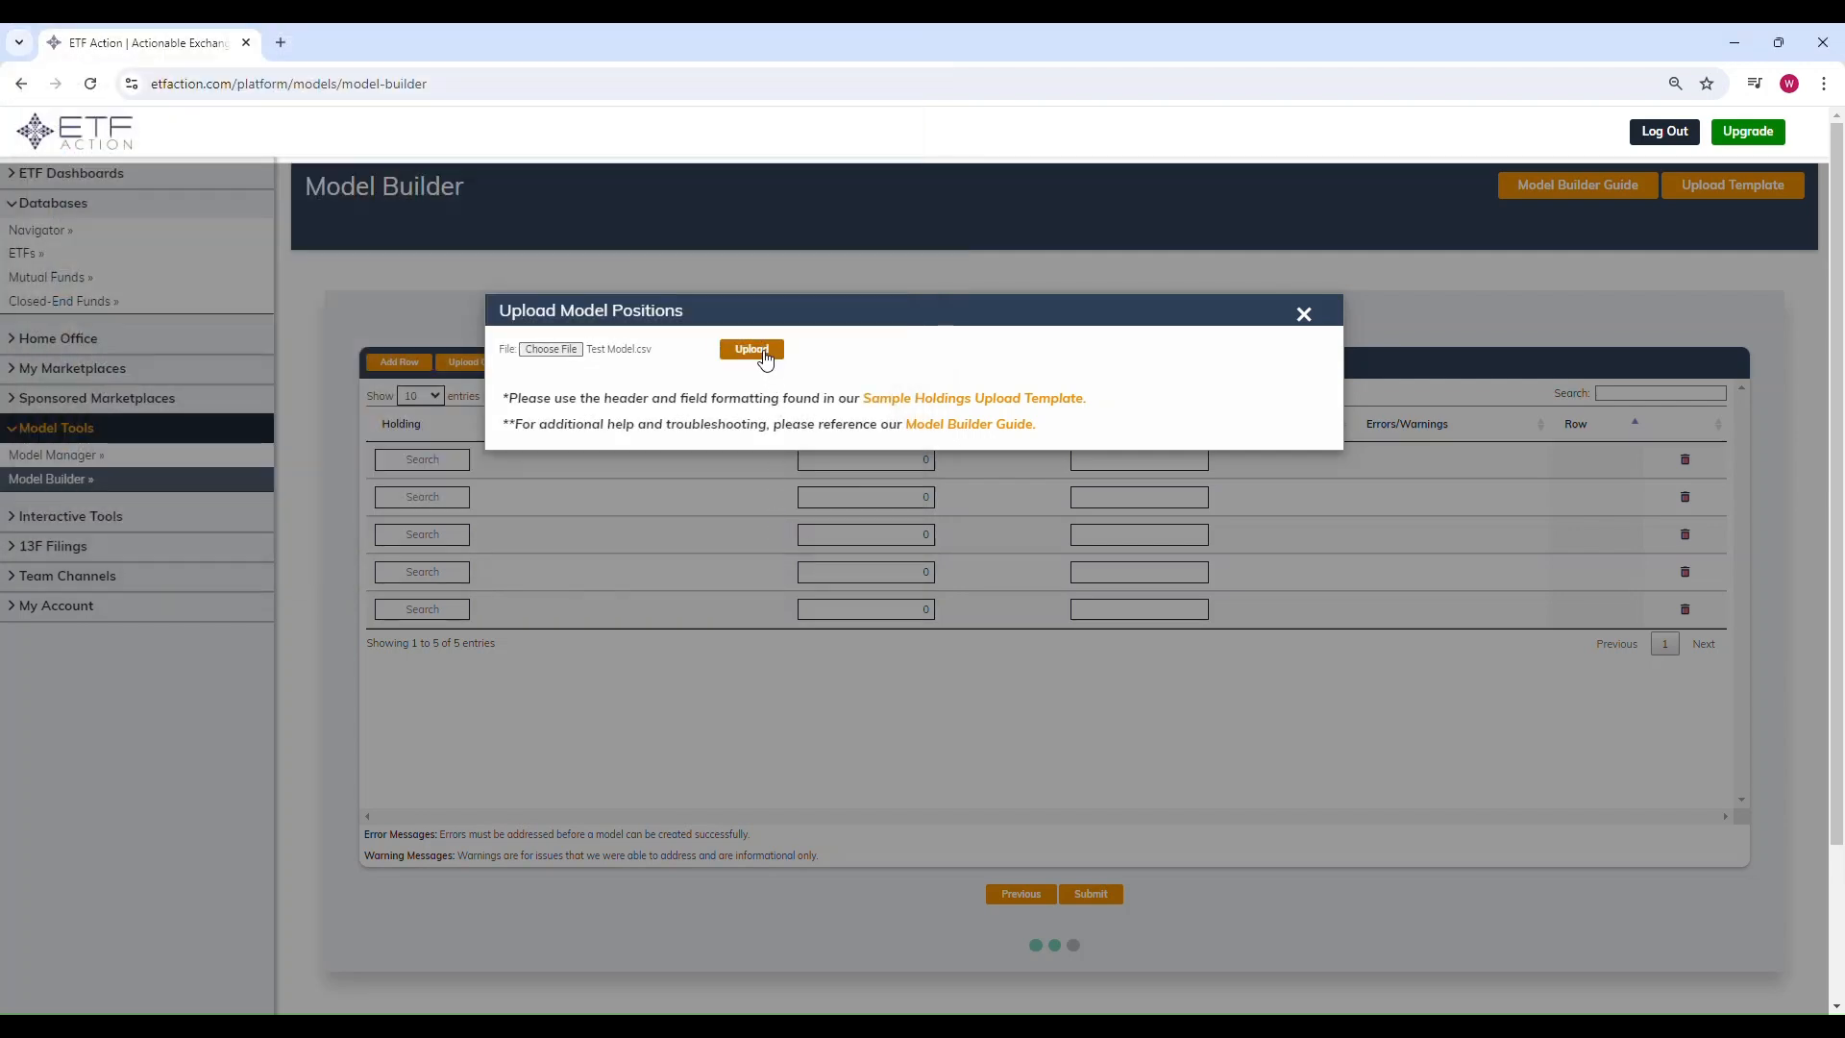
{"action": "left_click", "coordinate": [752, 349]}
Step: Show 25 entries per page in the model positions table
{"action": "mouse_move", "coordinate": [903, 1024]}
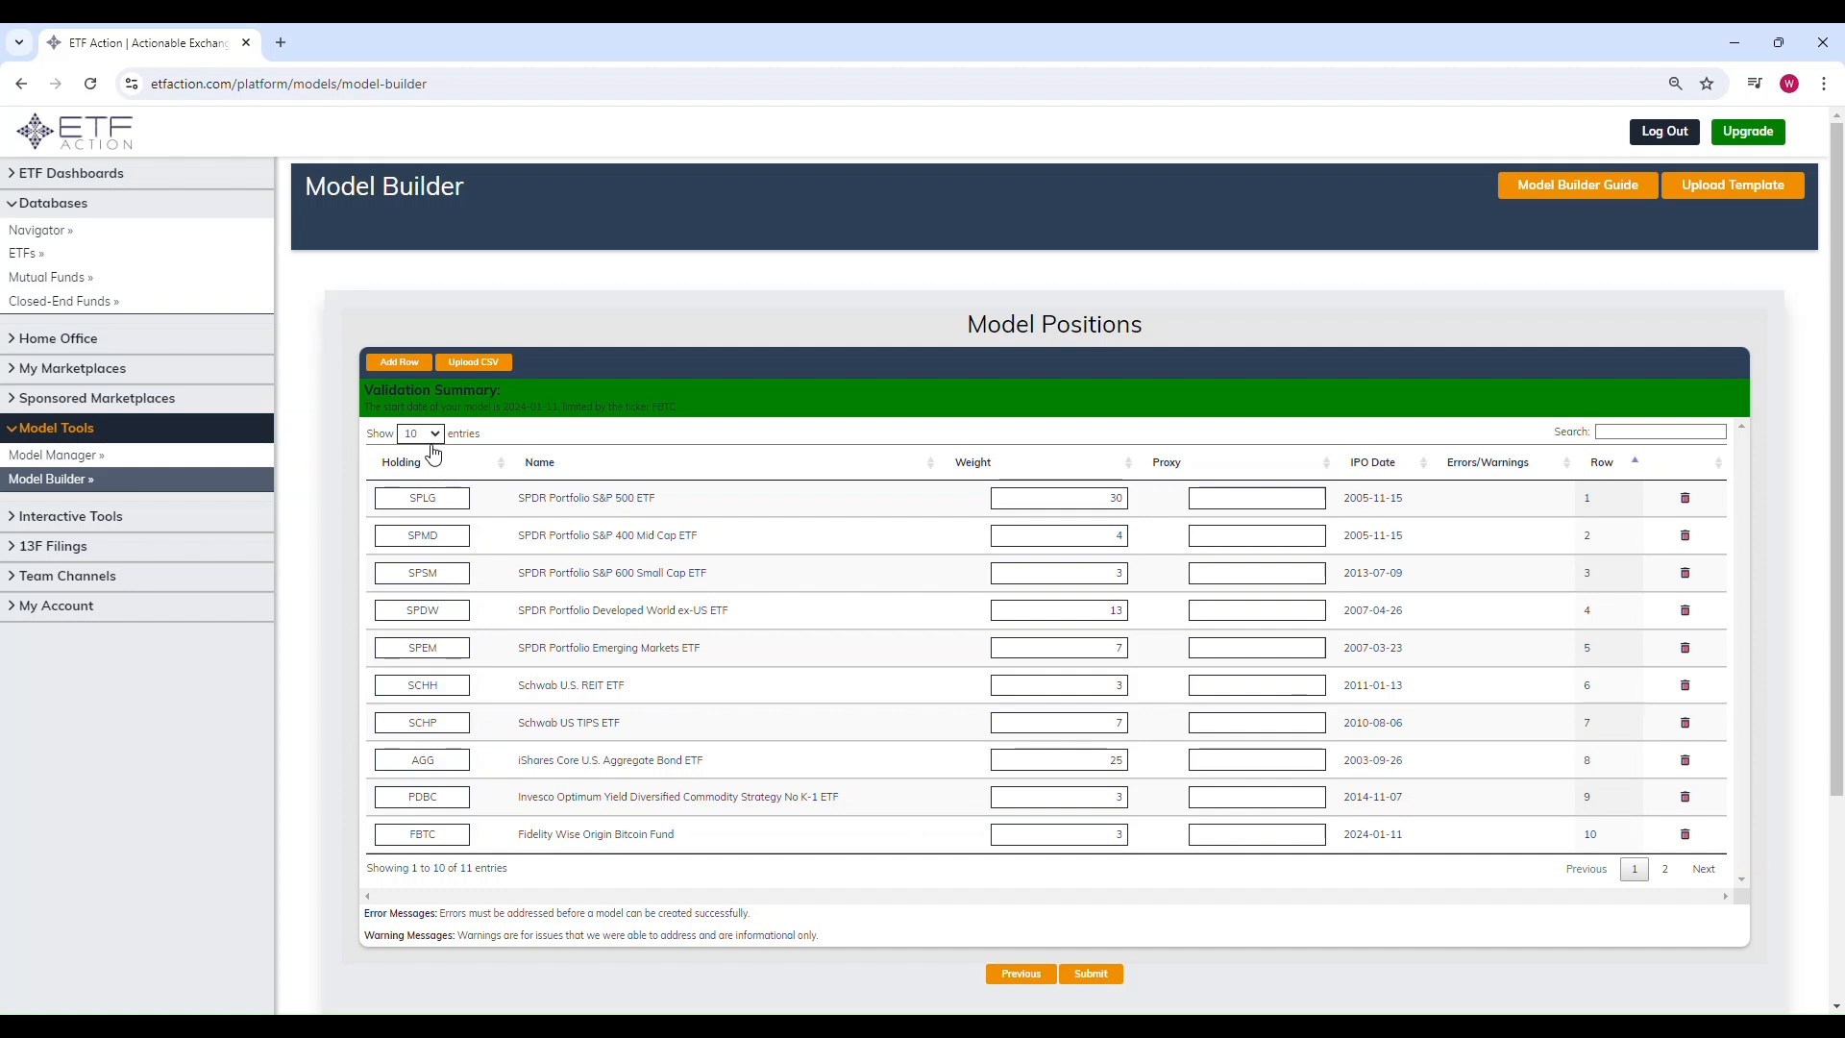
{"action": "left_click", "coordinate": [434, 445]}
{"action": "left_click", "coordinate": [412, 467]}
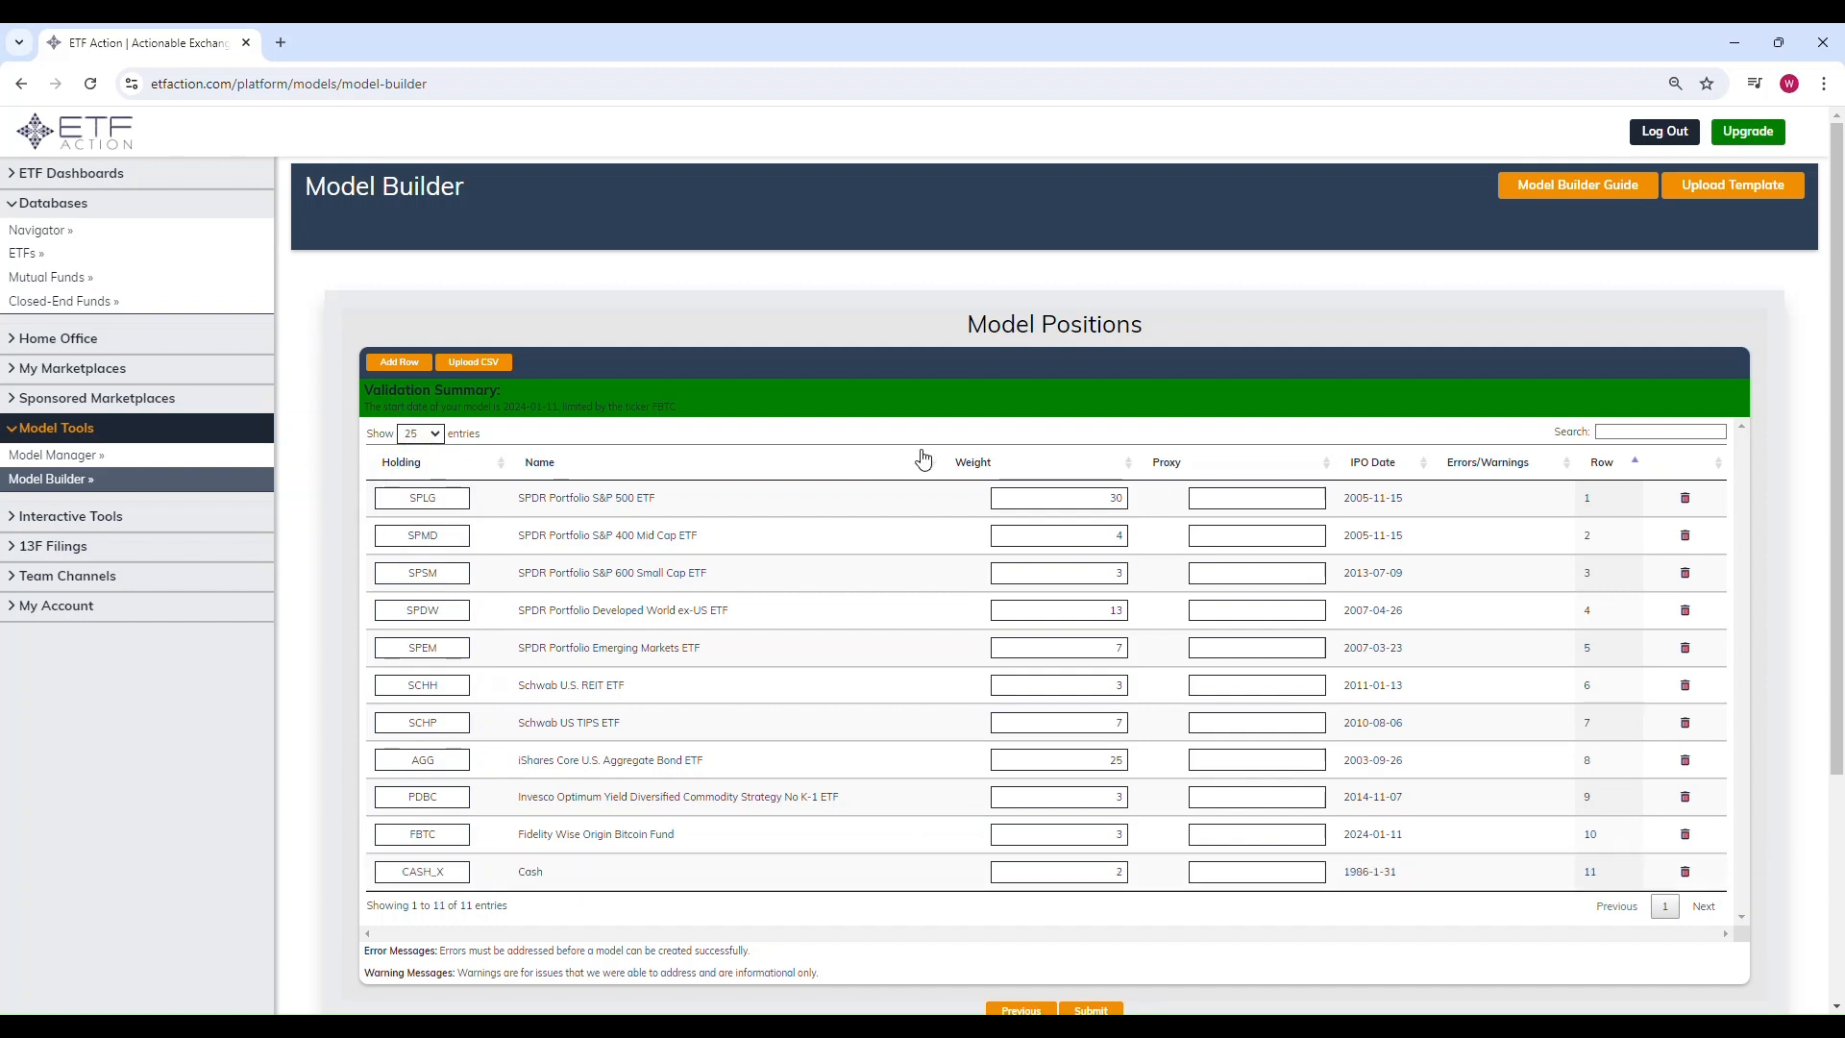
Step: Set BLOK as the proxy for the FBTC position
{"action": "scroll", "coordinate": [783, 463], "scroll_direction": "down", "scroll_amount": 1}
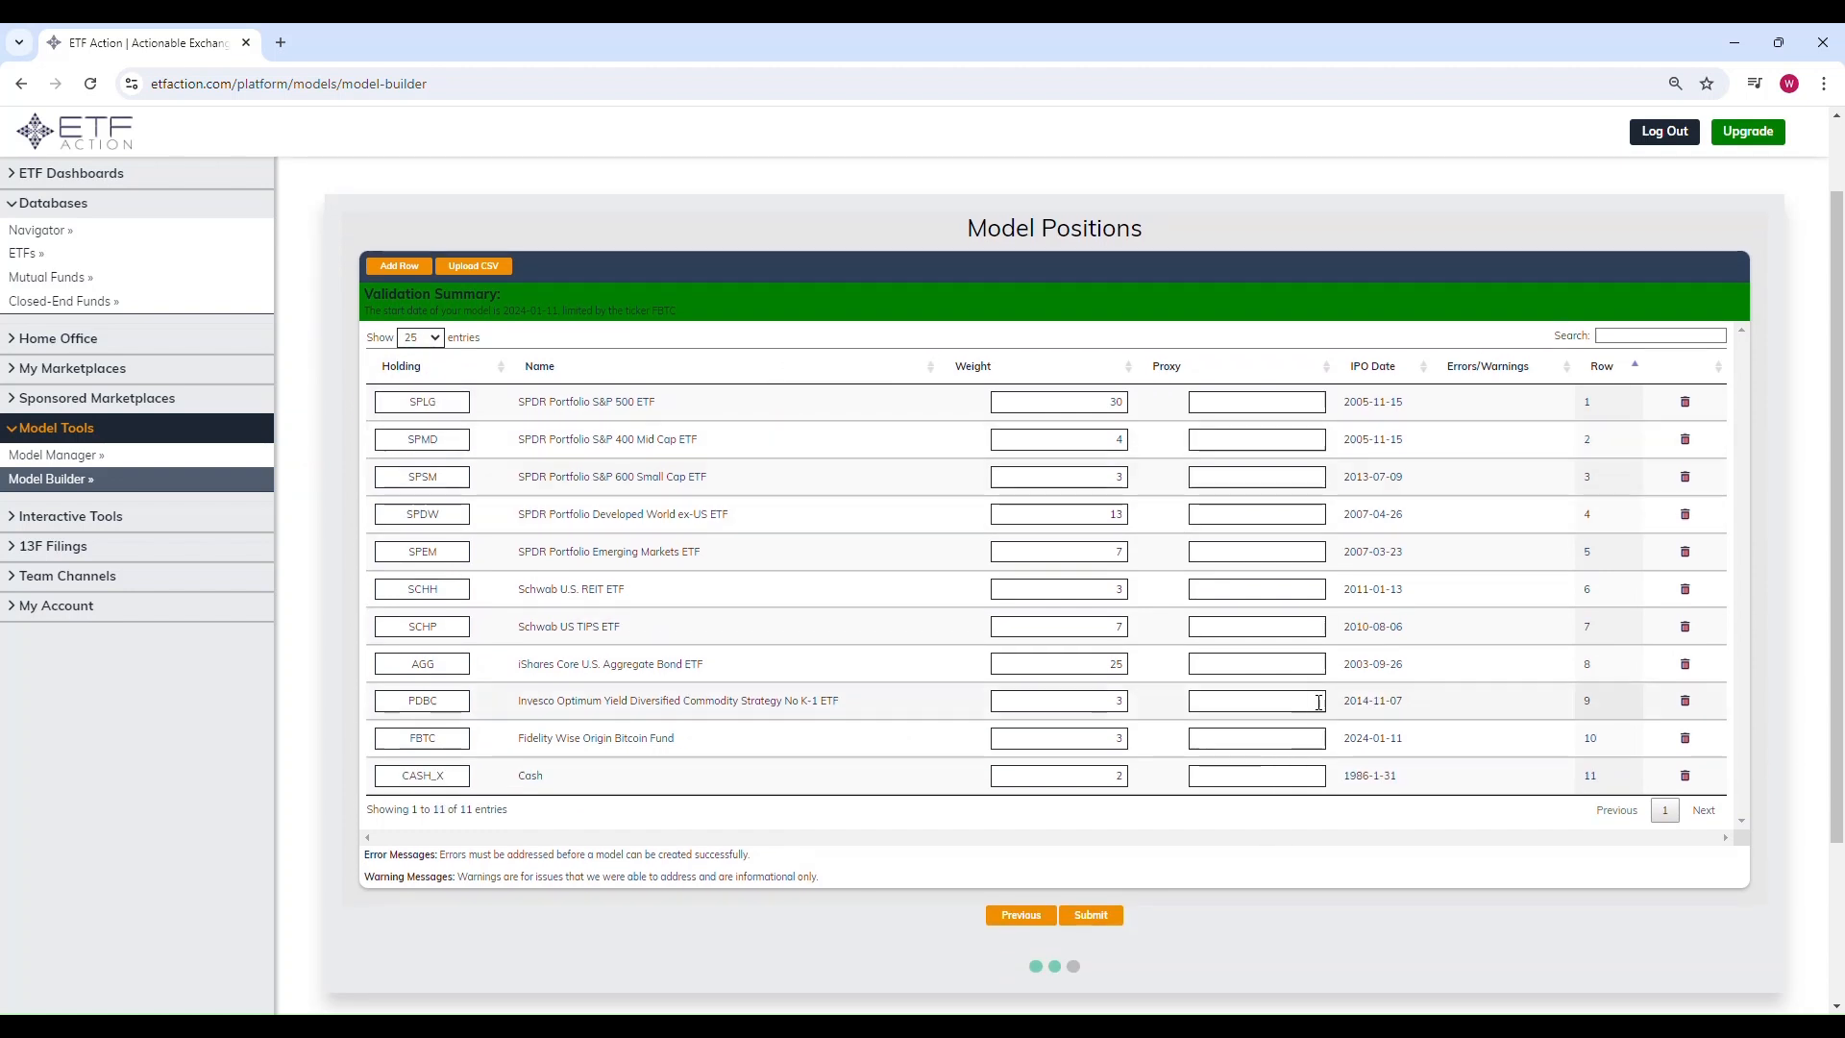
{"action": "left_click", "coordinate": [1247, 737]}
{"action": "type", "text": "BLOK"}
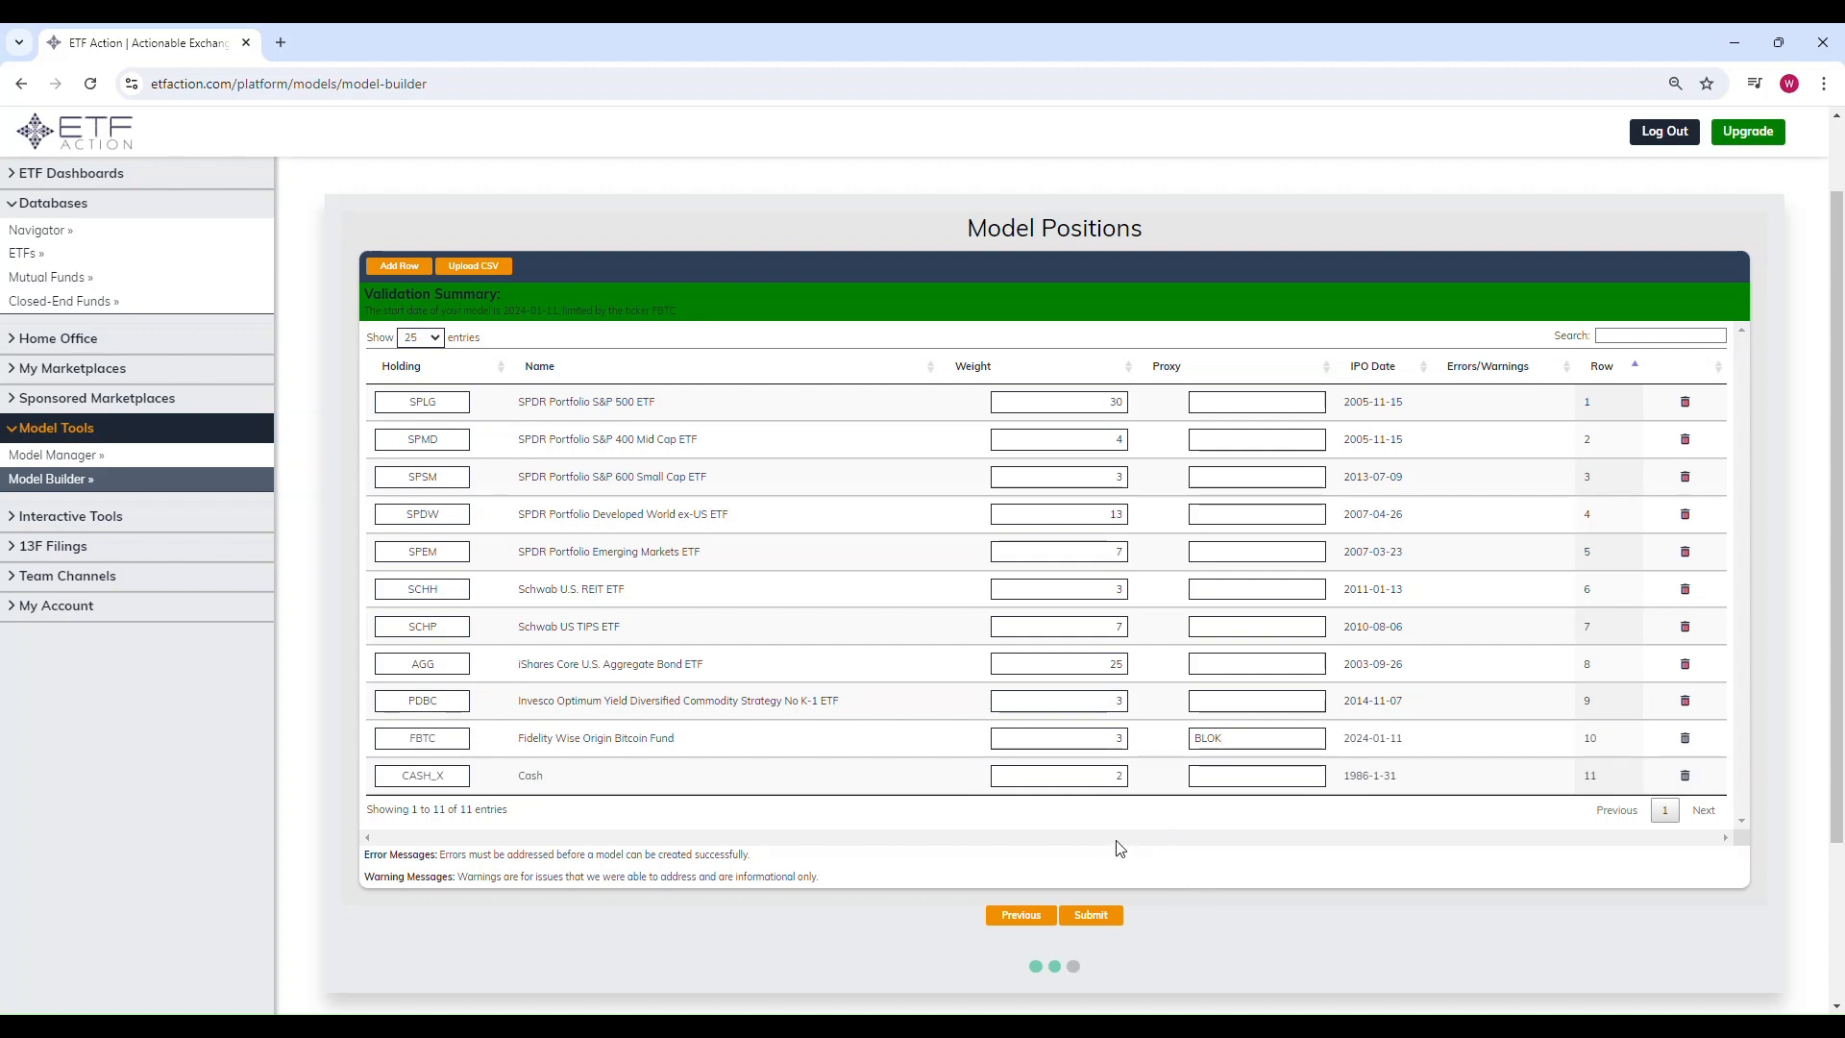
Step: Submit the model and open the newly created model
{"action": "left_click", "coordinate": [1099, 914]}
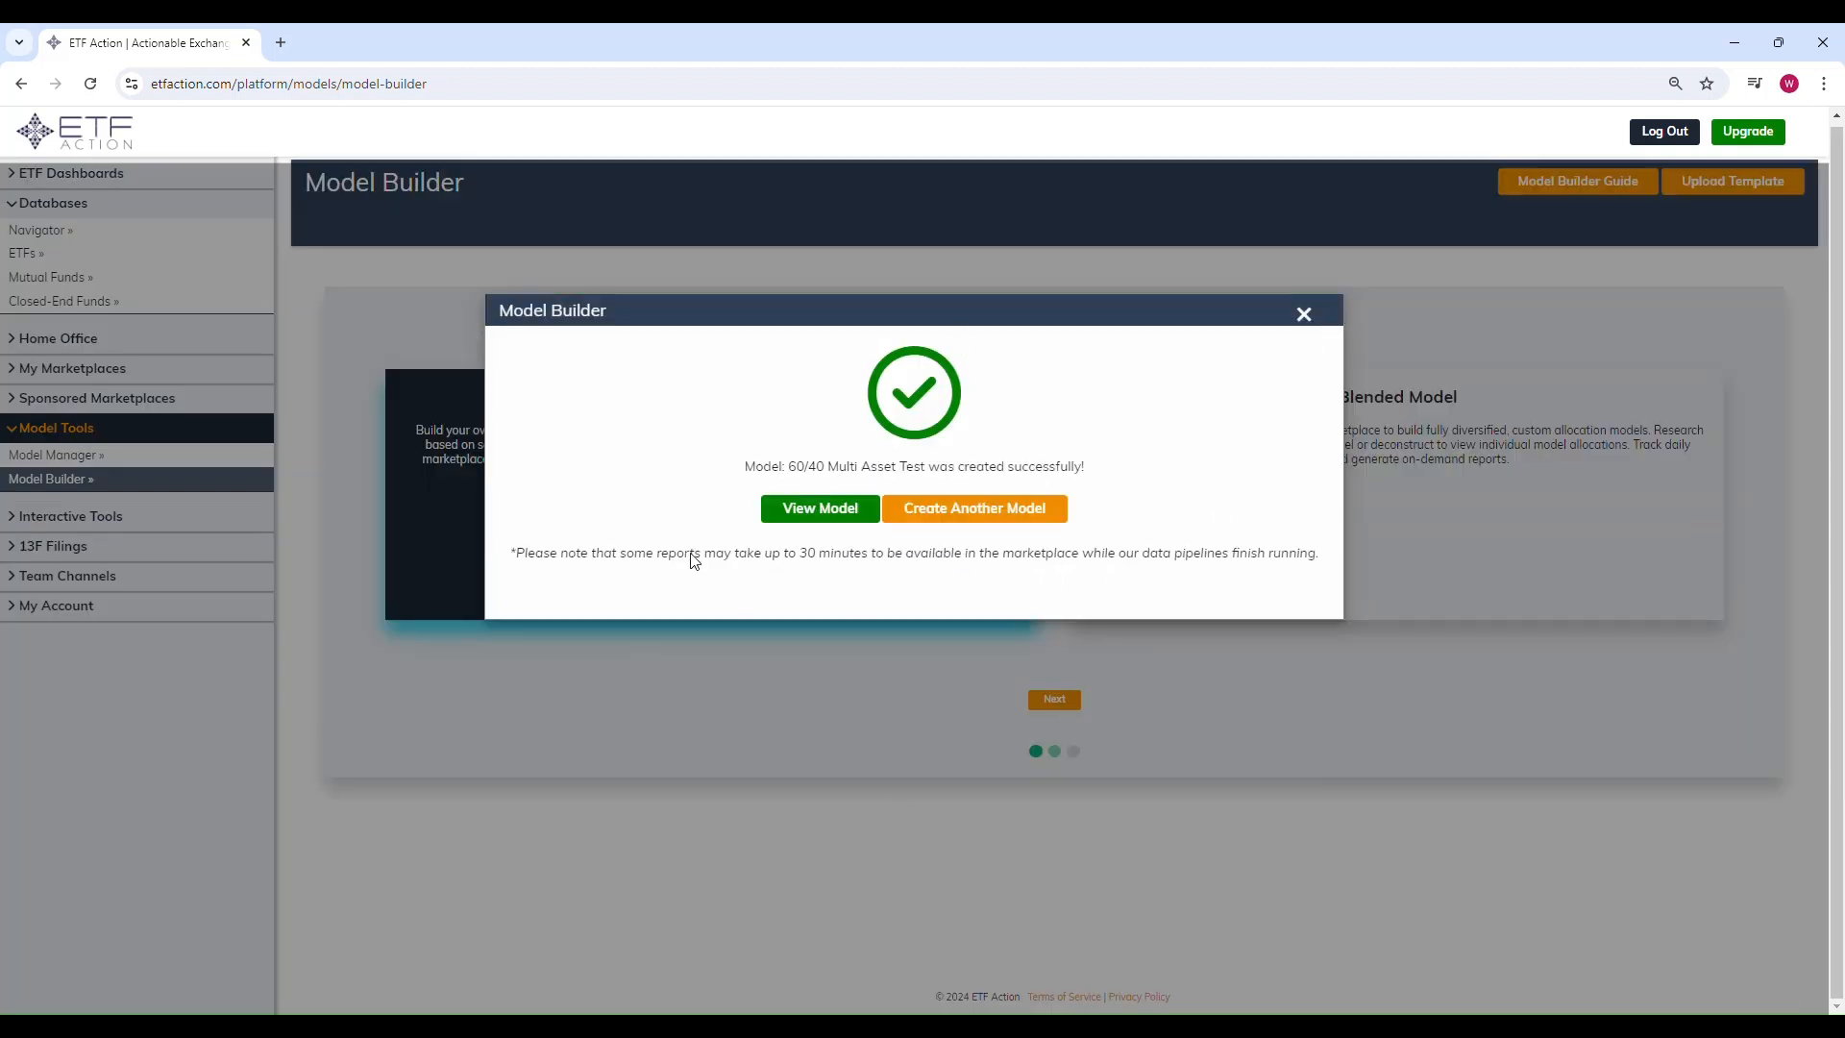
{"action": "left_click", "coordinate": [818, 518]}
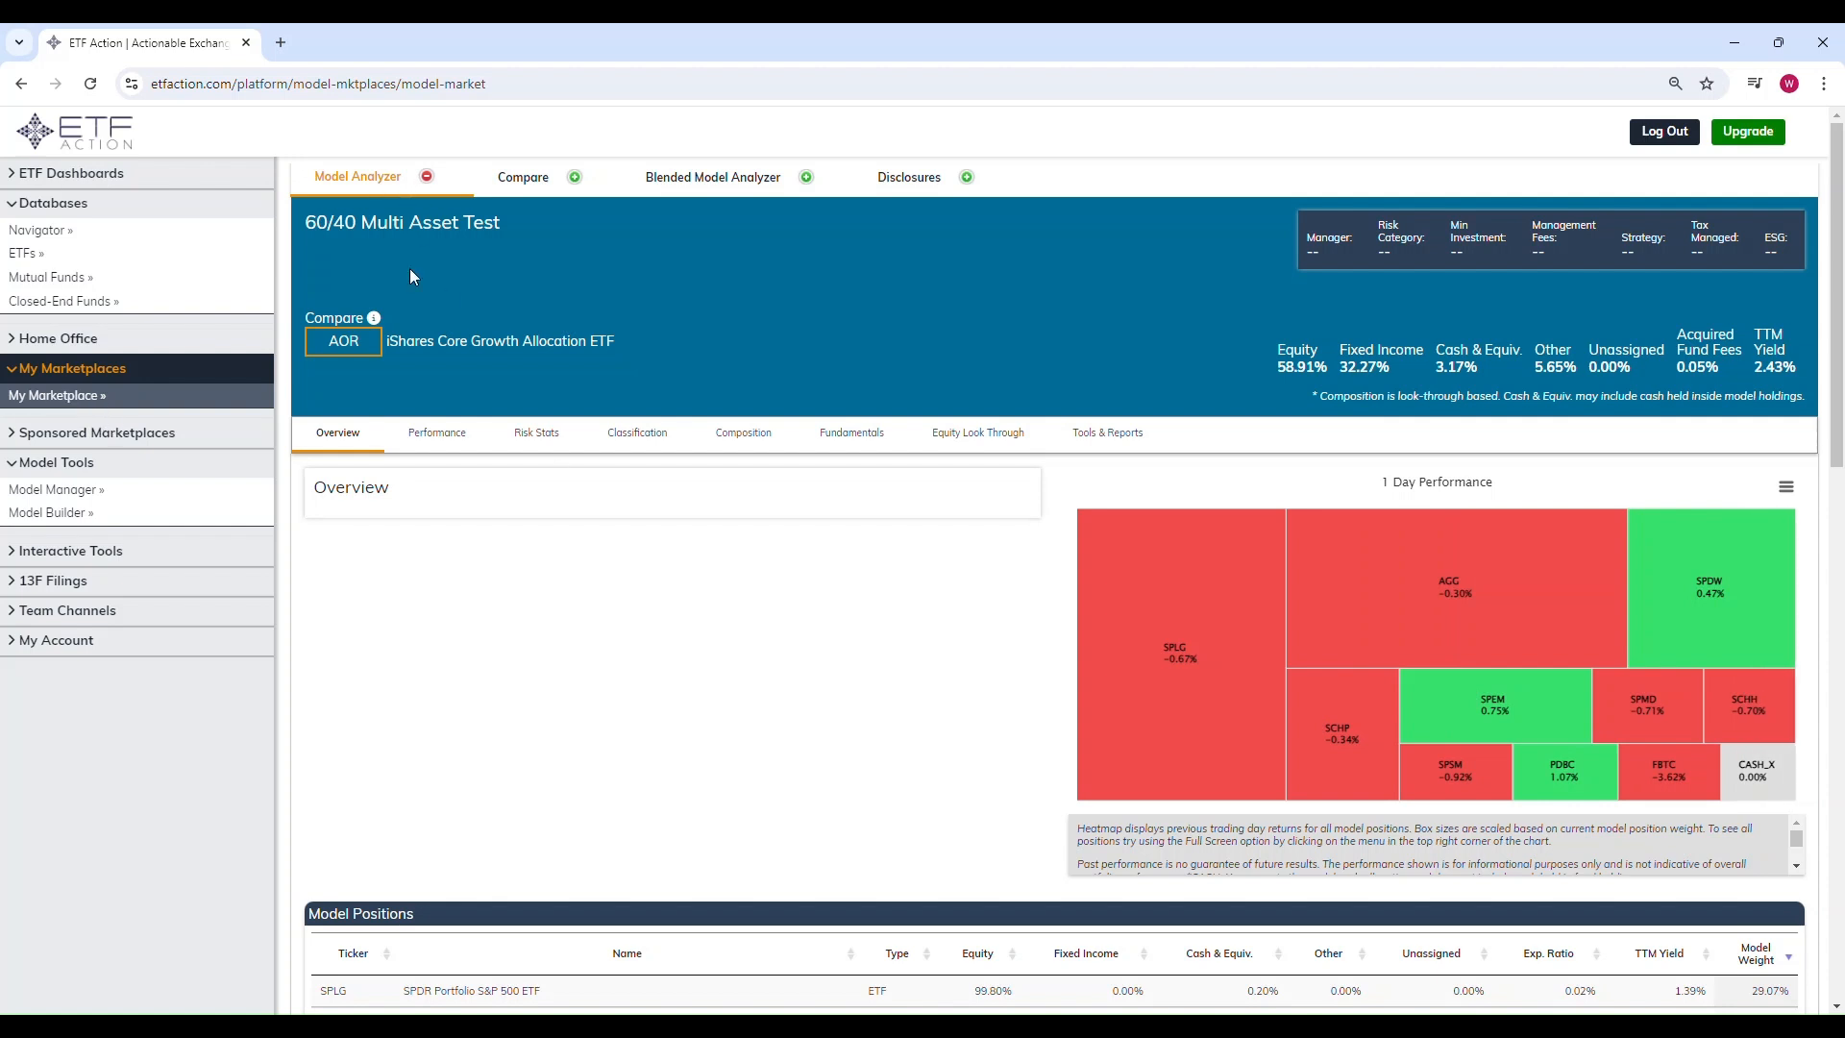
Step: Review the model's overview heatmap and model positions table
{"action": "scroll", "coordinate": [591, 569], "scroll_direction": "down", "scroll_amount": 1}
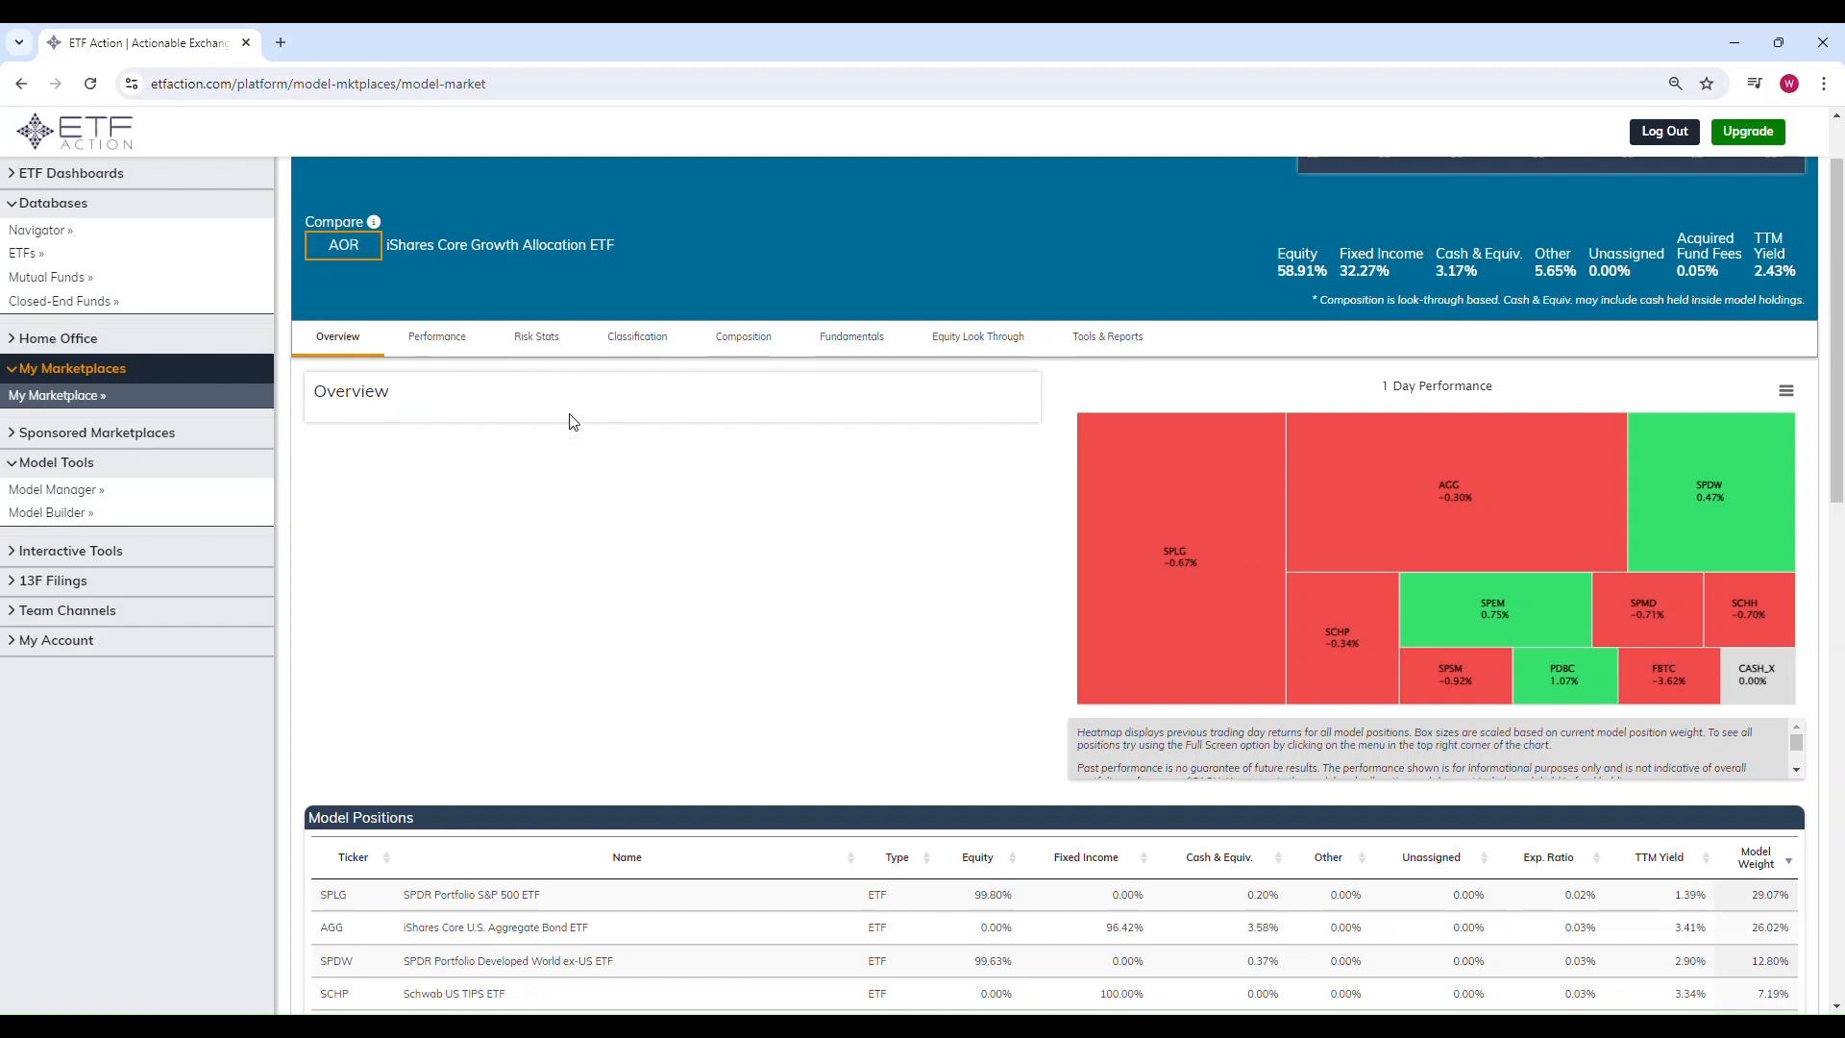
{"action": "scroll", "coordinate": [690, 558], "scroll_direction": "down", "scroll_amount": 4}
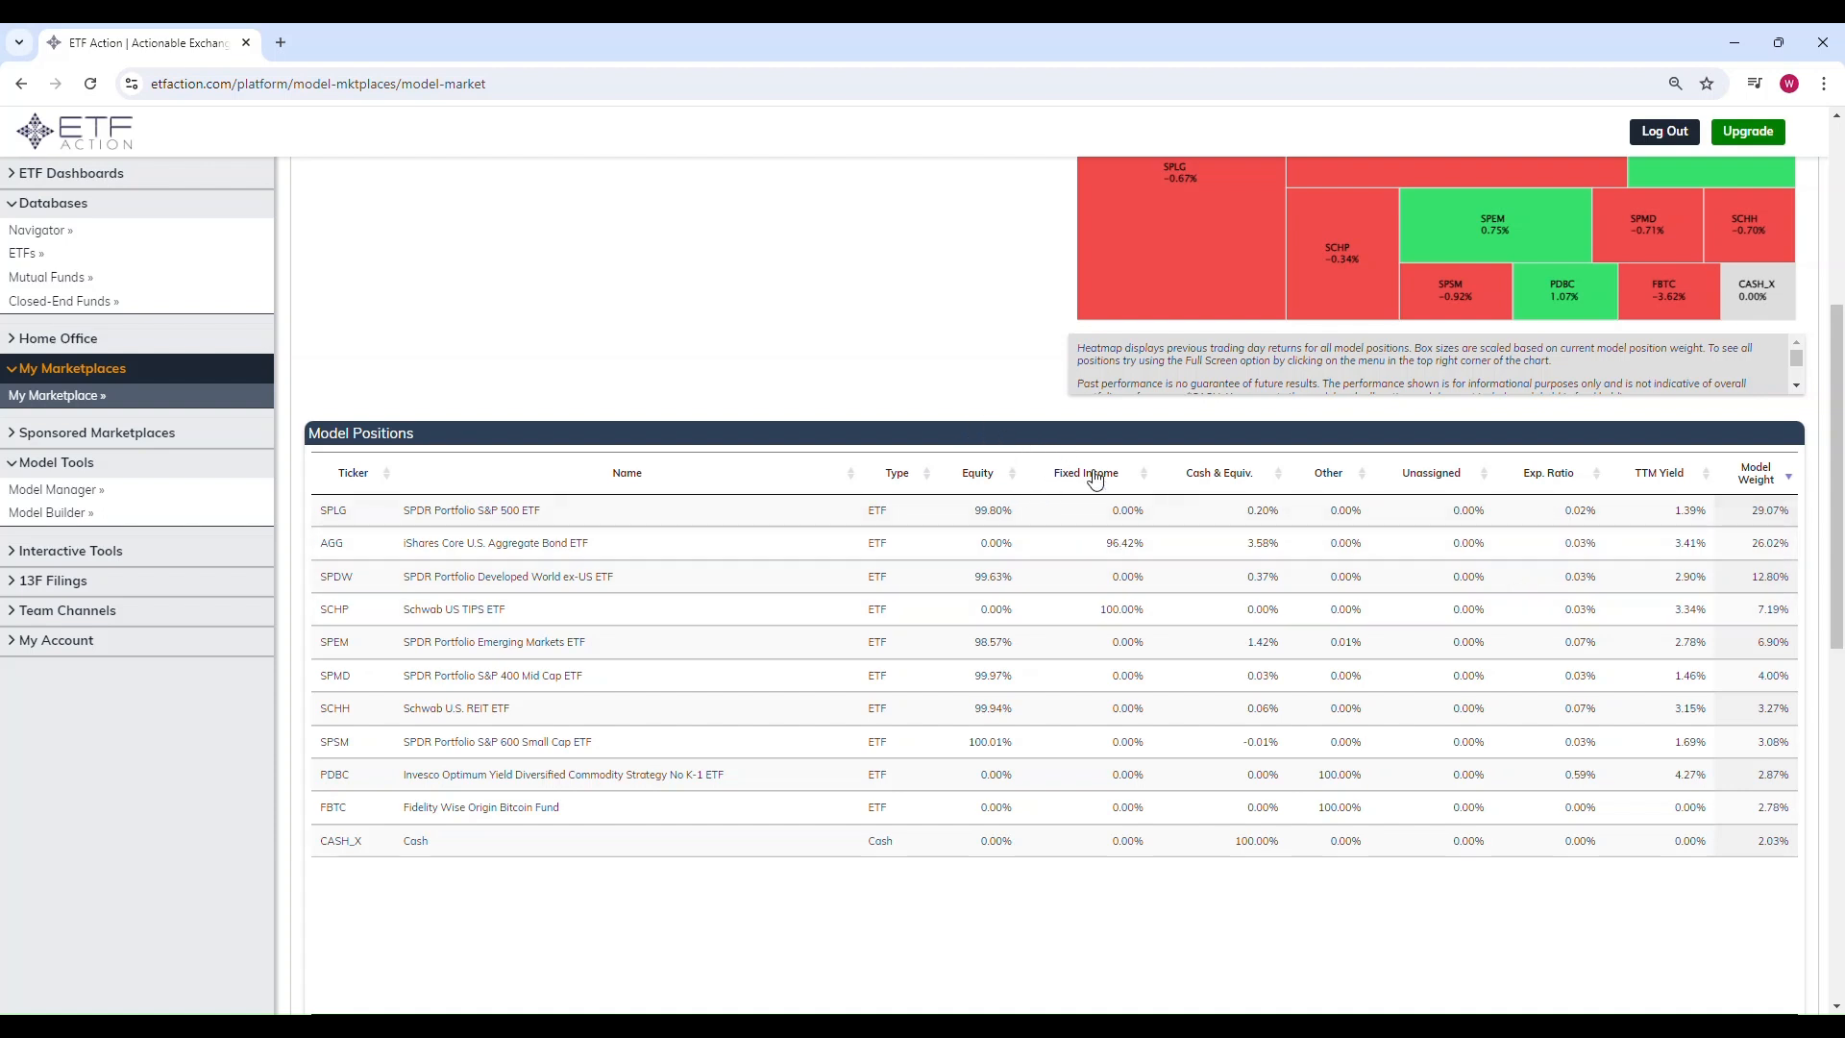
{"action": "scroll", "coordinate": [1000, 461], "scroll_direction": "up", "scroll_amount": 4}
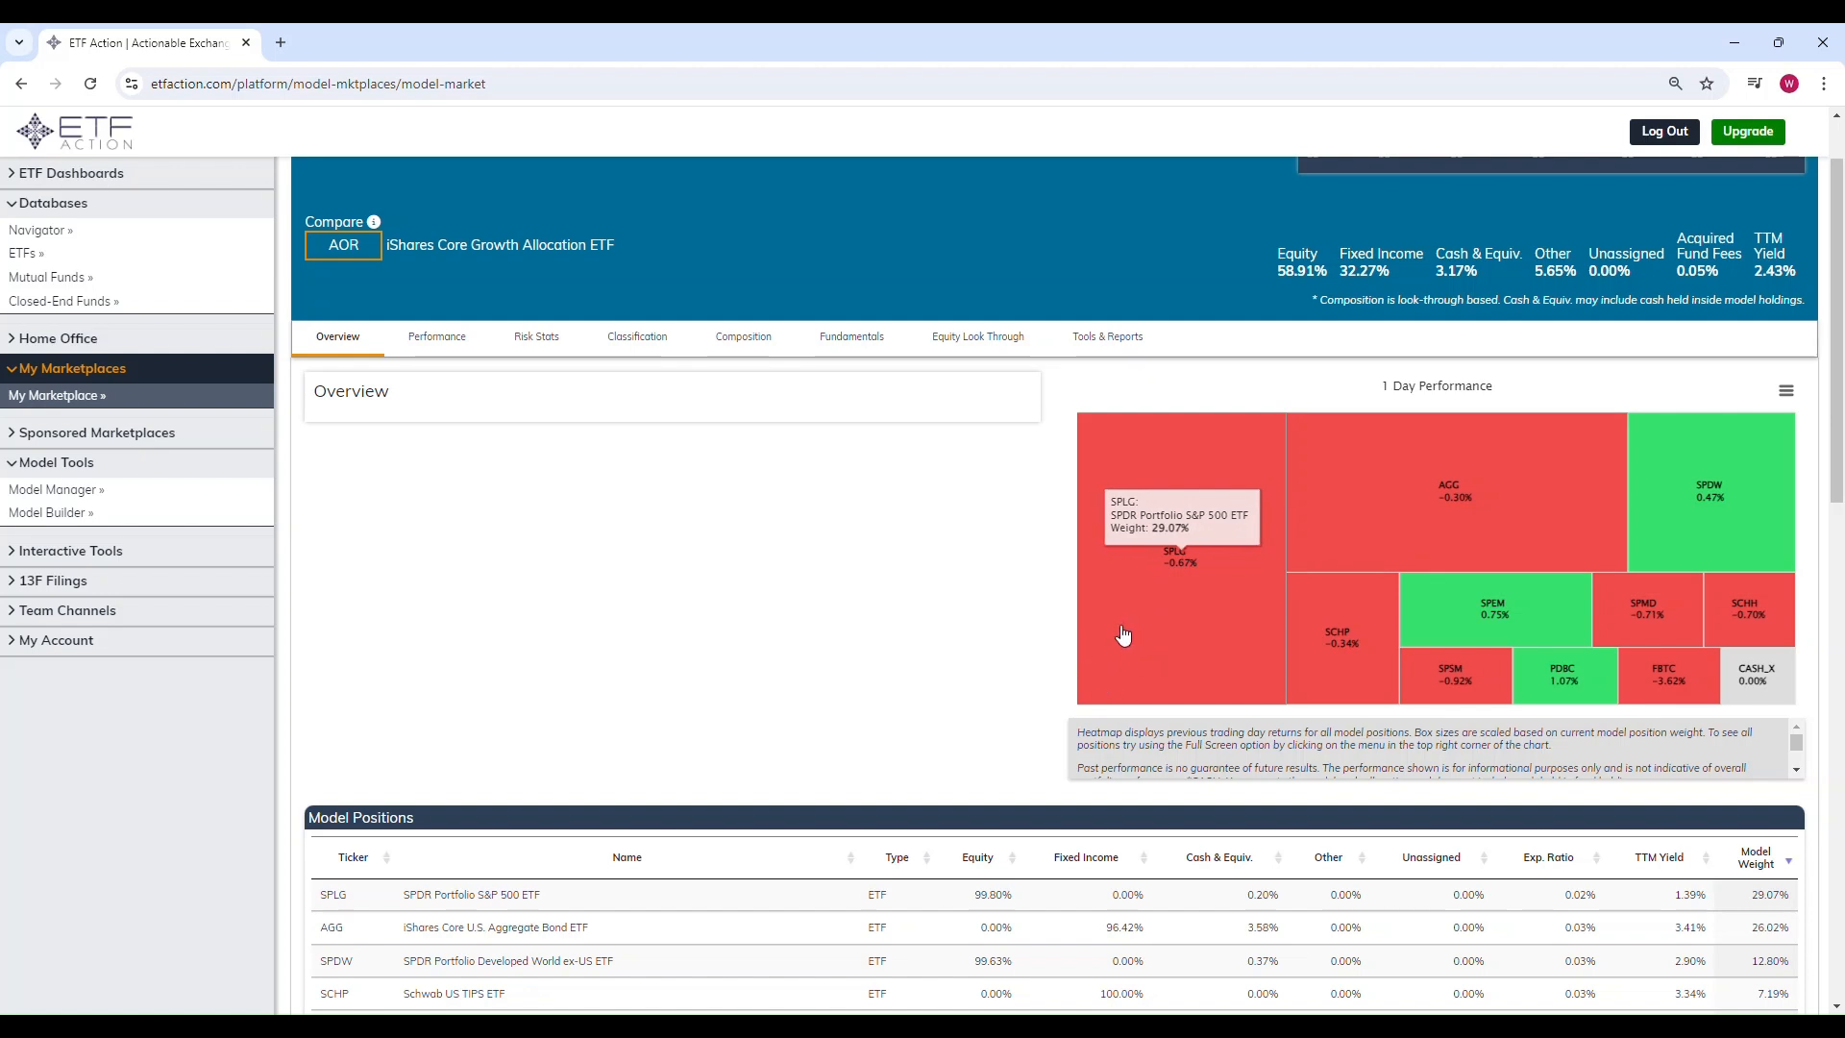
{"action": "scroll", "coordinate": [1051, 626], "scroll_direction": "down", "scroll_amount": 2}
{"action": "scroll", "coordinate": [1000, 575], "scroll_direction": "up", "scroll_amount": 2}
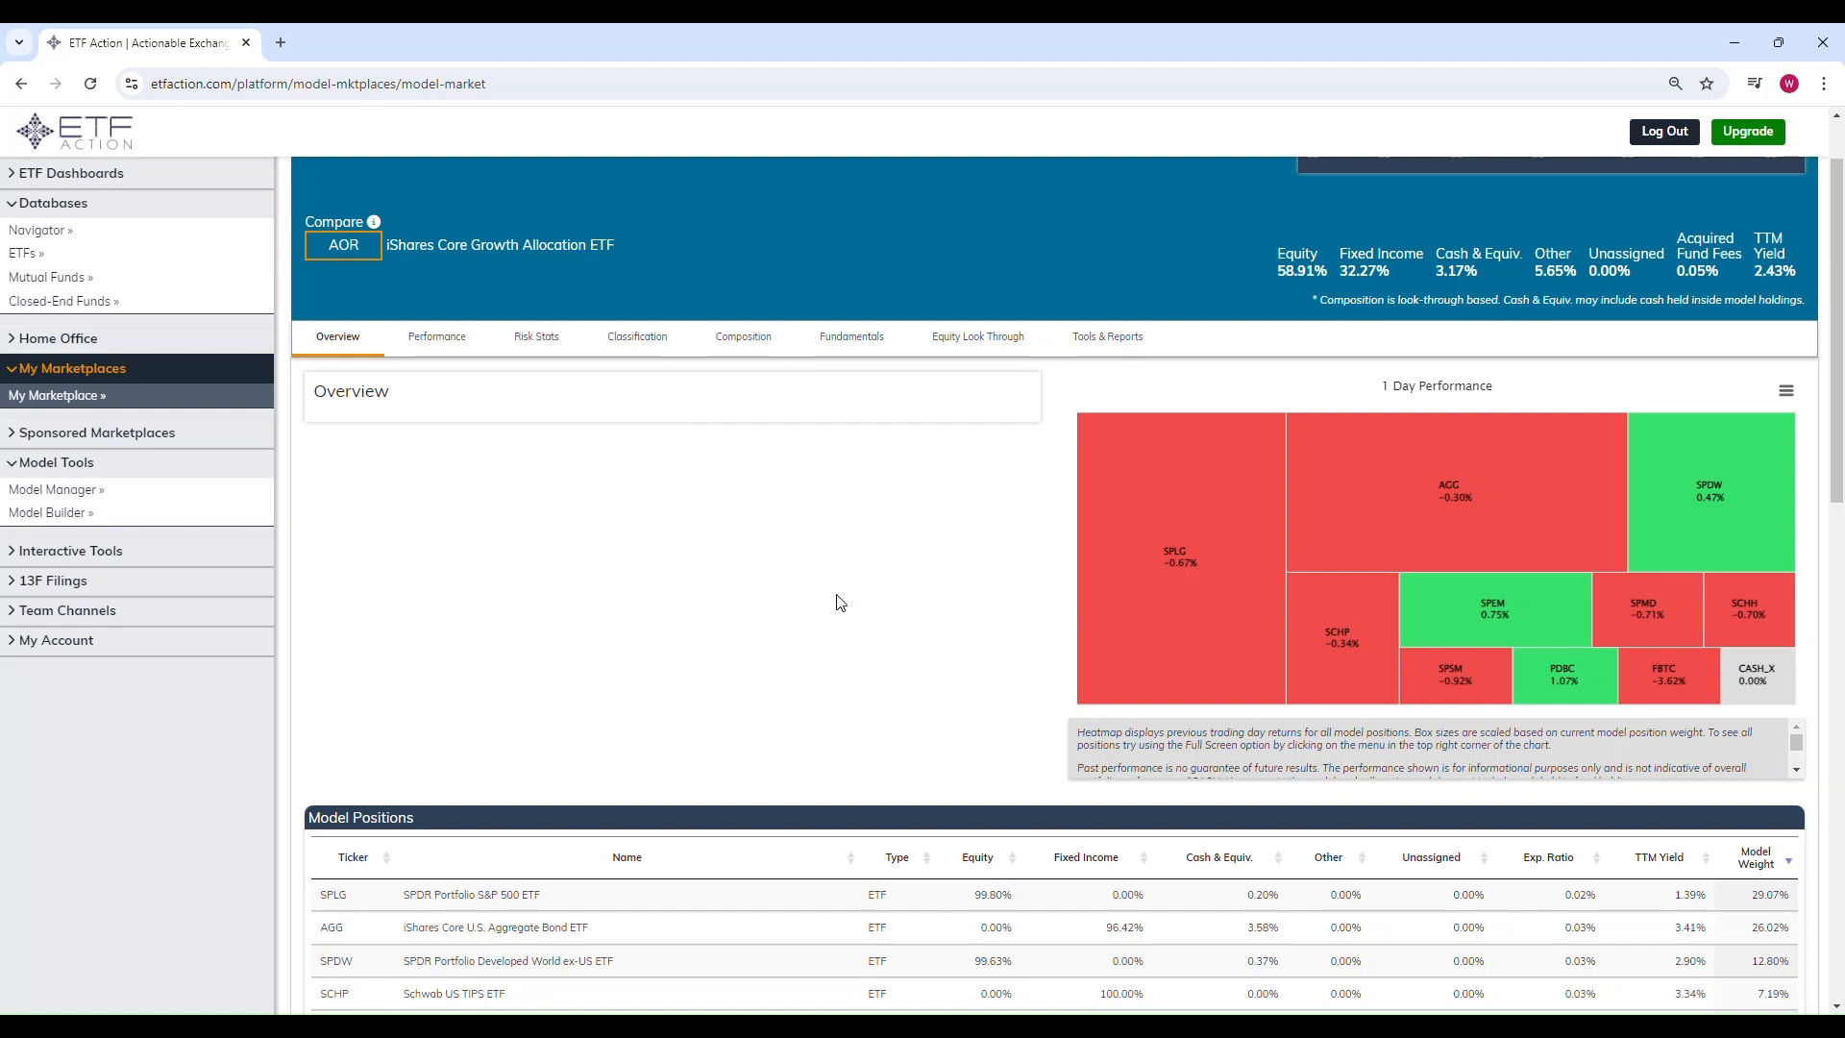
{"action": "scroll", "coordinate": [830, 615], "scroll_direction": "up", "scroll_amount": 1}
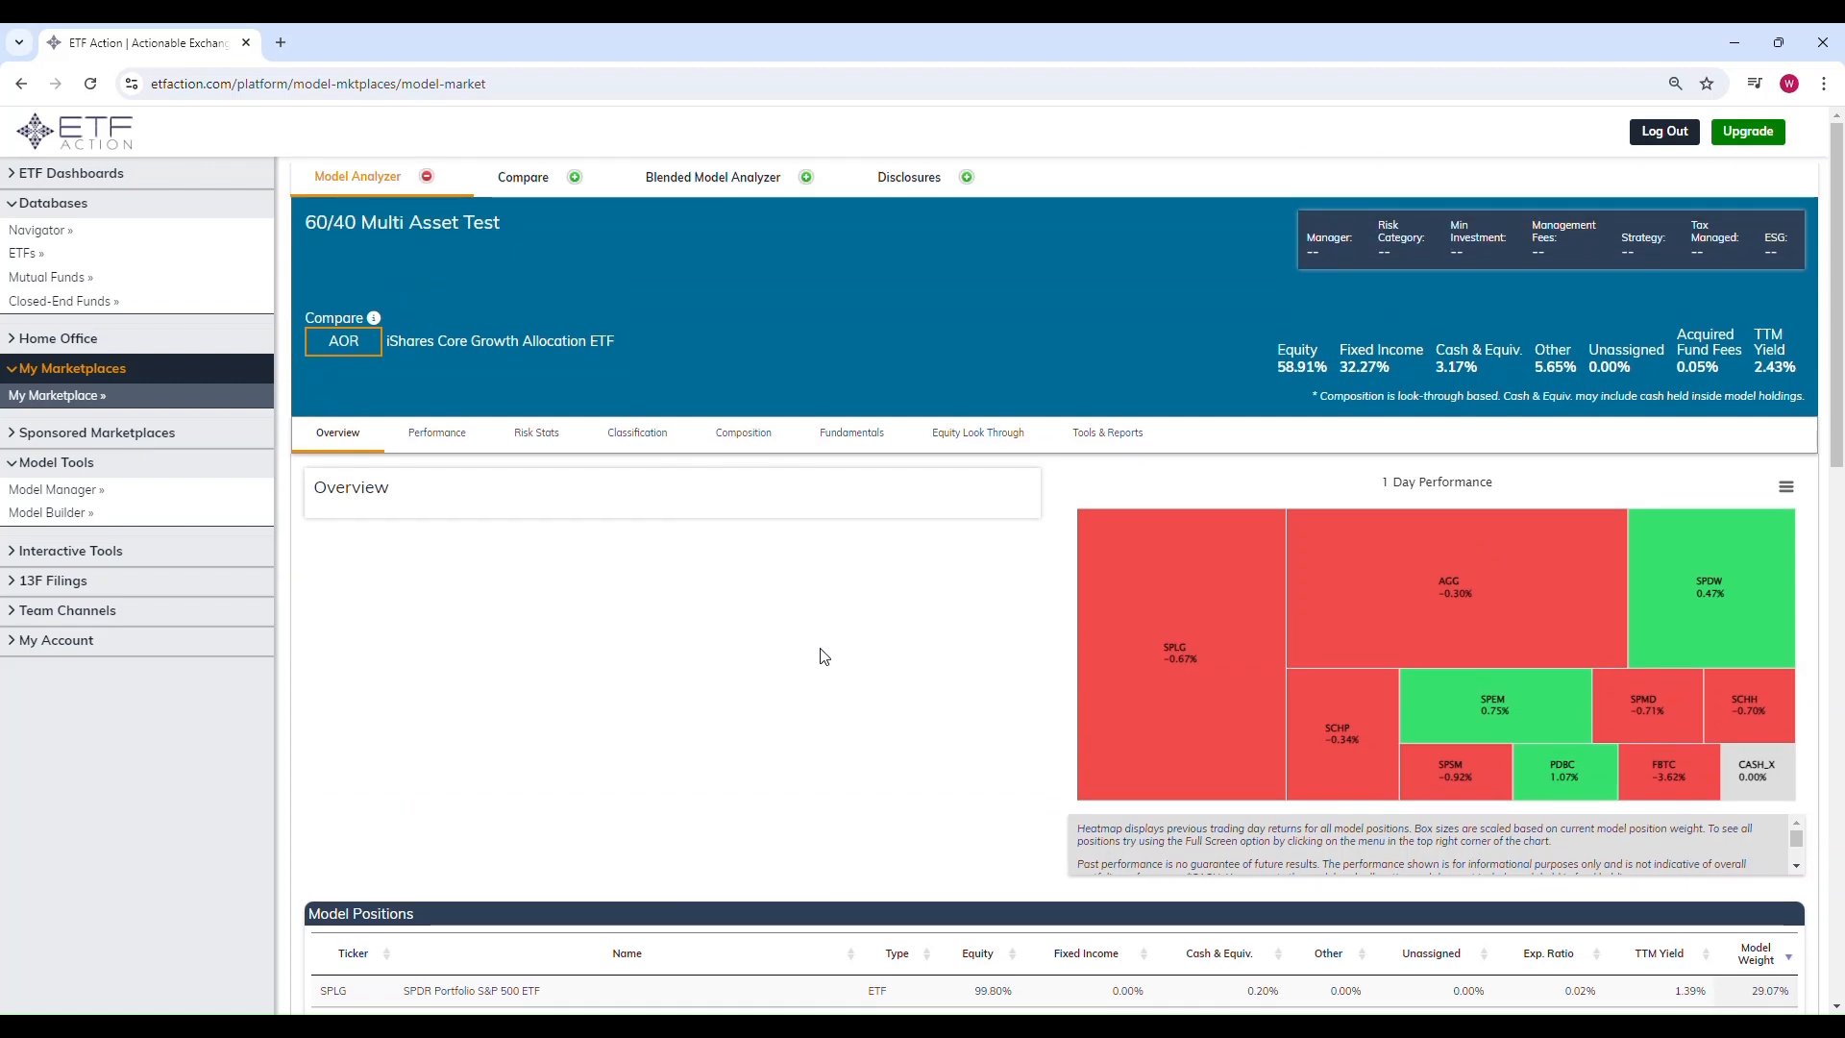
Step: Open the Performance tab and view the total return chart against AOR over 5 years
{"action": "left_click", "coordinate": [439, 437]}
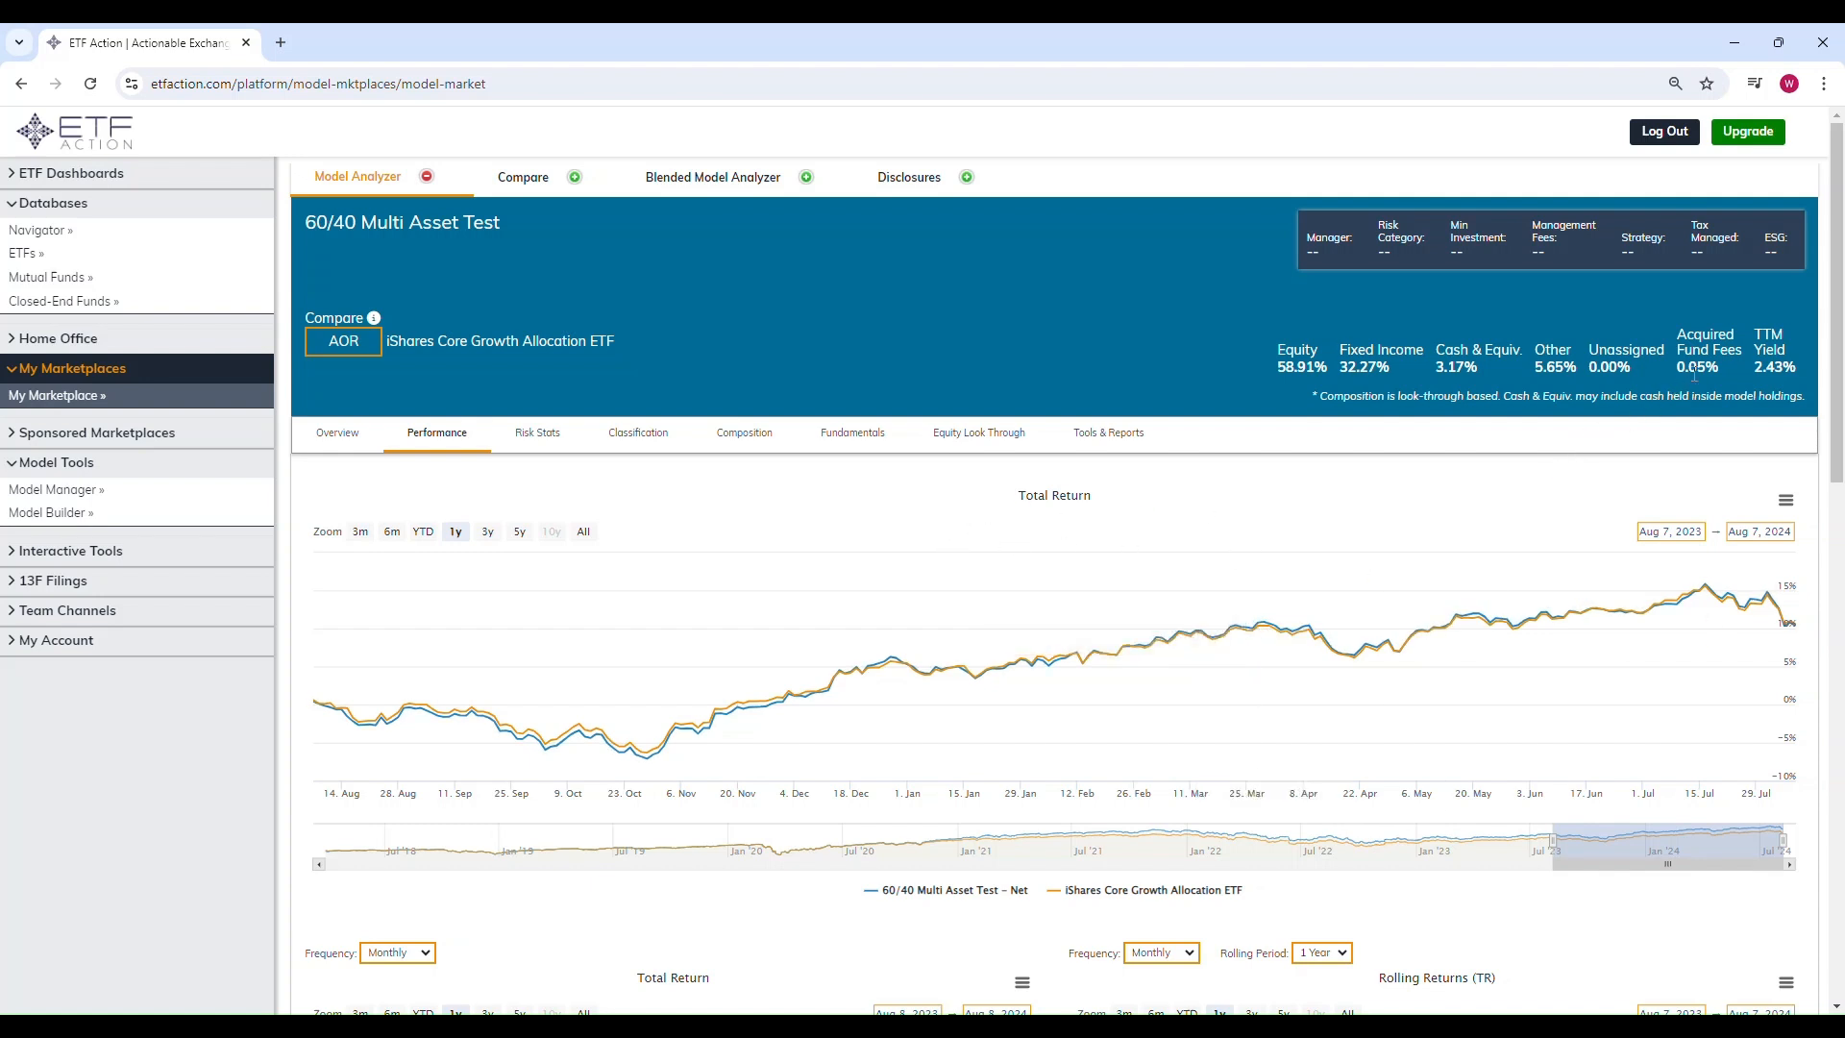
{"action": "mouse_move", "coordinate": [1722, 366]}
{"action": "left_mouse_down"}
{"action": "mouse_move", "coordinate": [1680, 341]}
{"action": "mouse_move", "coordinate": [1721, 366]}
{"action": "left_mouse_up"}
{"action": "left_click", "coordinate": [1681, 337]}
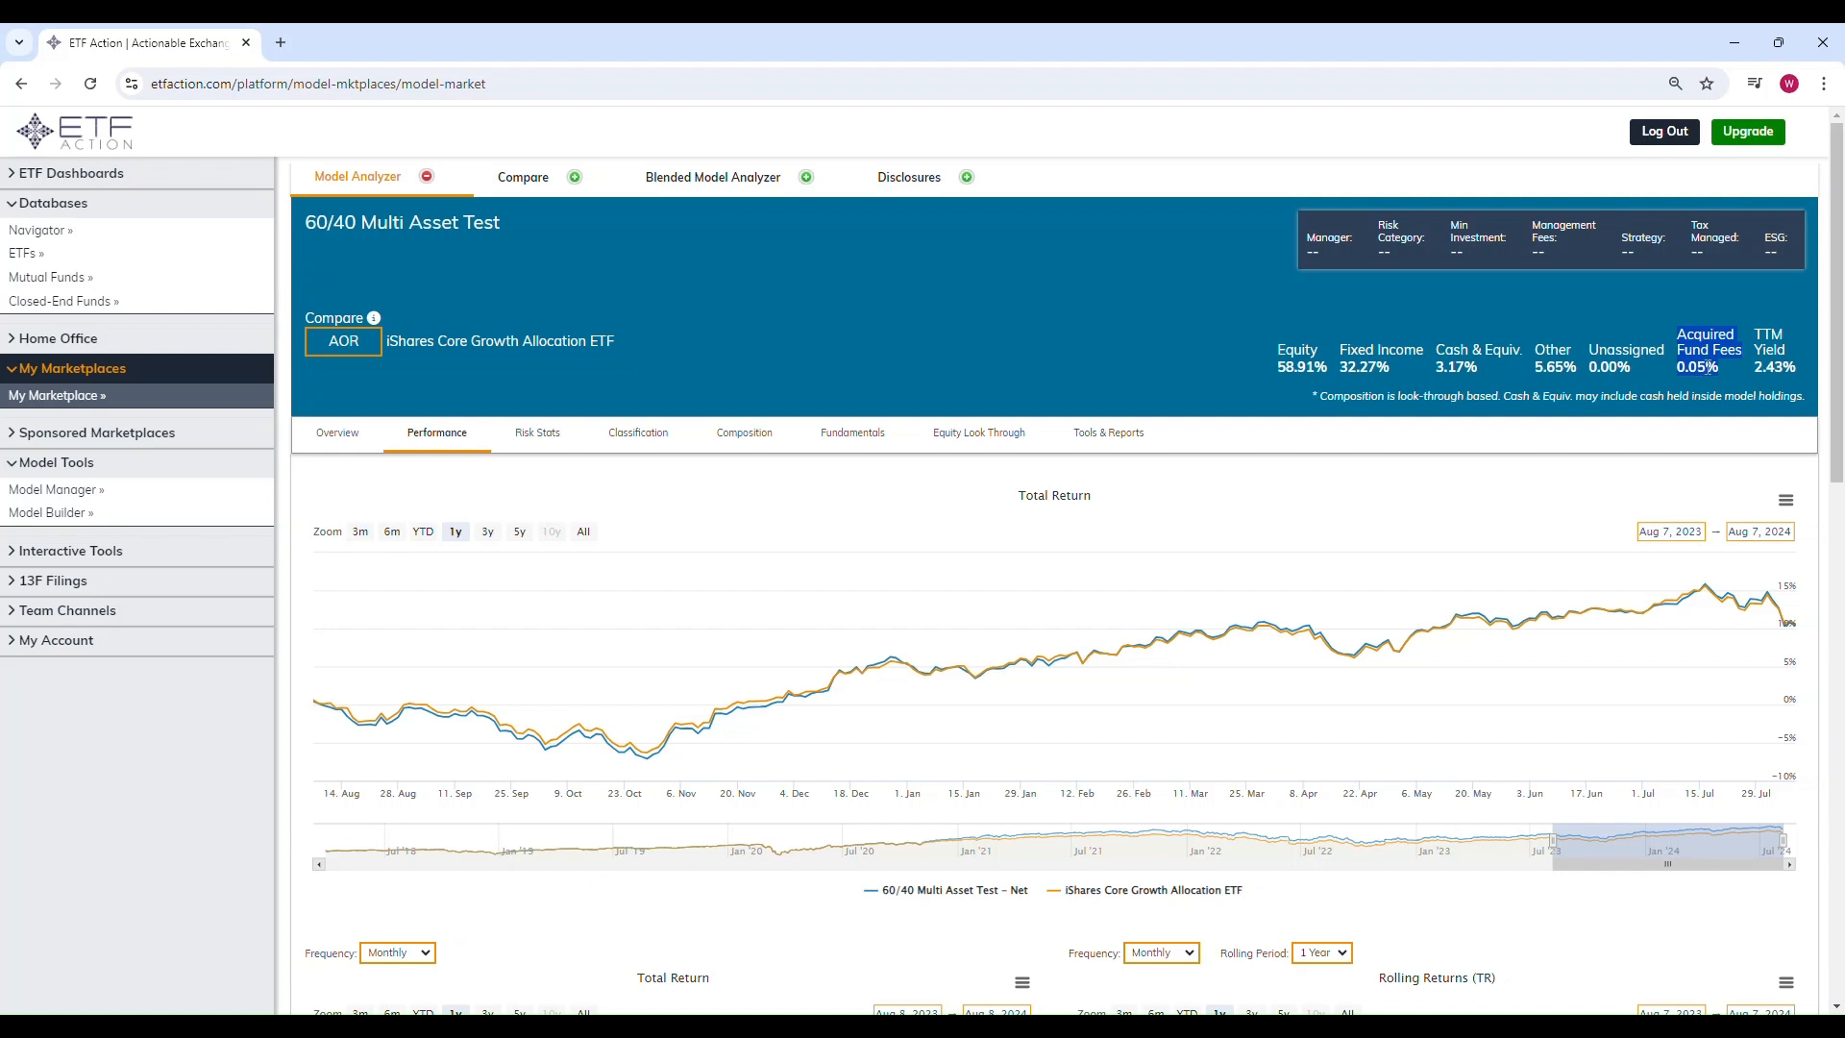
{"action": "left_click", "coordinate": [1712, 369]}
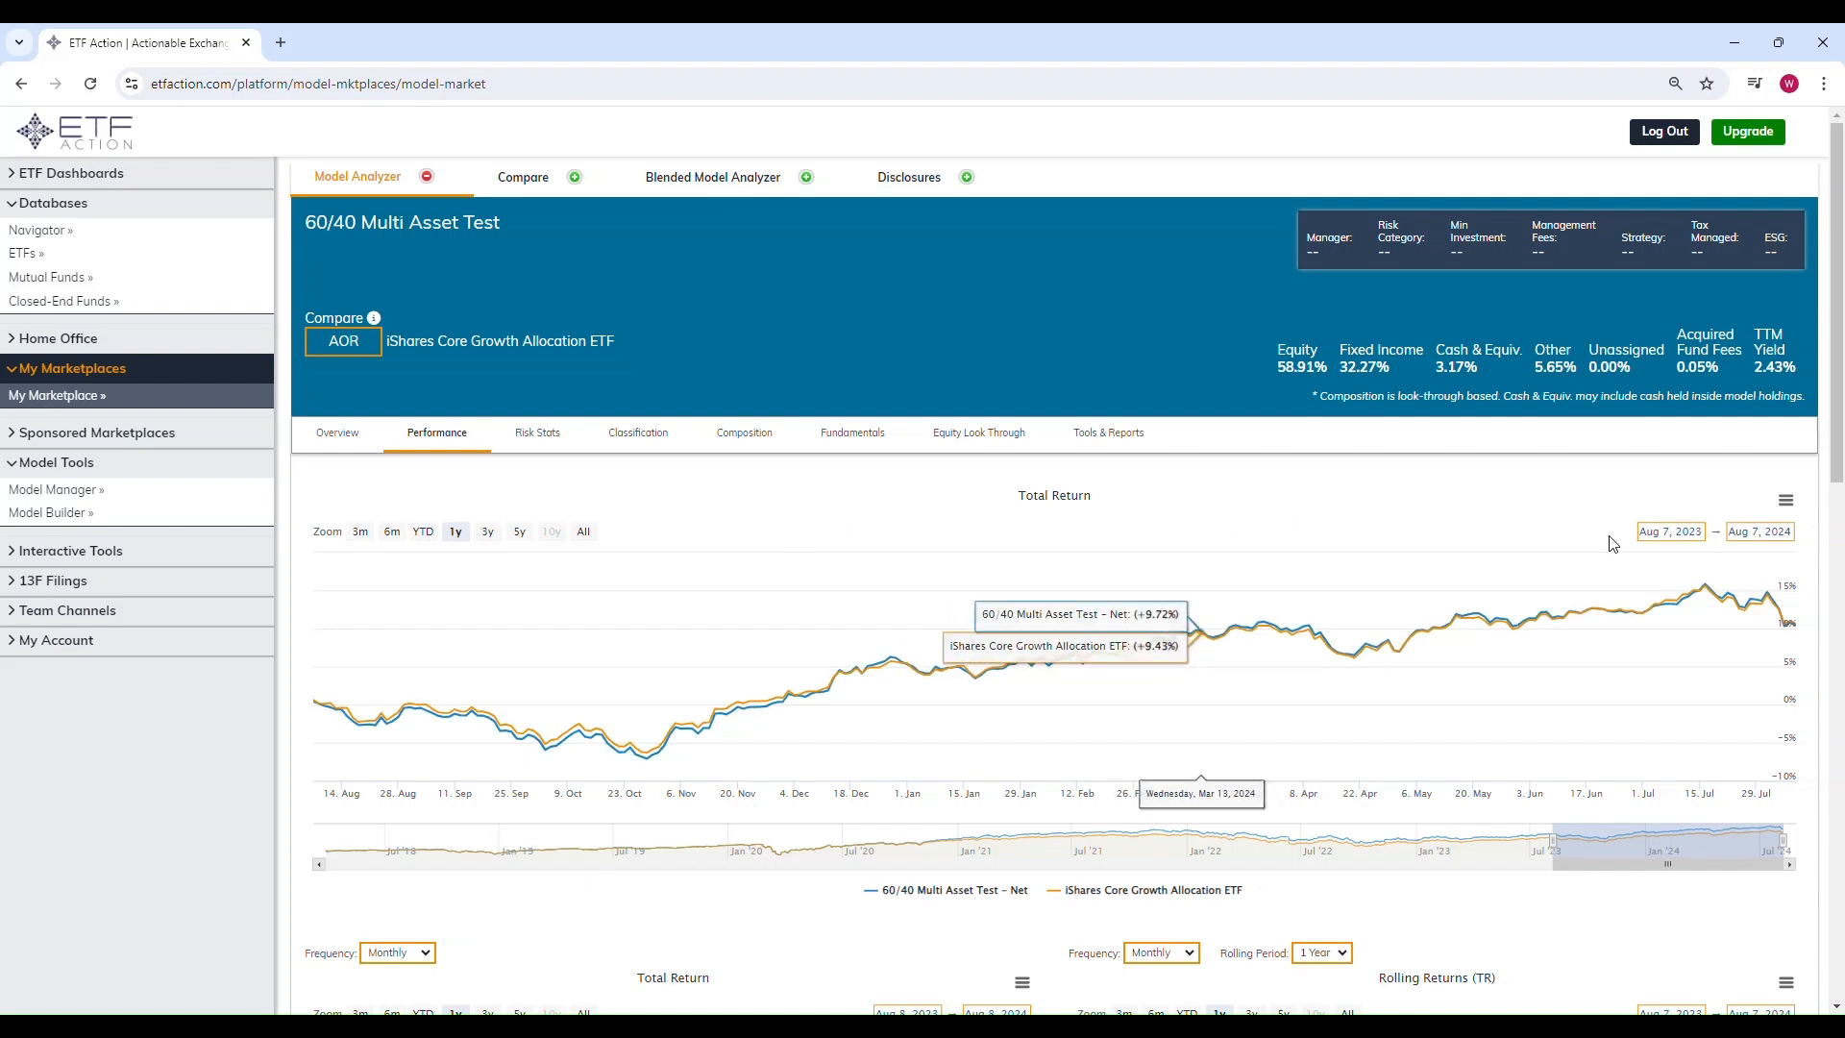
{"action": "scroll", "coordinate": [1201, 568], "scroll_direction": "down", "scroll_amount": 2}
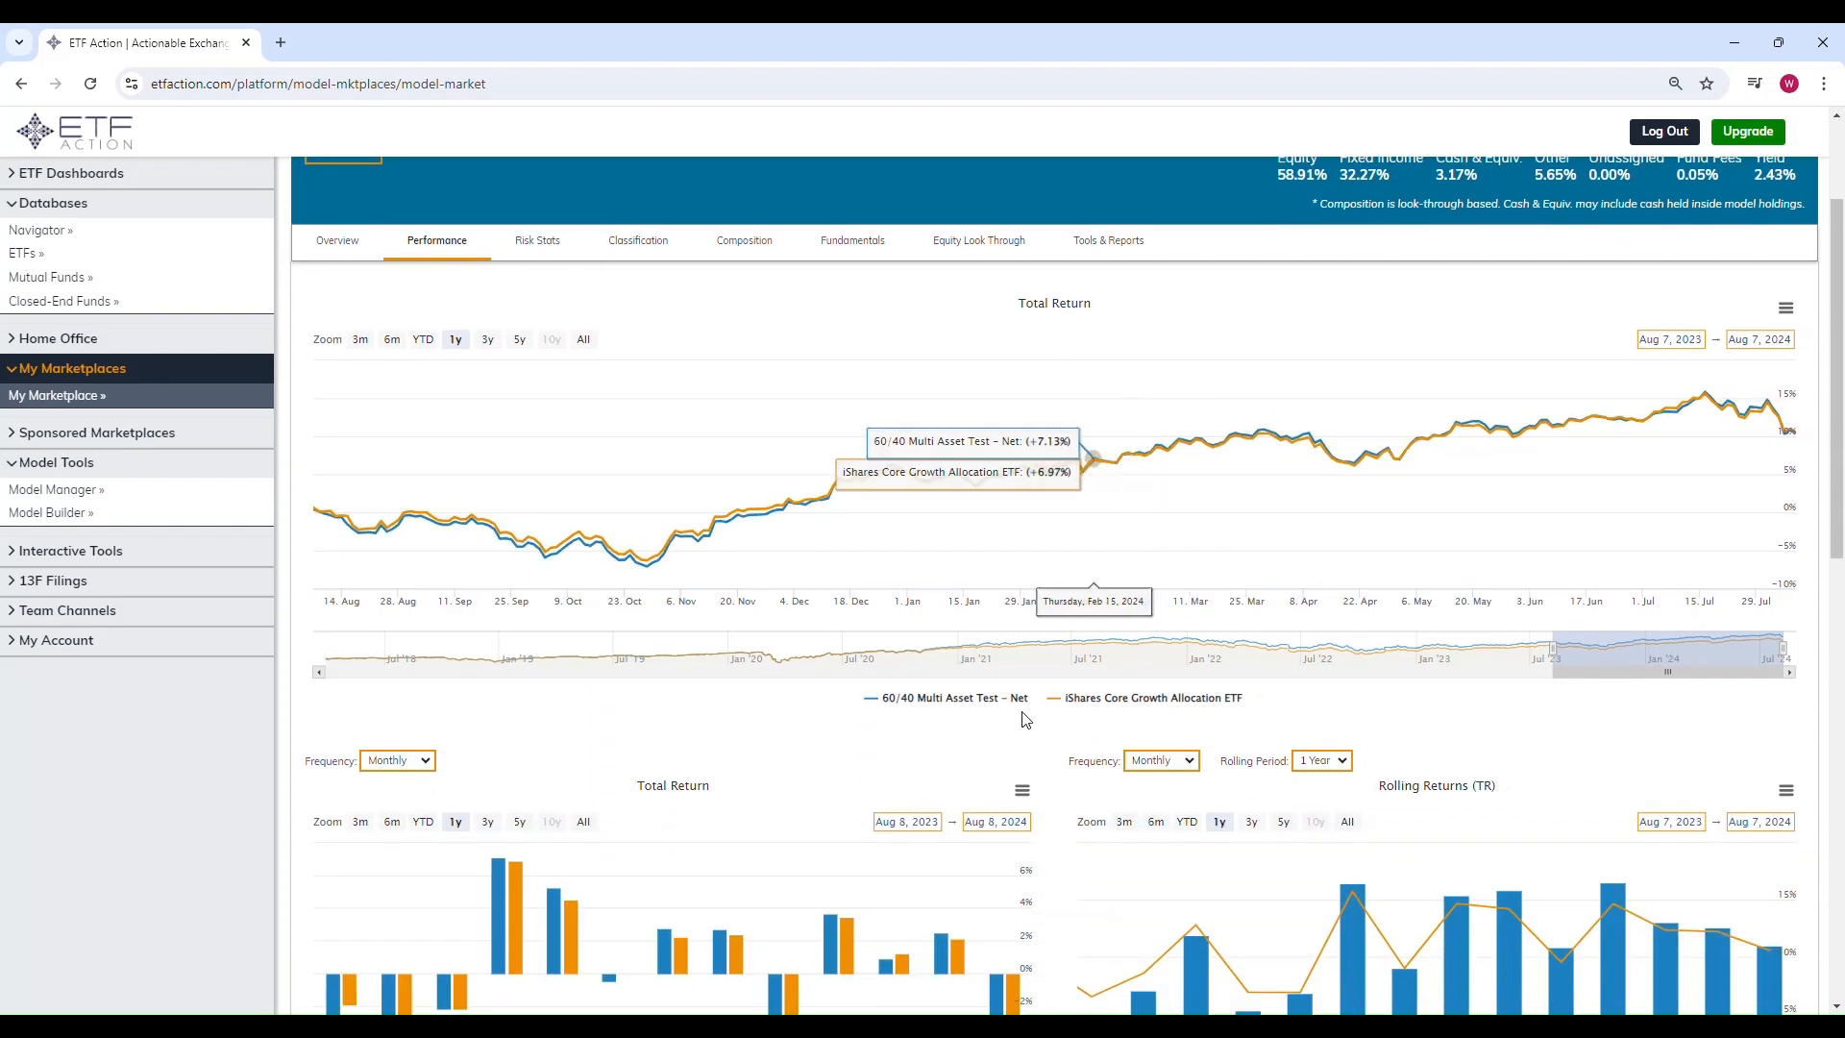
{"action": "left_click", "coordinate": [519, 340]}
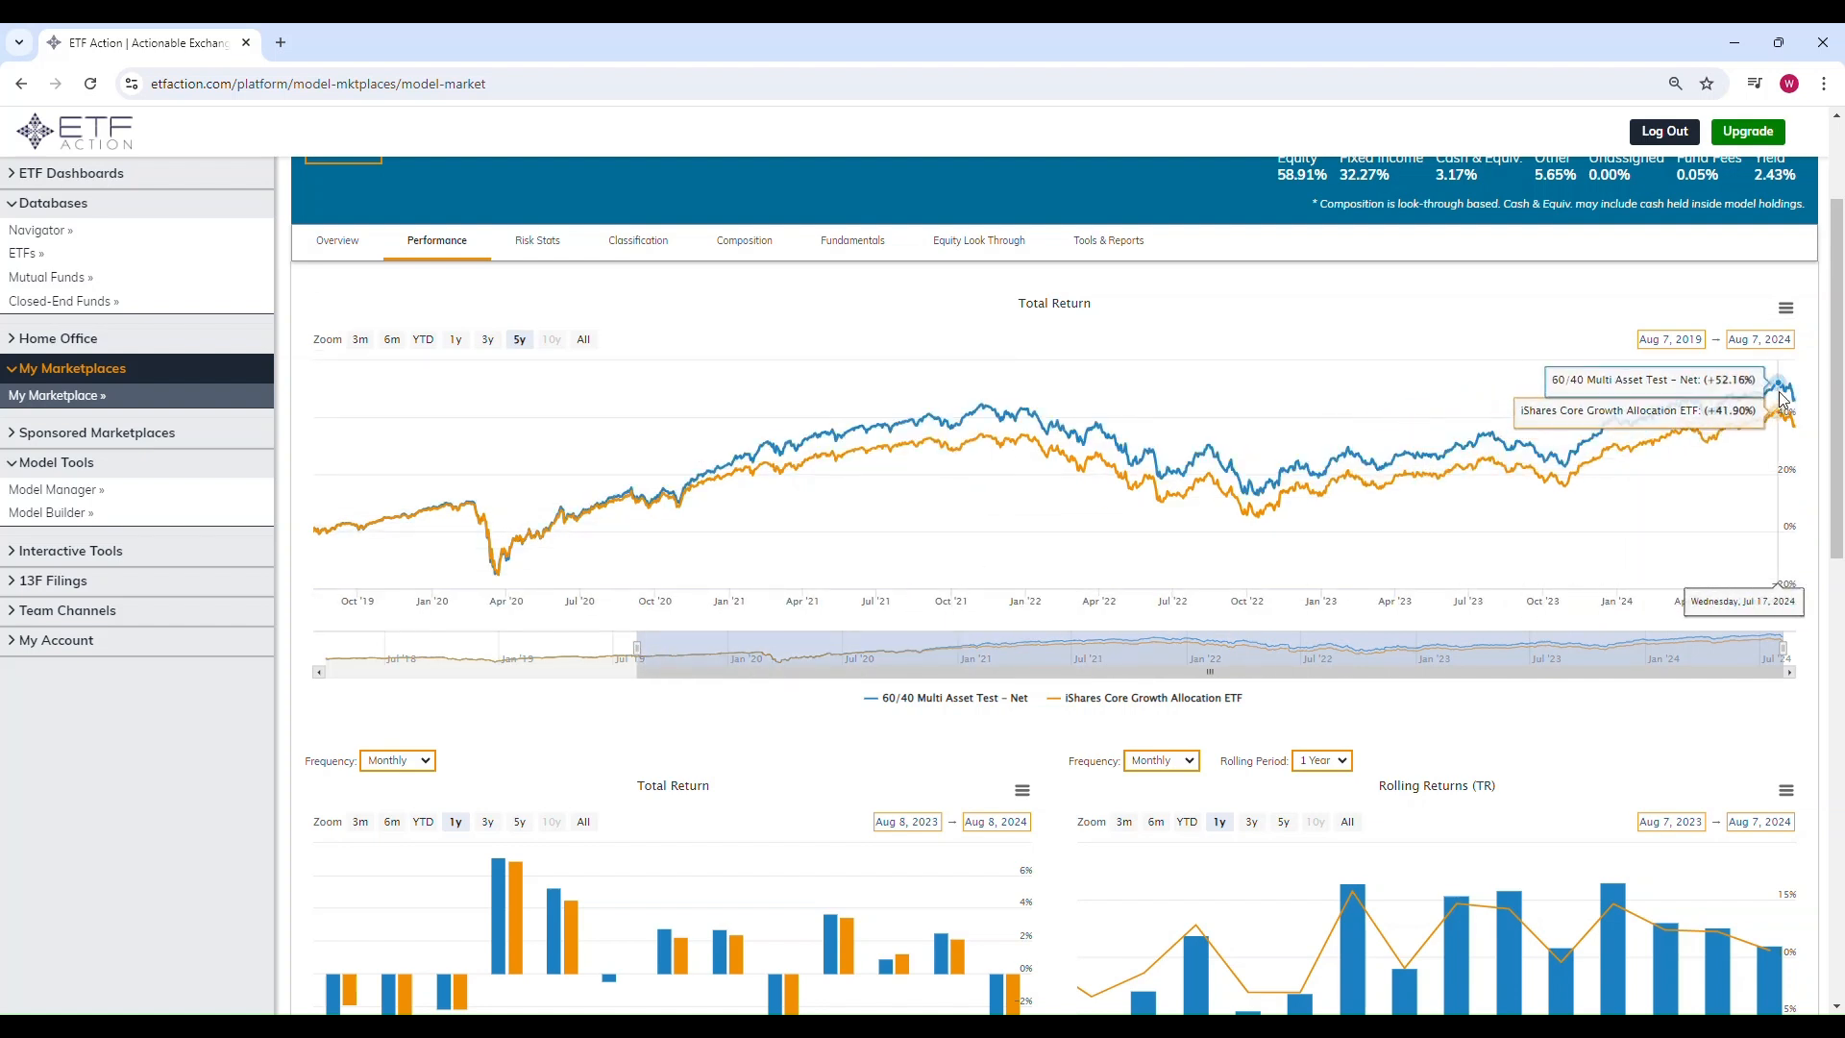
{"action": "scroll", "coordinate": [1802, 411], "scroll_direction": "up", "scroll_amount": 2}
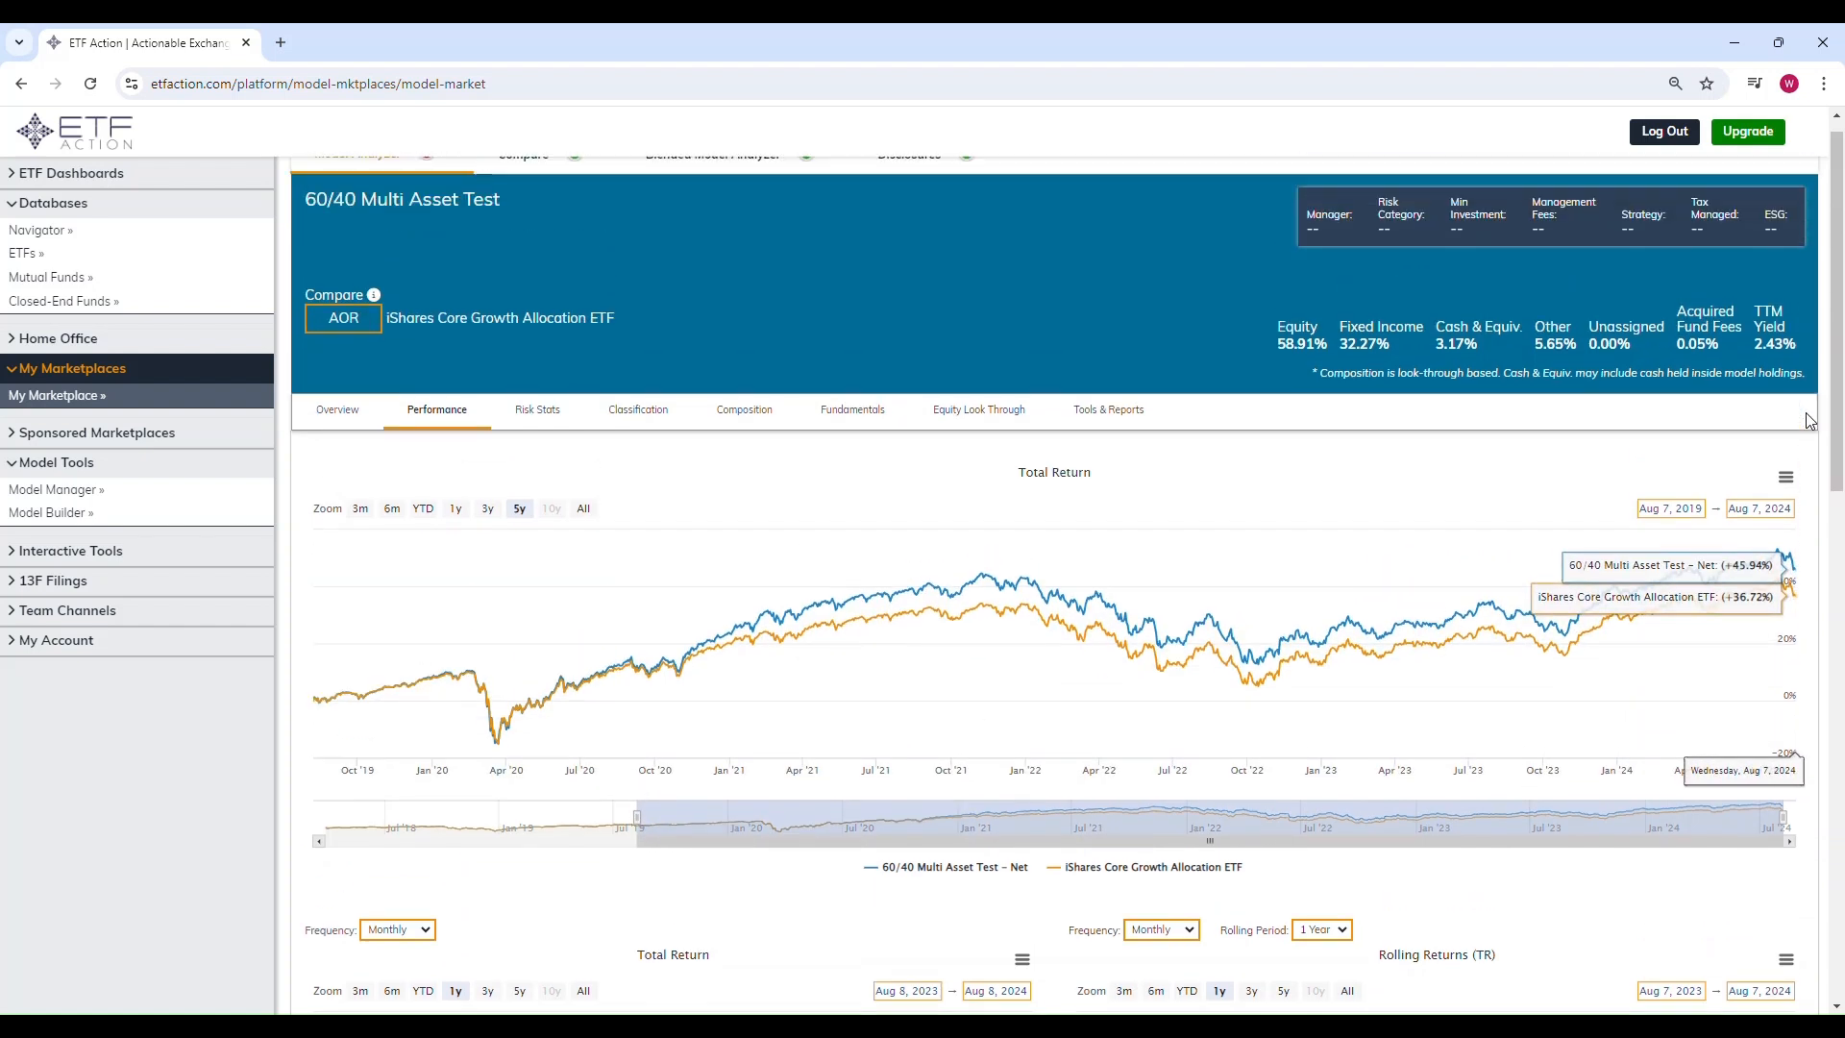
Step: Review risk statistics with a 5 Year time period, then open the Composition tab
{"action": "left_click", "coordinate": [545, 439]}
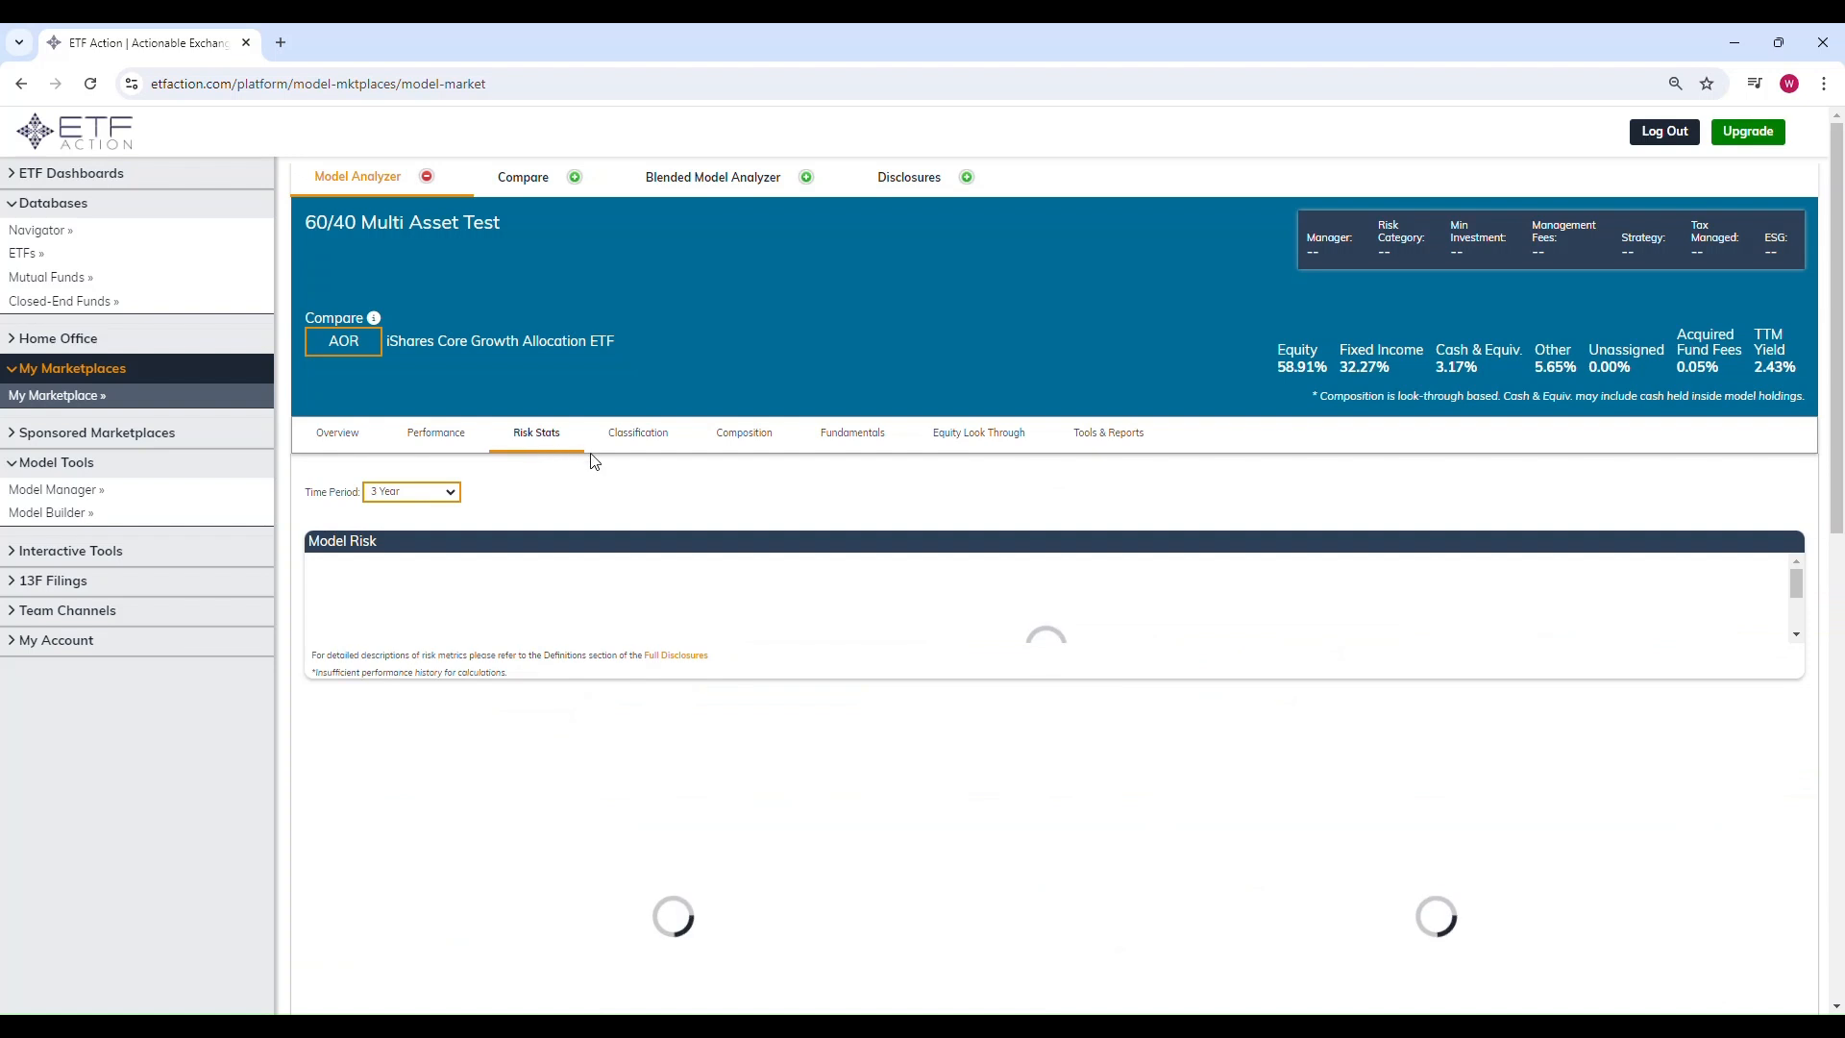
{"action": "left_click", "coordinate": [449, 494]}
{"action": "left_click", "coordinate": [433, 537]}
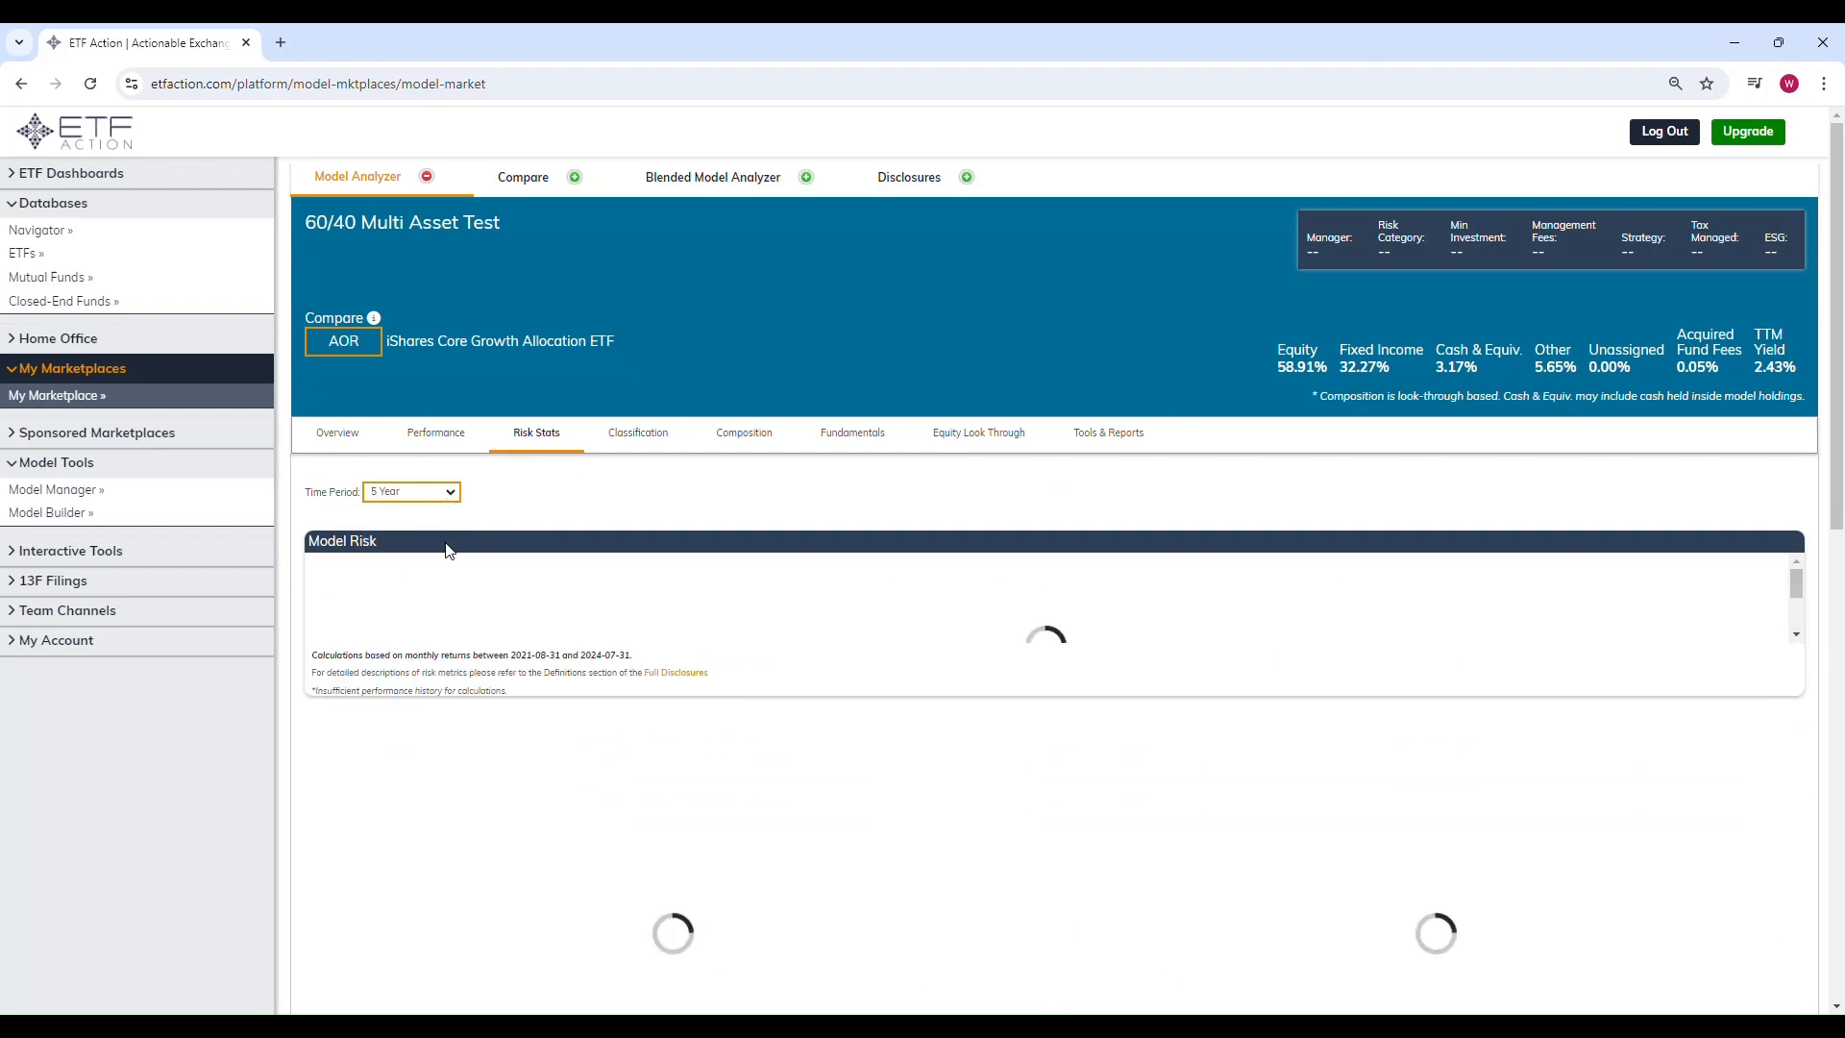
{"action": "scroll", "coordinate": [701, 545], "scroll_direction": "down", "scroll_amount": 1}
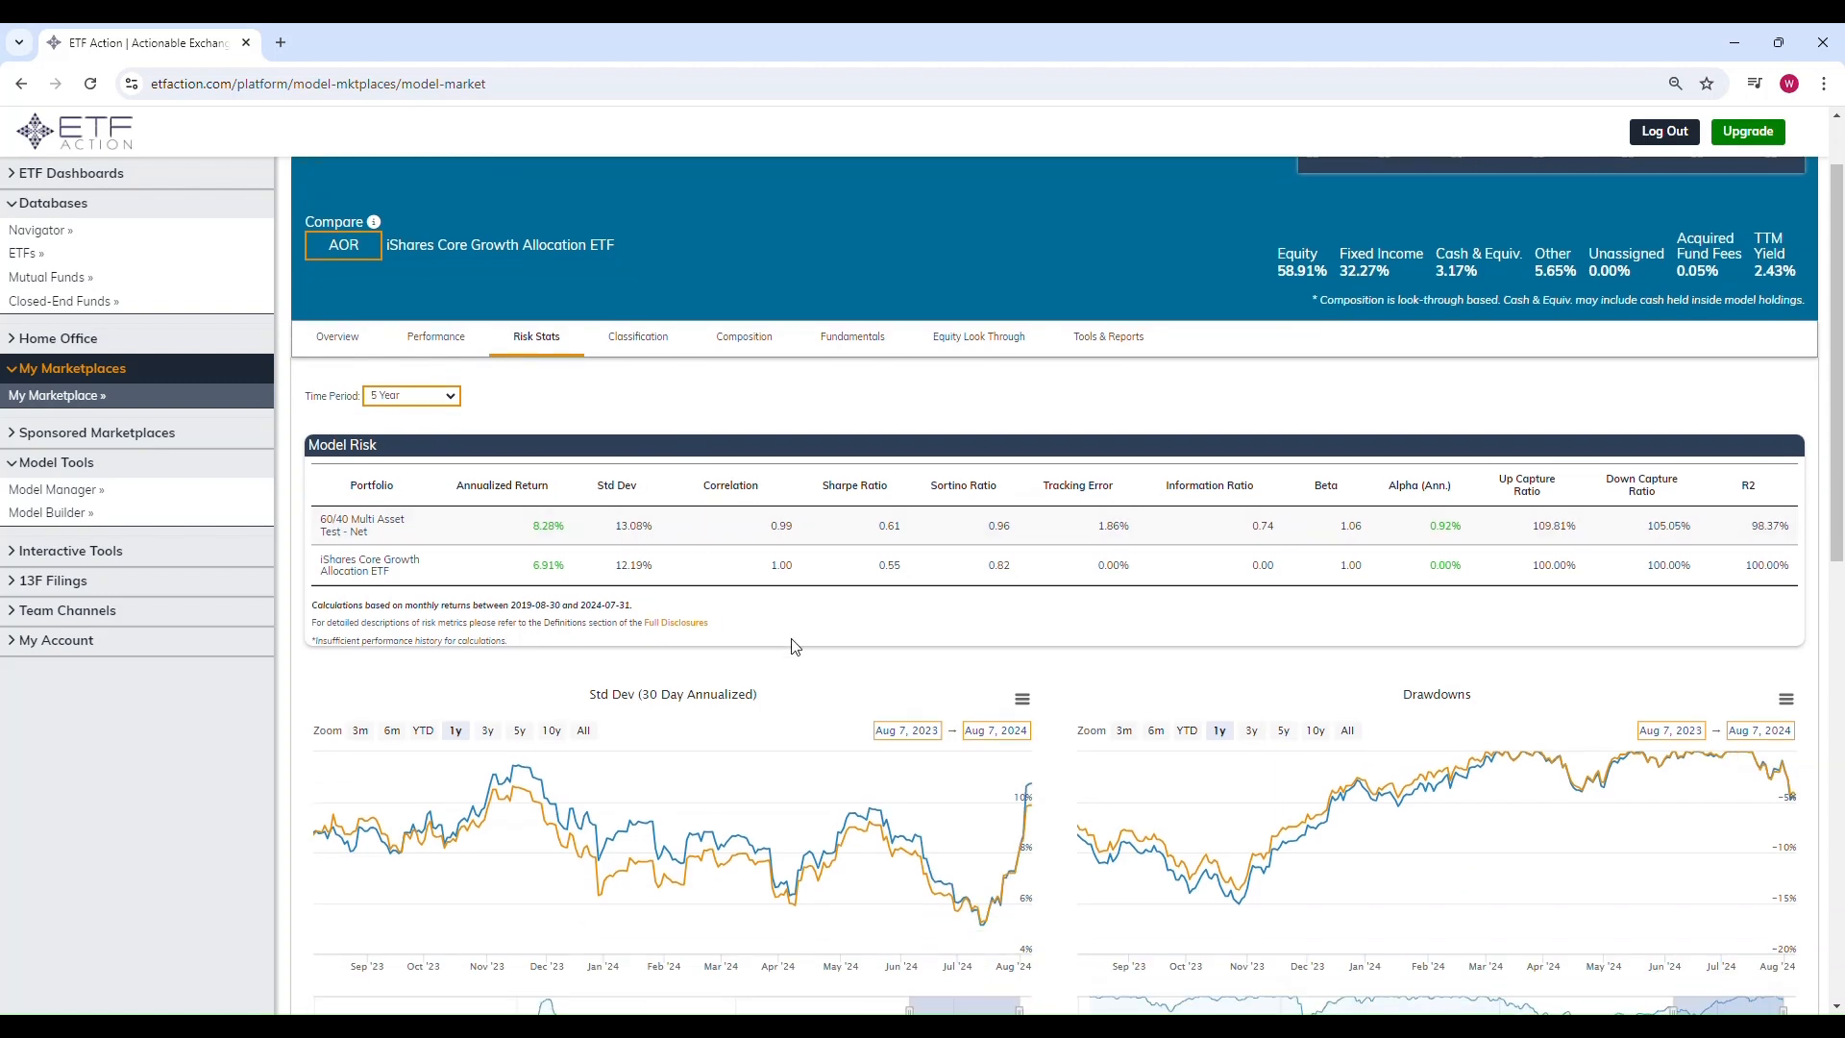
{"action": "left_click", "coordinate": [754, 342]}
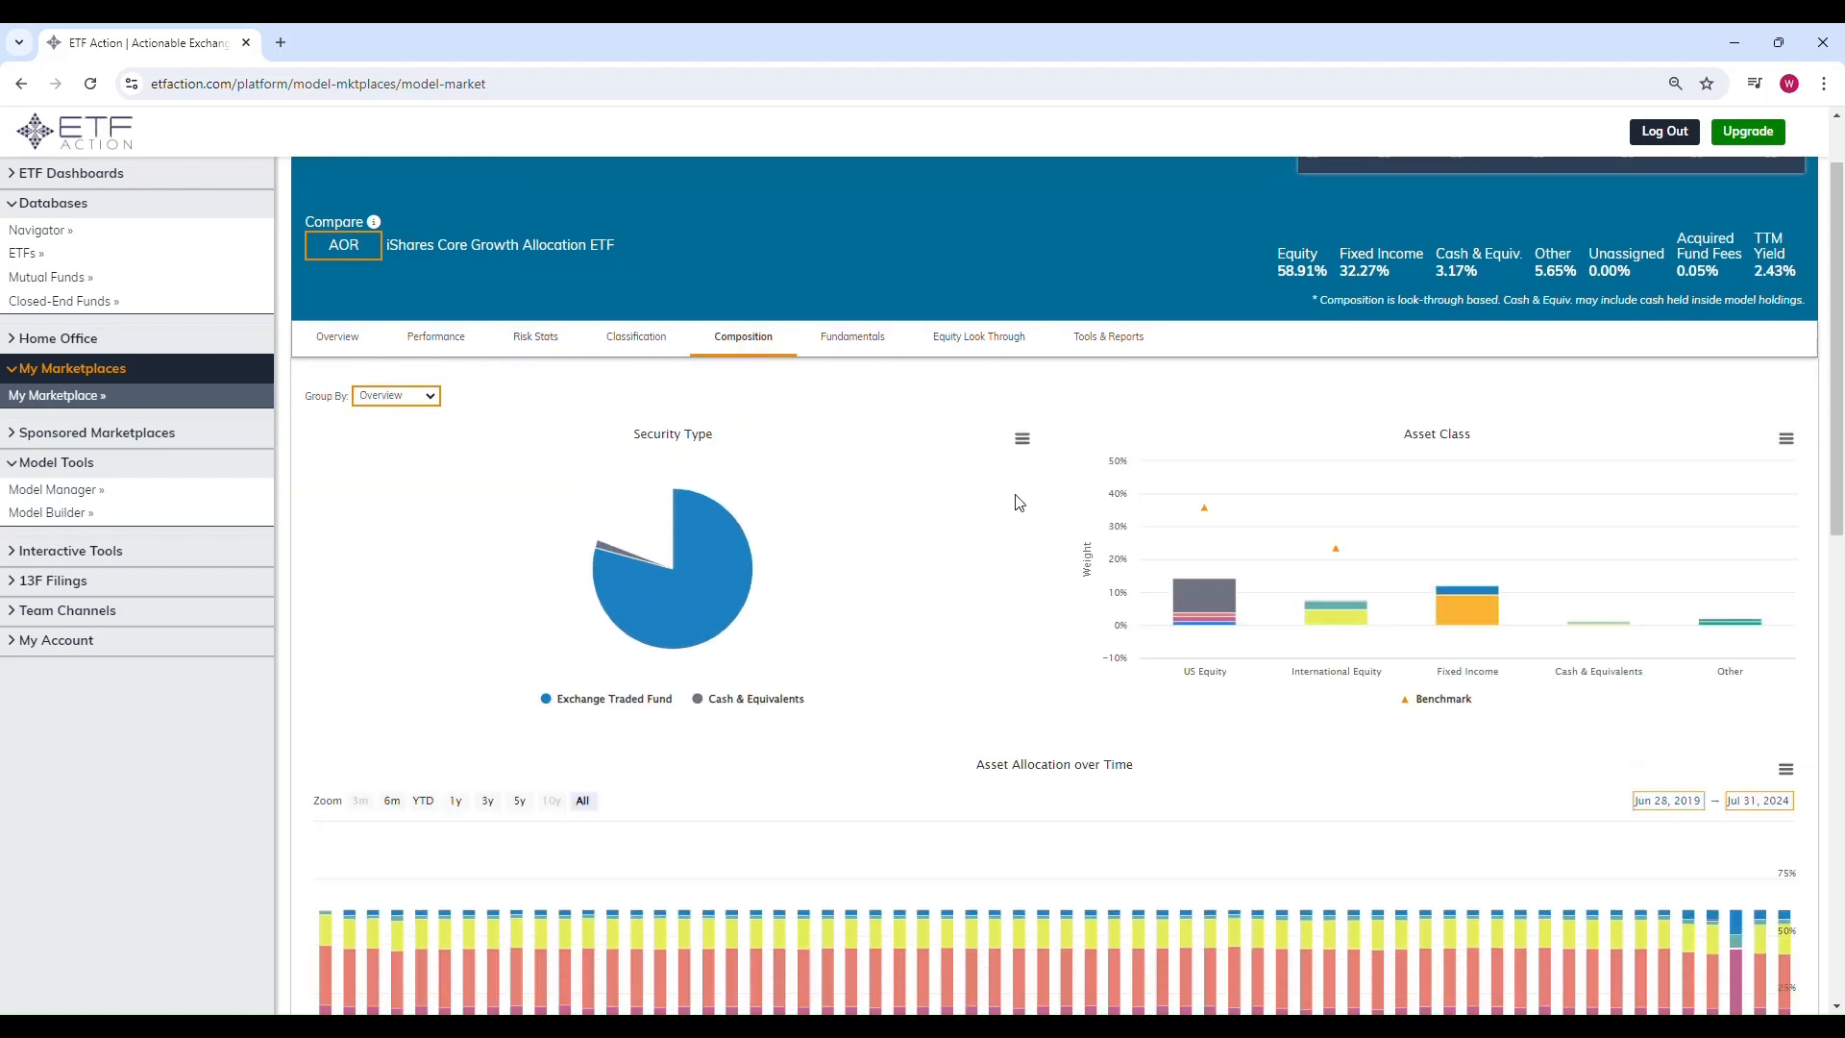
Step: Review the composition charts grouped by Equity and by Fixed Income
{"action": "left_click", "coordinate": [428, 396]}
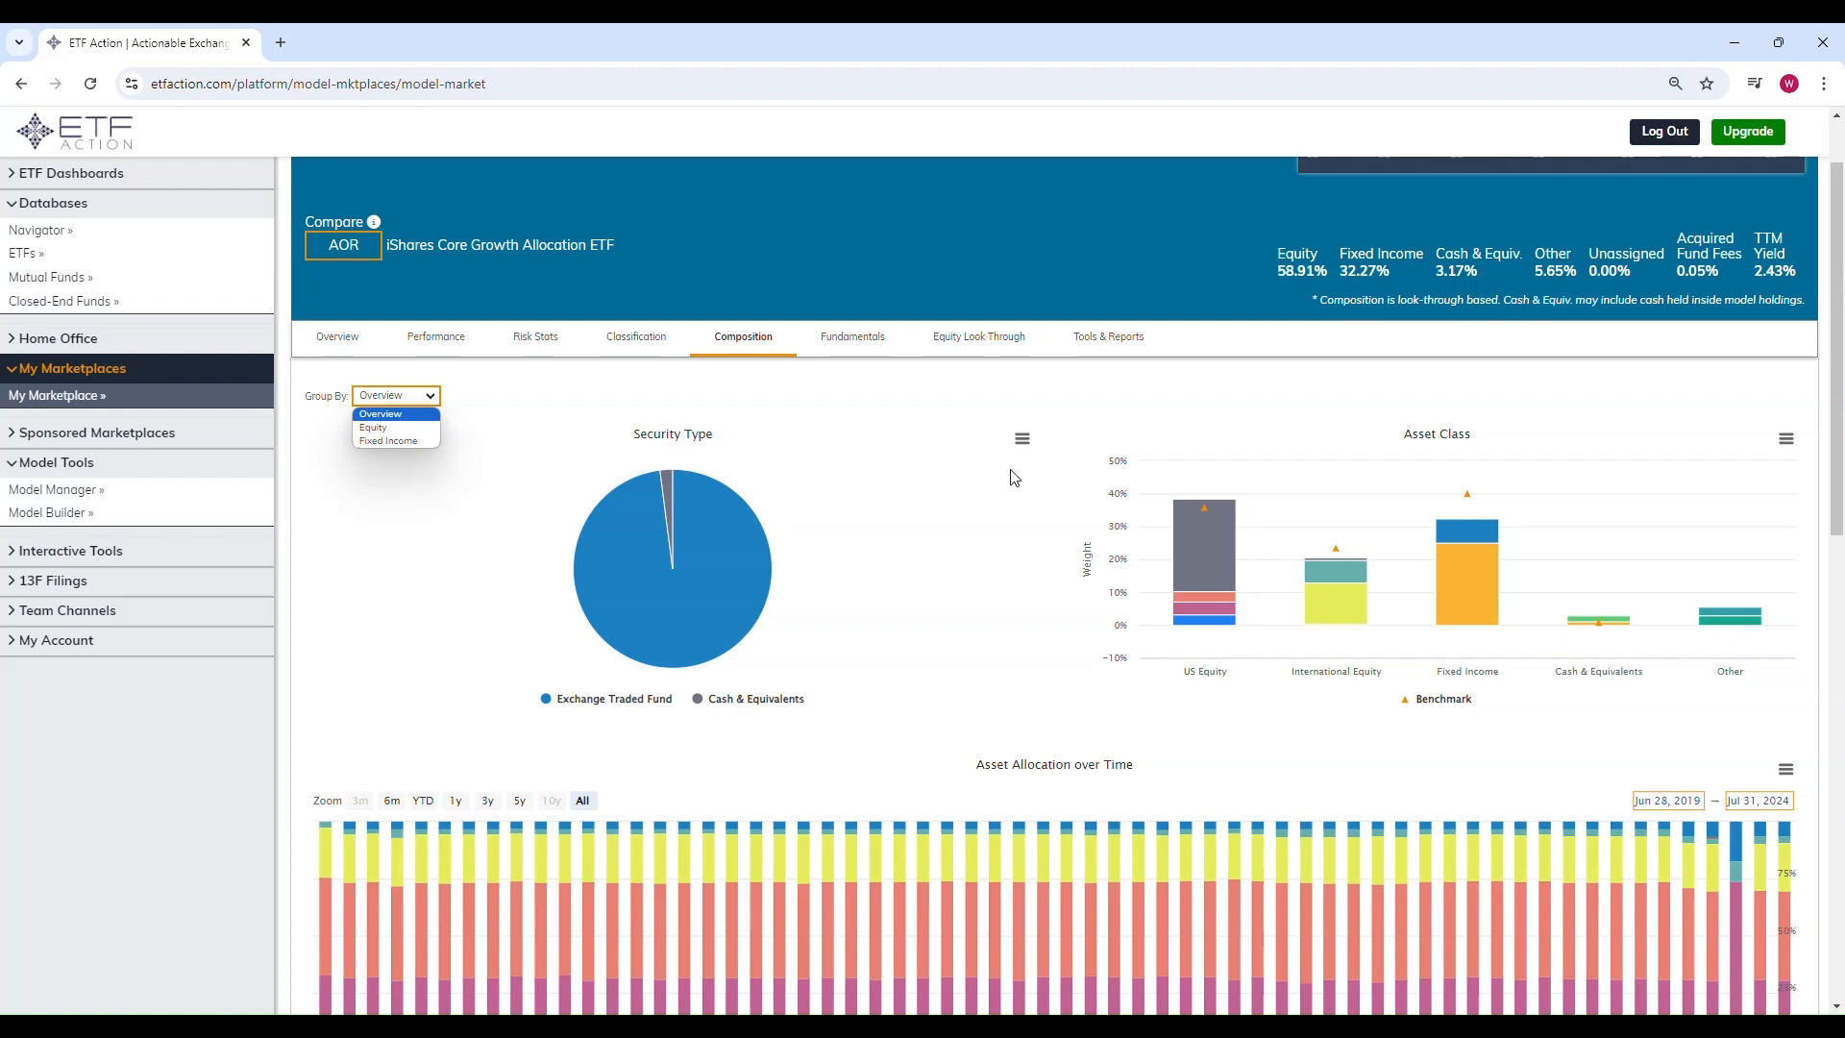
{"action": "left_click", "coordinate": [1013, 485]}
{"action": "mouse_move", "coordinate": [1210, 513]}
{"action": "left_click", "coordinate": [396, 396]}
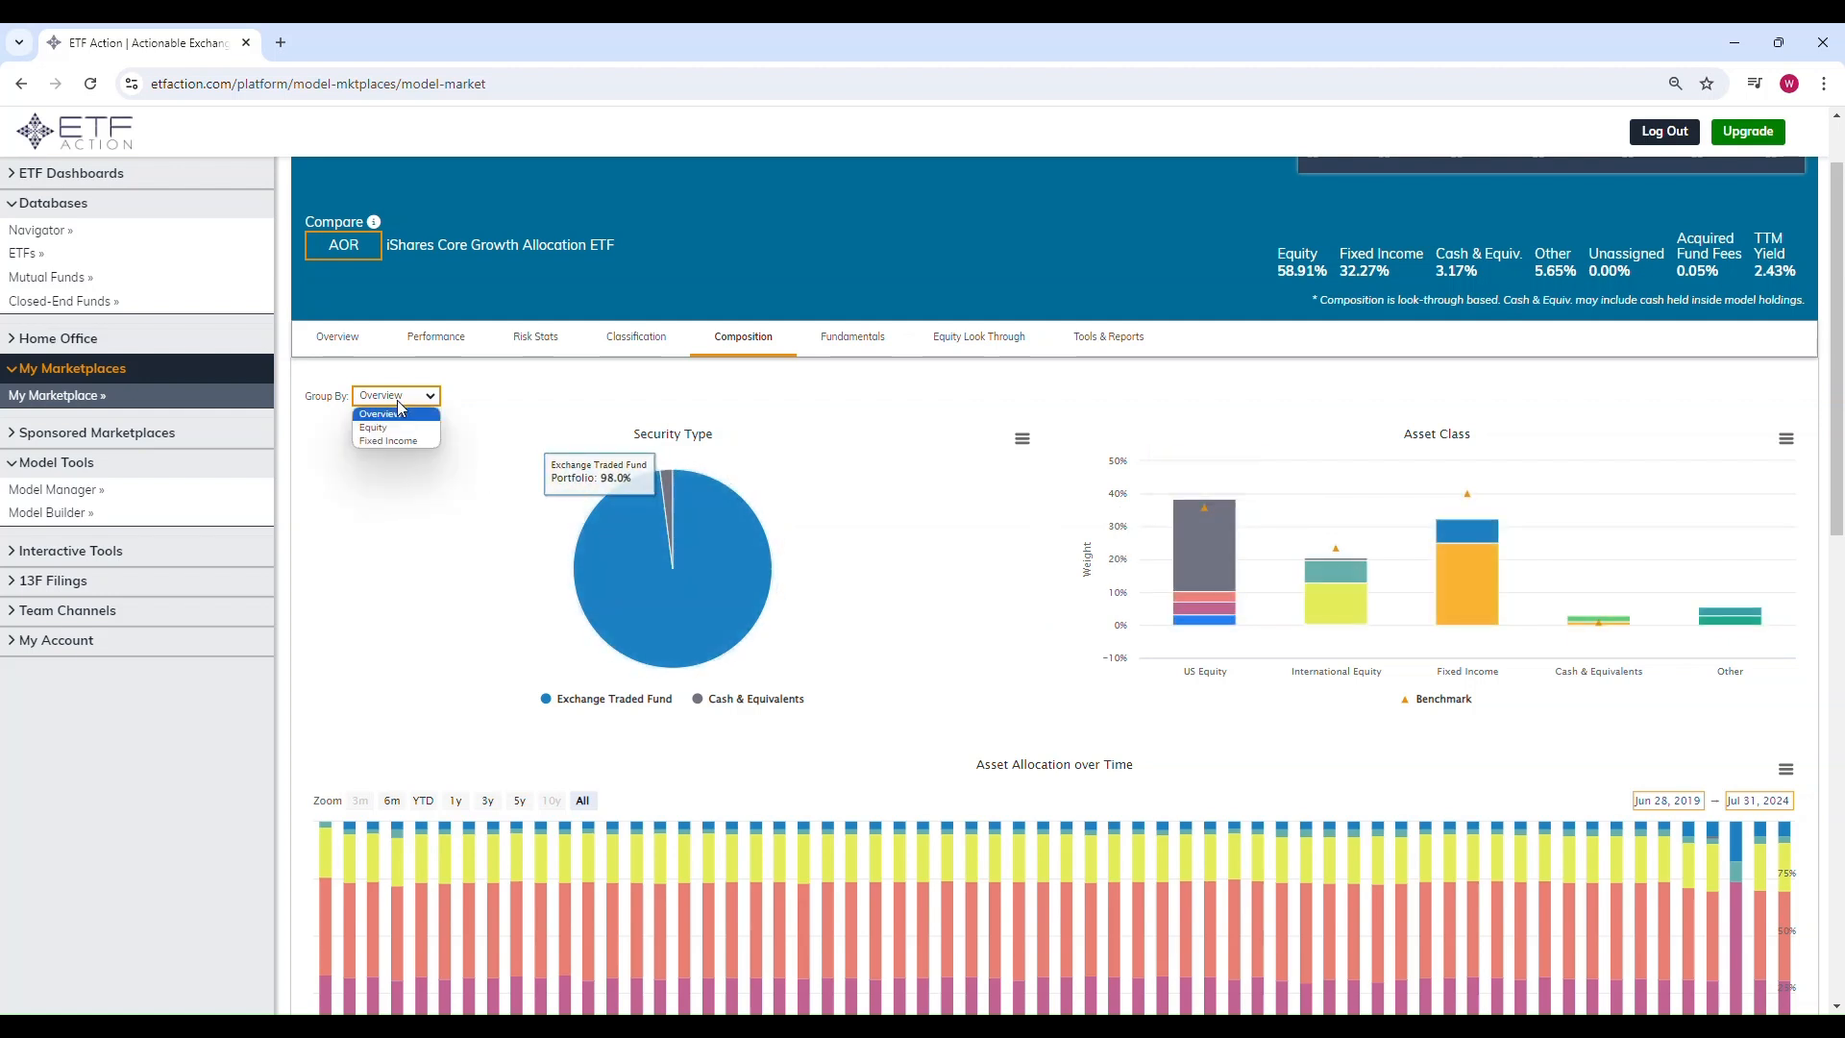
{"action": "left_click", "coordinate": [416, 411]}
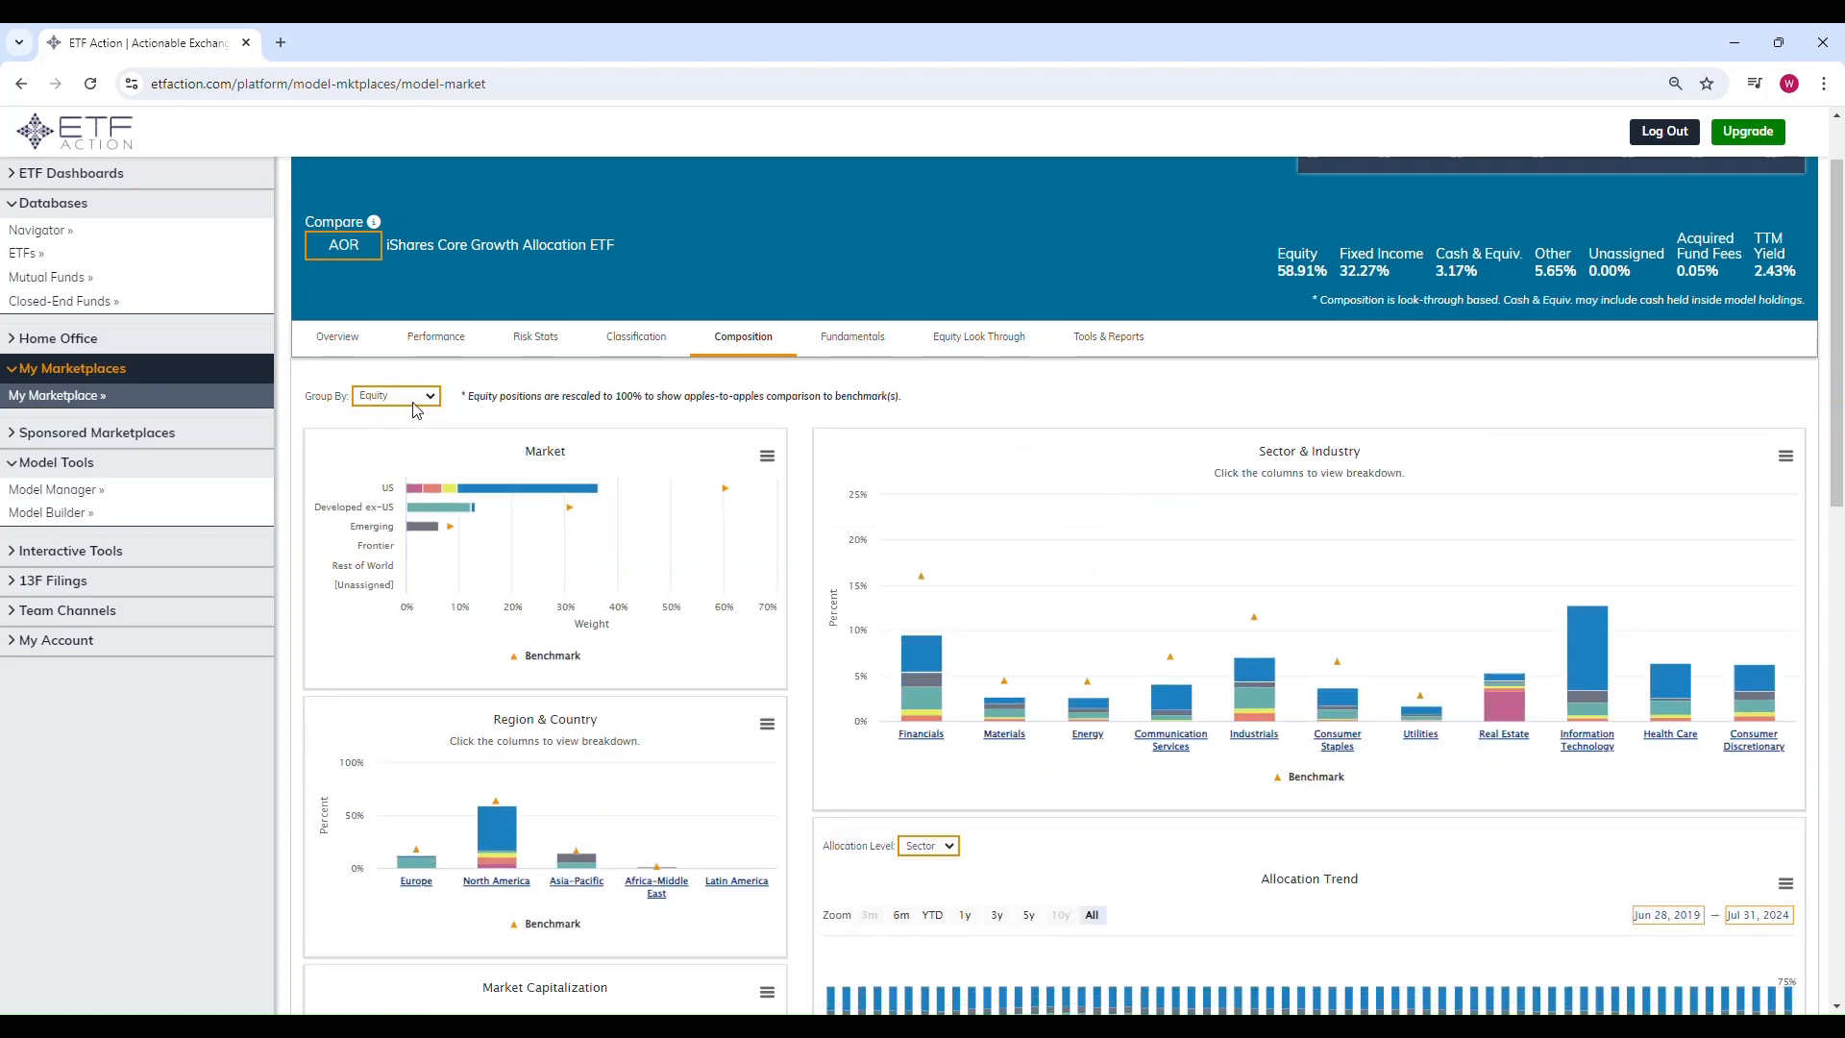
{"action": "left_click", "coordinate": [416, 398]}
{"action": "left_click", "coordinate": [411, 442]}
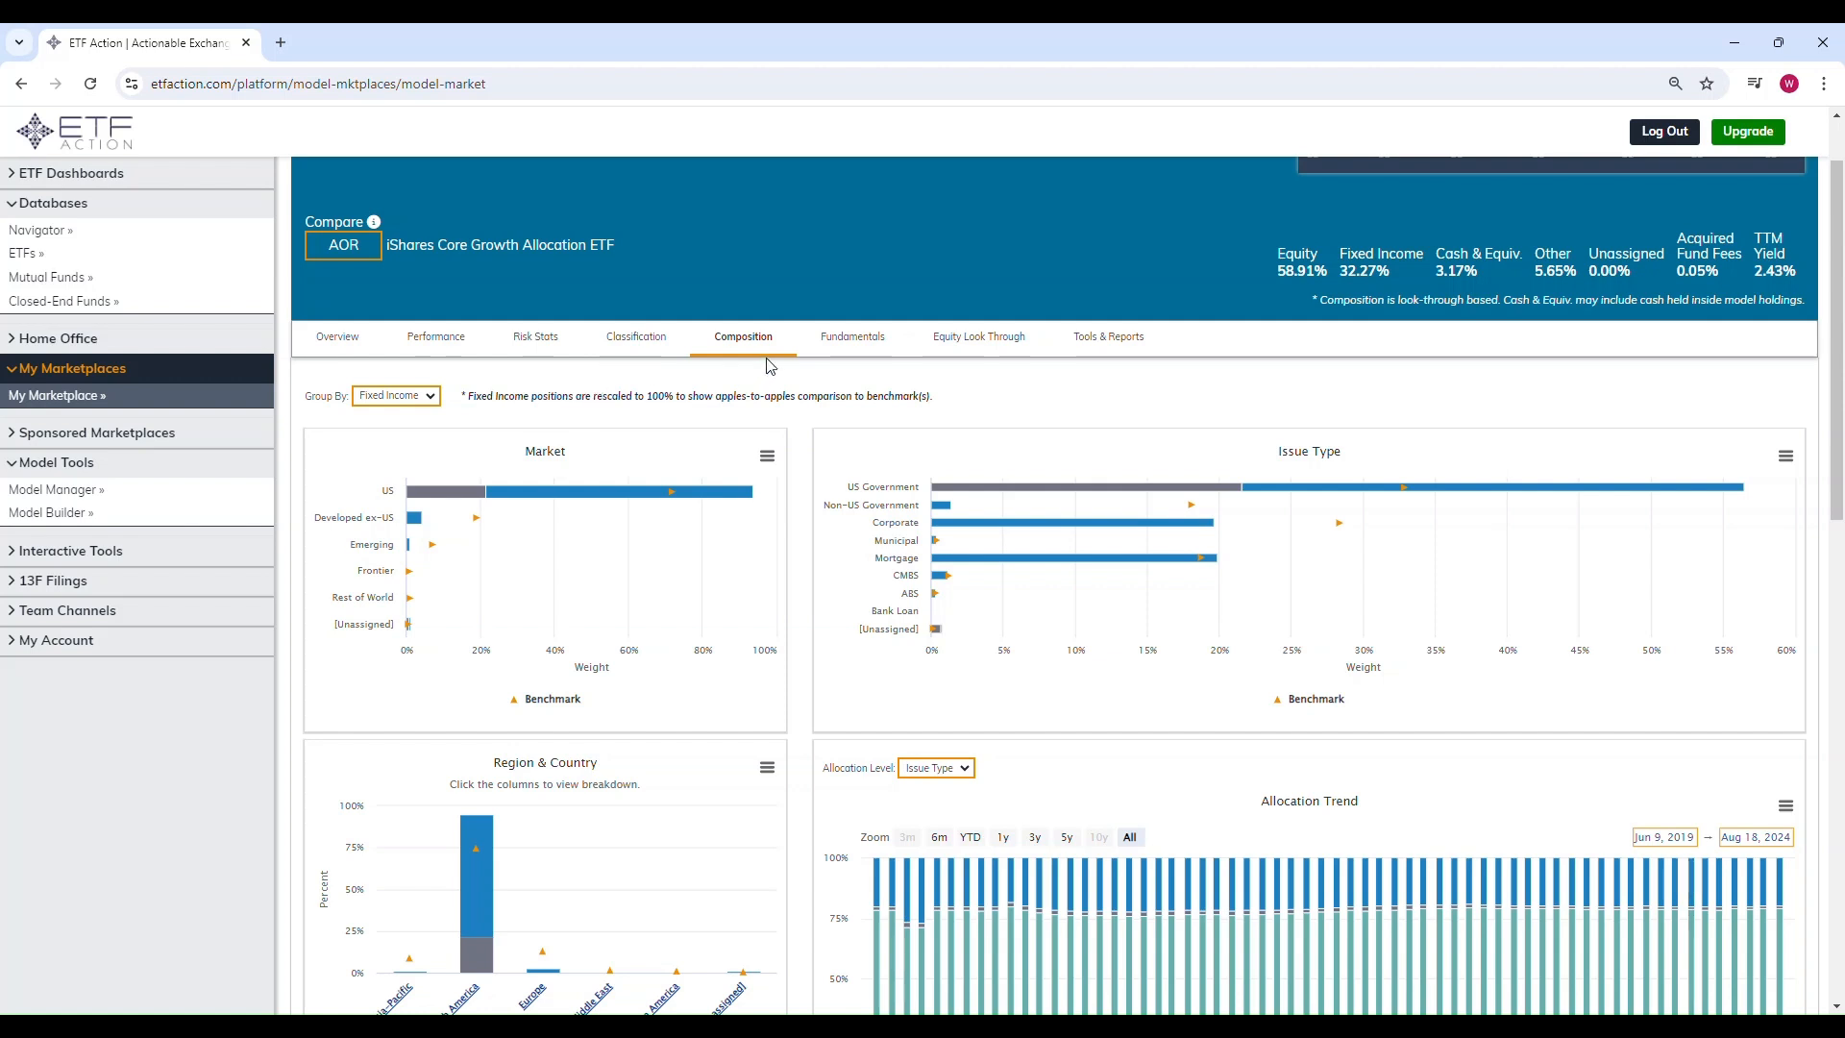
Step: Open the Fundamentals tab and review equity and fixed income fundamentals against AOR
{"action": "left_click", "coordinate": [852, 338]}
{"action": "left_click", "coordinate": [431, 397]}
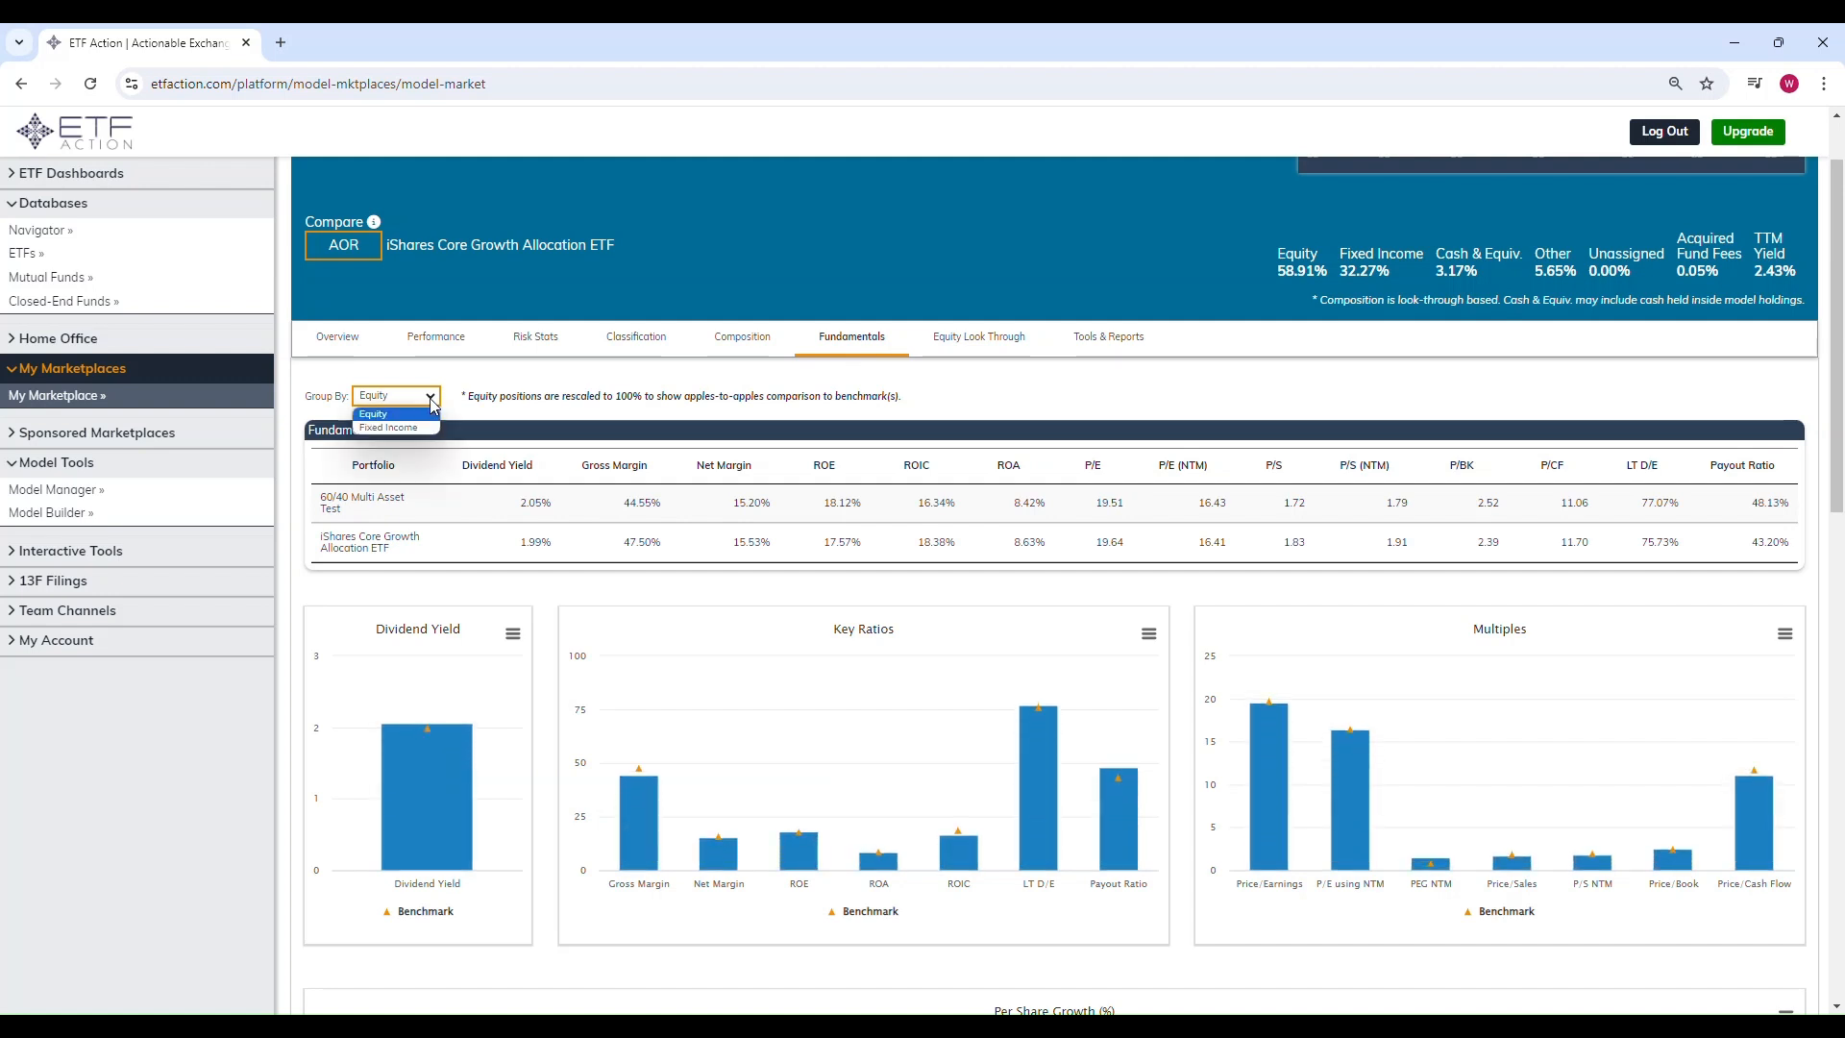
{"action": "left_click", "coordinate": [421, 429]}
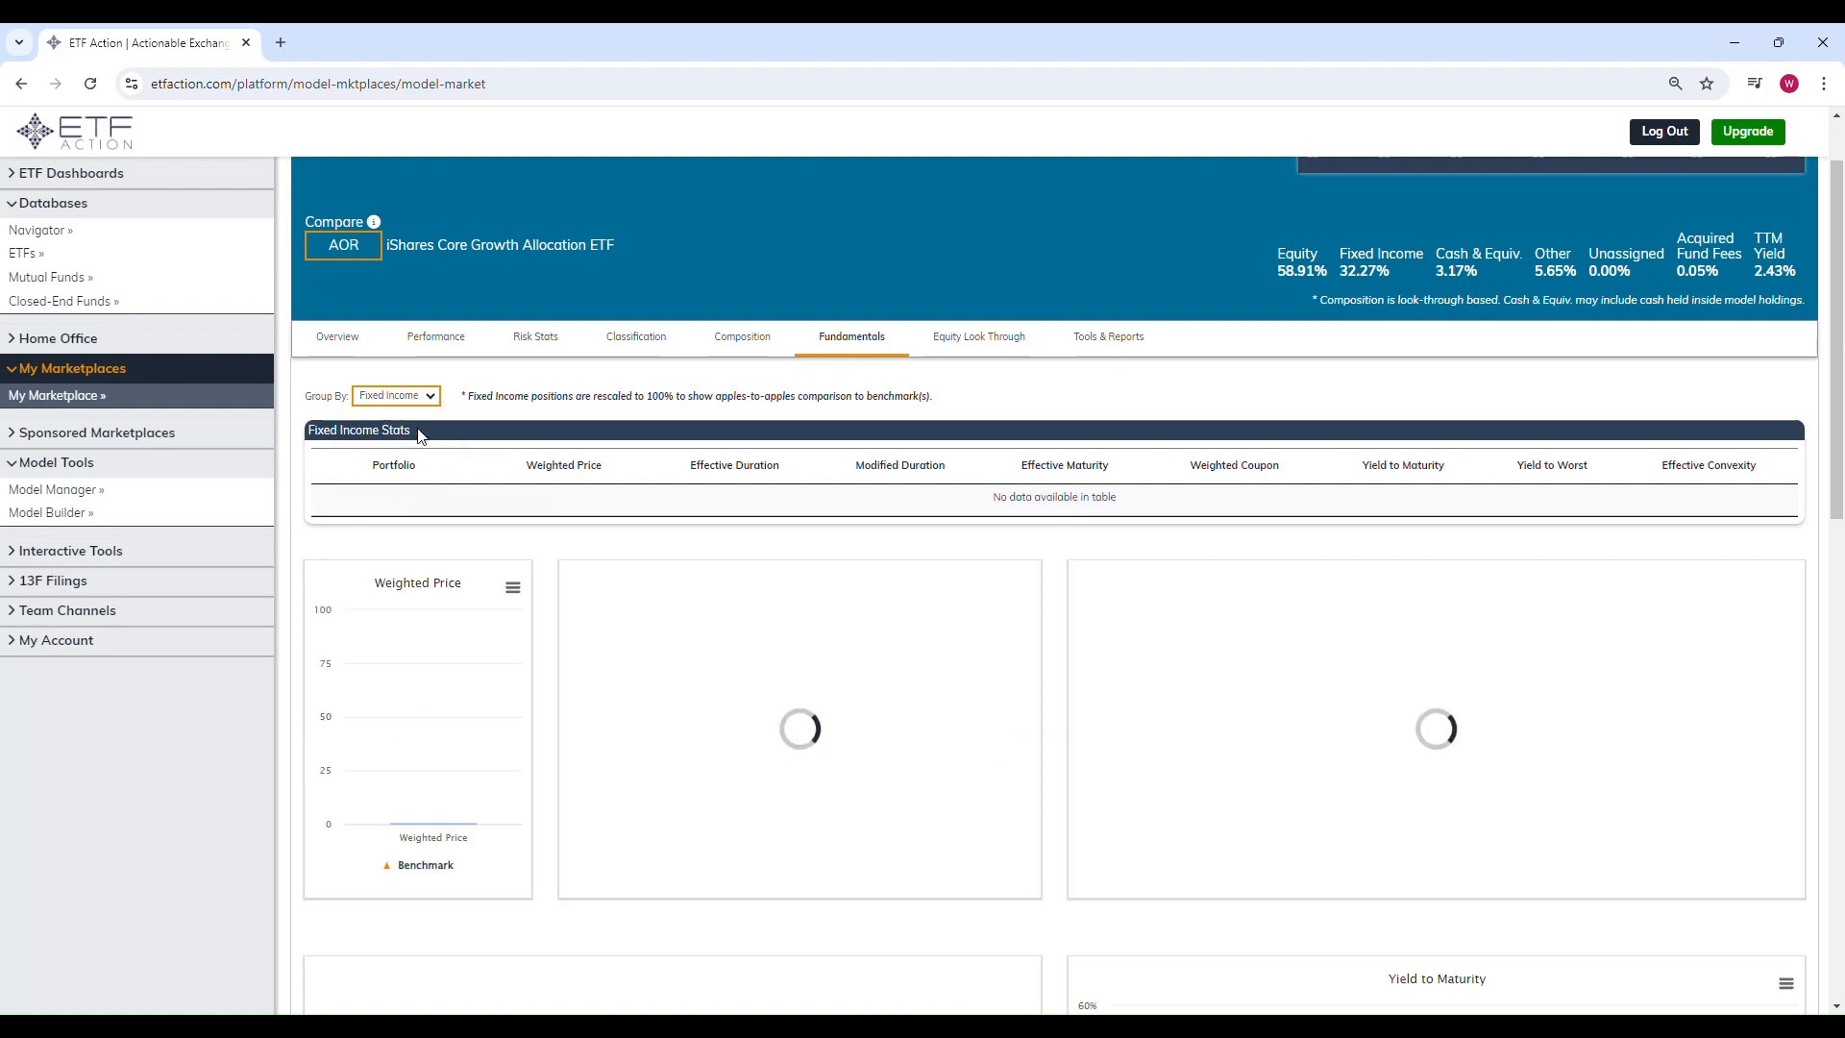
{"action": "scroll", "coordinate": [930, 469], "scroll_direction": "up", "scroll_amount": 1}
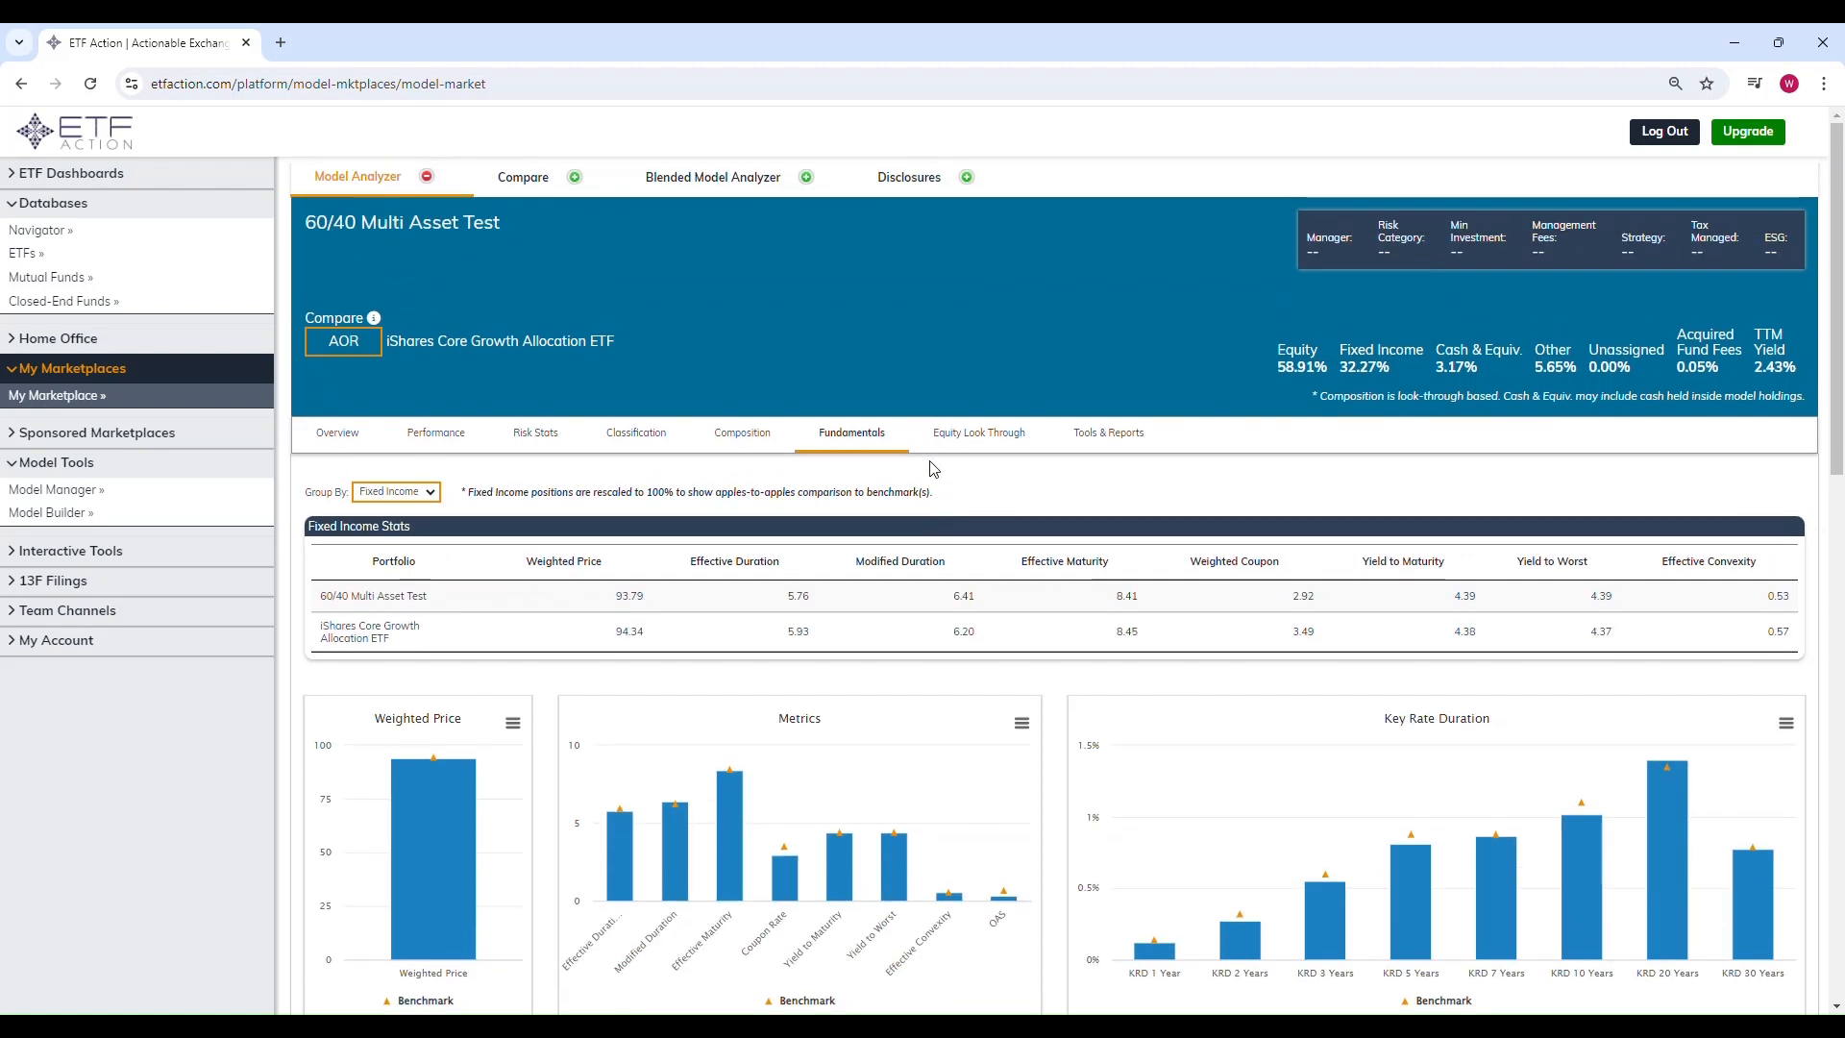
Step: Open the Tools & Reports tab to see the available tools and reports
{"action": "left_click", "coordinate": [1115, 434]}
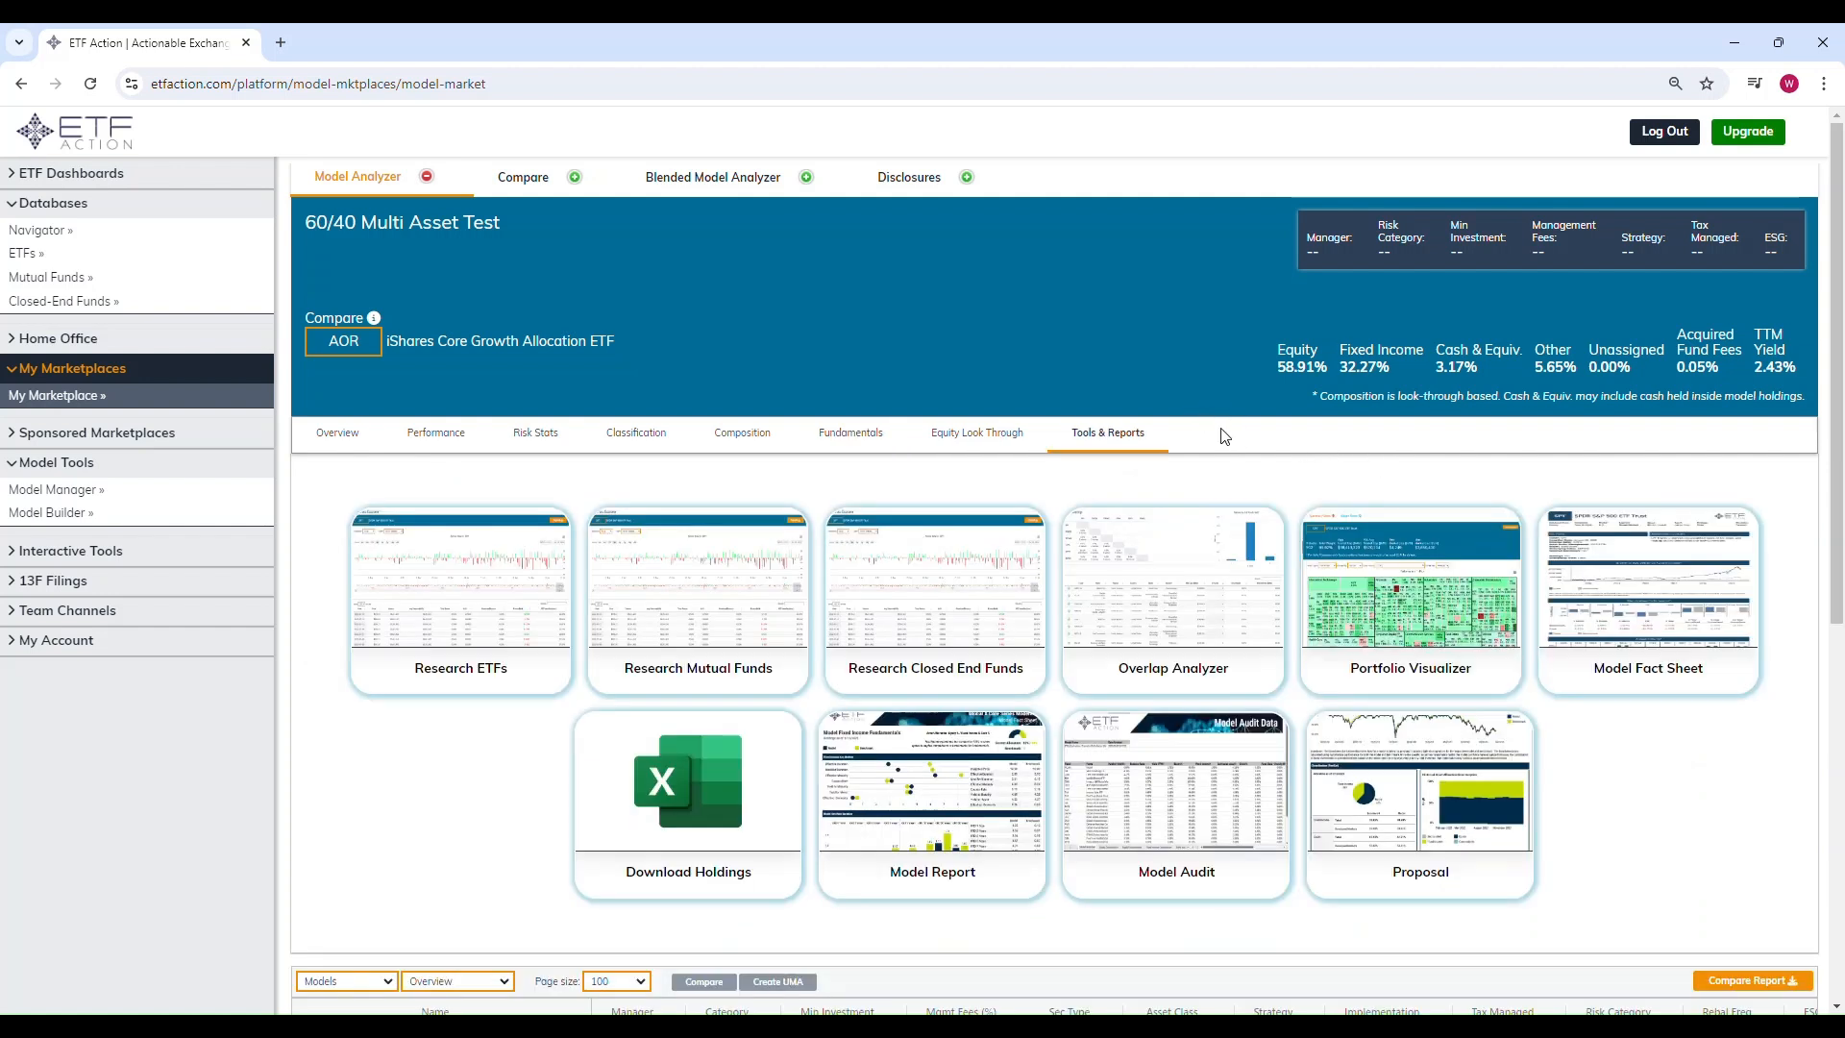
{"action": "mouse_move", "coordinate": [477, 603]}
Step: Go to the home page, open ETFA Illustrative Models under Sponsored Marketplaces and browse the model list
{"action": "left_click", "coordinate": [115, 146]}
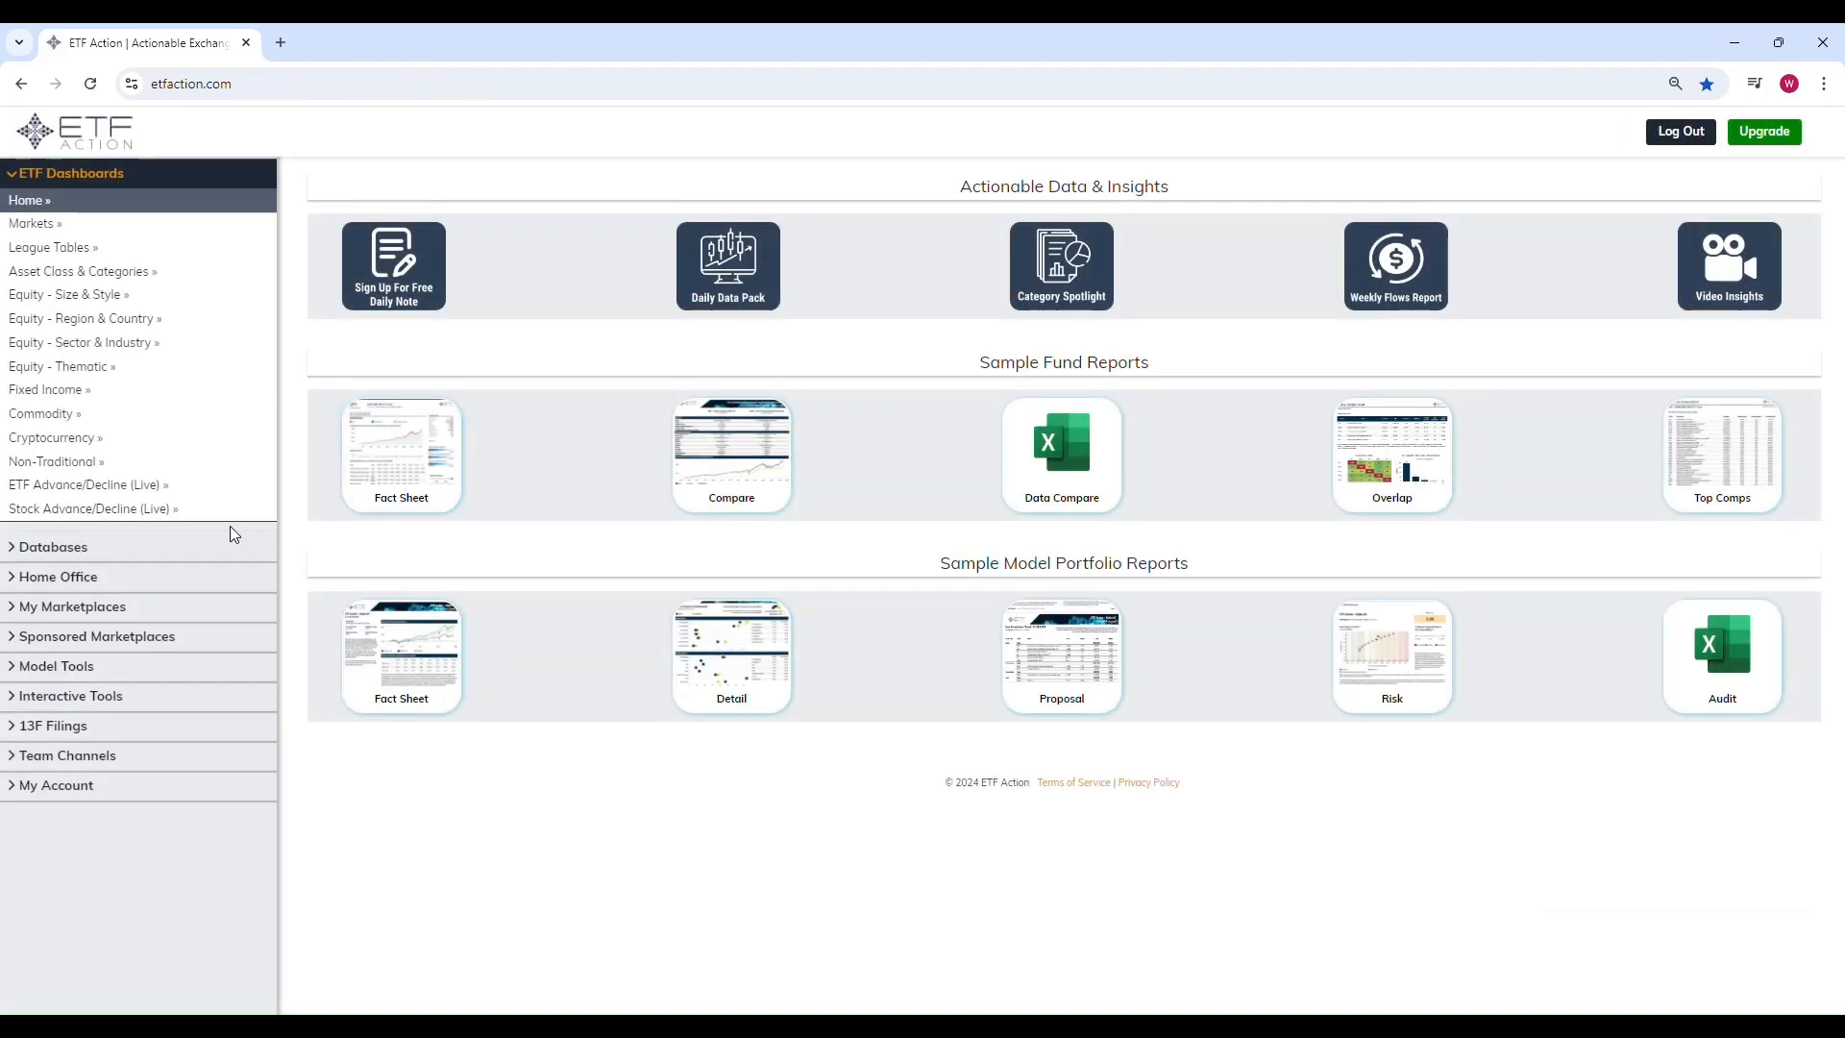
{"action": "left_click", "coordinate": [106, 636]}
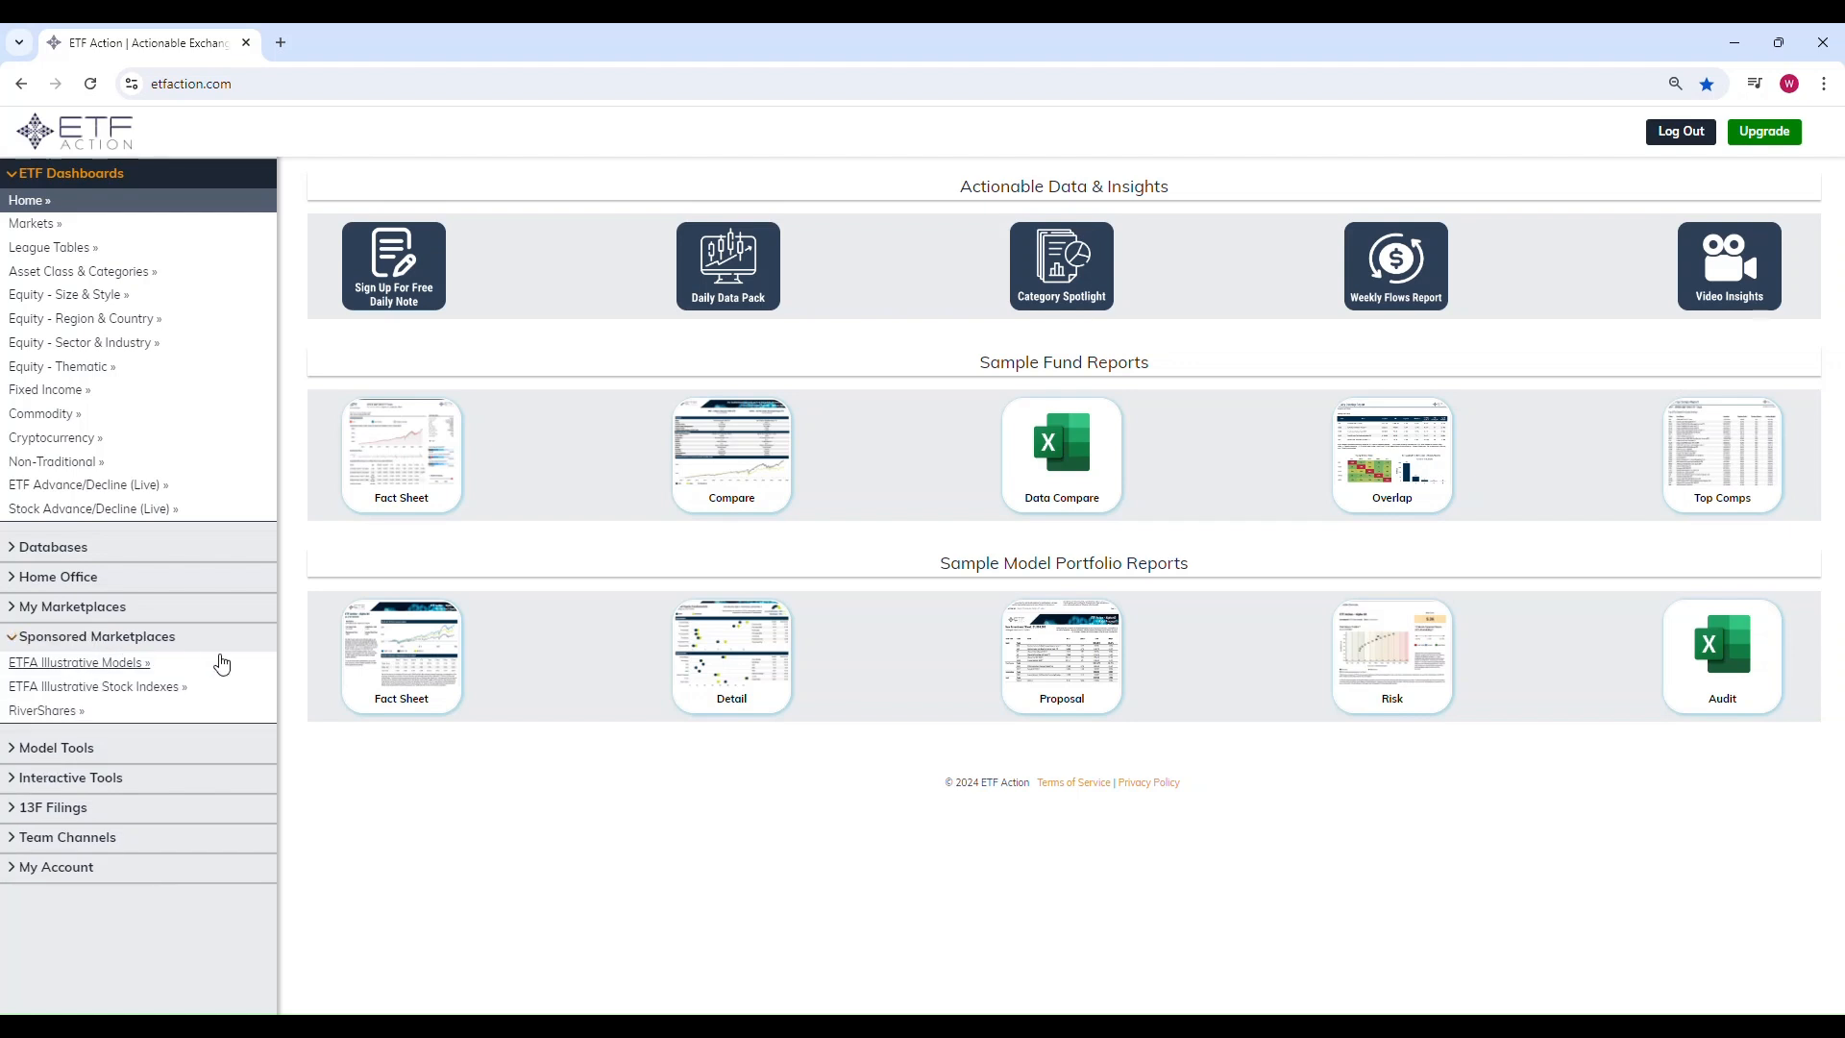
{"action": "left_click", "coordinate": [130, 666]}
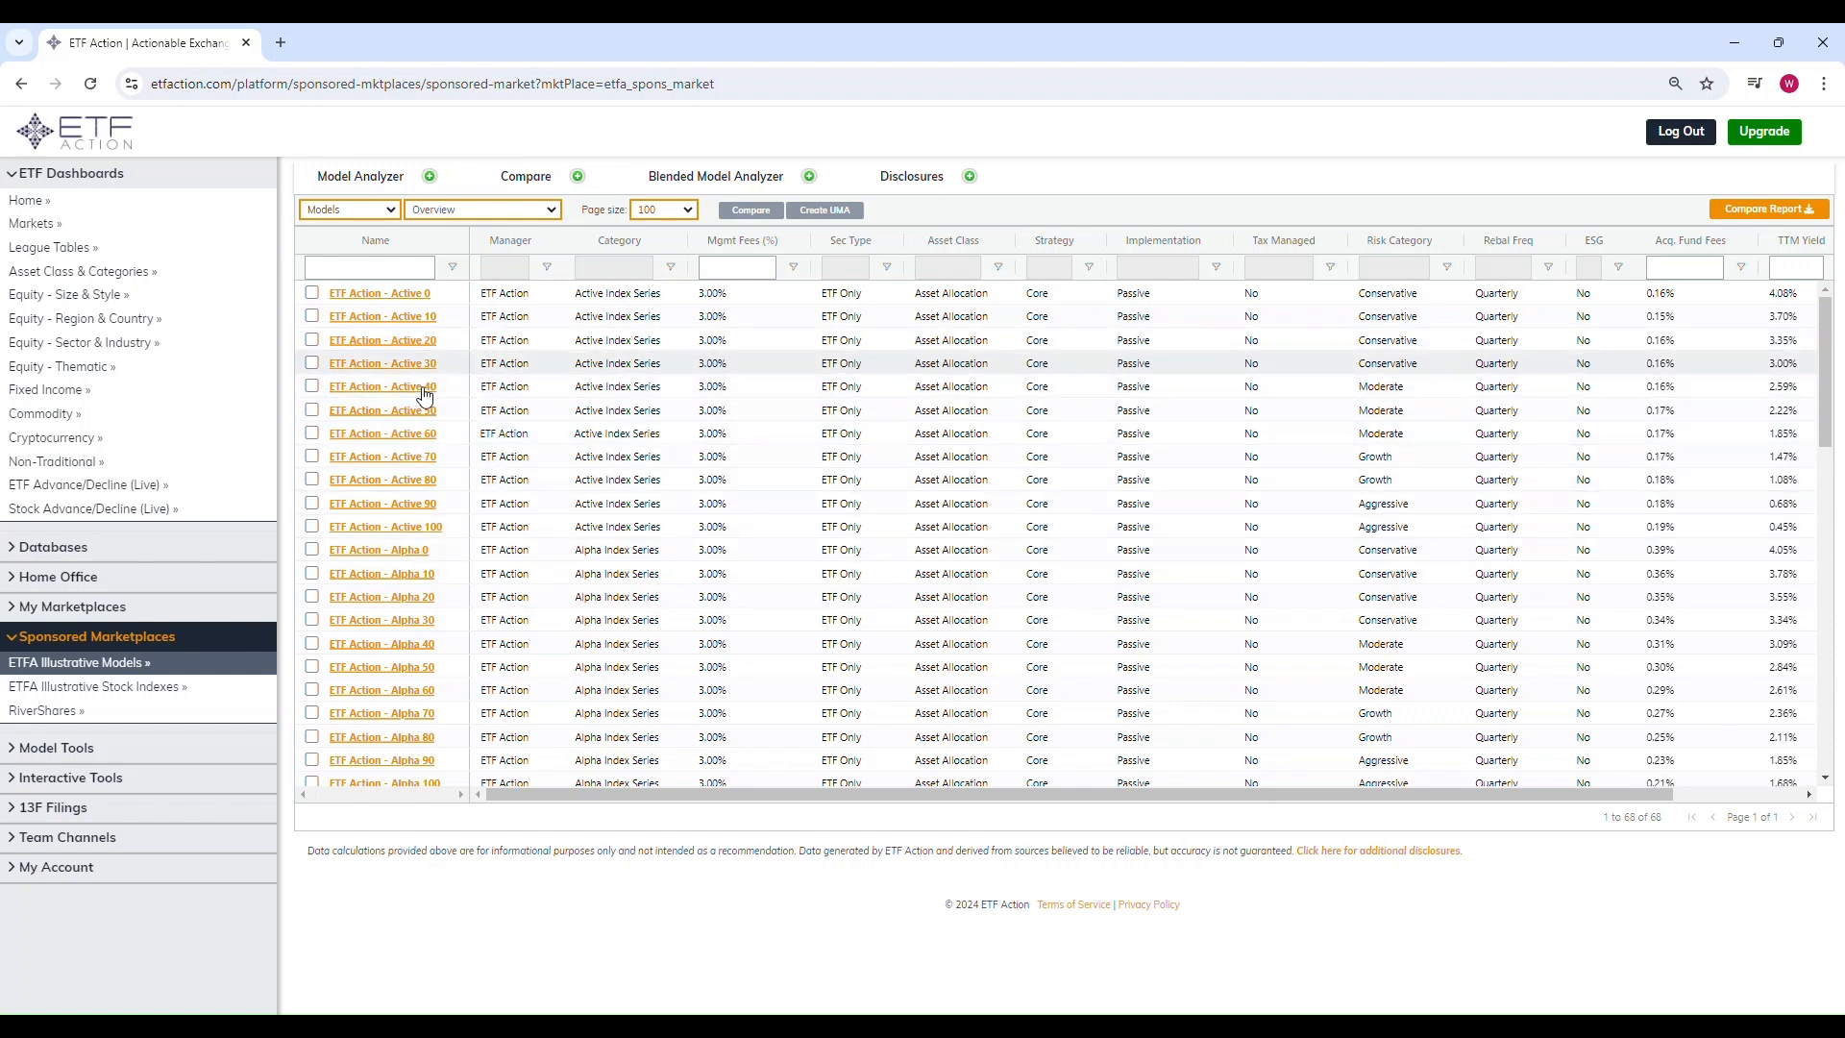
{"action": "scroll", "coordinate": [420, 406], "scroll_direction": "down", "scroll_amount": 1}
{"action": "scroll", "coordinate": [420, 407], "scroll_direction": "down", "scroll_amount": 6}
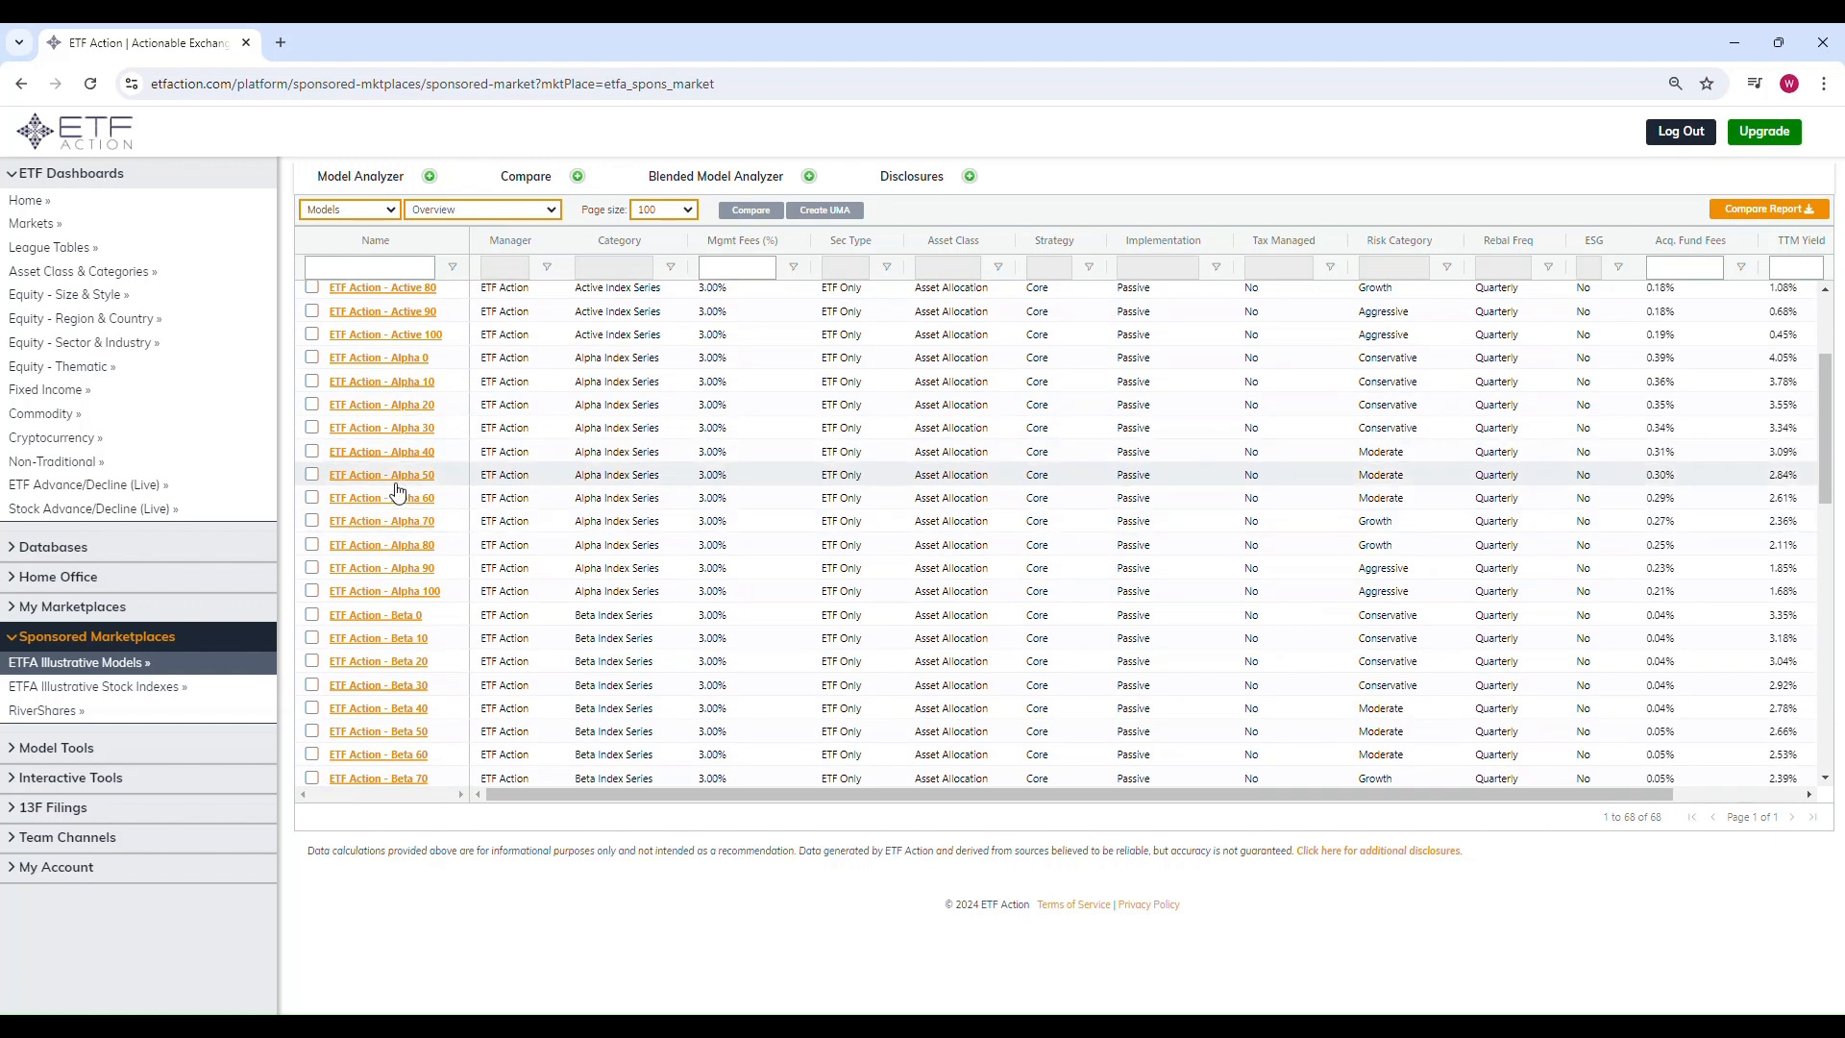
{"action": "scroll", "coordinate": [398, 497], "scroll_direction": "down", "scroll_amount": 5}
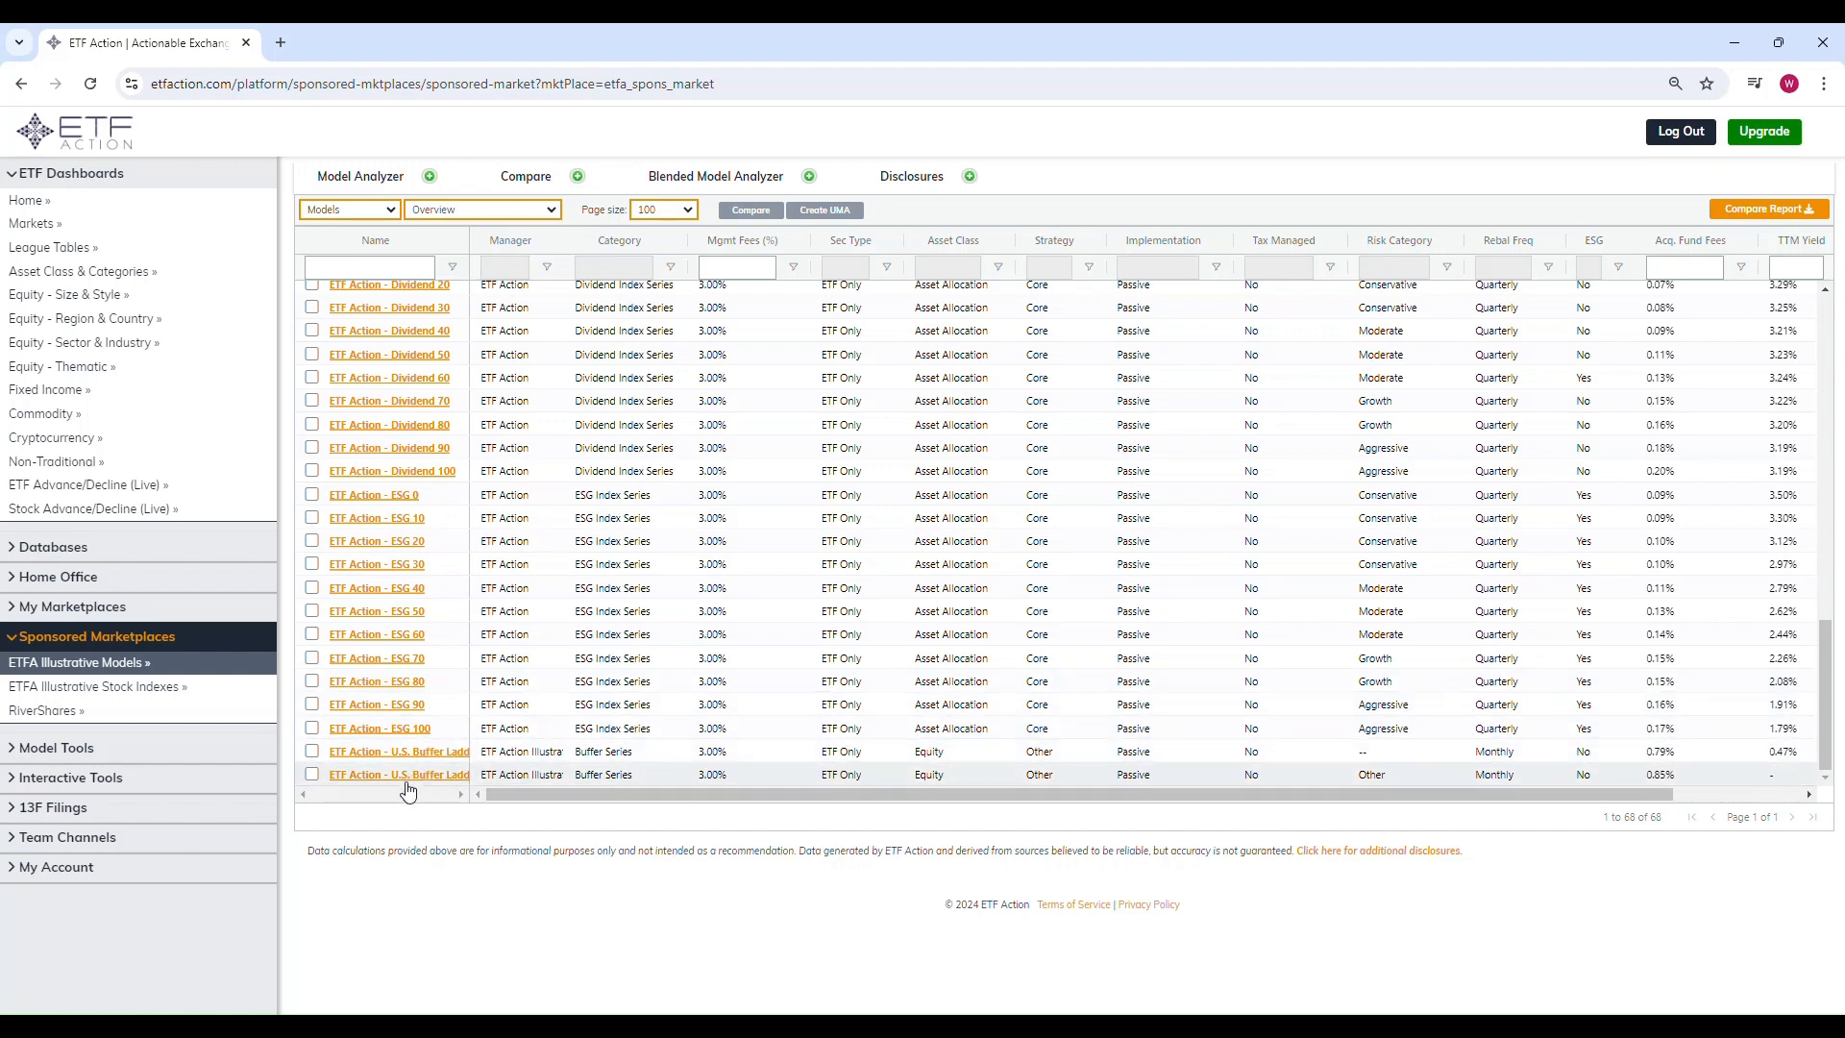
{"action": "scroll", "coordinate": [434, 671], "scroll_direction": "up", "scroll_amount": 8}
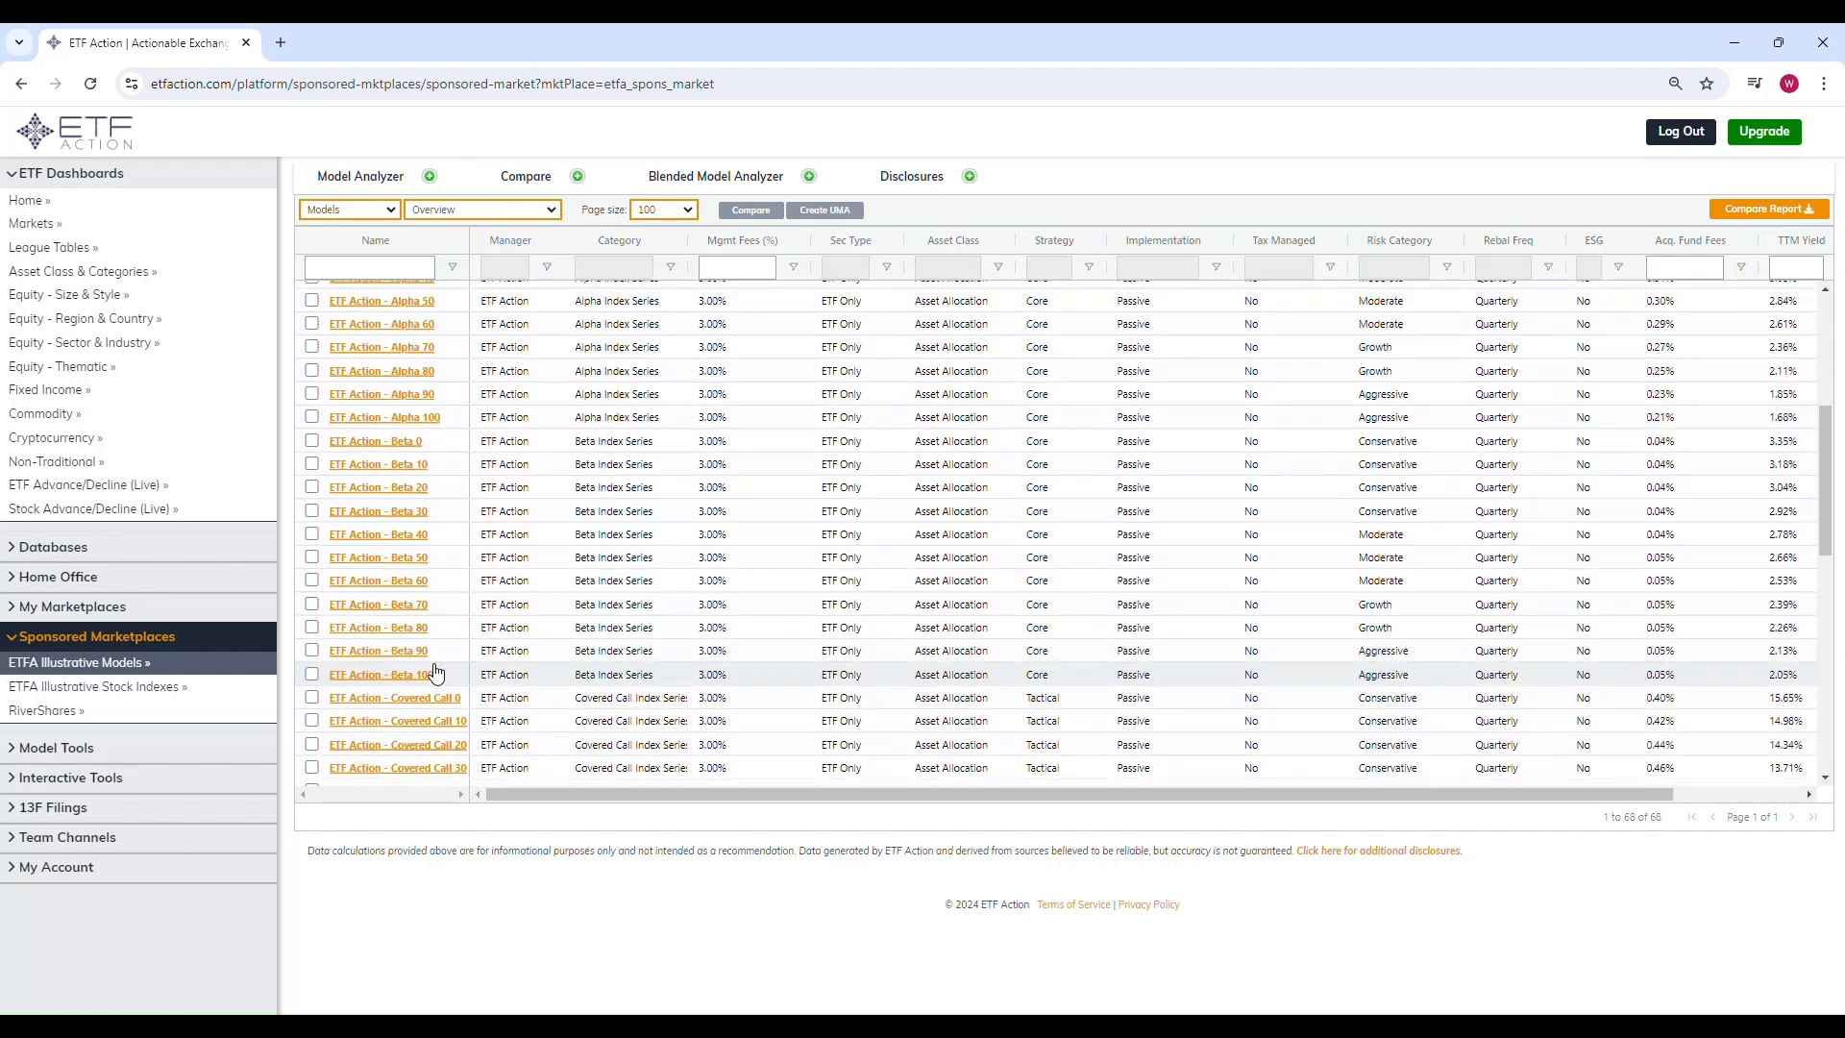